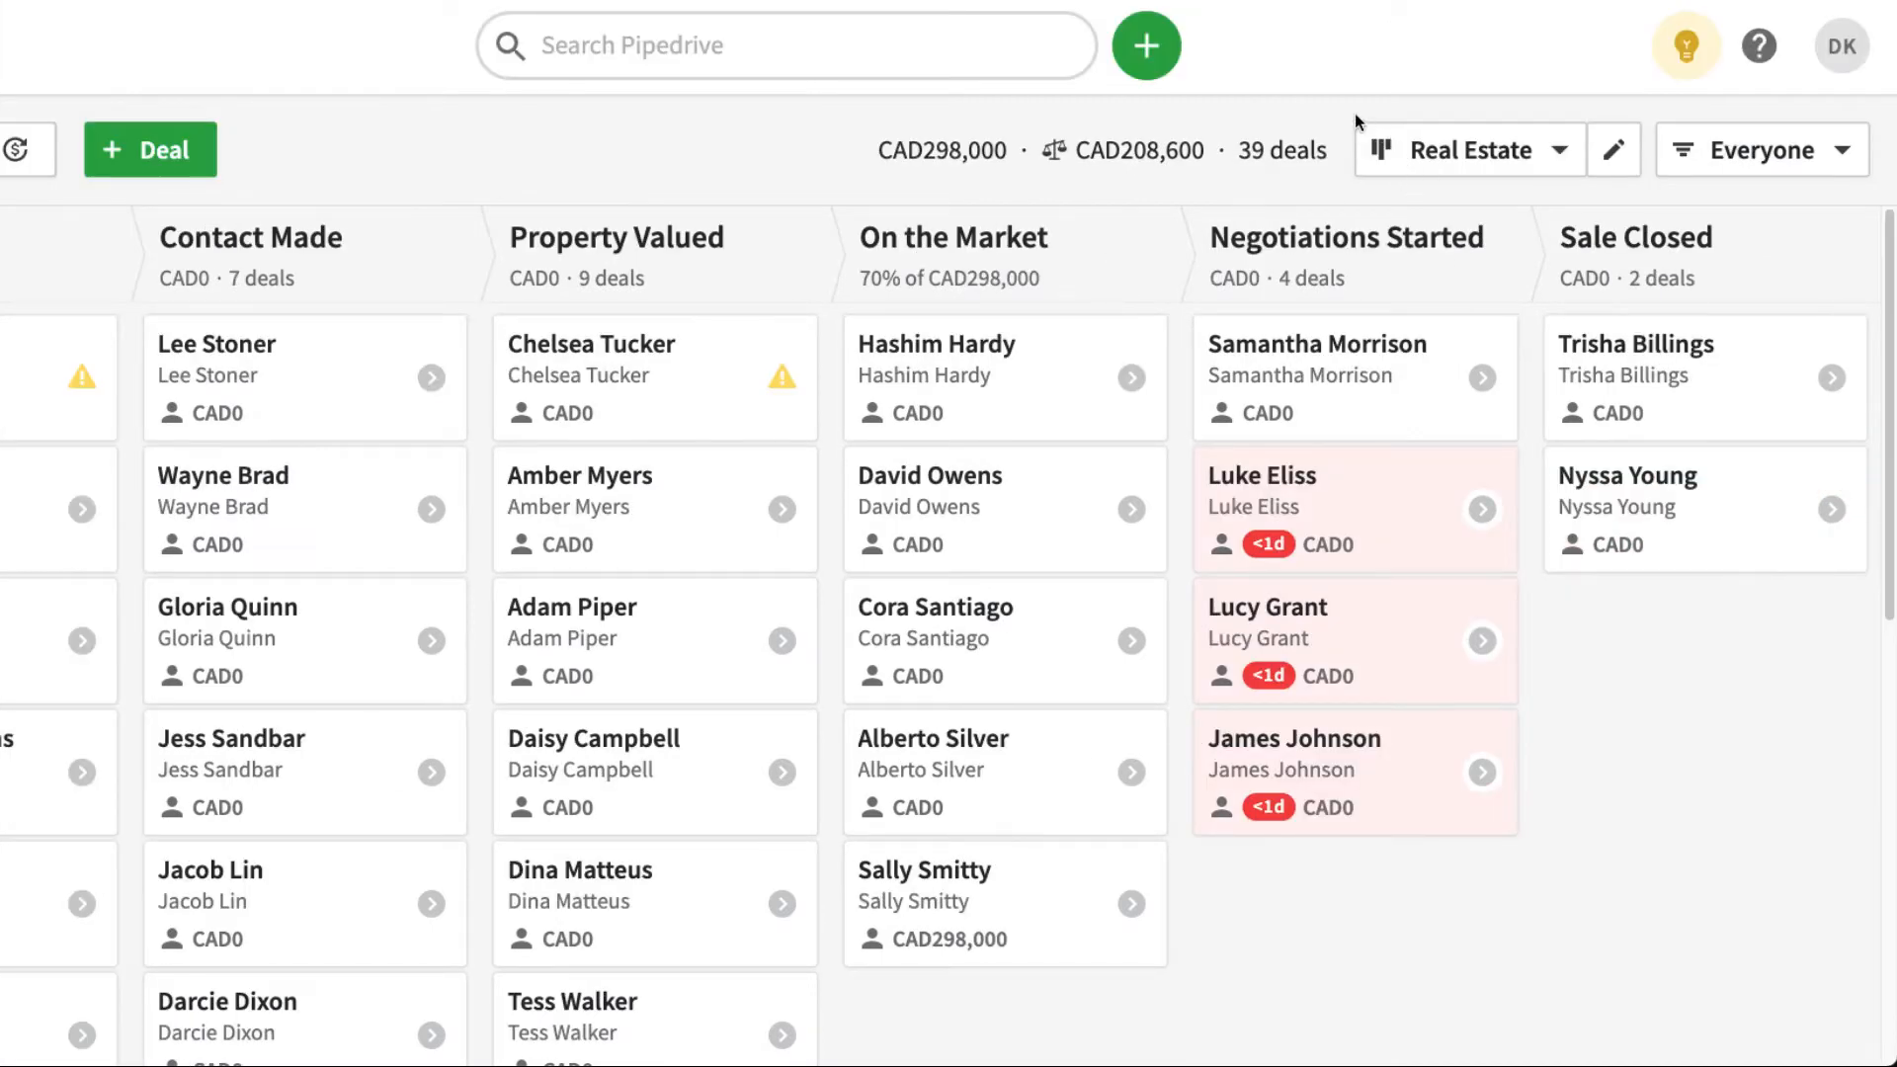
- Open the Manage users page in the company settings and show the list of active users
click(1836, 65)
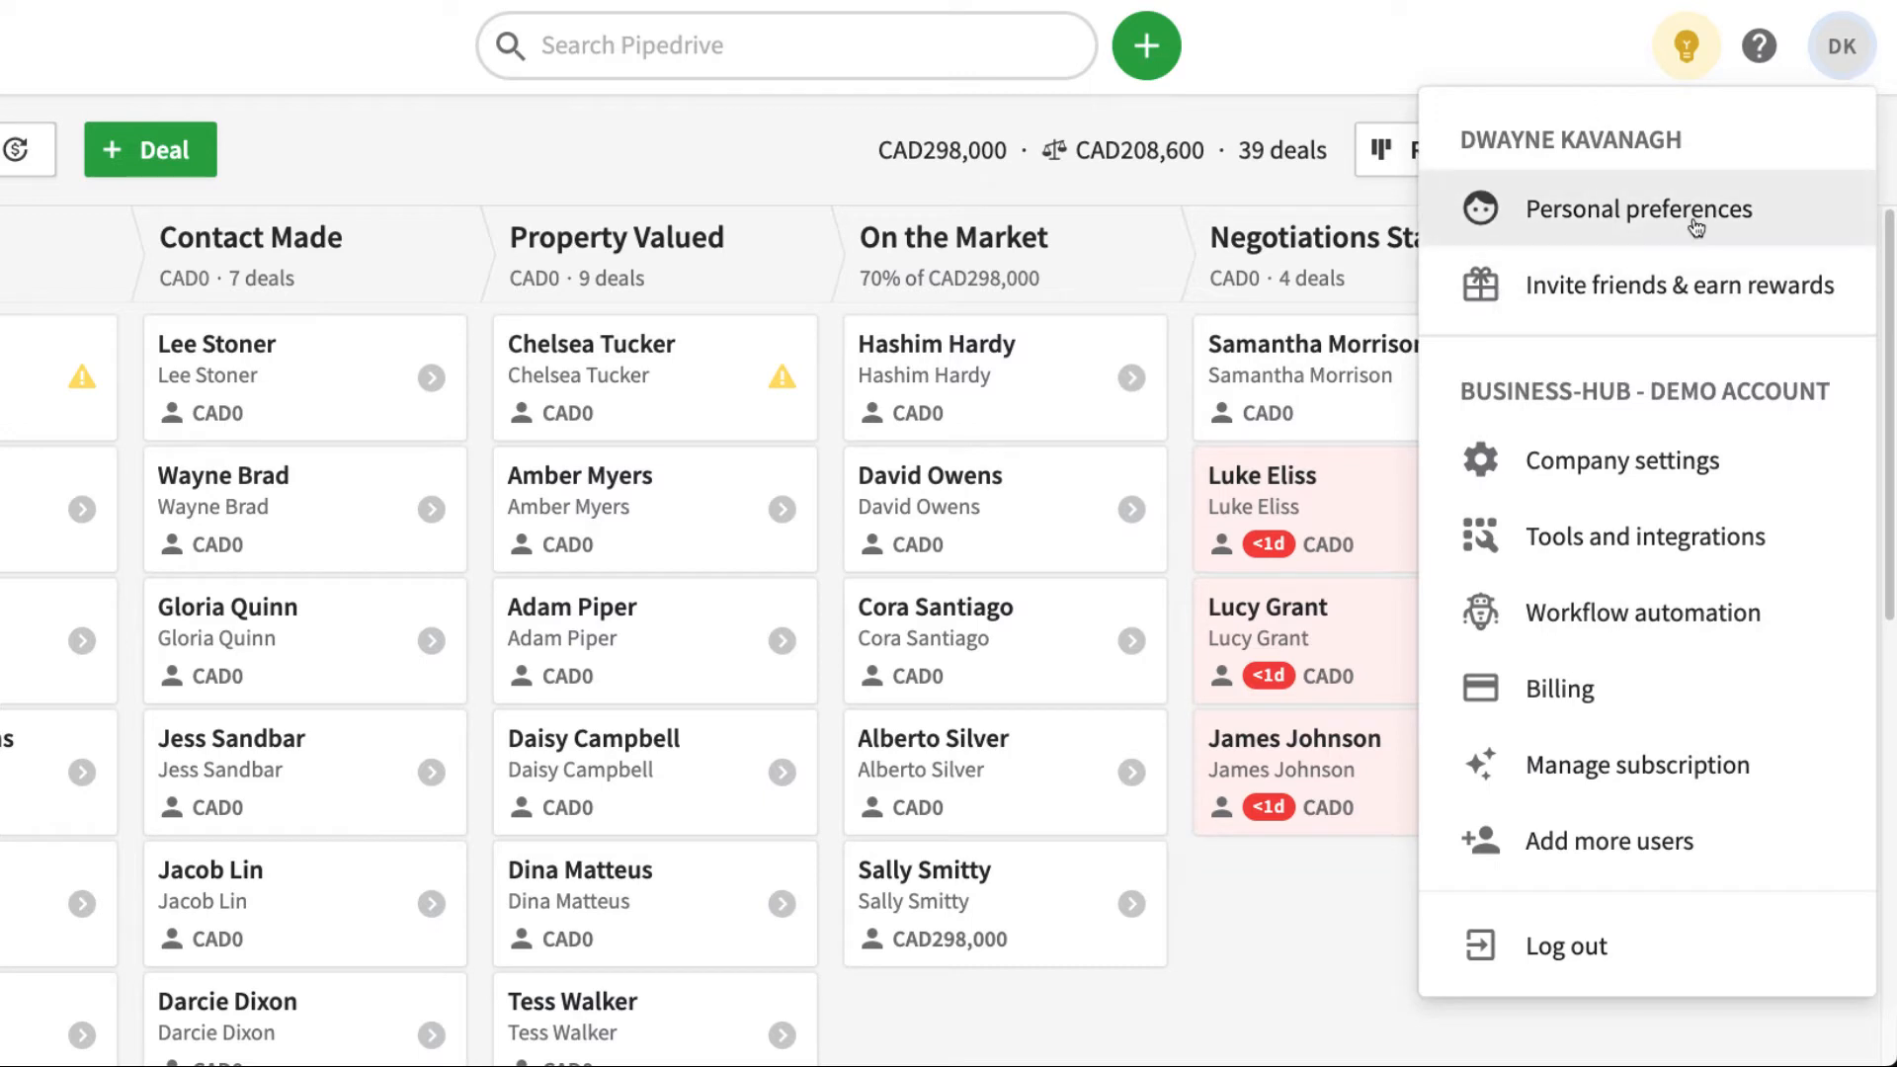
click(1645, 475)
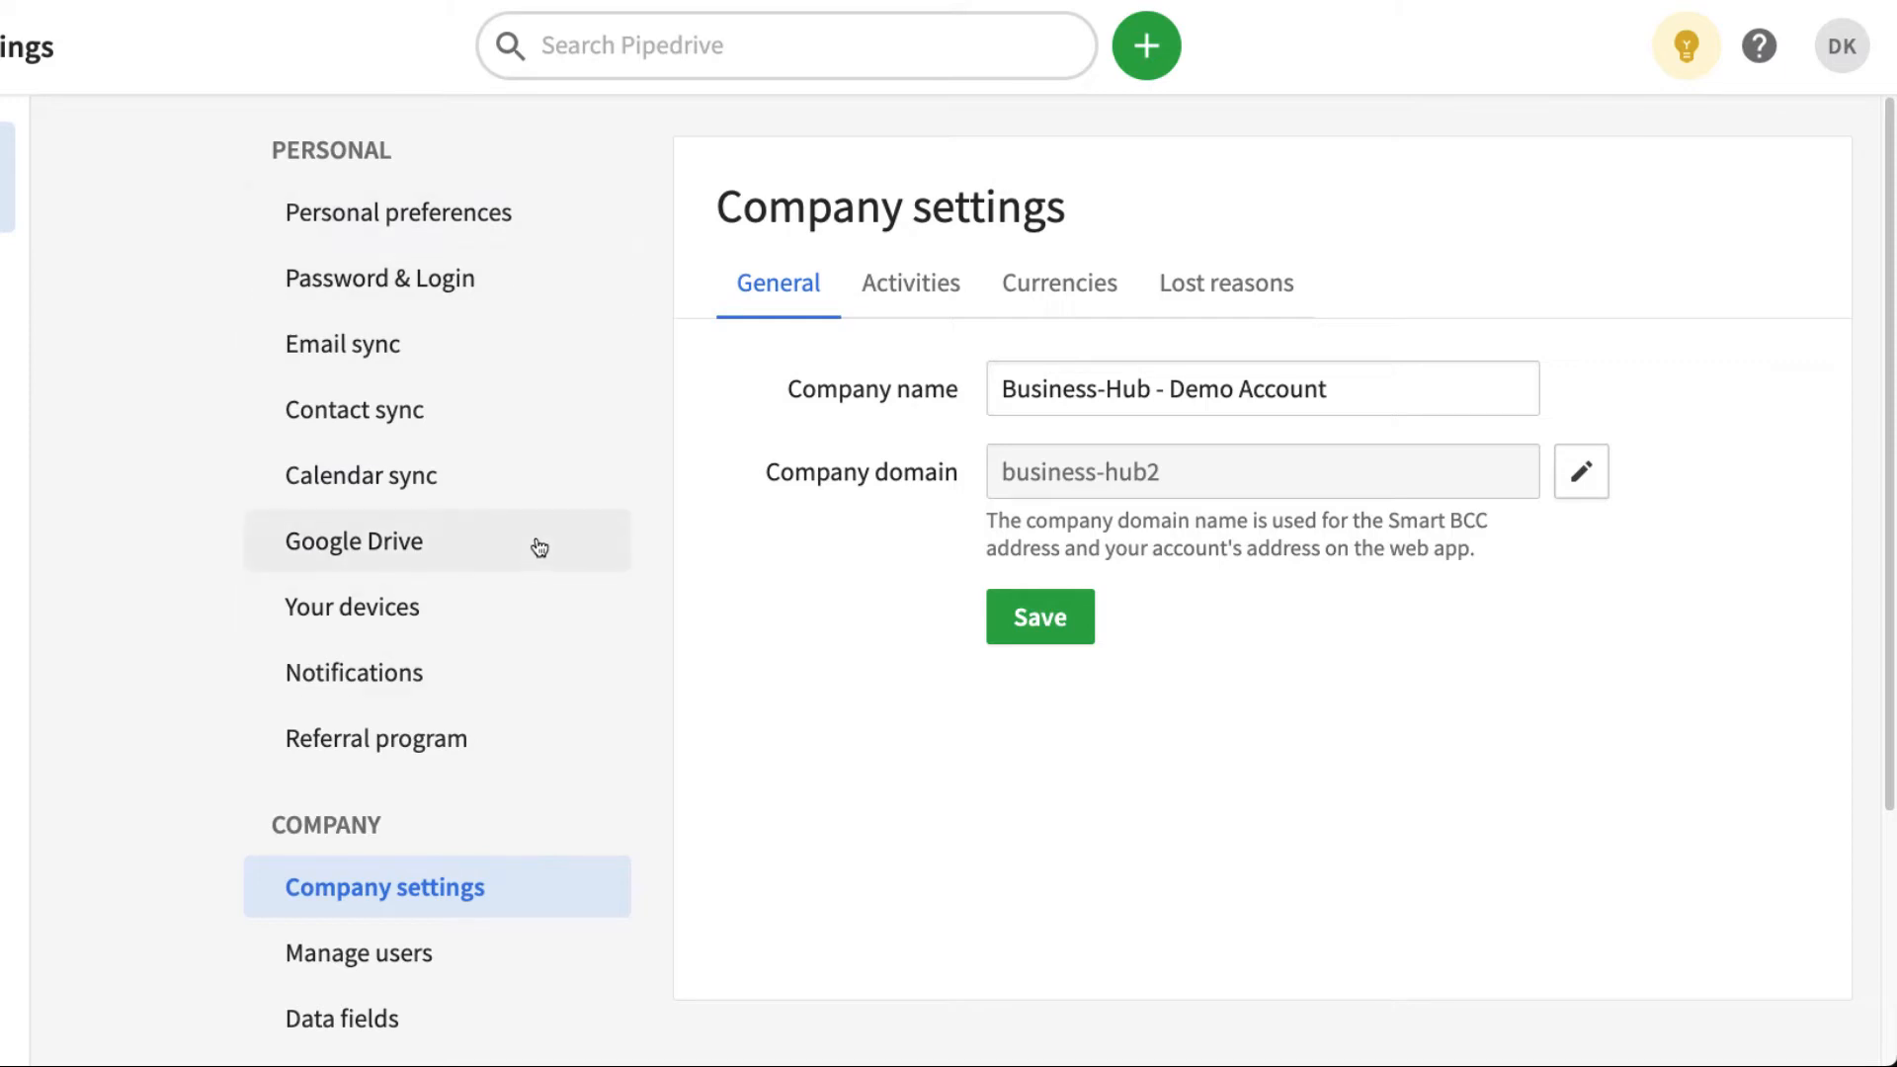
scroll(534, 543, down, 2)
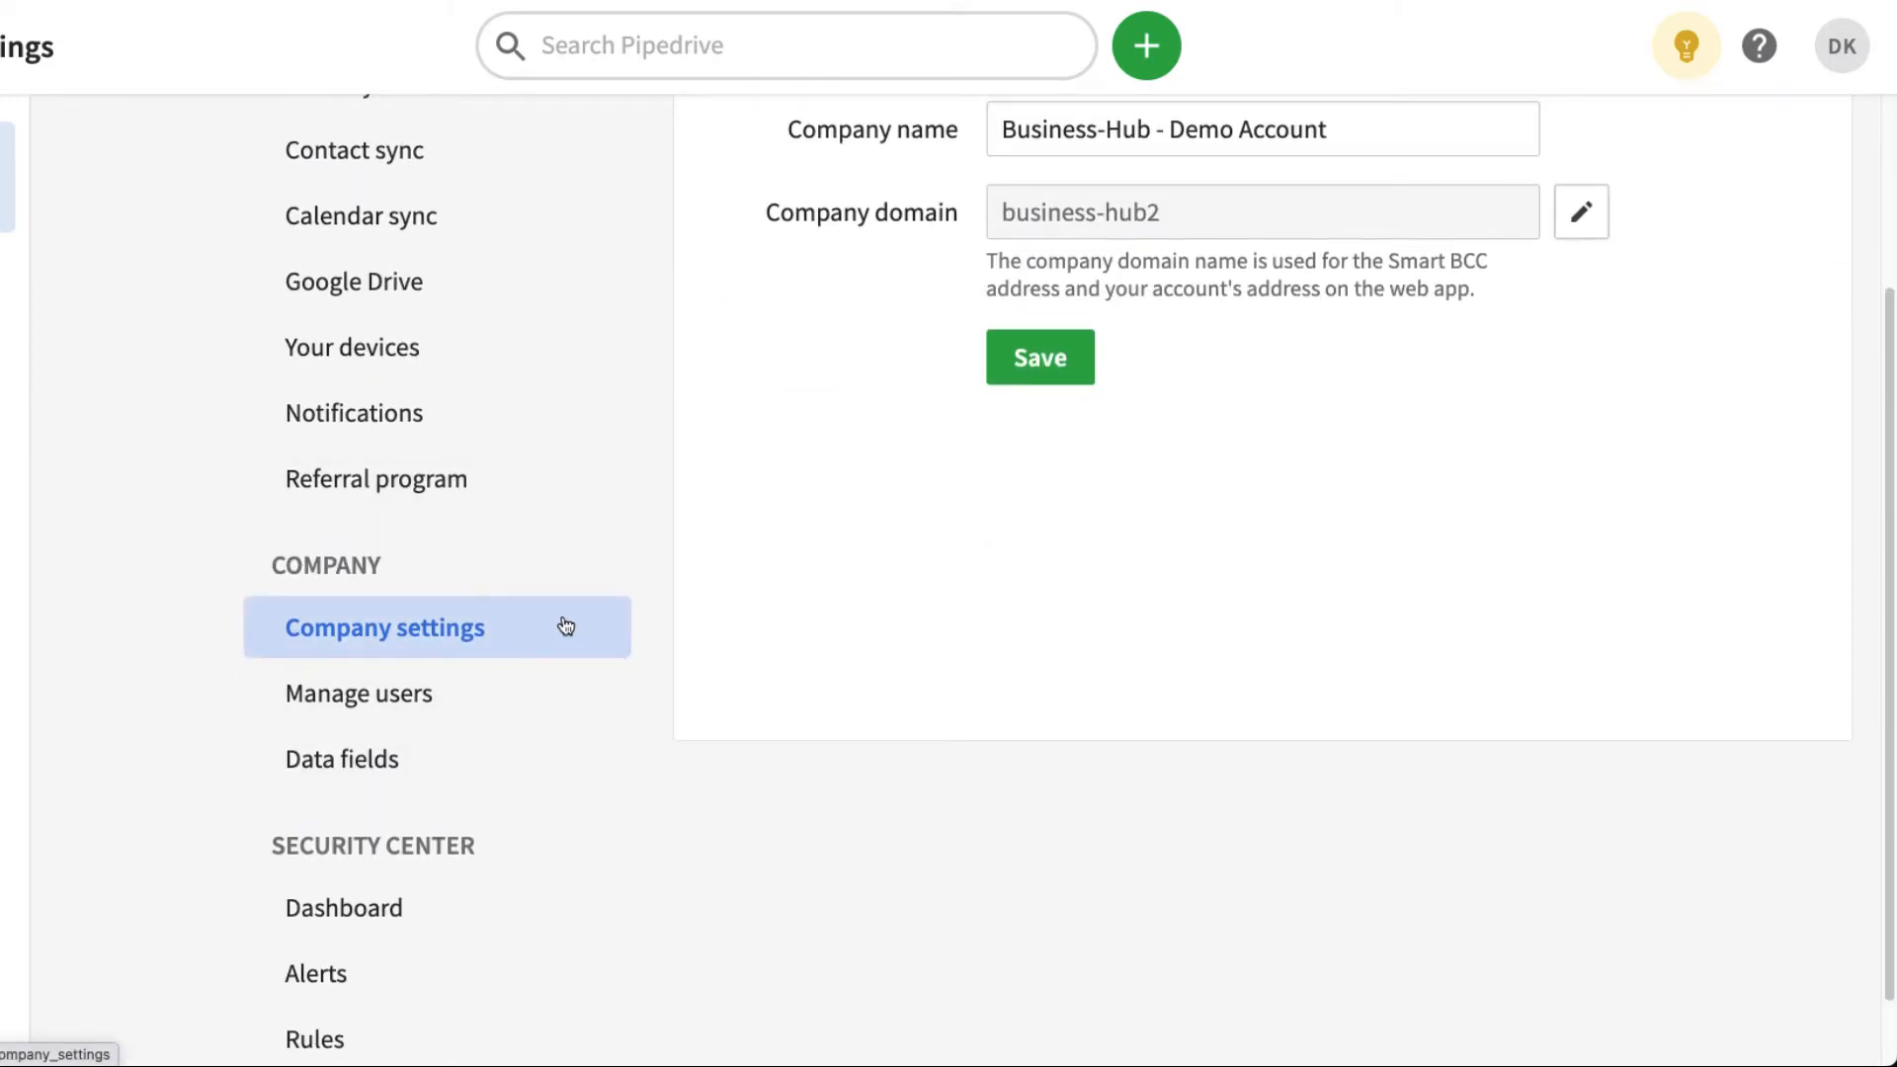
click(414, 704)
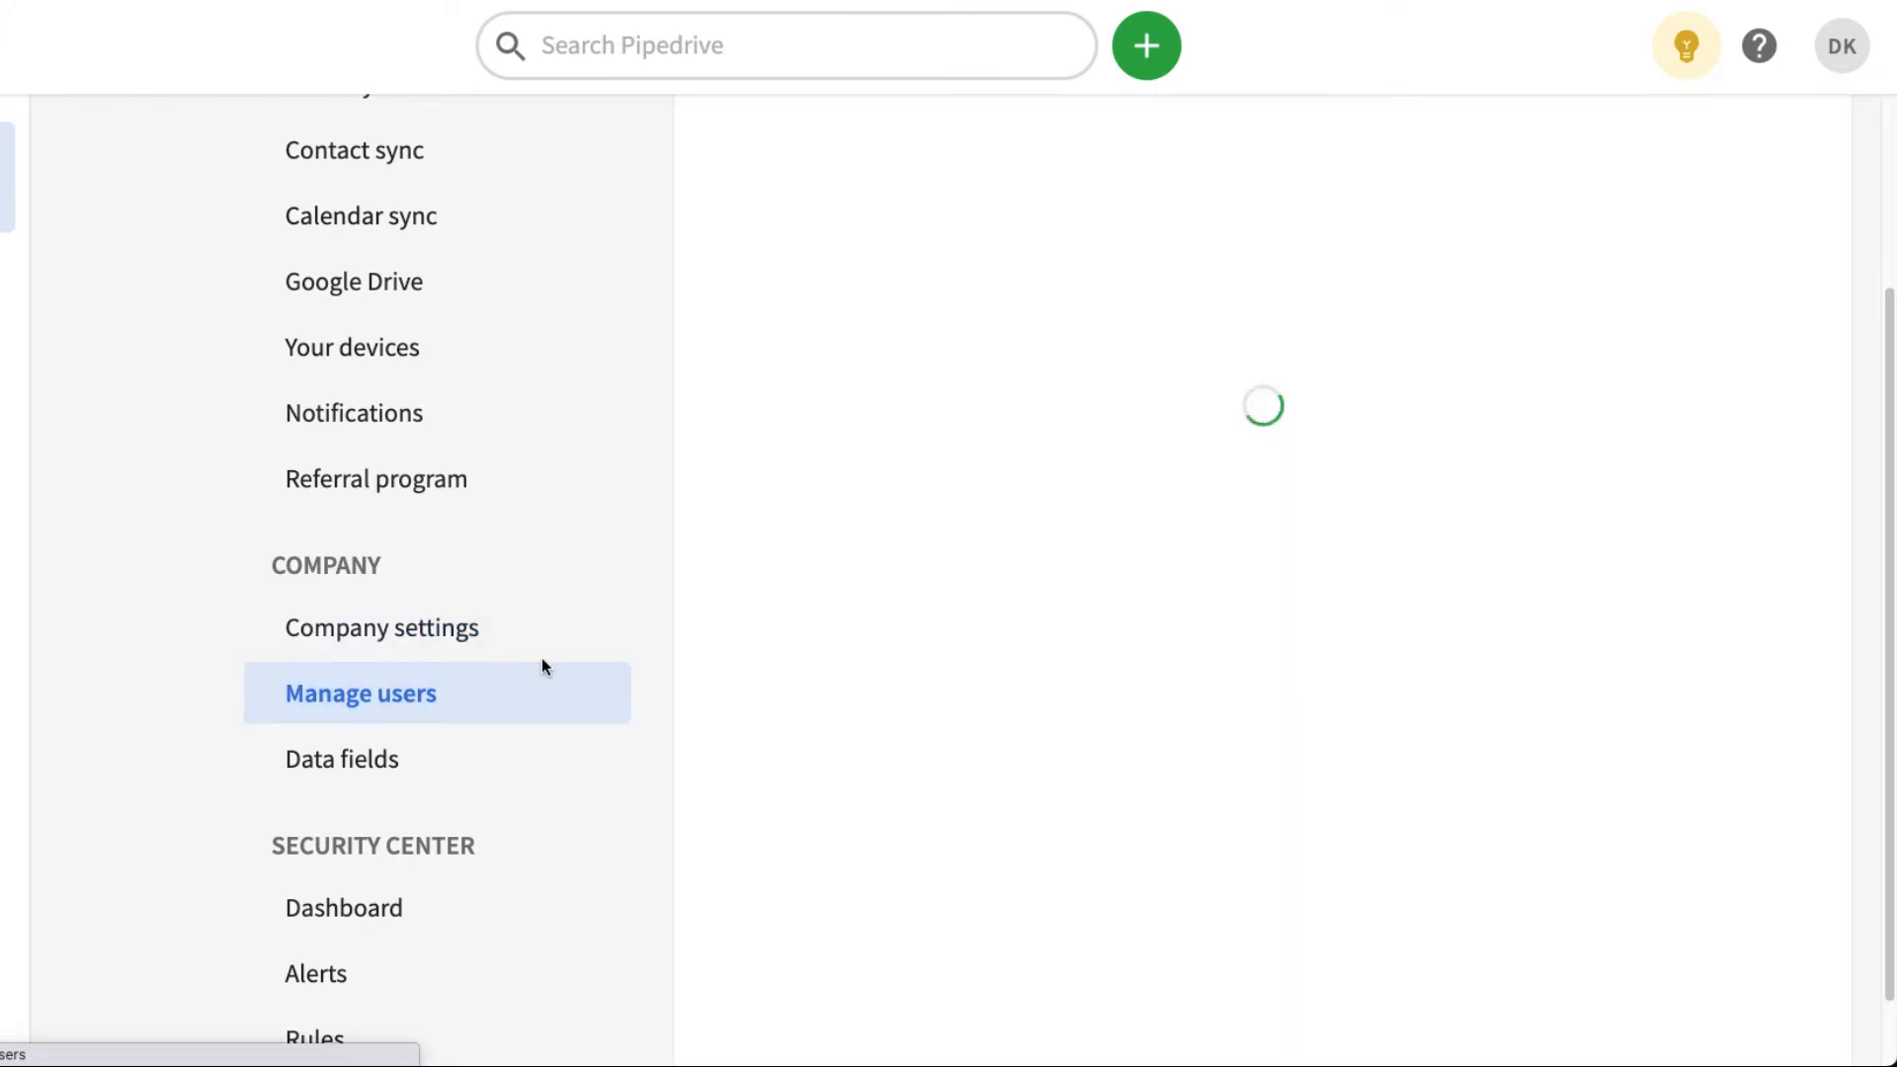
scroll(952, 555, up, 3)
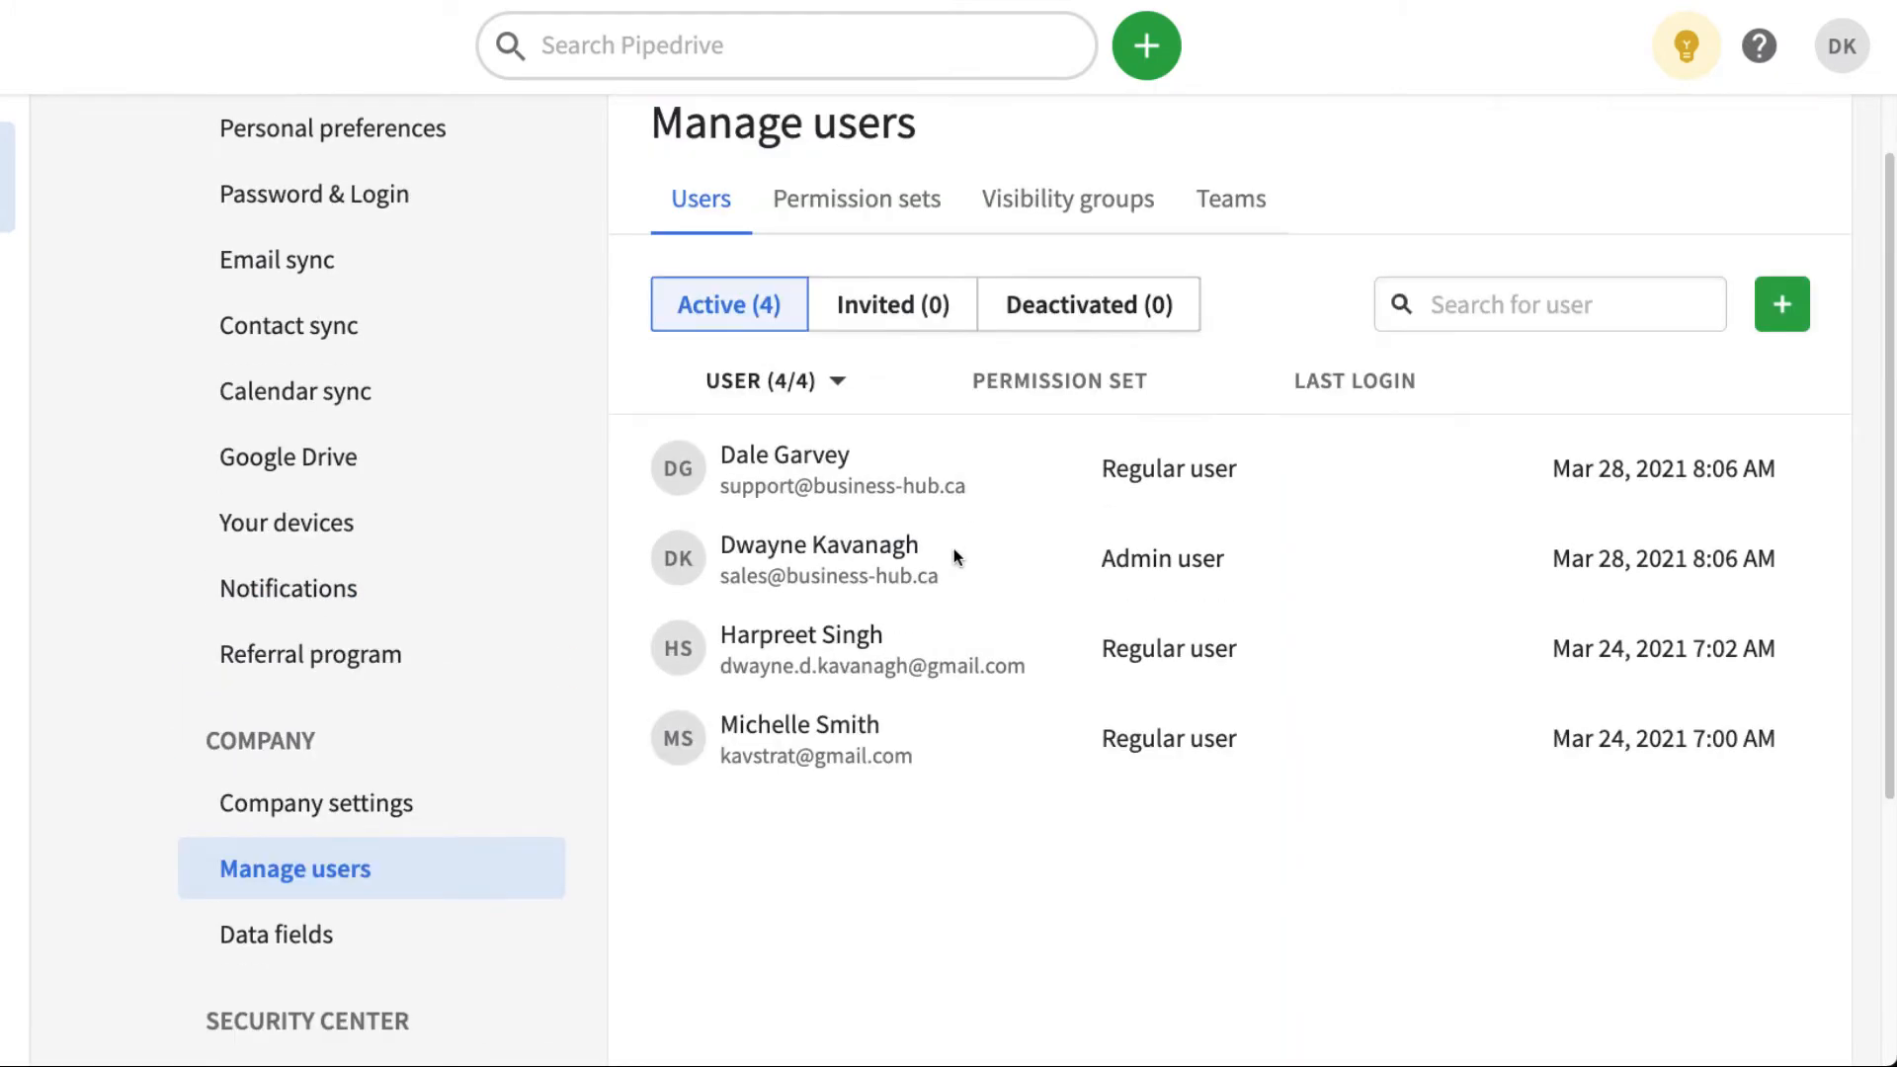
scroll(858, 367, up, 1)
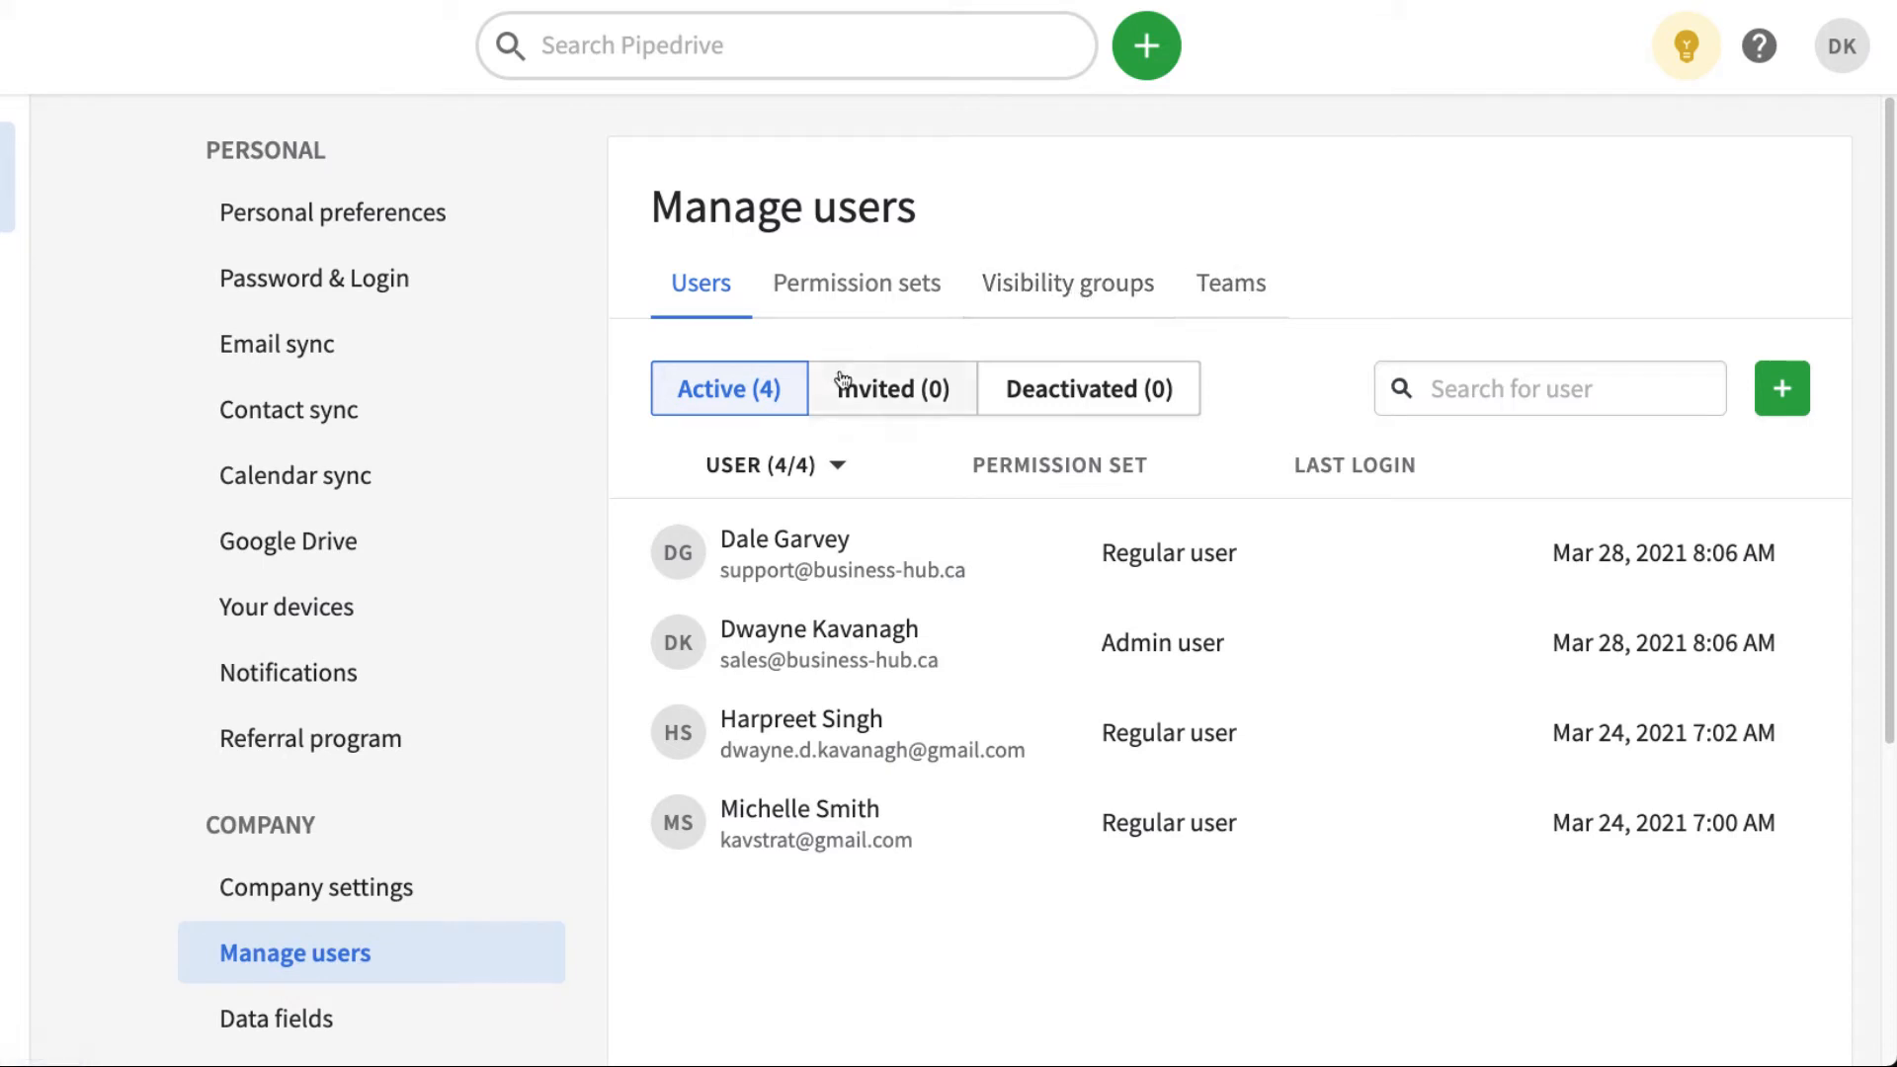
- Draft an invitation to a new user's email address, preview the invite and cancel it without sending
click(1784, 392)
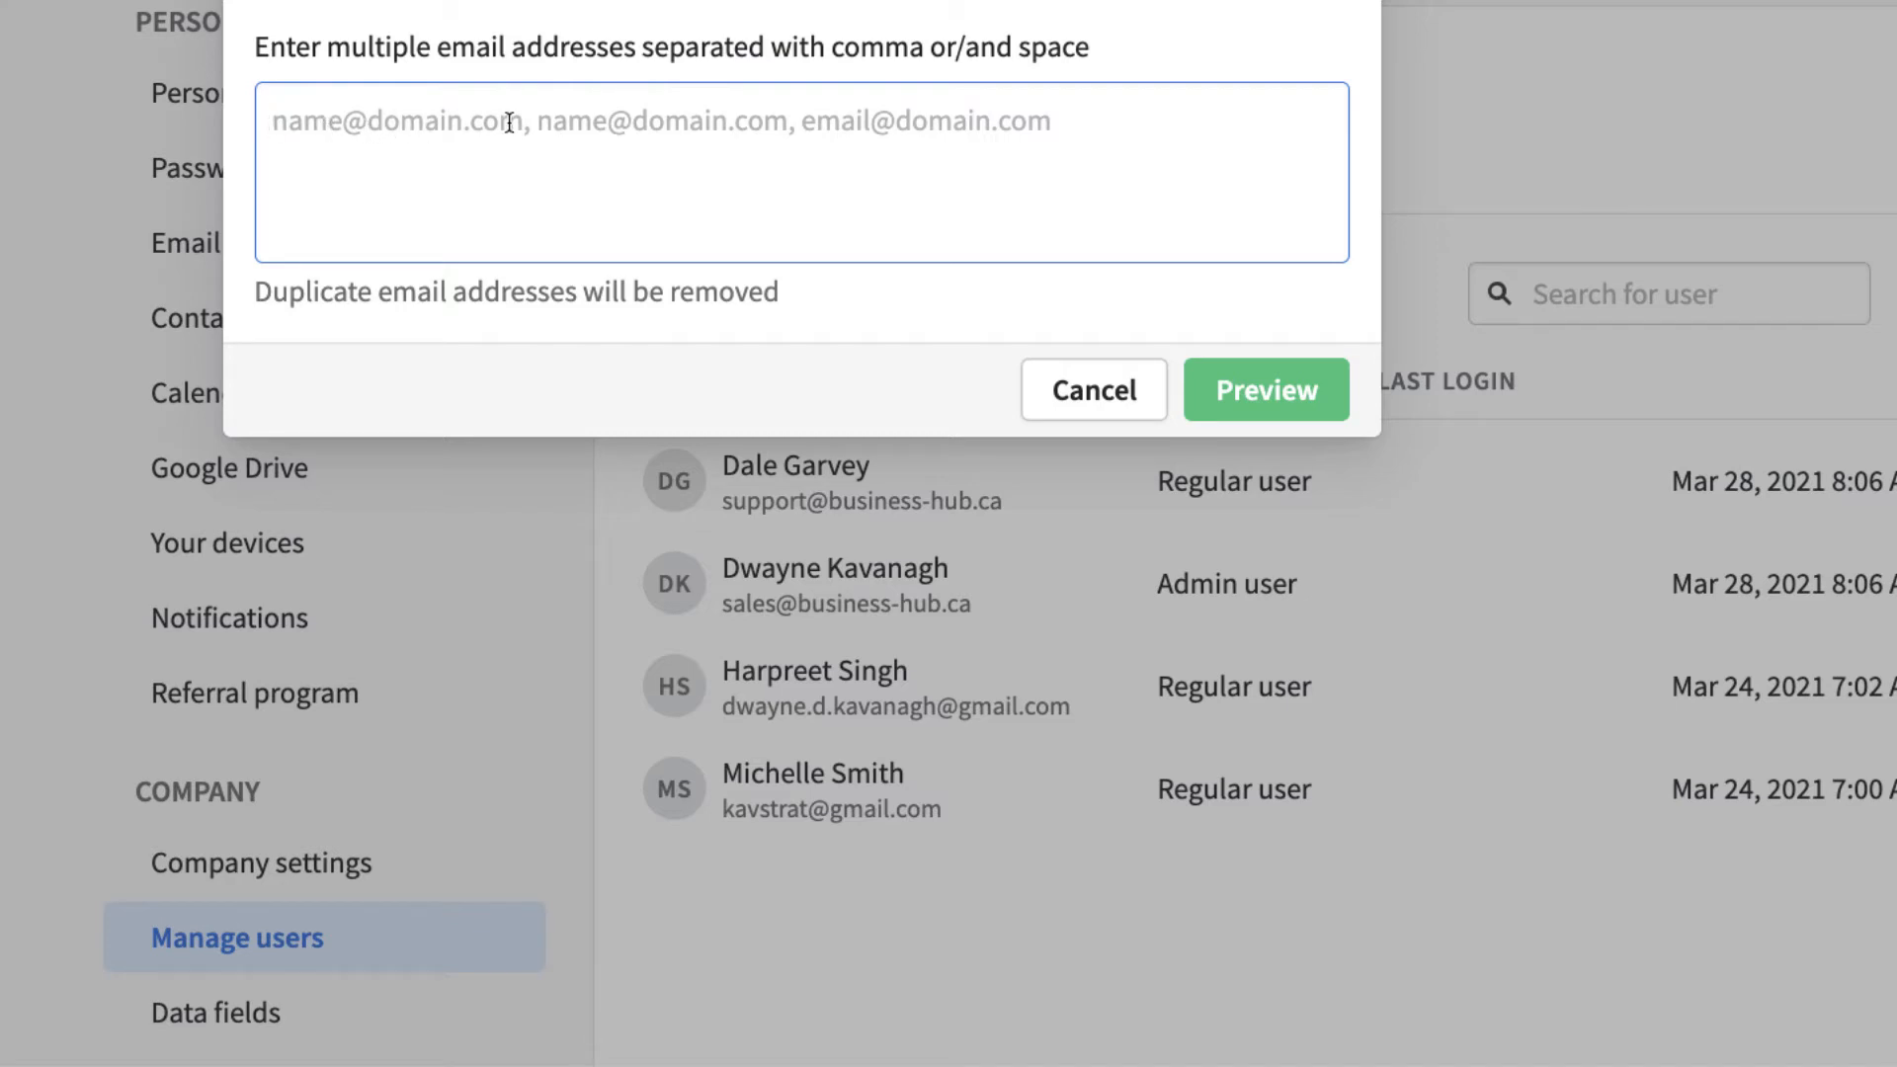
text(suppo)
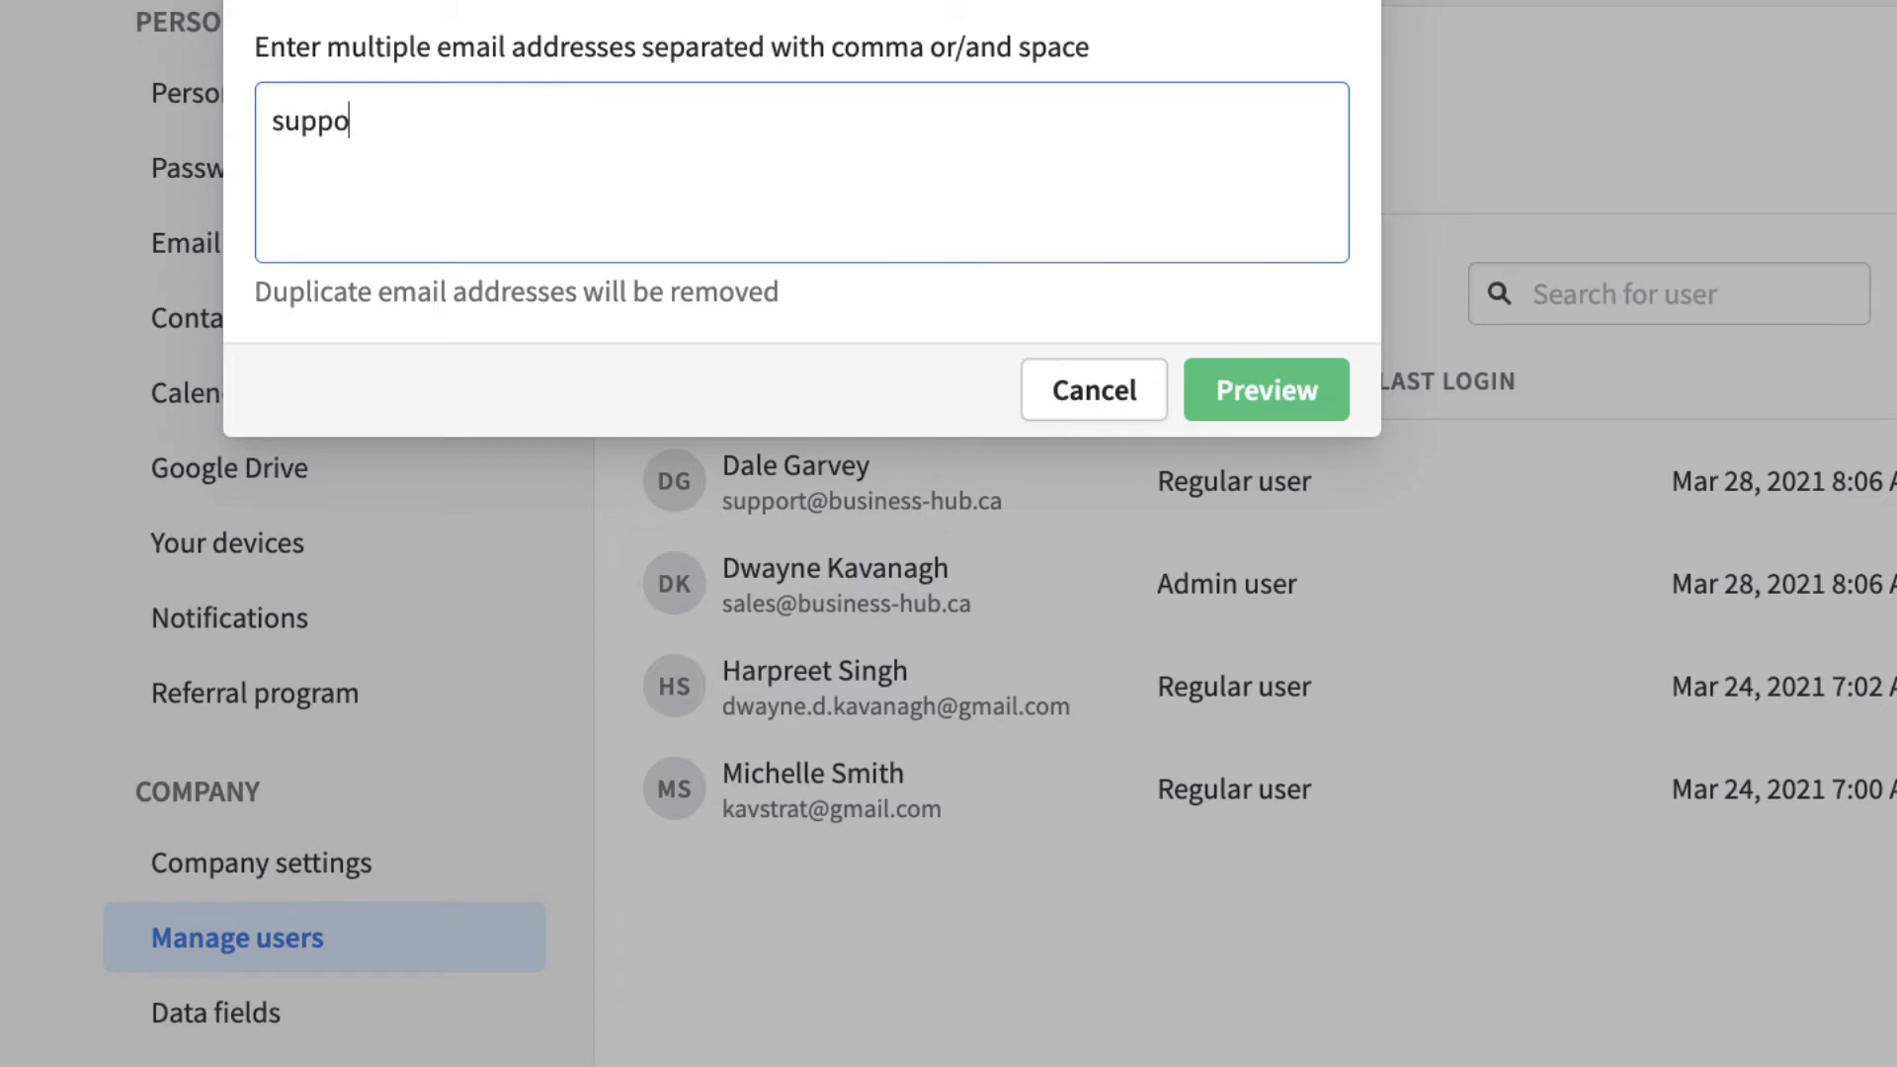
text(rt@demo.com)
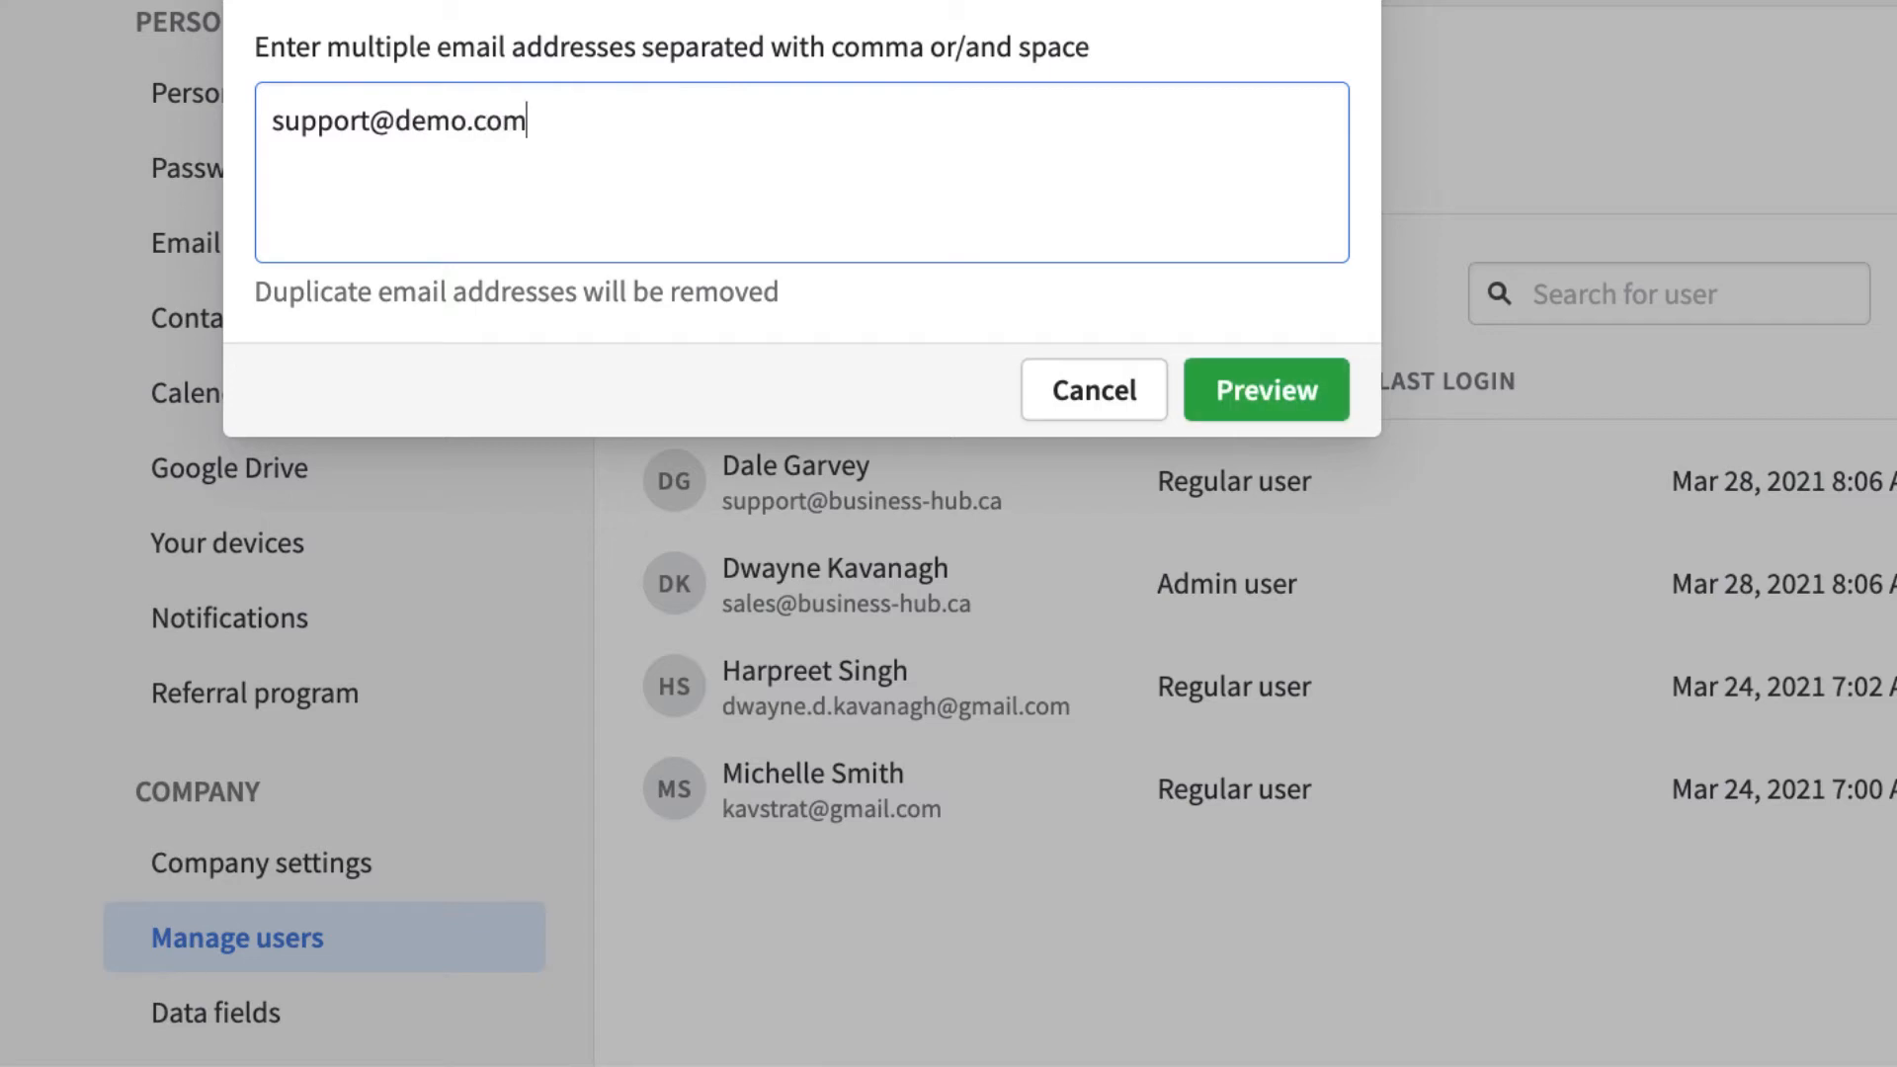
click(1277, 389)
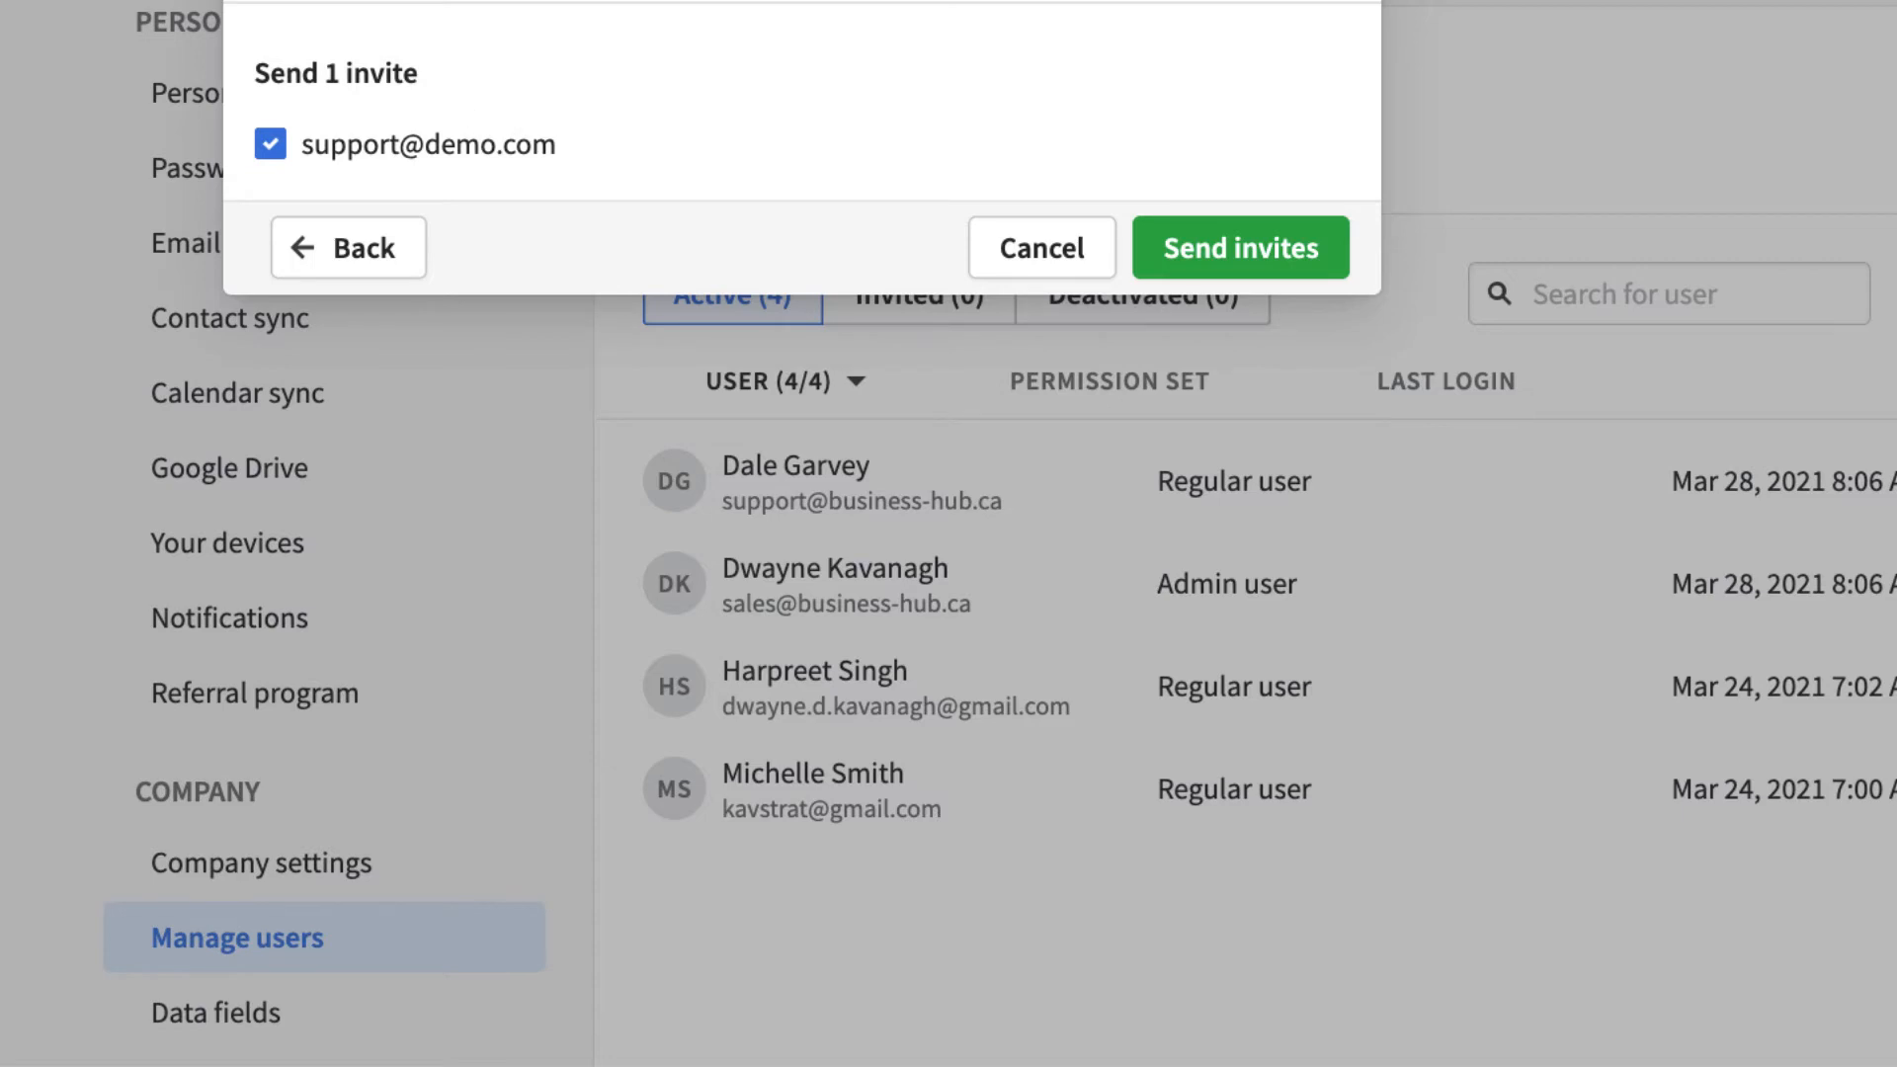
click(1077, 242)
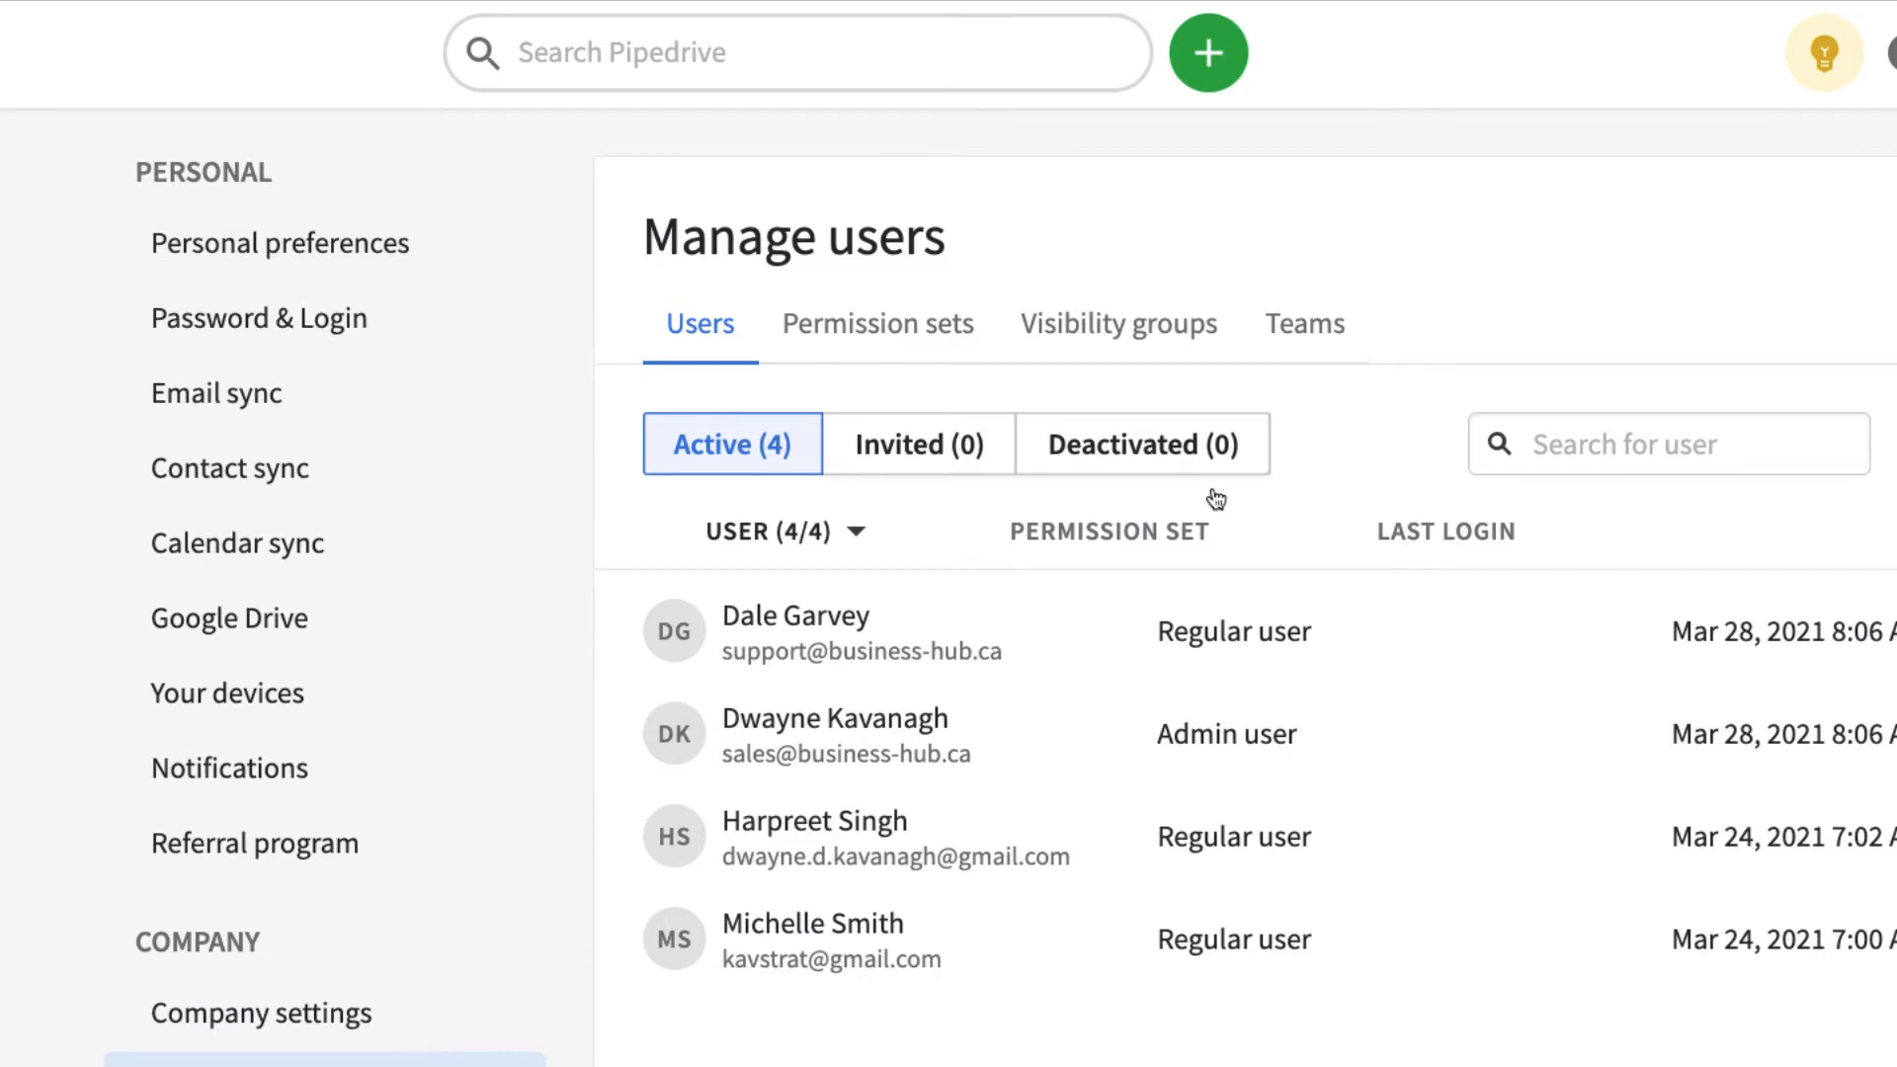
- Examine the manager, members and description of the Administration, Commercial Agents, Marketing and Residential teams
click(1306, 323)
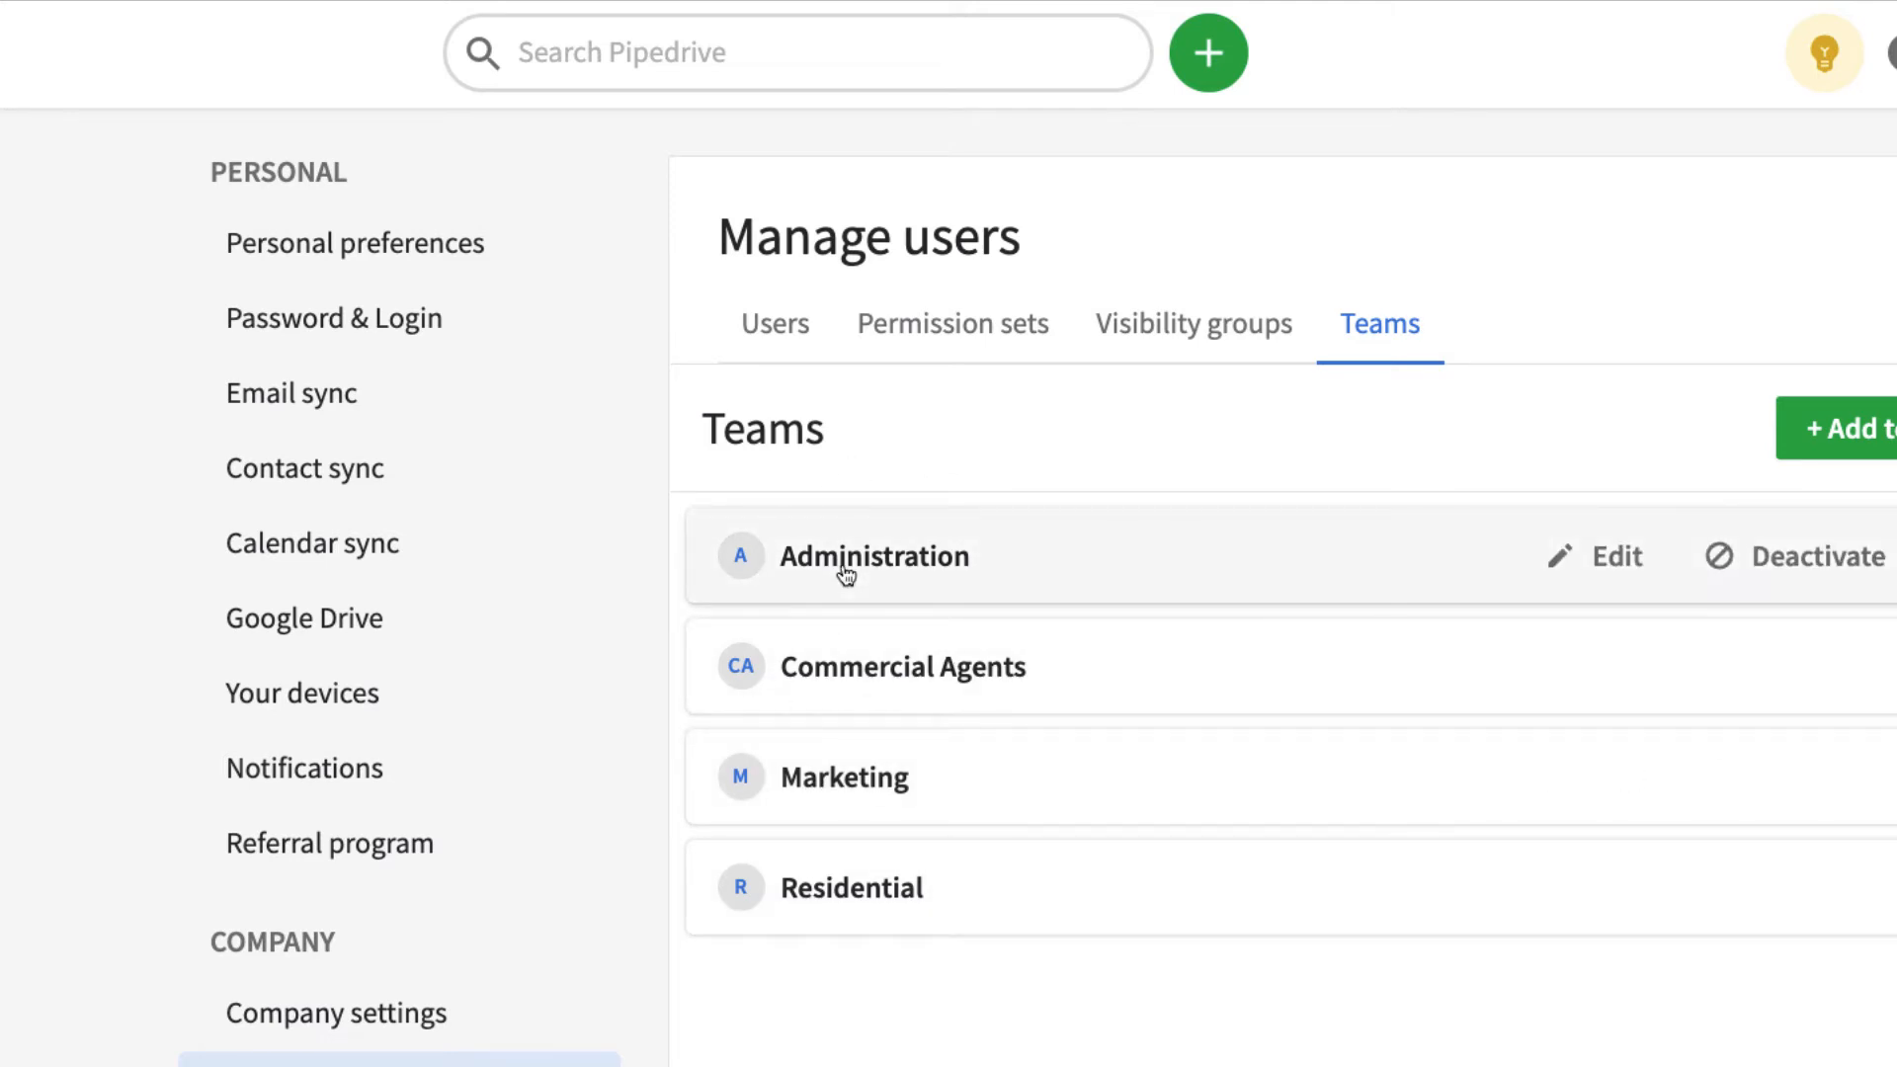
click(906, 566)
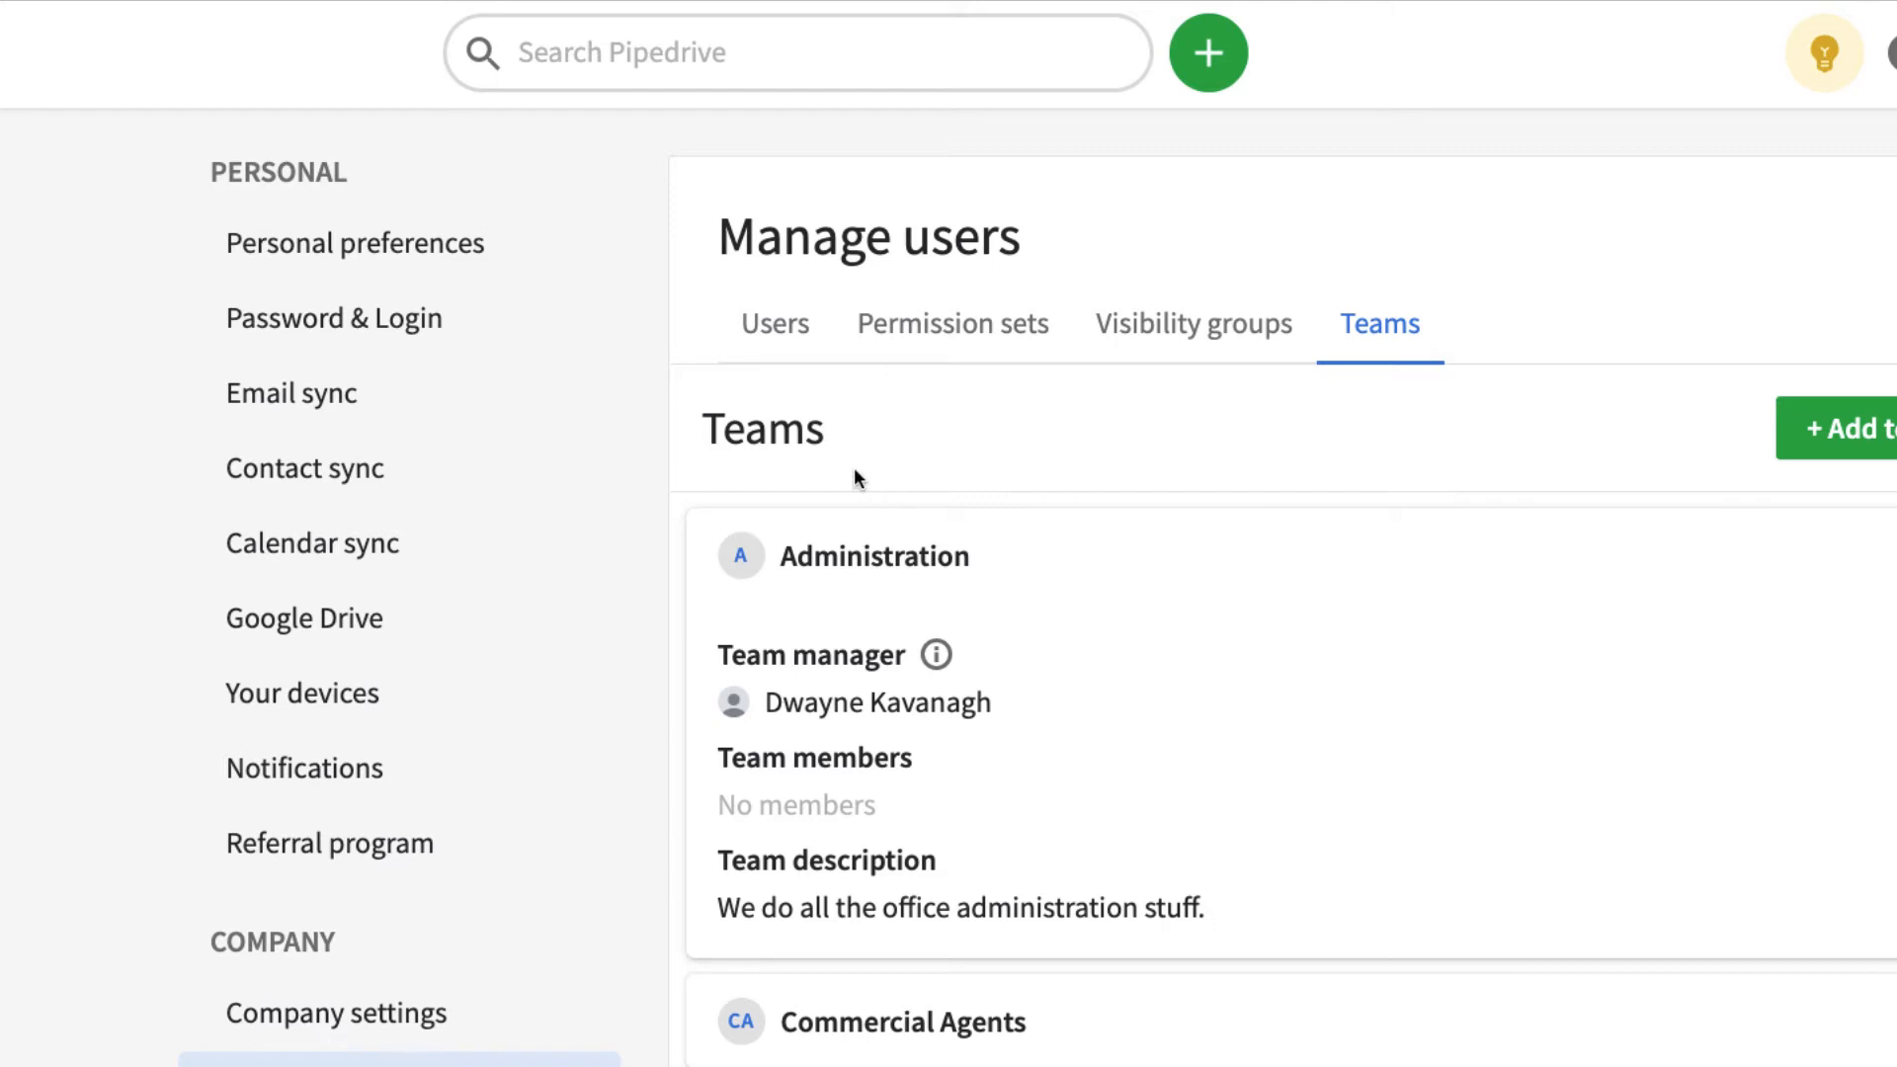
scroll(854, 478, down, 4)
click(1045, 832)
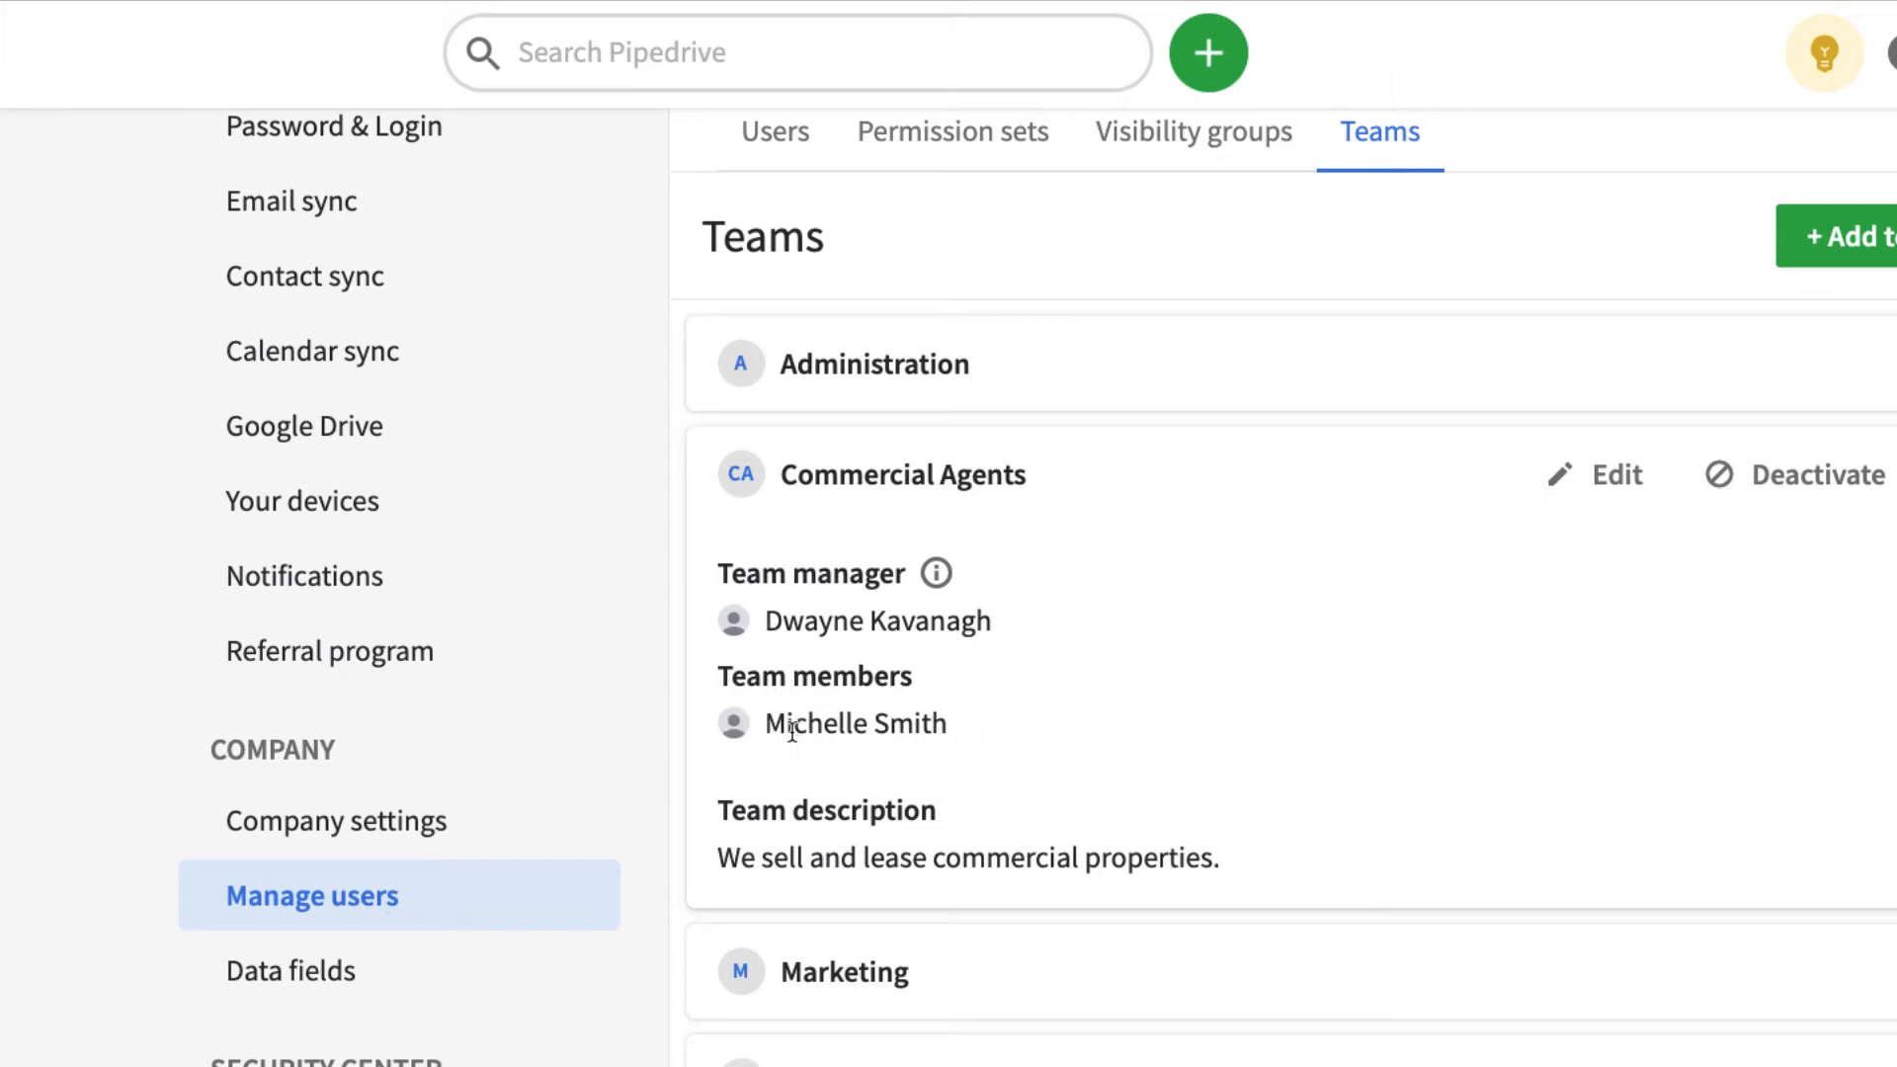
scroll(1062, 697, down, 2)
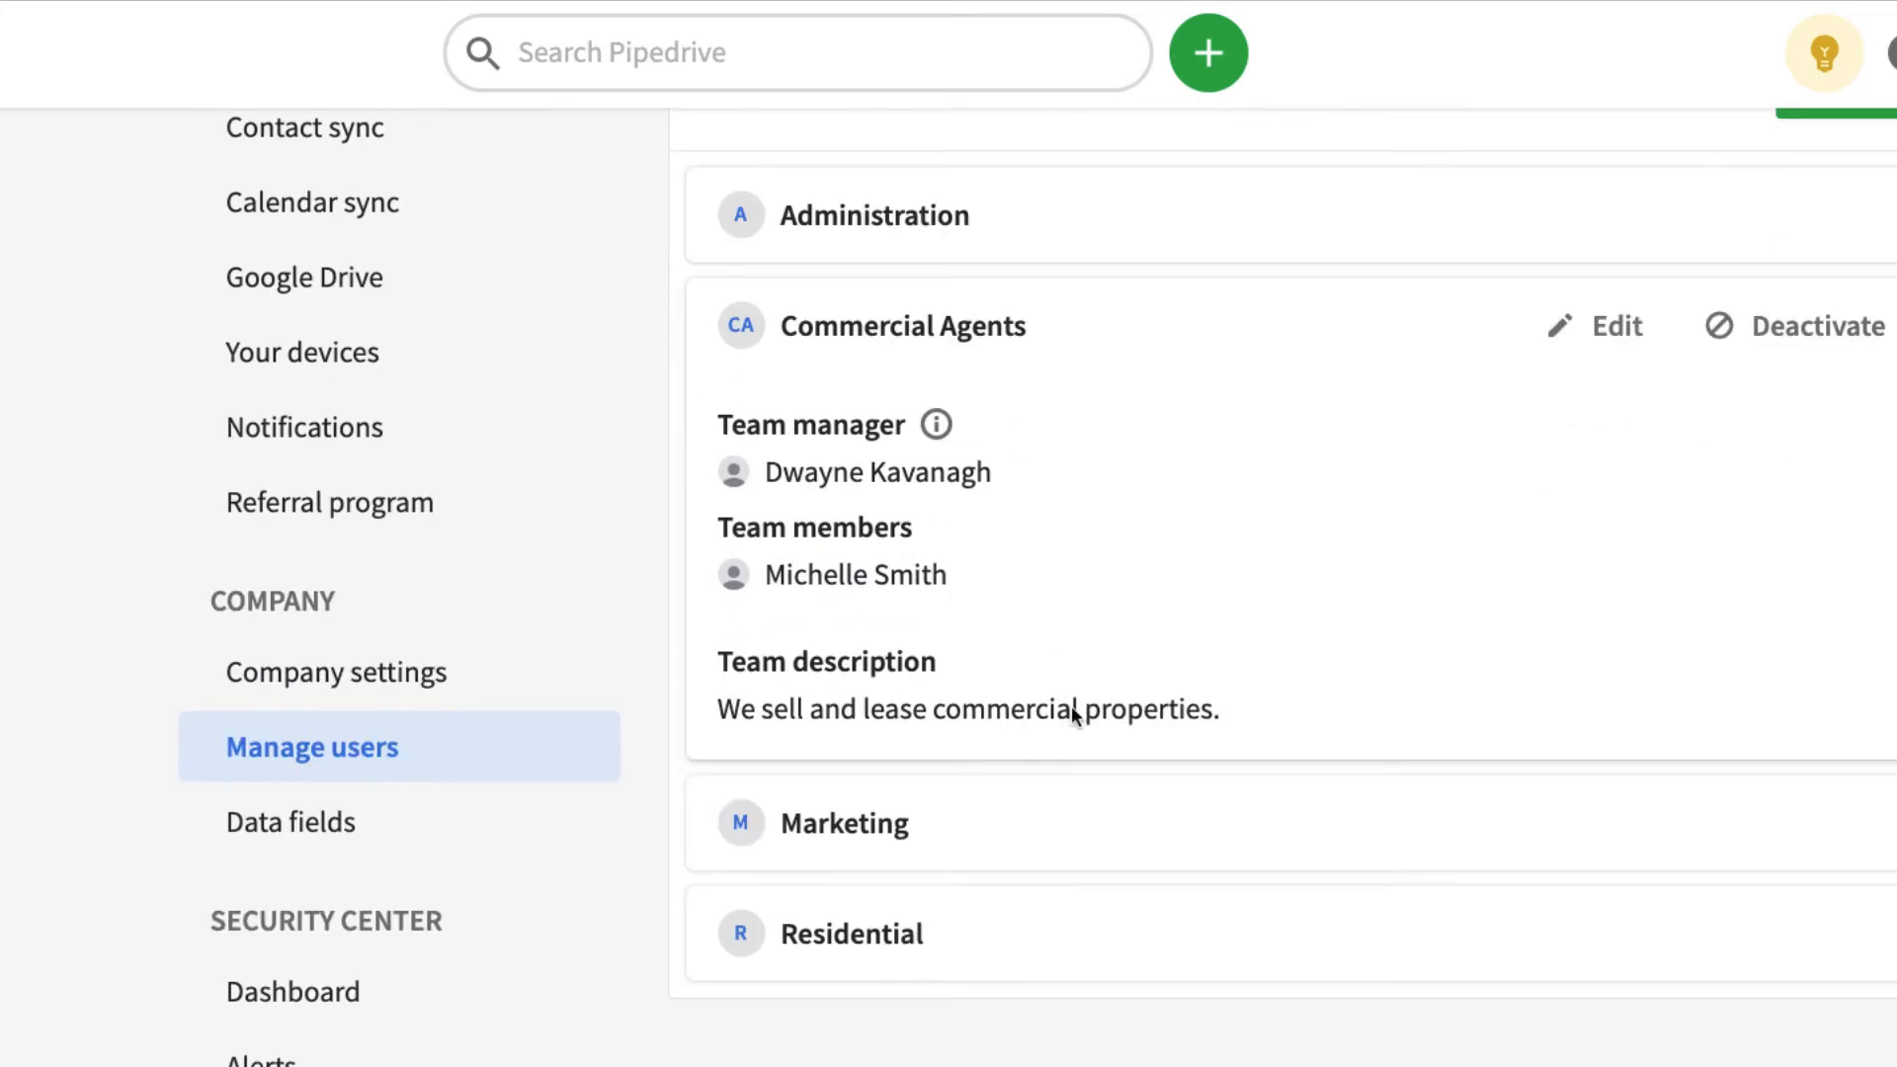
click(1058, 821)
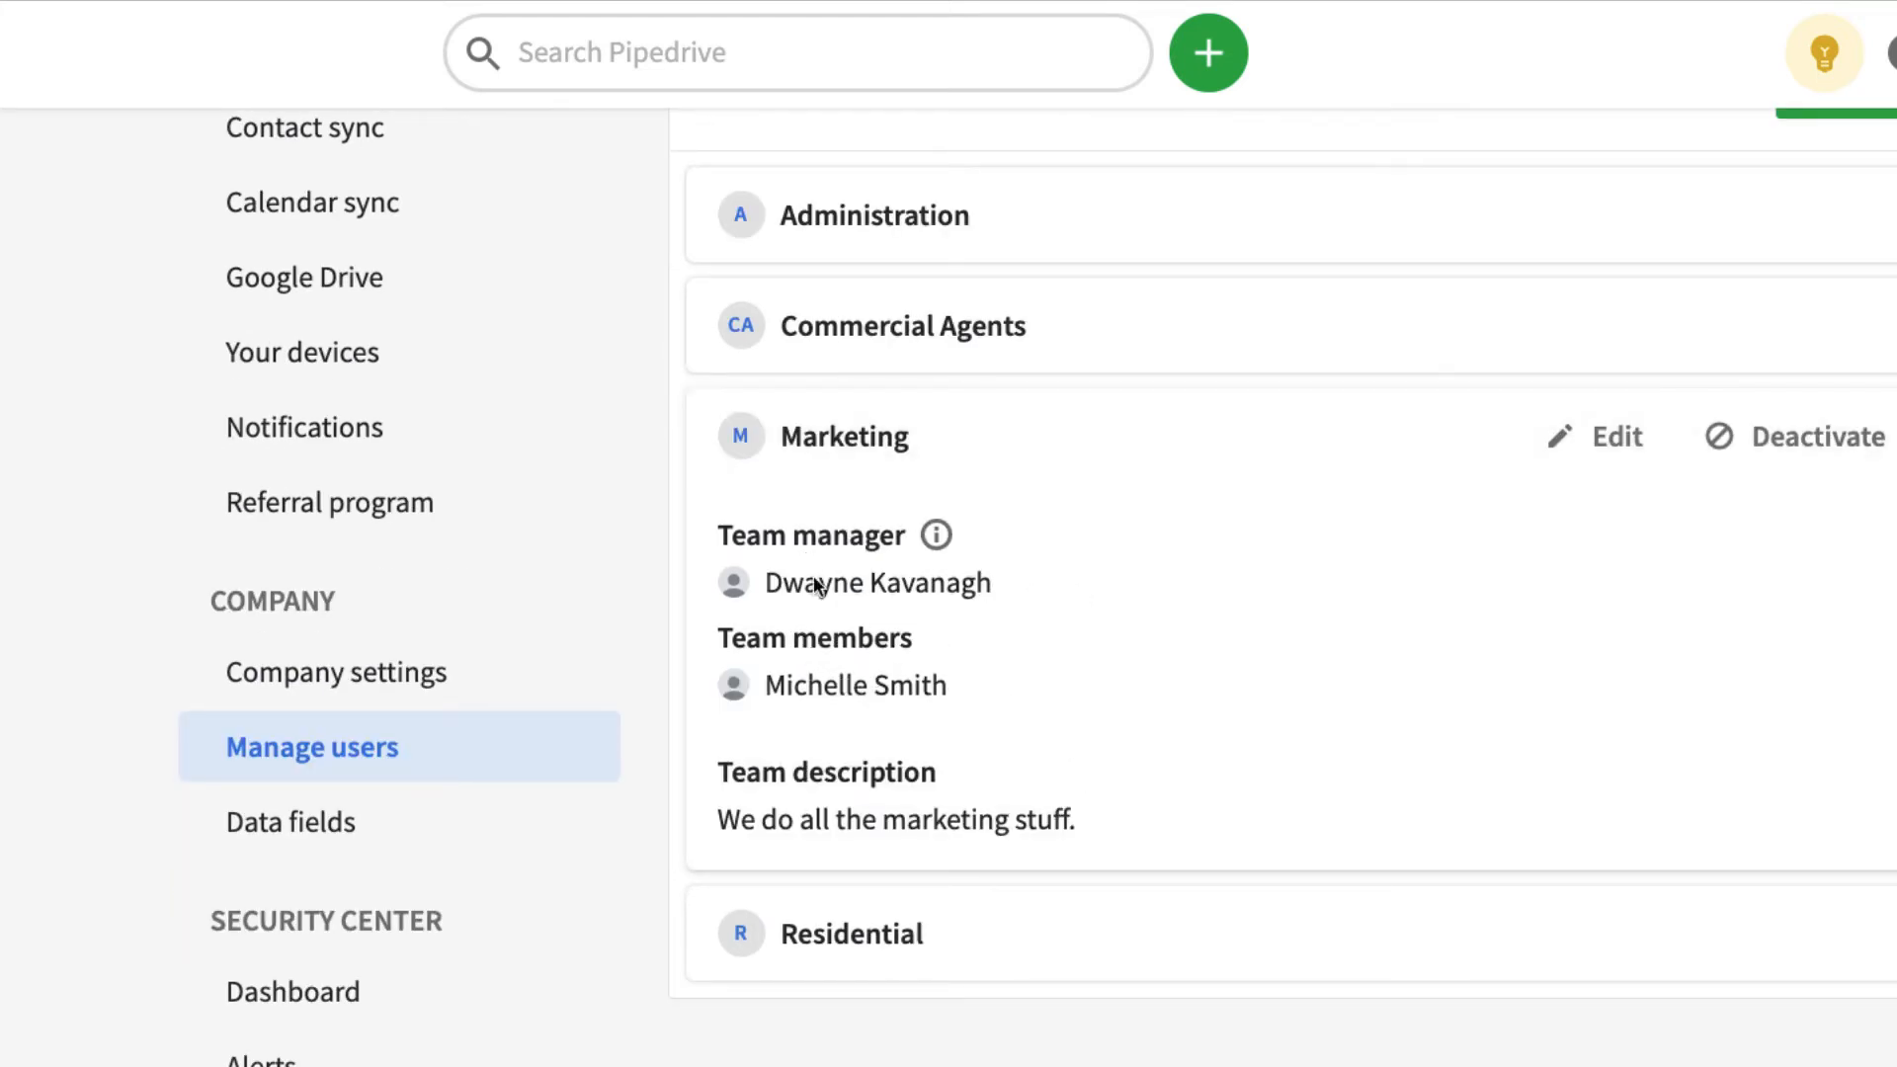
click(1086, 941)
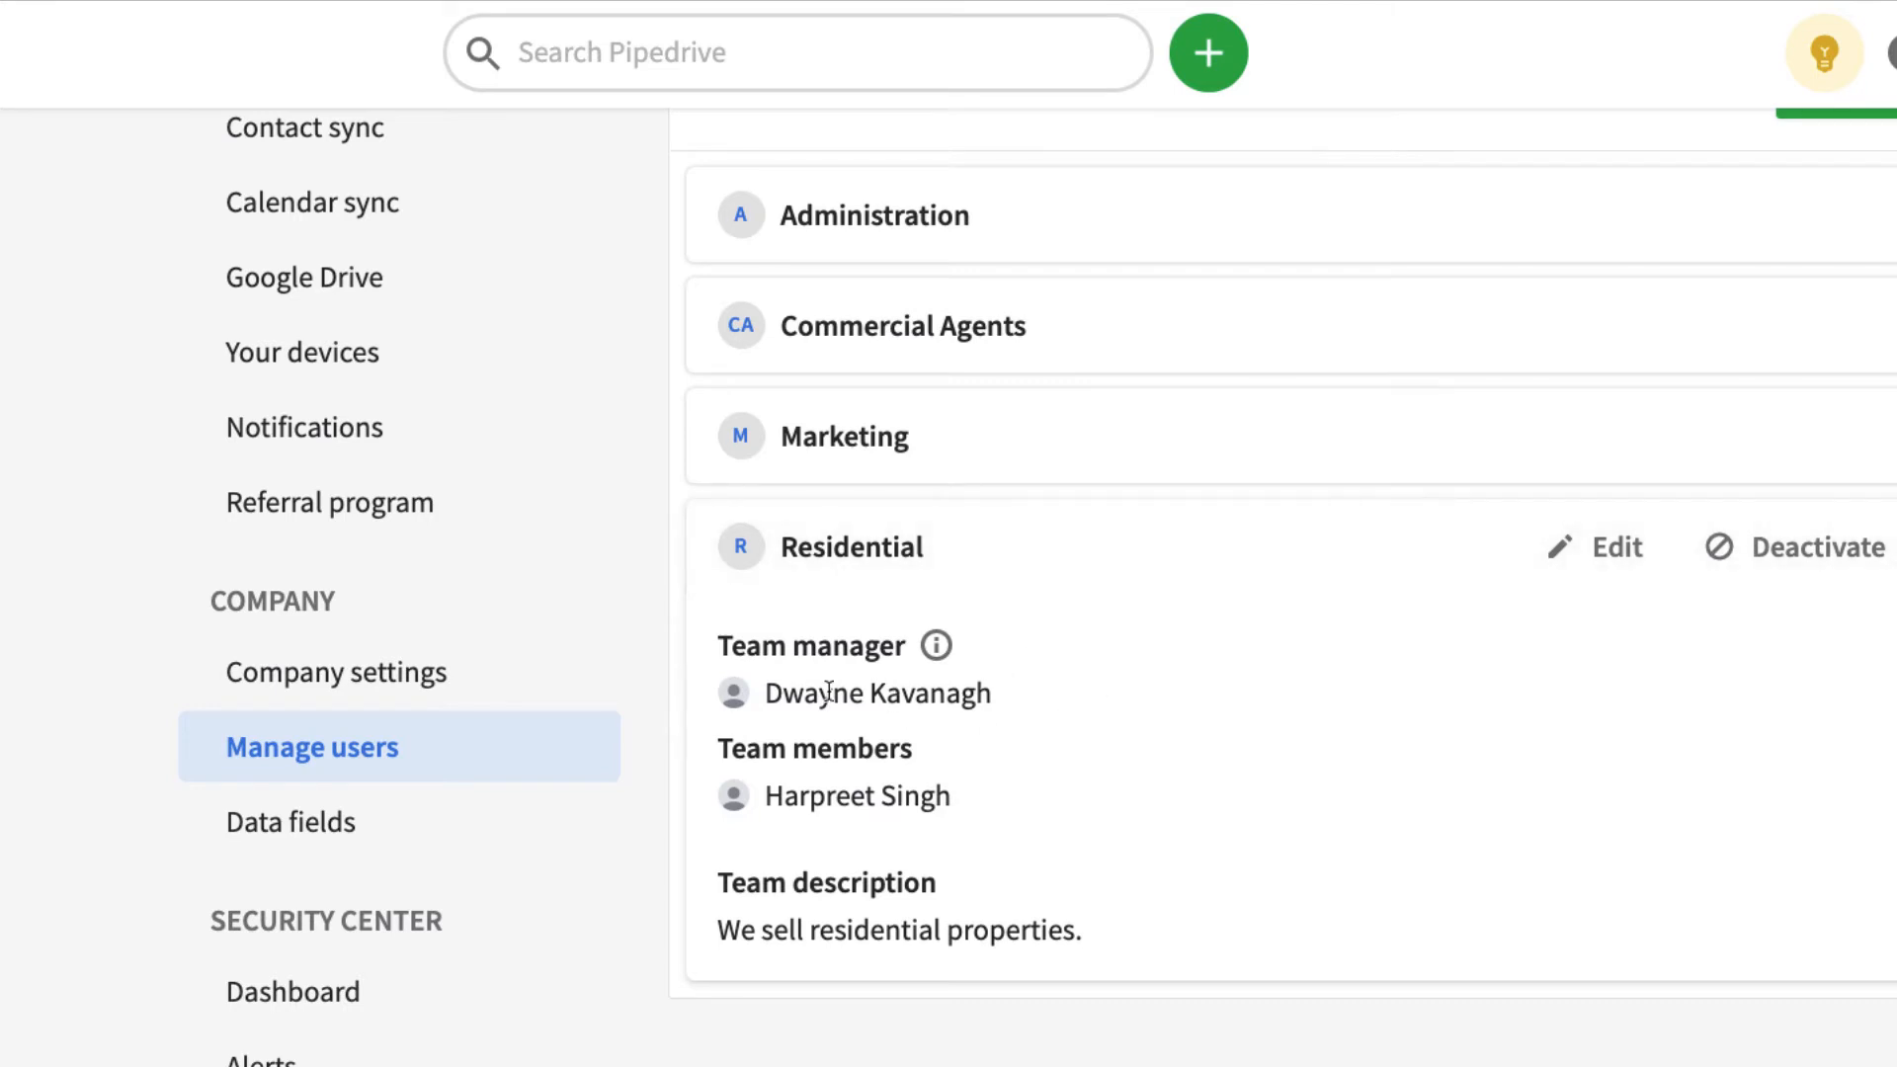
click(1013, 561)
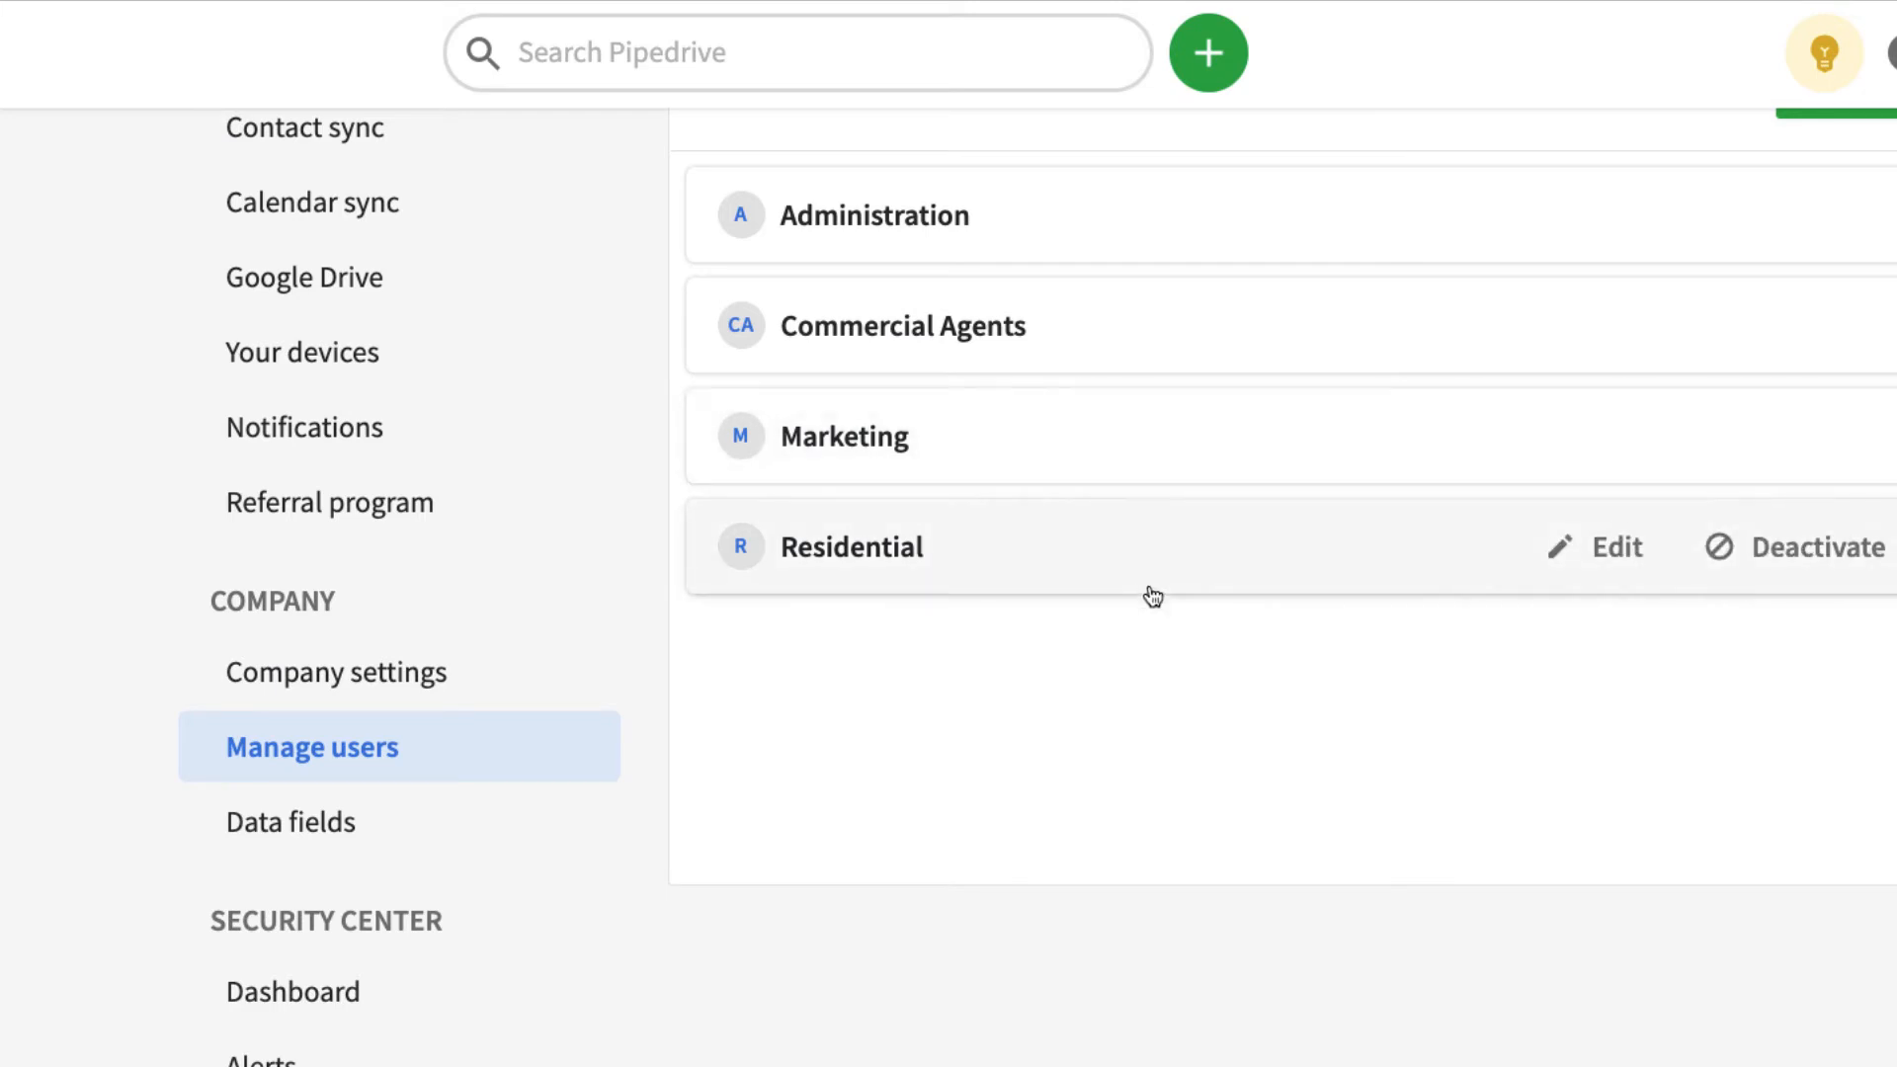
- Draft a new team named Commercial Leasing, choose its team manager, and discard it without saving
scroll(1146, 598, up, 2)
scroll(1058, 583, up, 1)
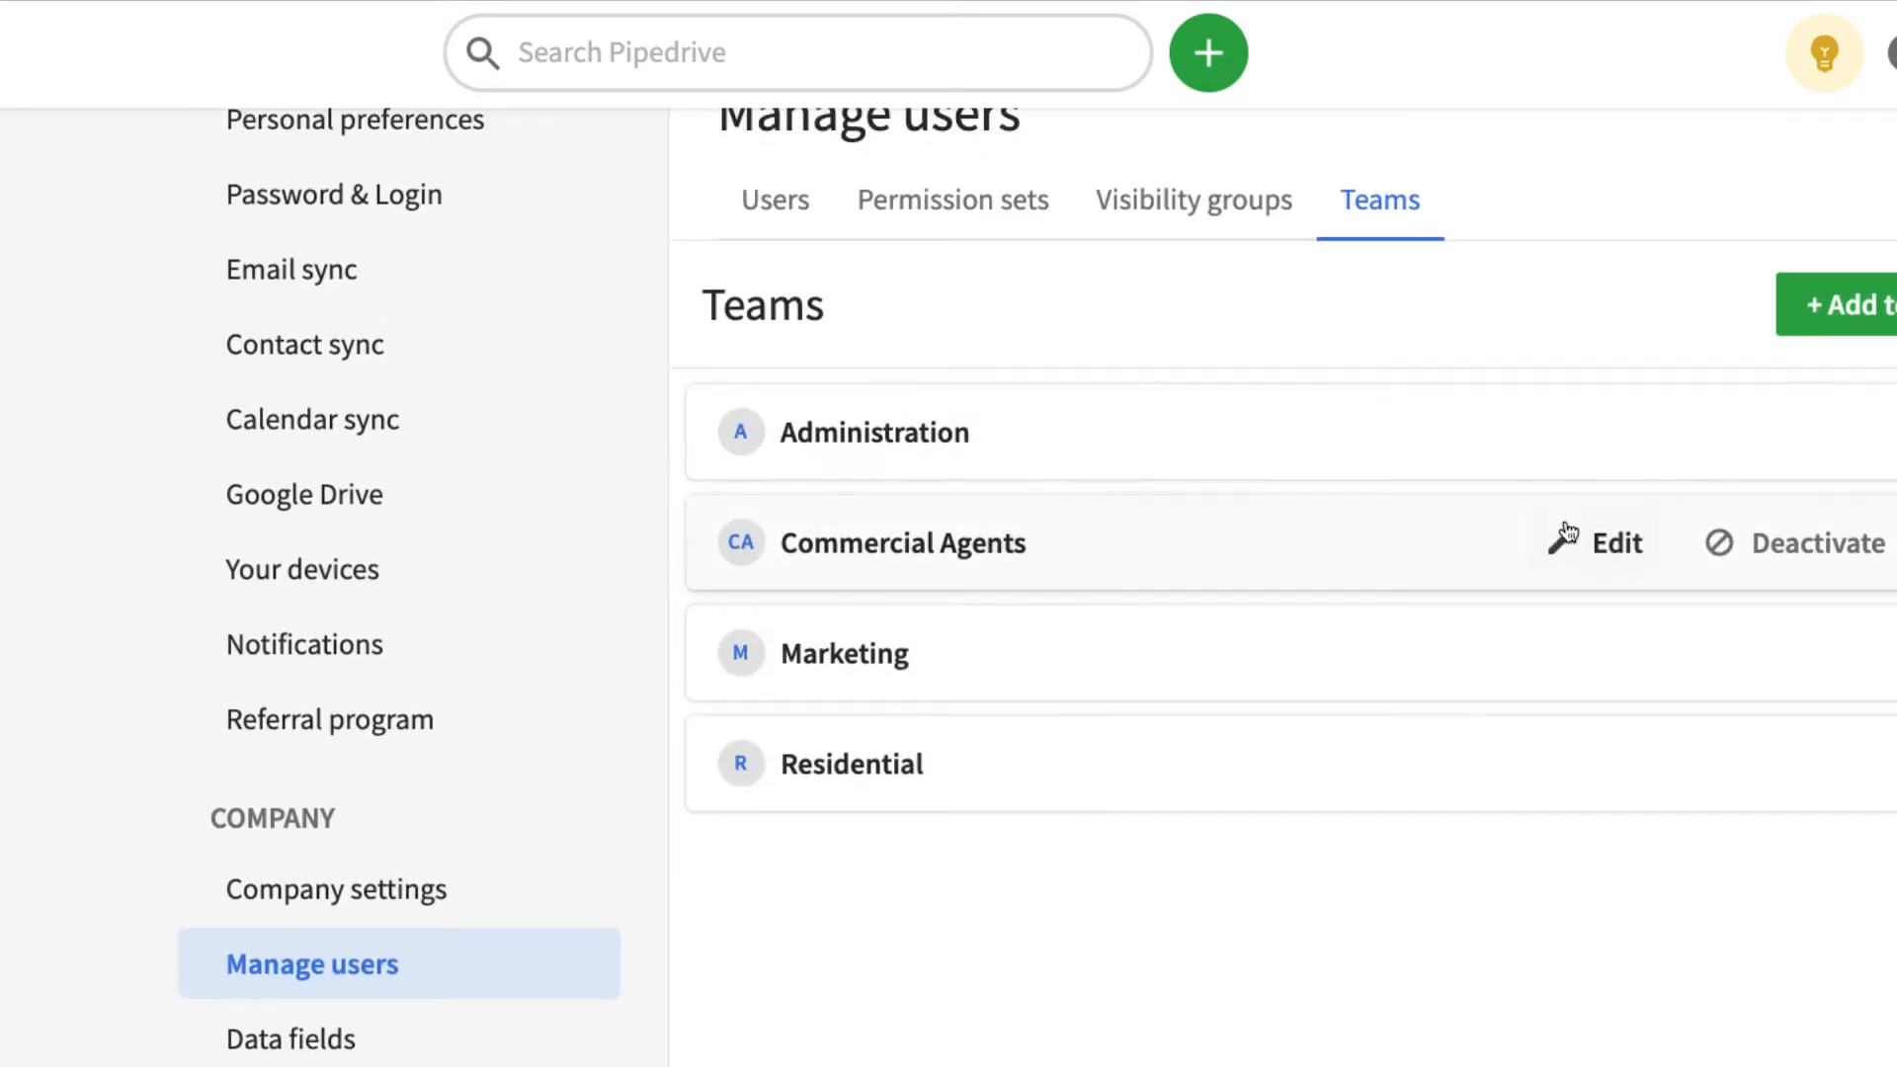
click(1879, 296)
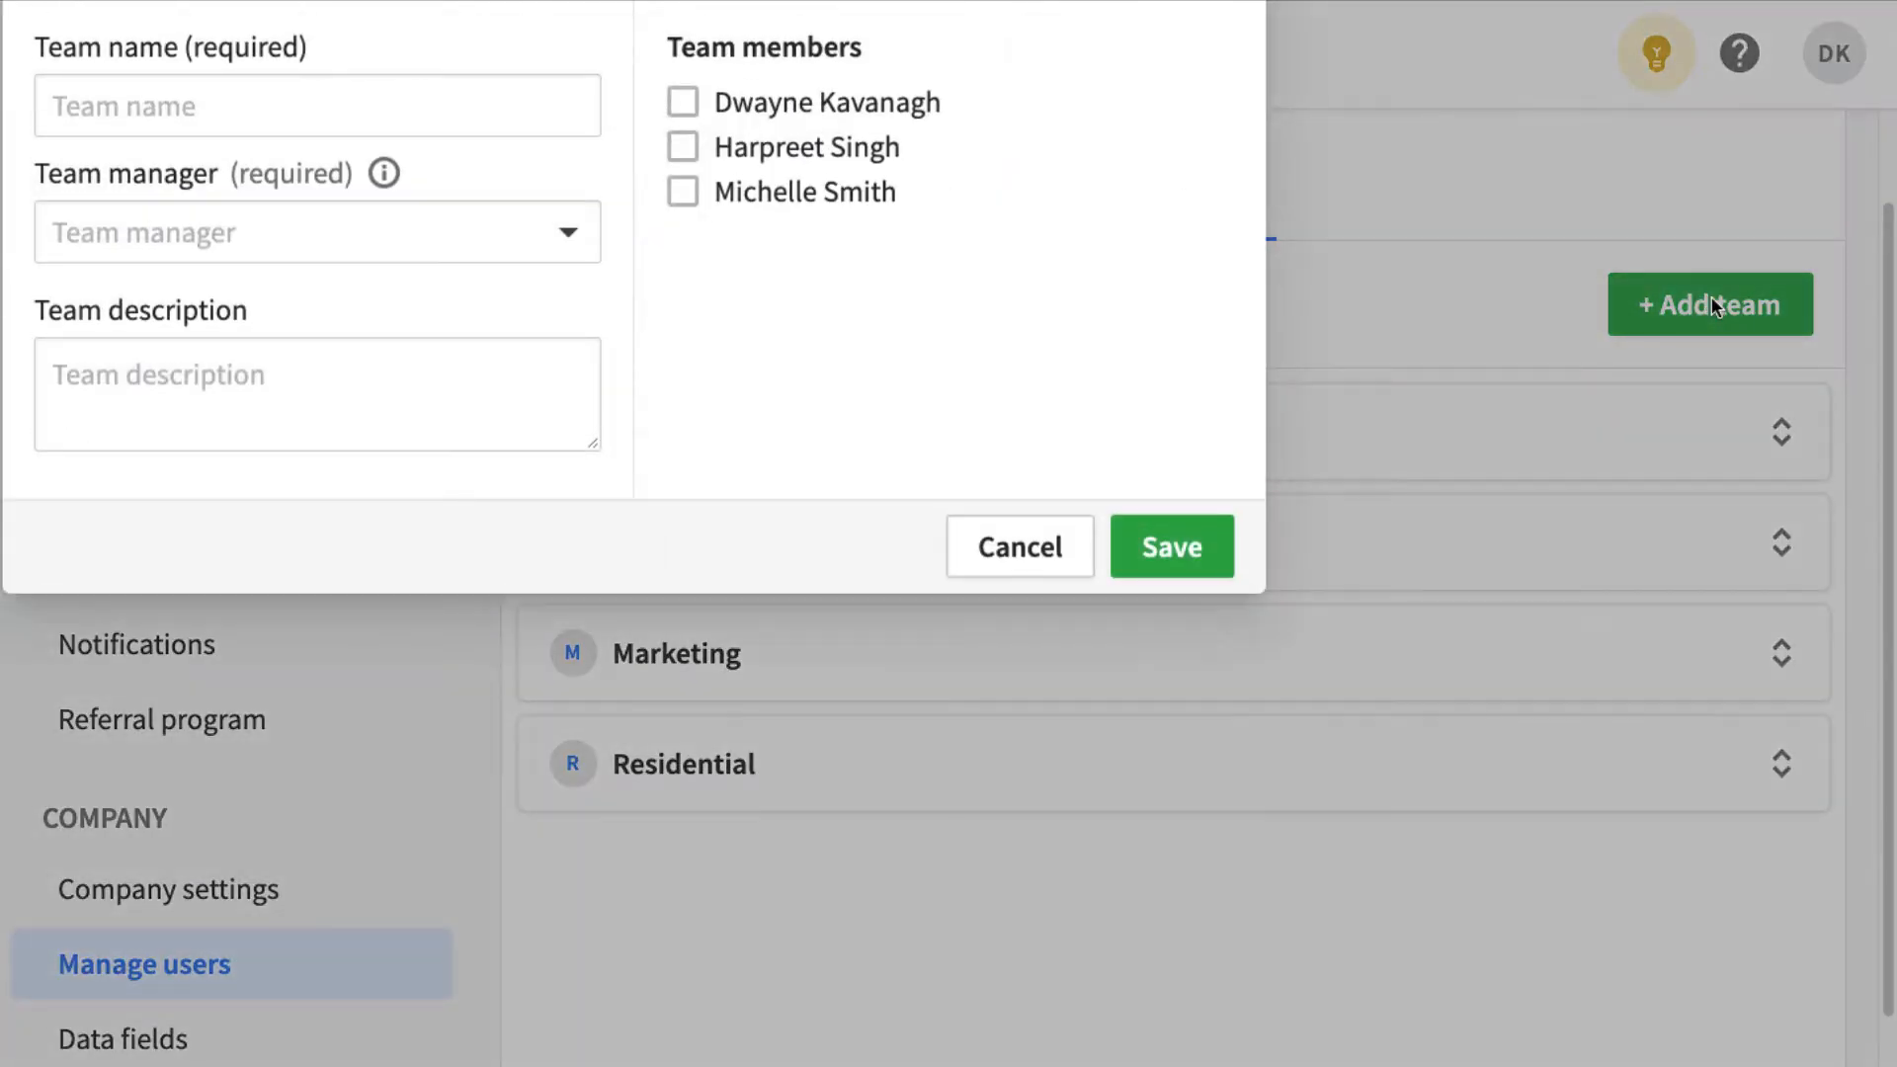
click(134, 119)
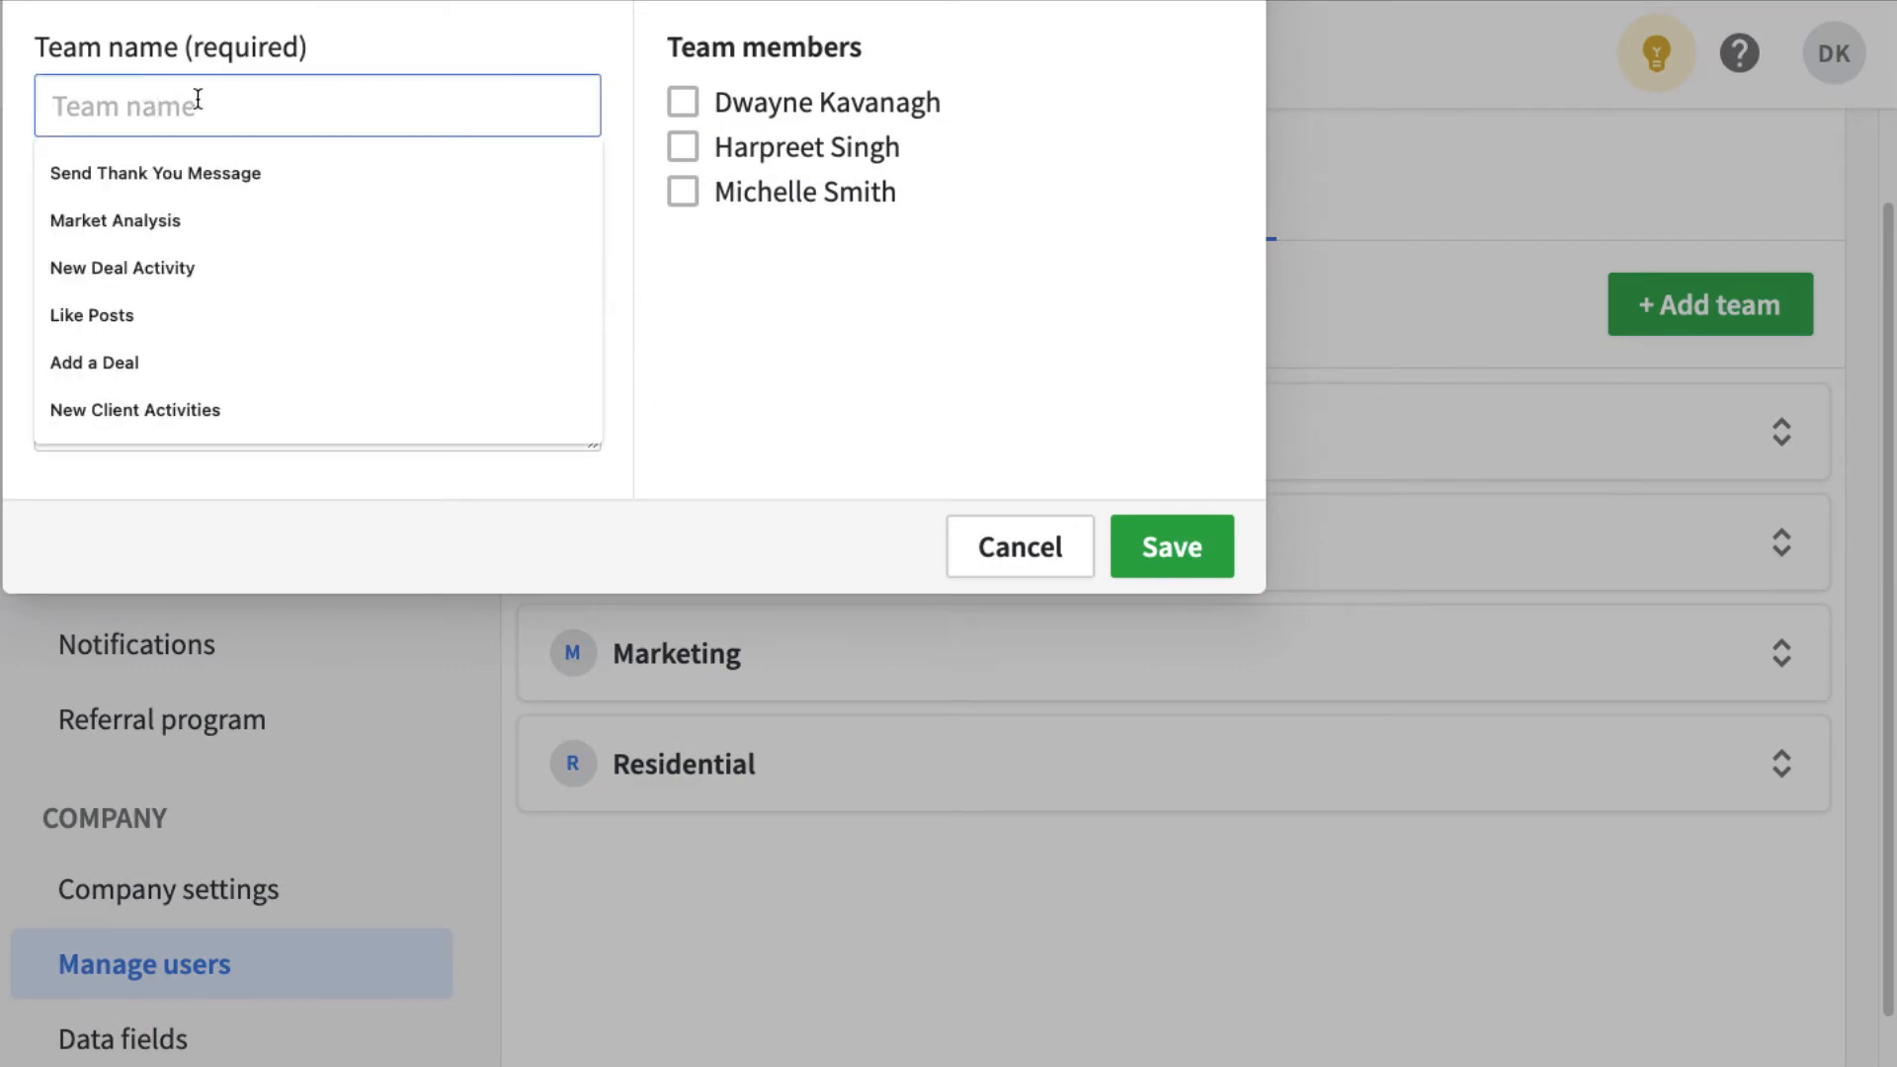
text(Comme)
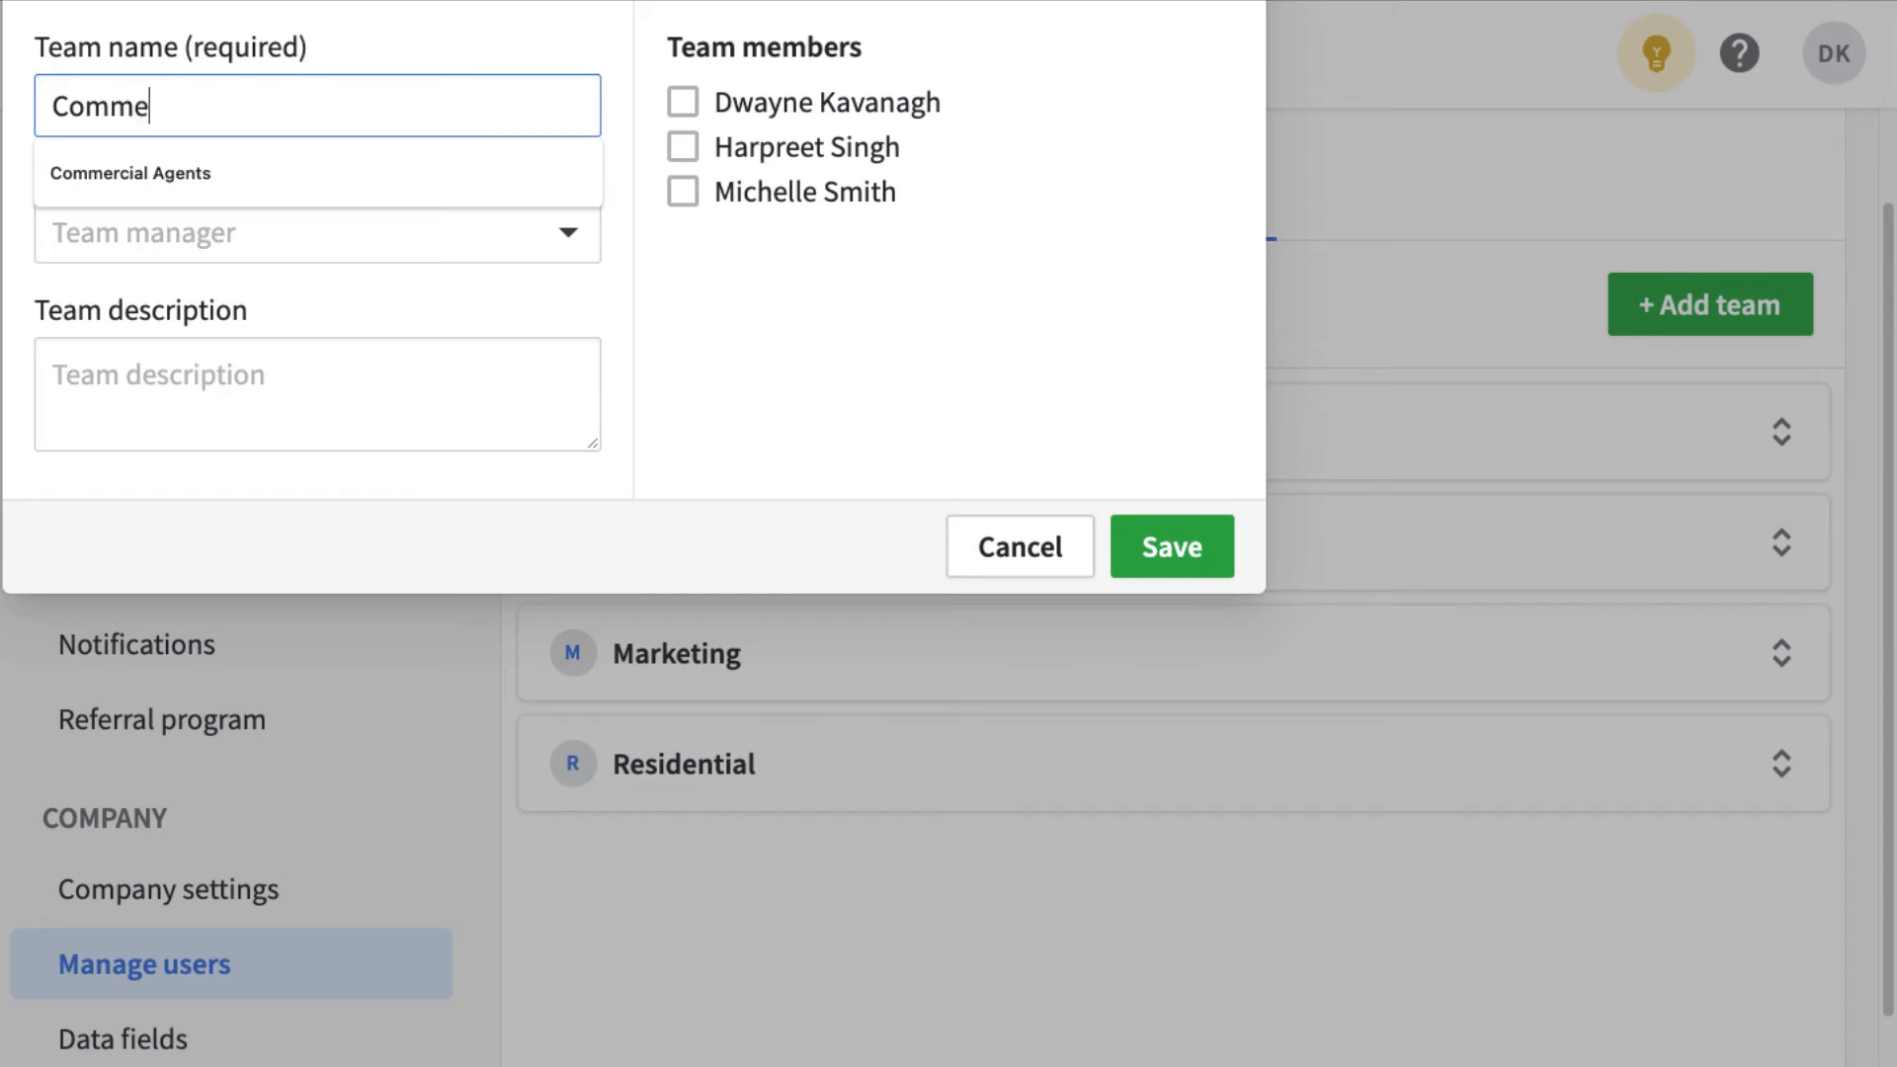
text(rcial Leasing)
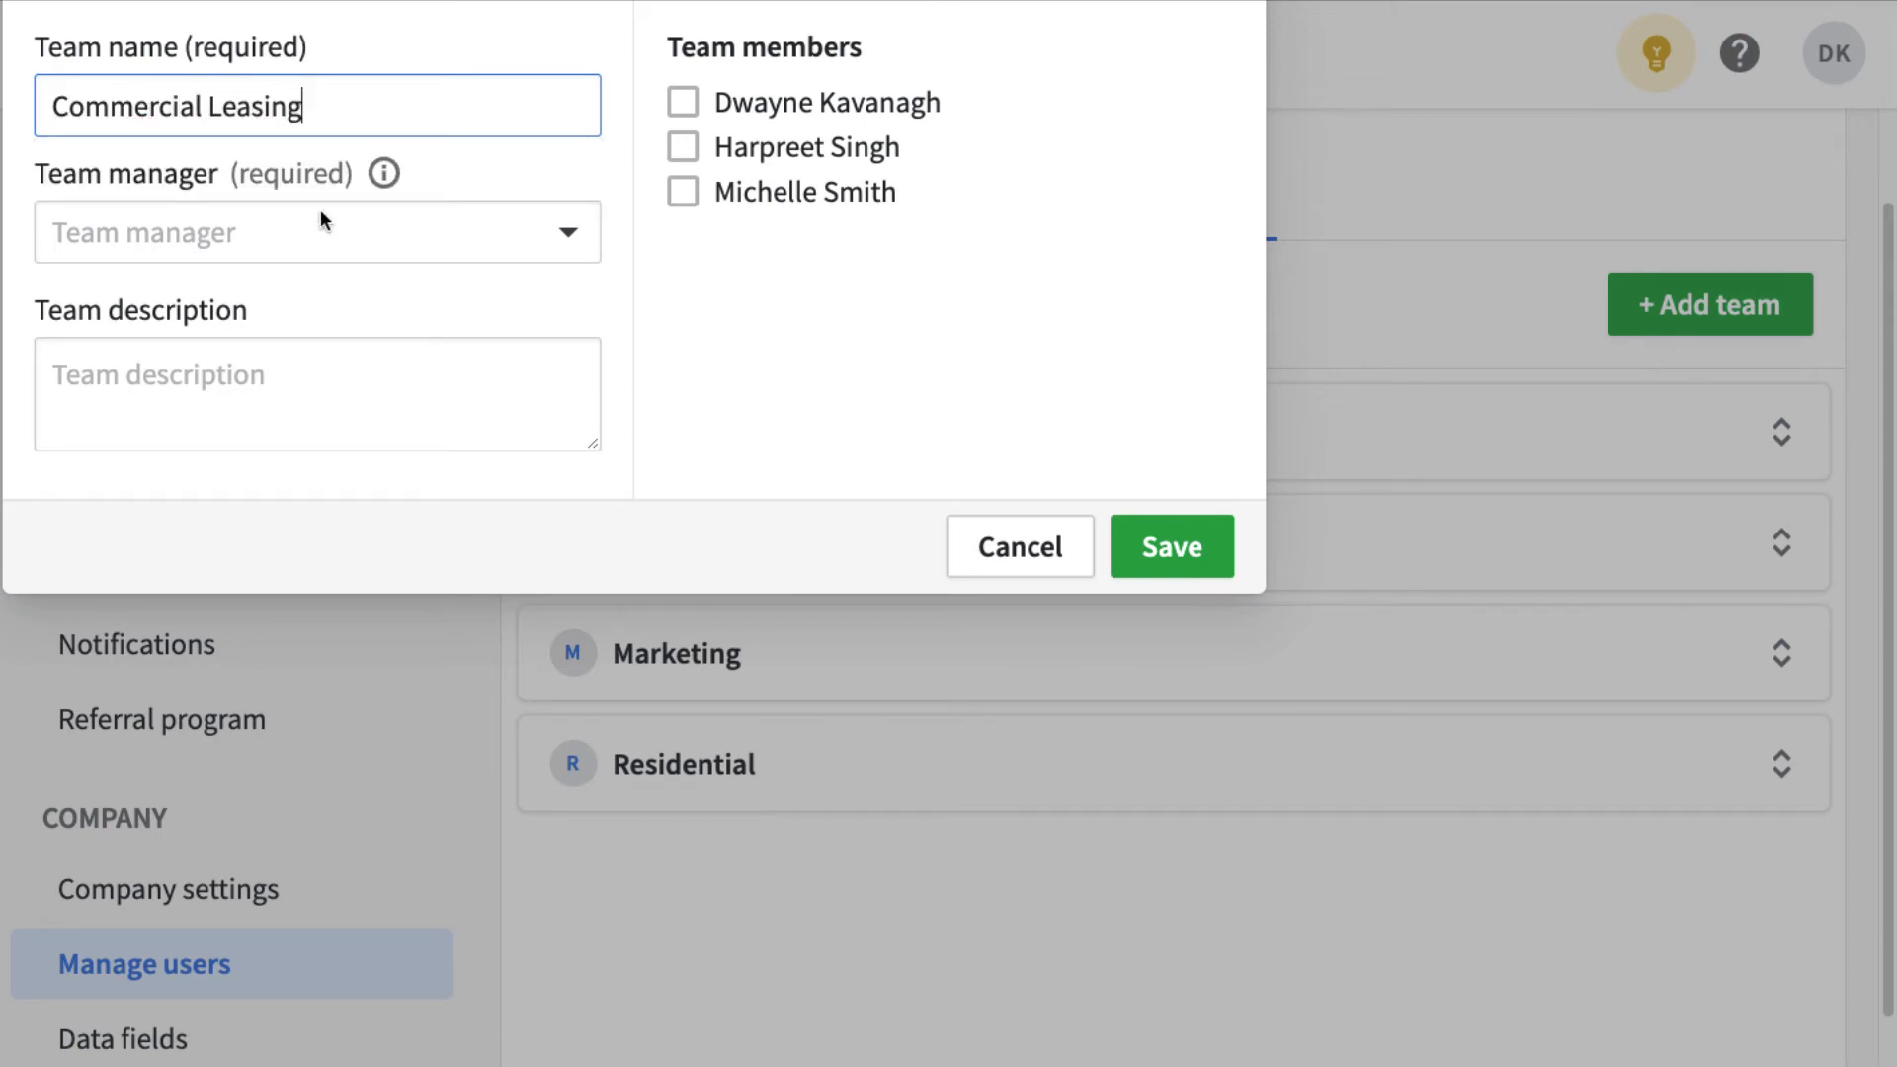
click(358, 253)
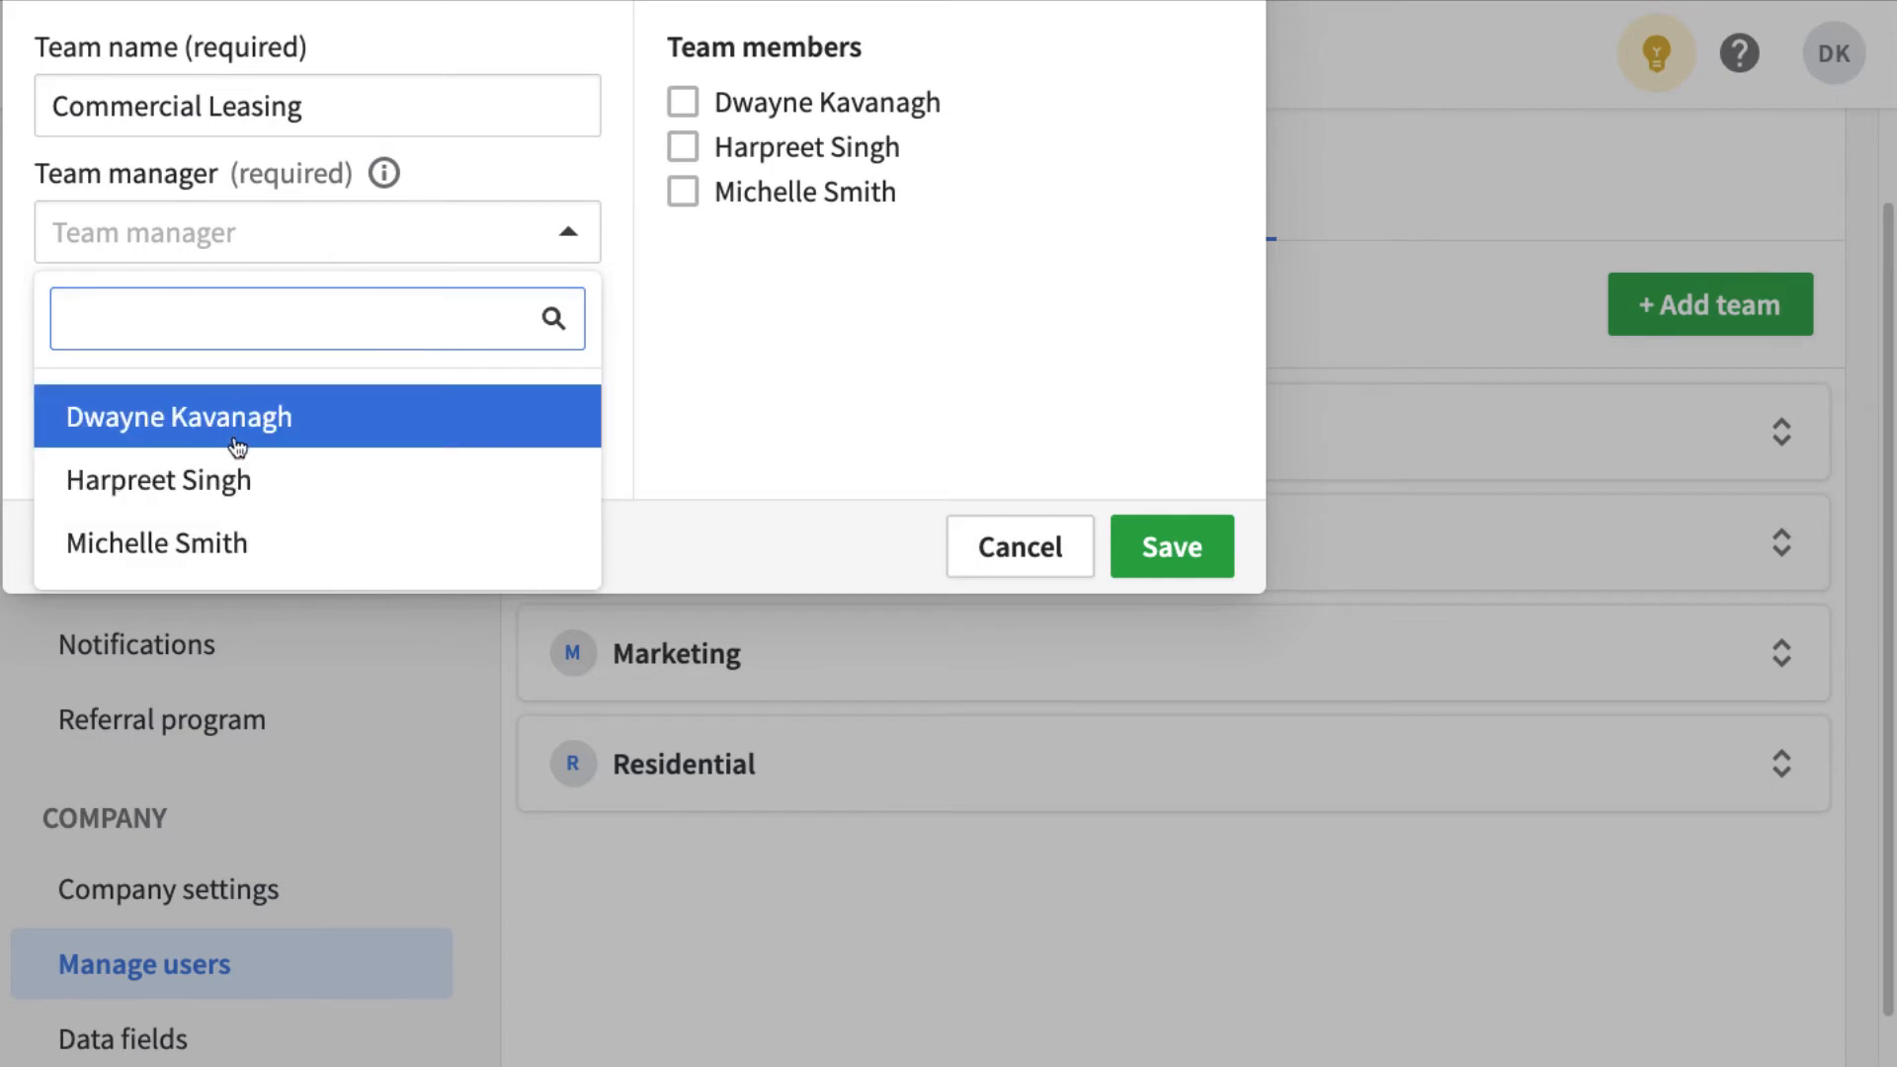
click(265, 411)
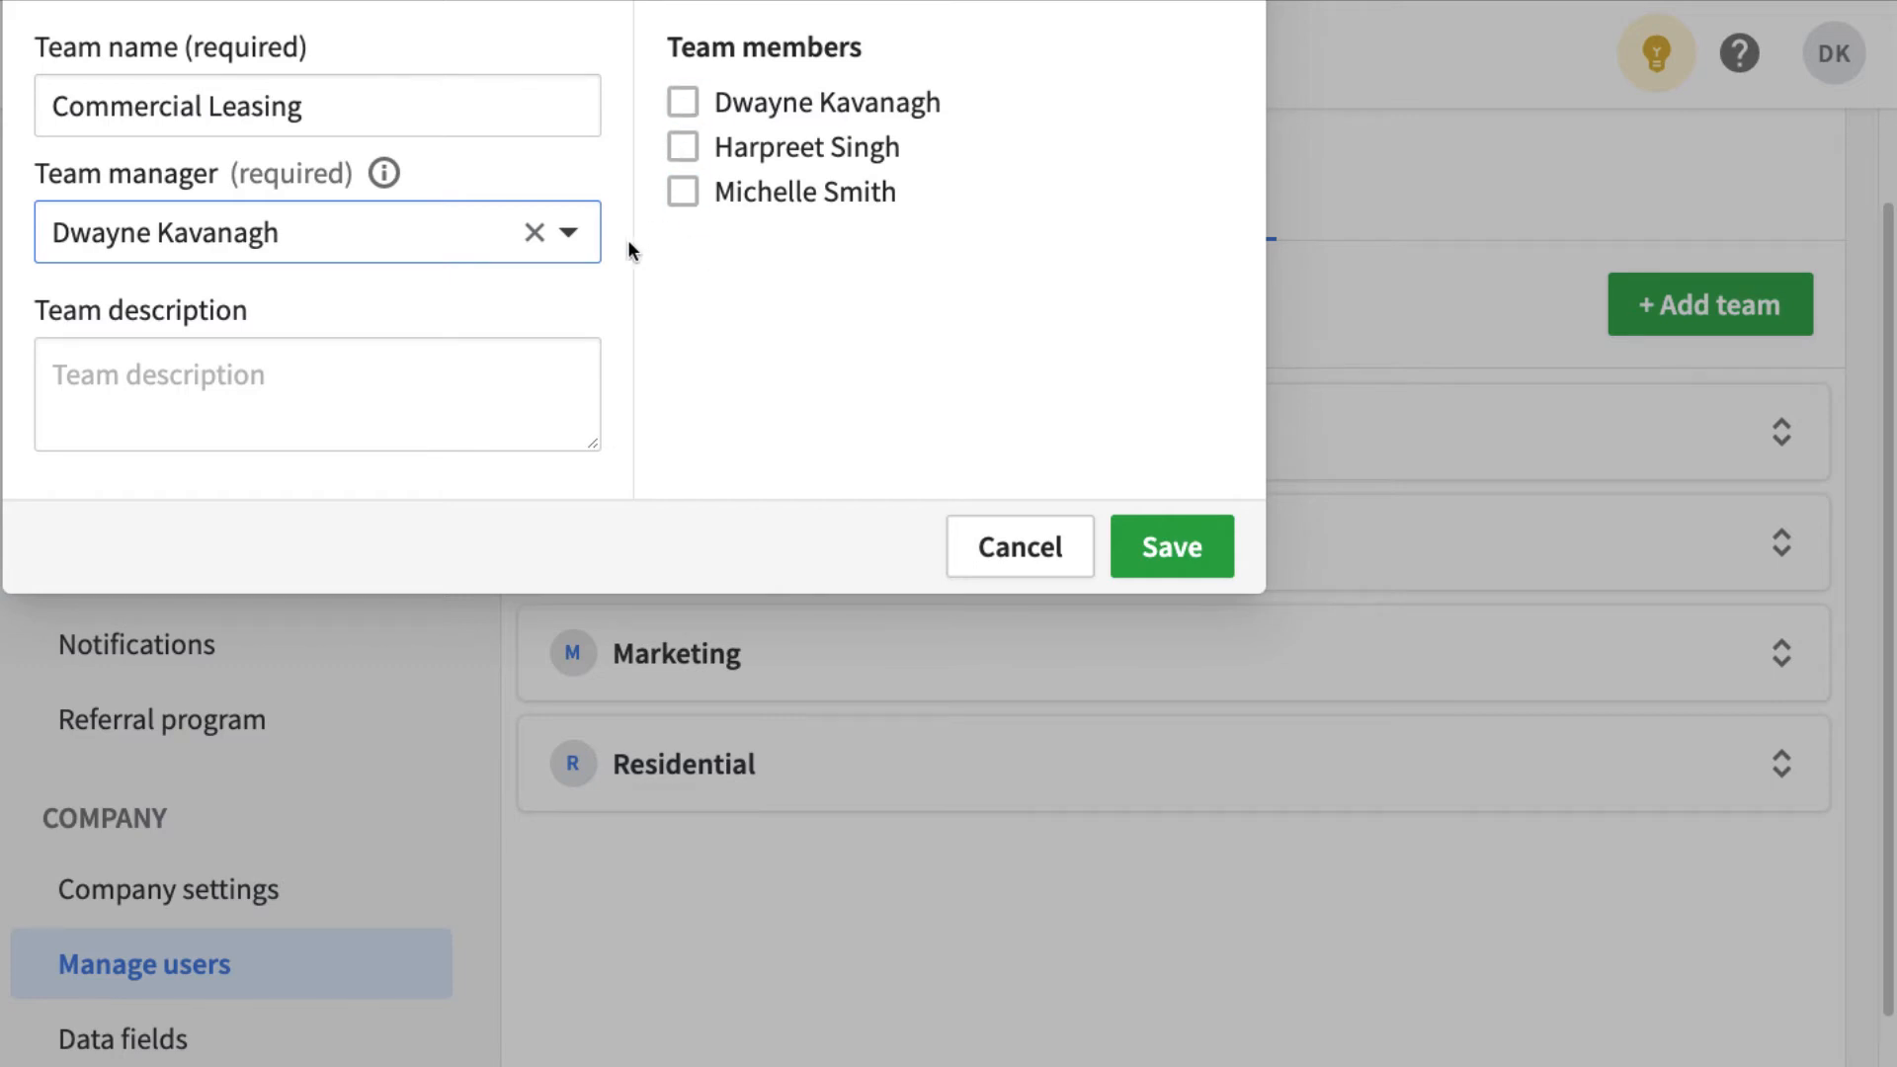
click(155, 379)
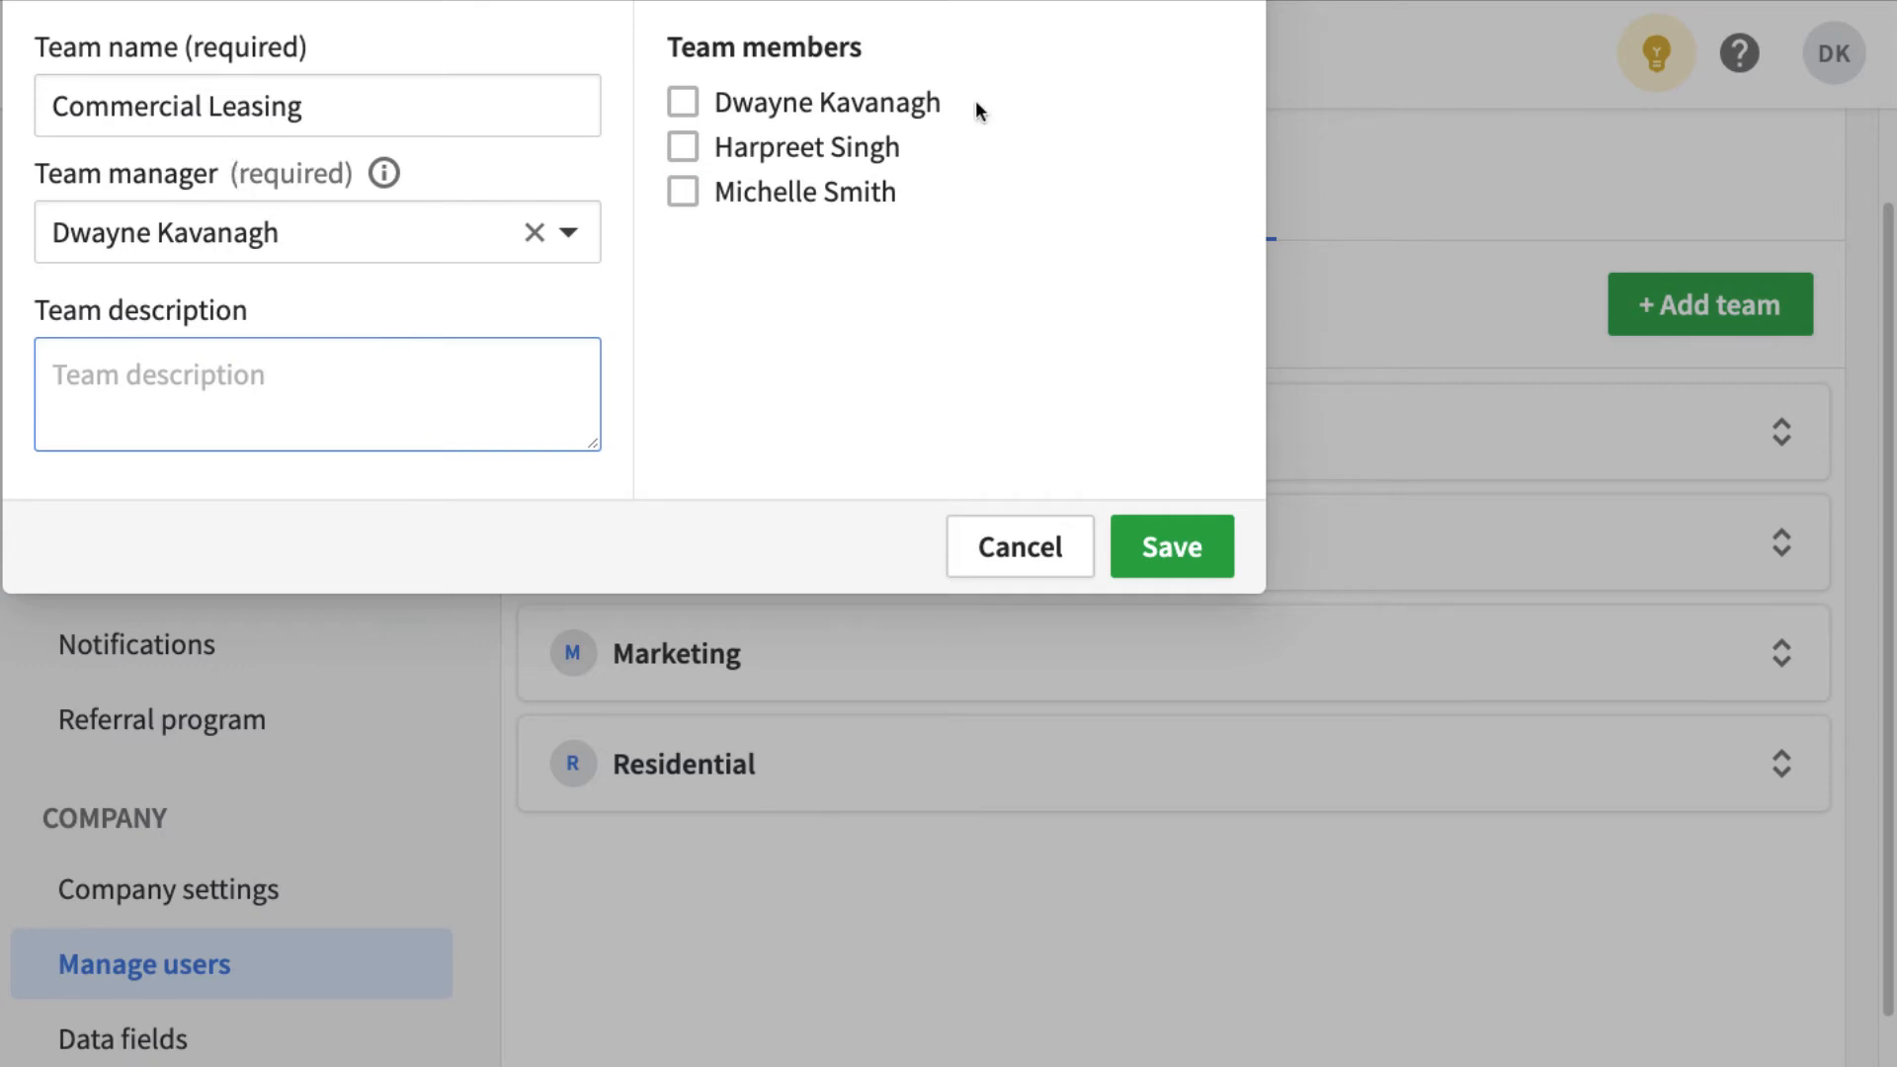
key(Escape)
- Open the permission sets and review the users and permissions of the Admin user set
scroll(1152, 311, up, 2)
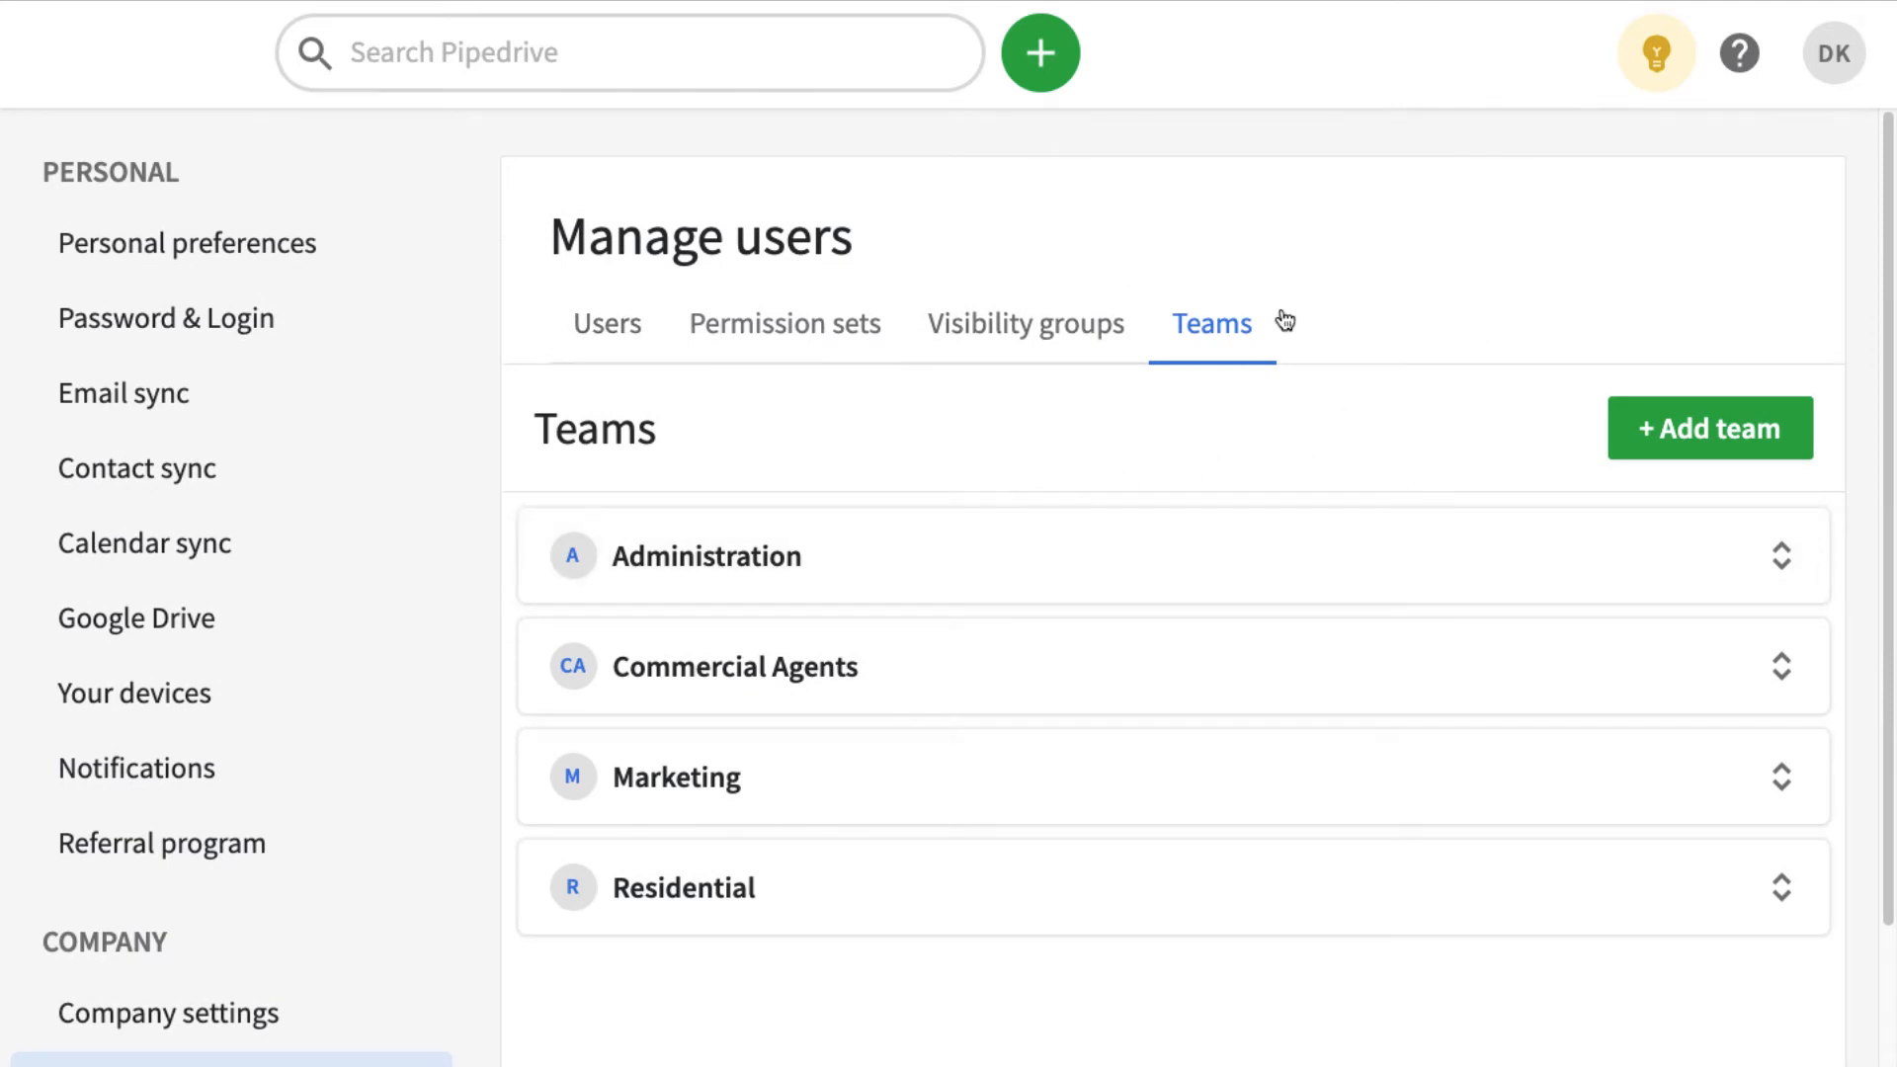
click(802, 331)
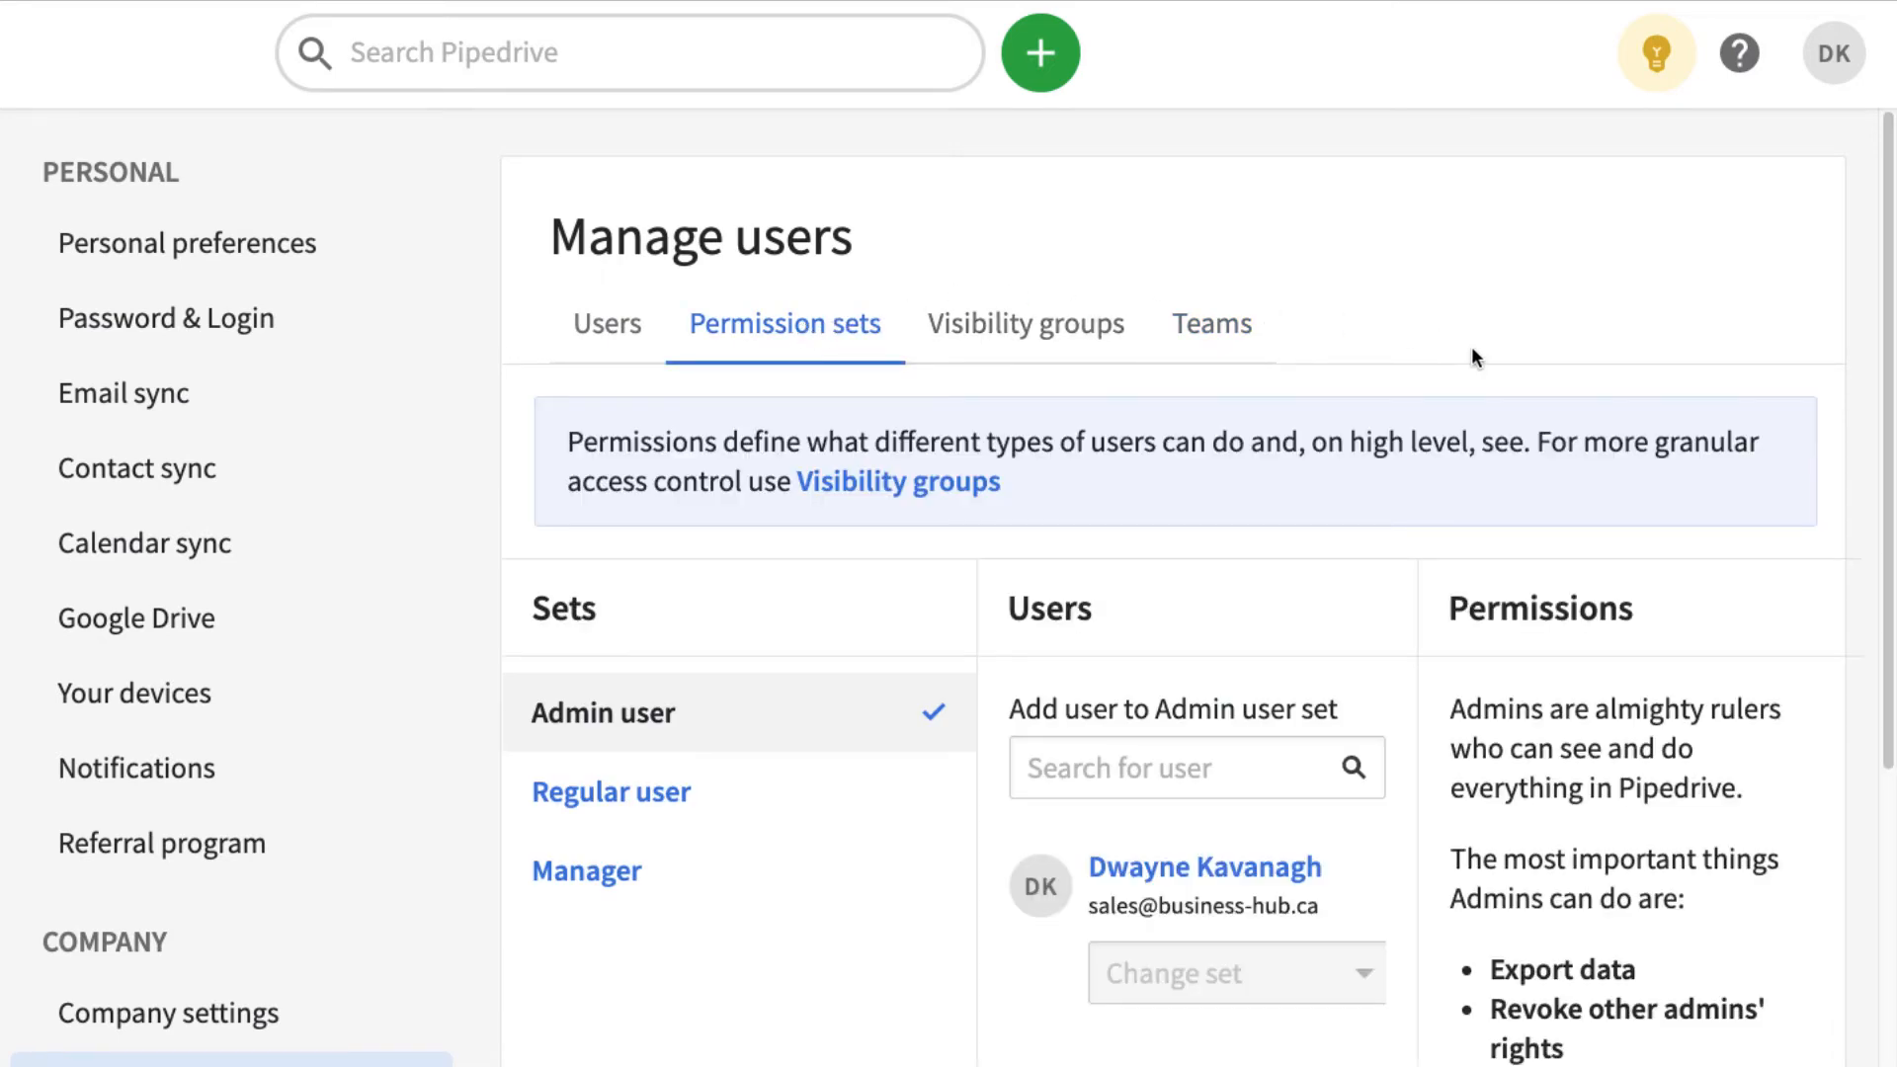
scroll(1474, 346, down, 1)
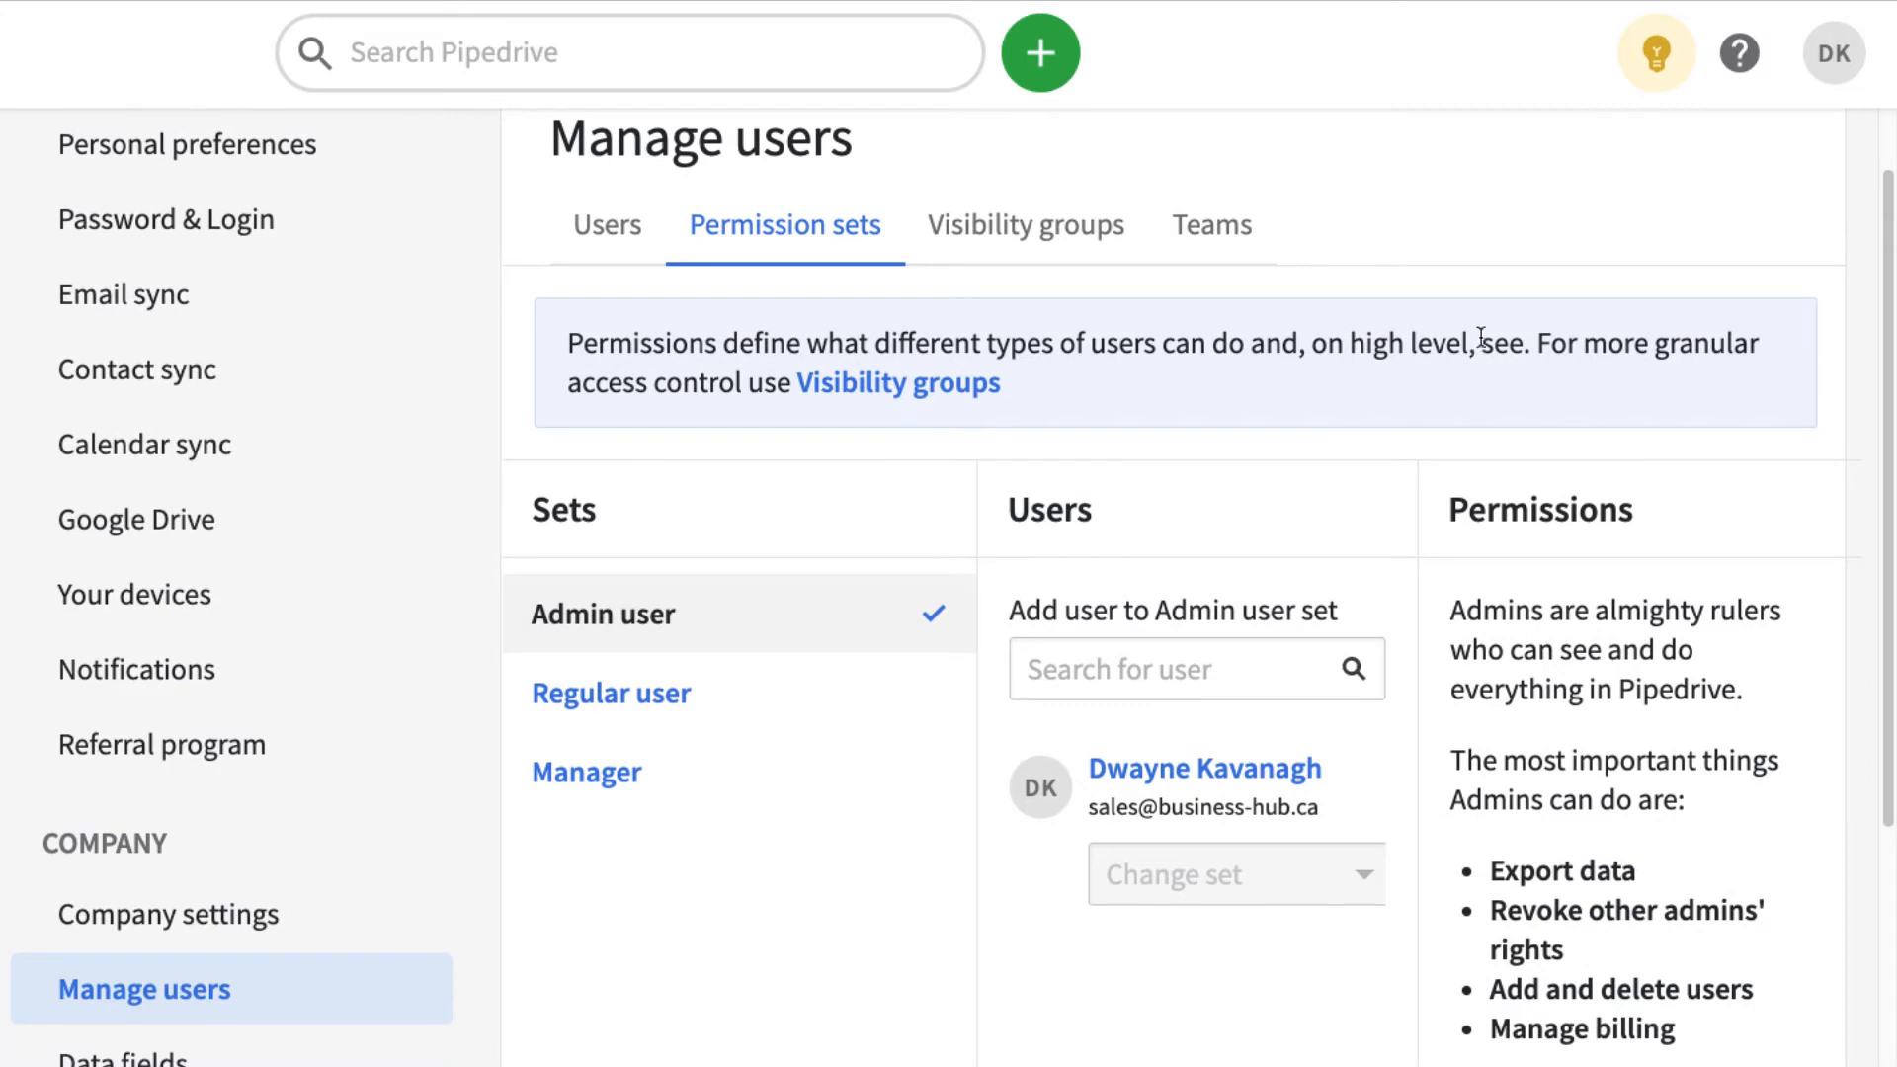
scroll(1481, 338, down, 1)
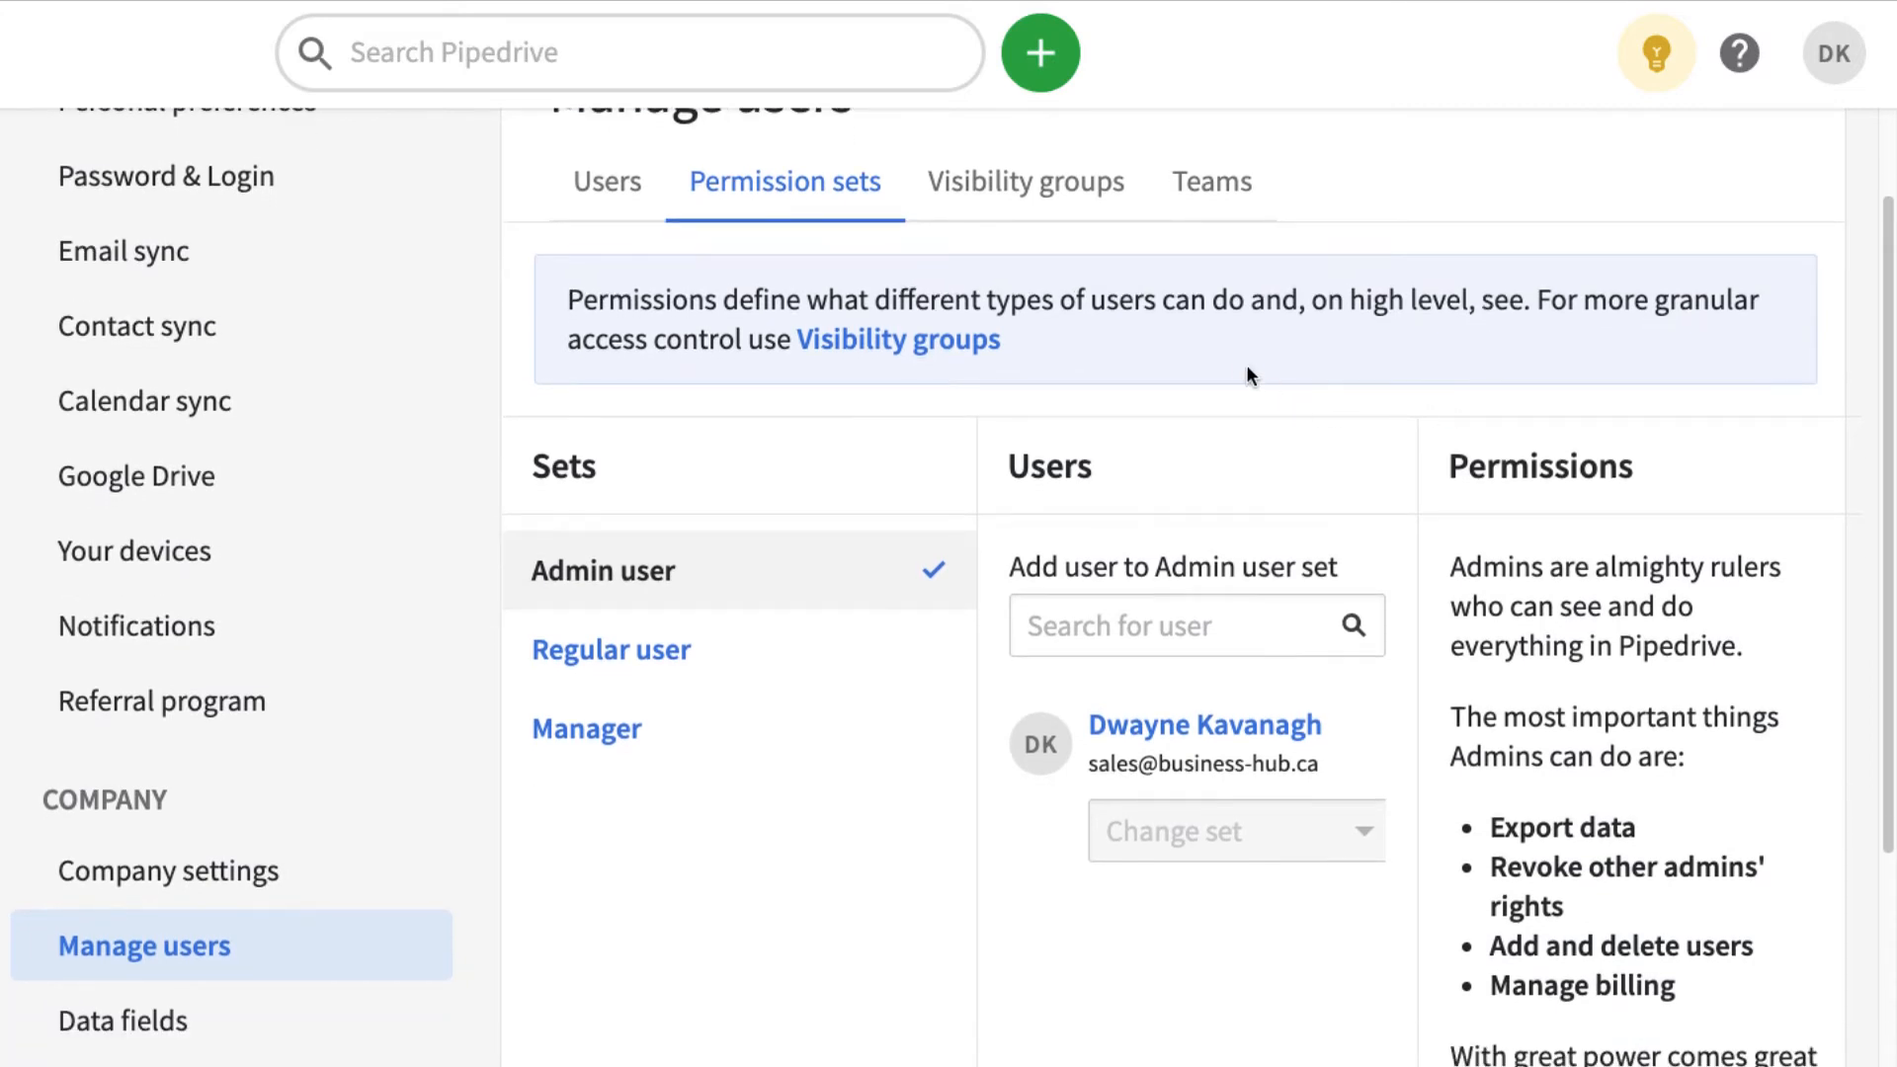
scroll(1077, 376, up, 1)
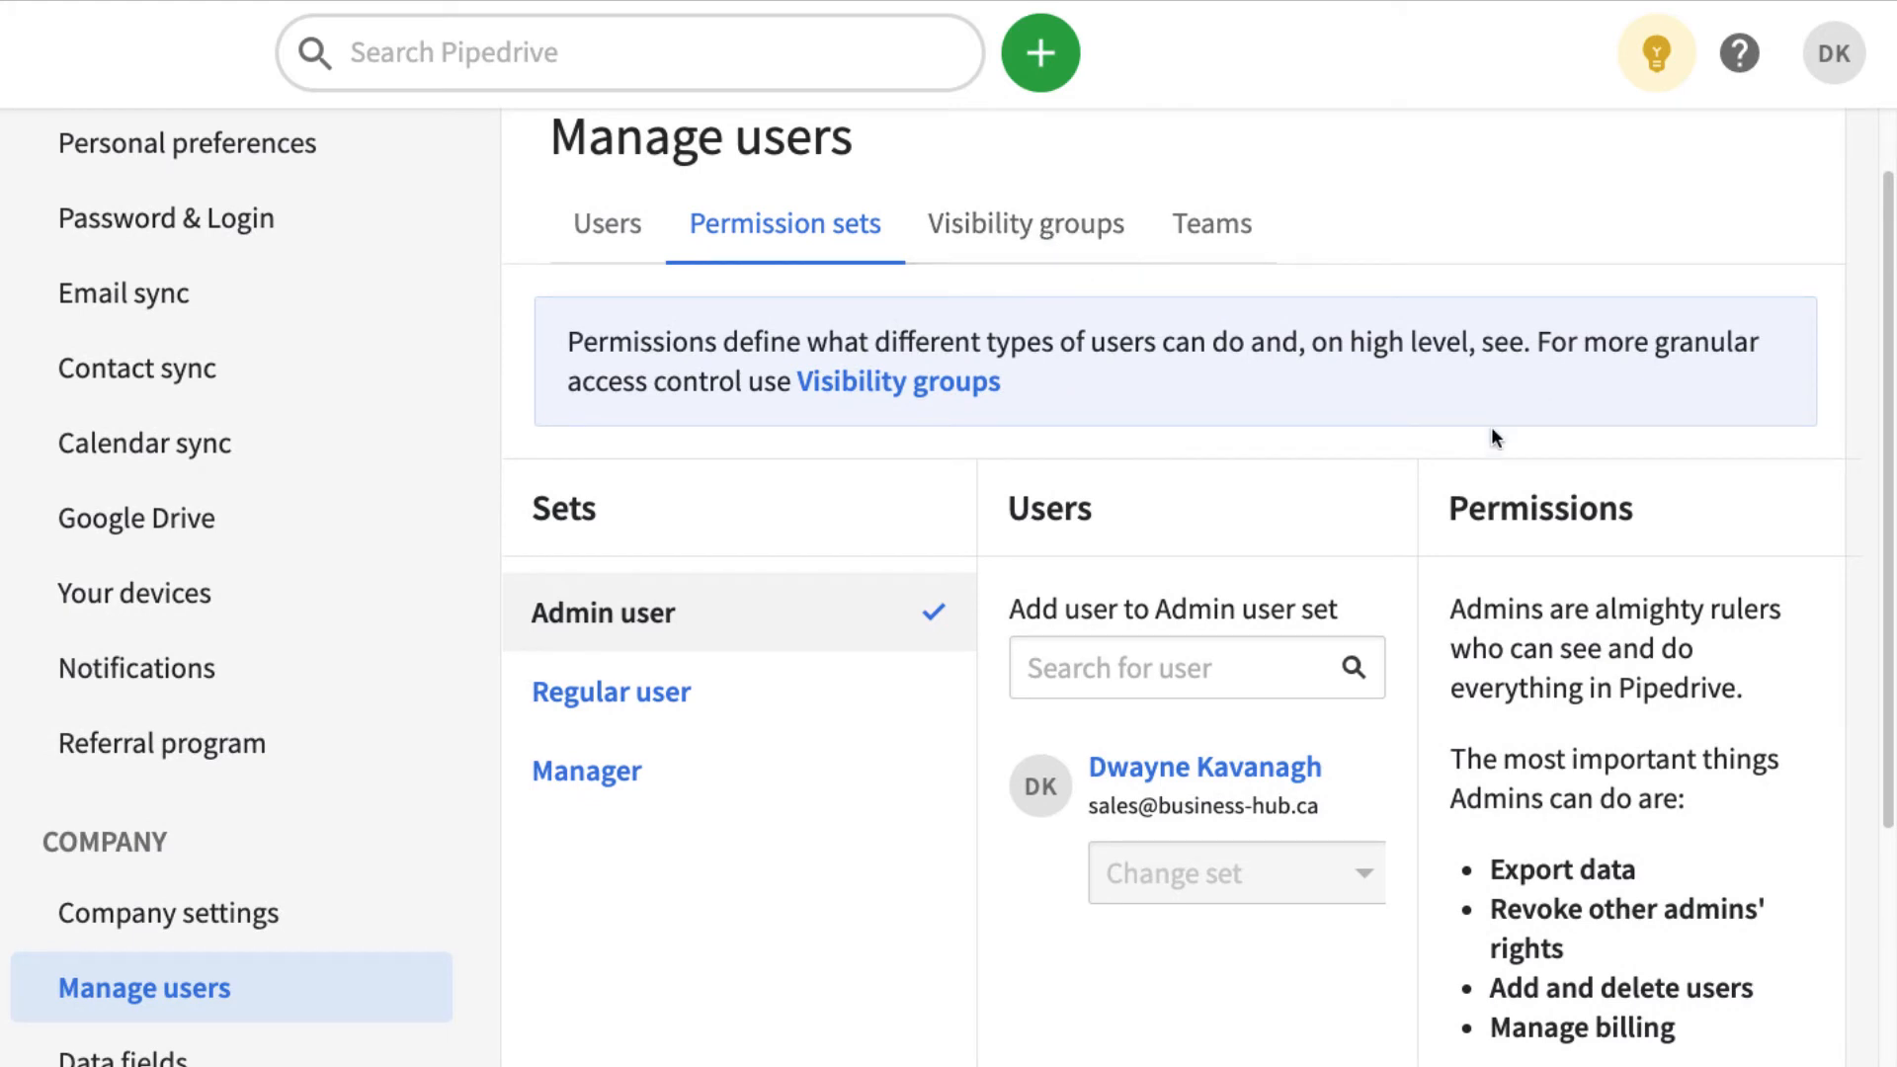
scroll(1004, 537, down, 1)
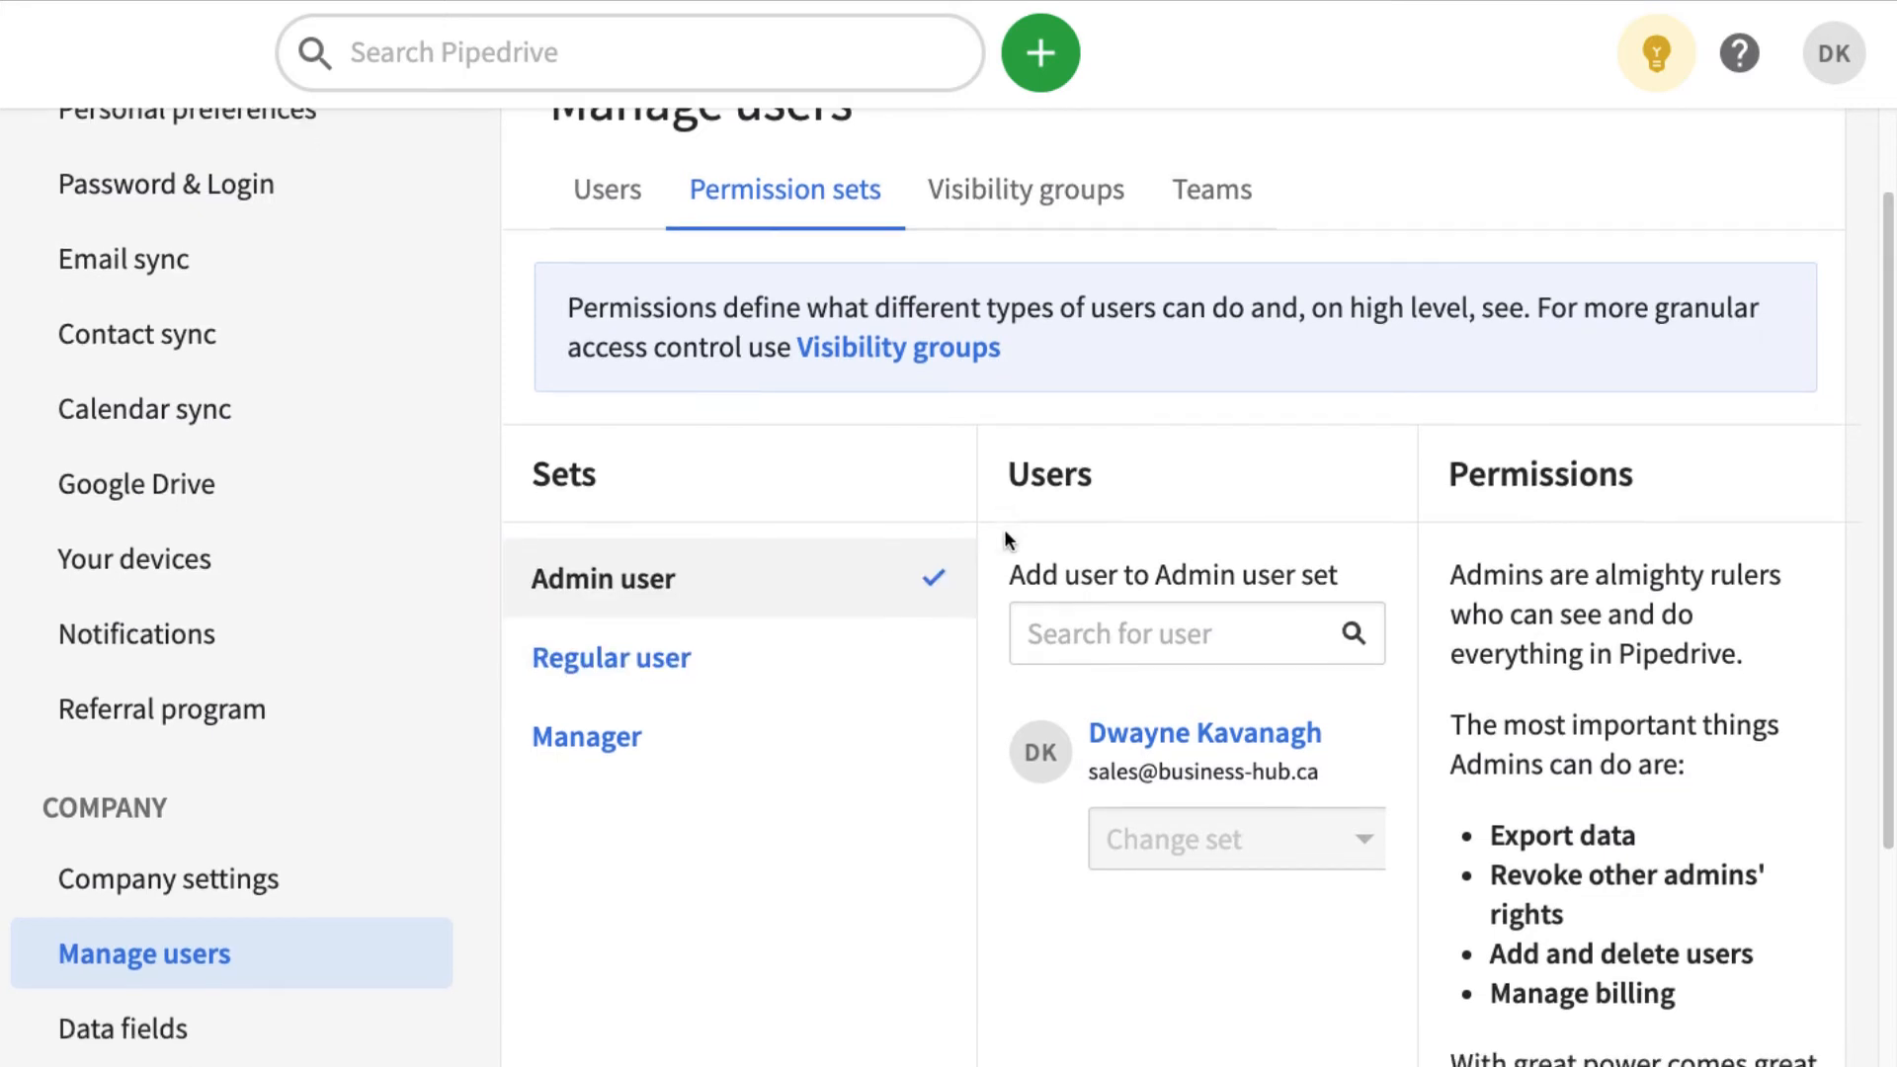
- Open the Regular user permission set, review its users and permissions, and turn off See other users
click(628, 736)
click(657, 673)
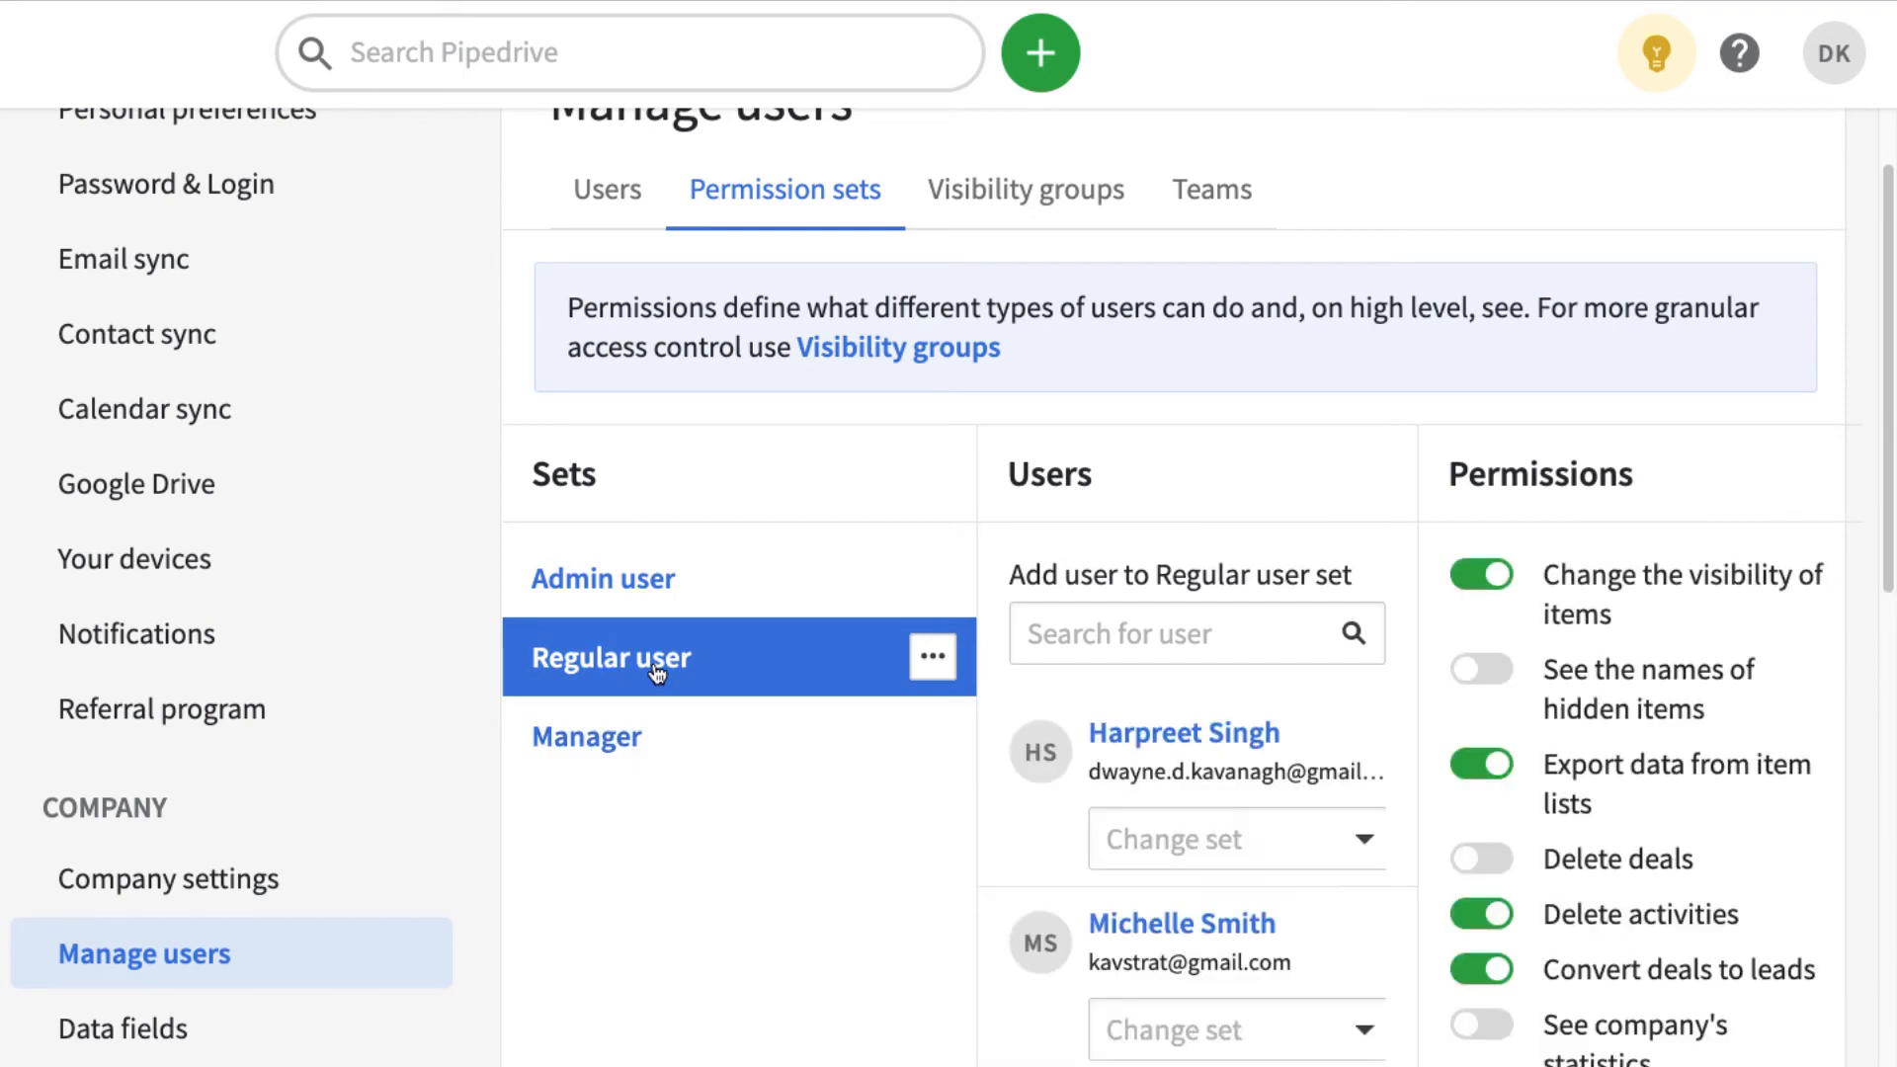
scroll(855, 610, down, 2)
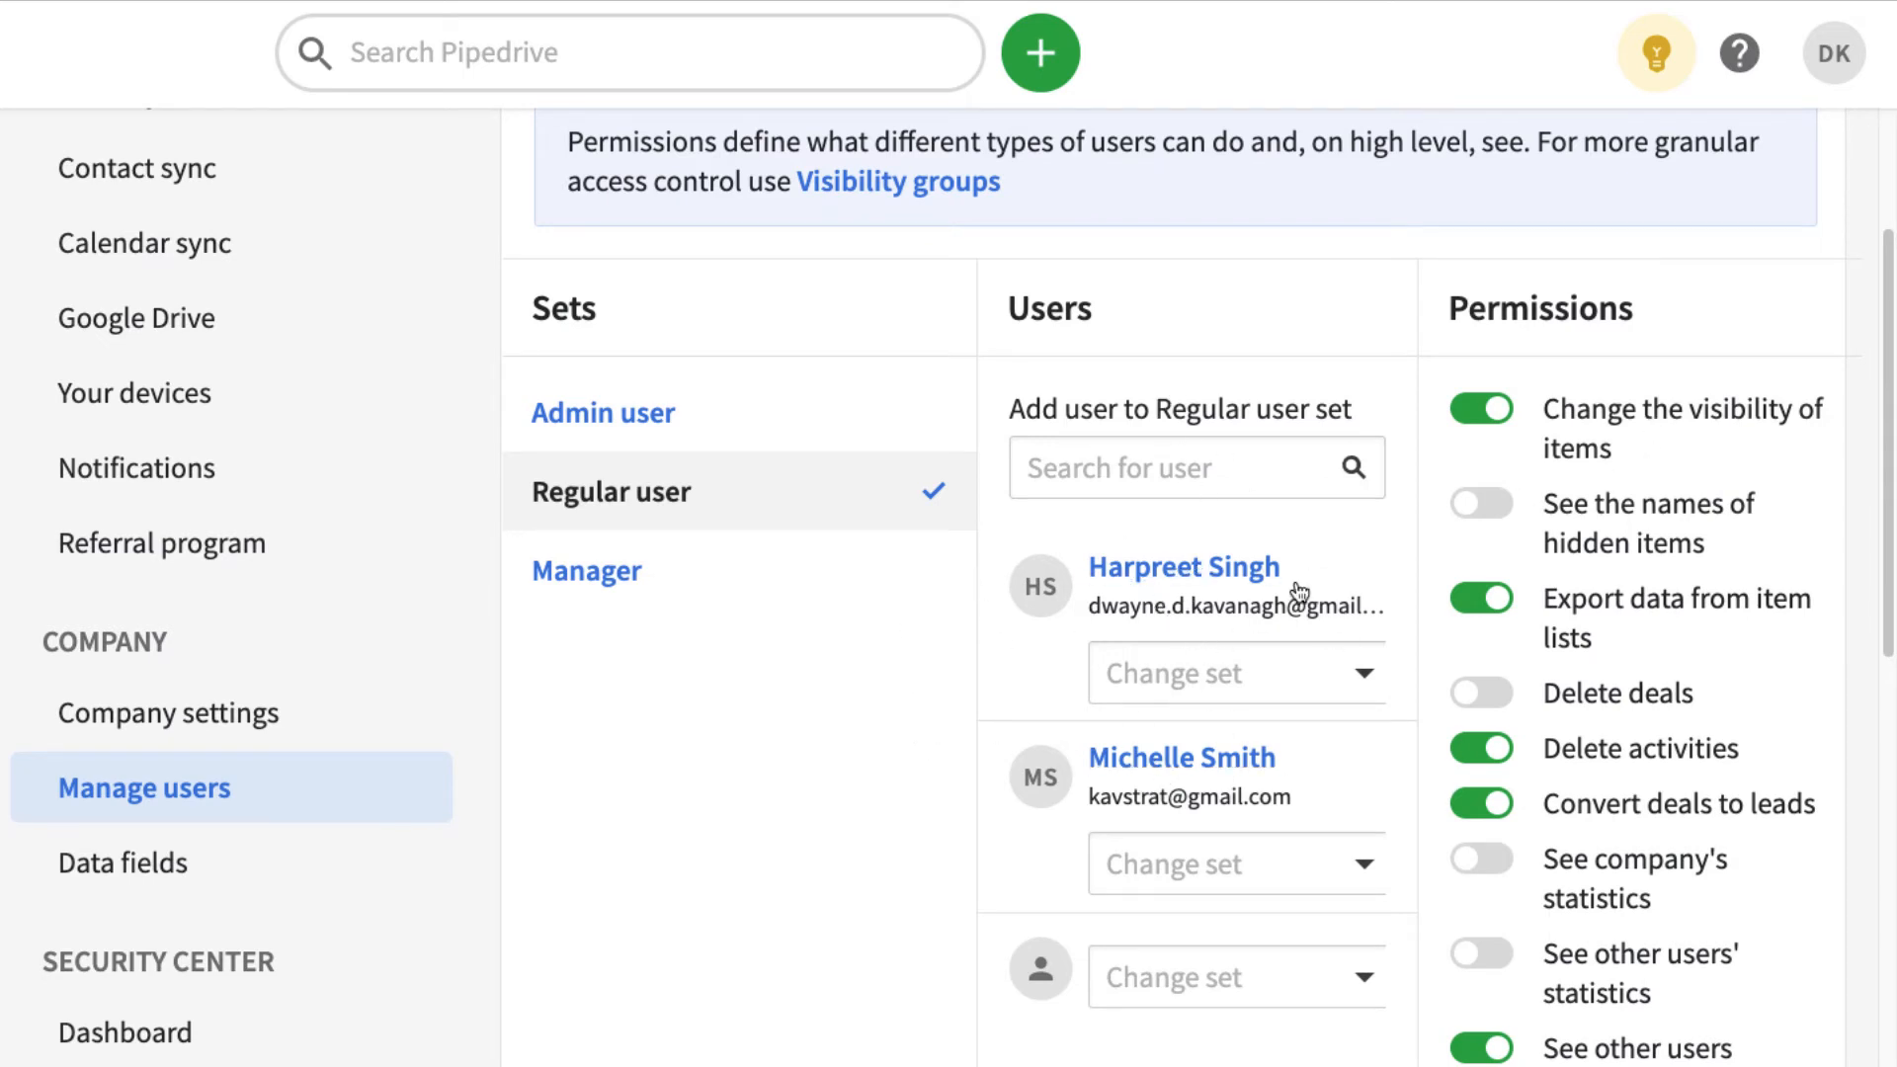
scroll(1555, 460, down, 2)
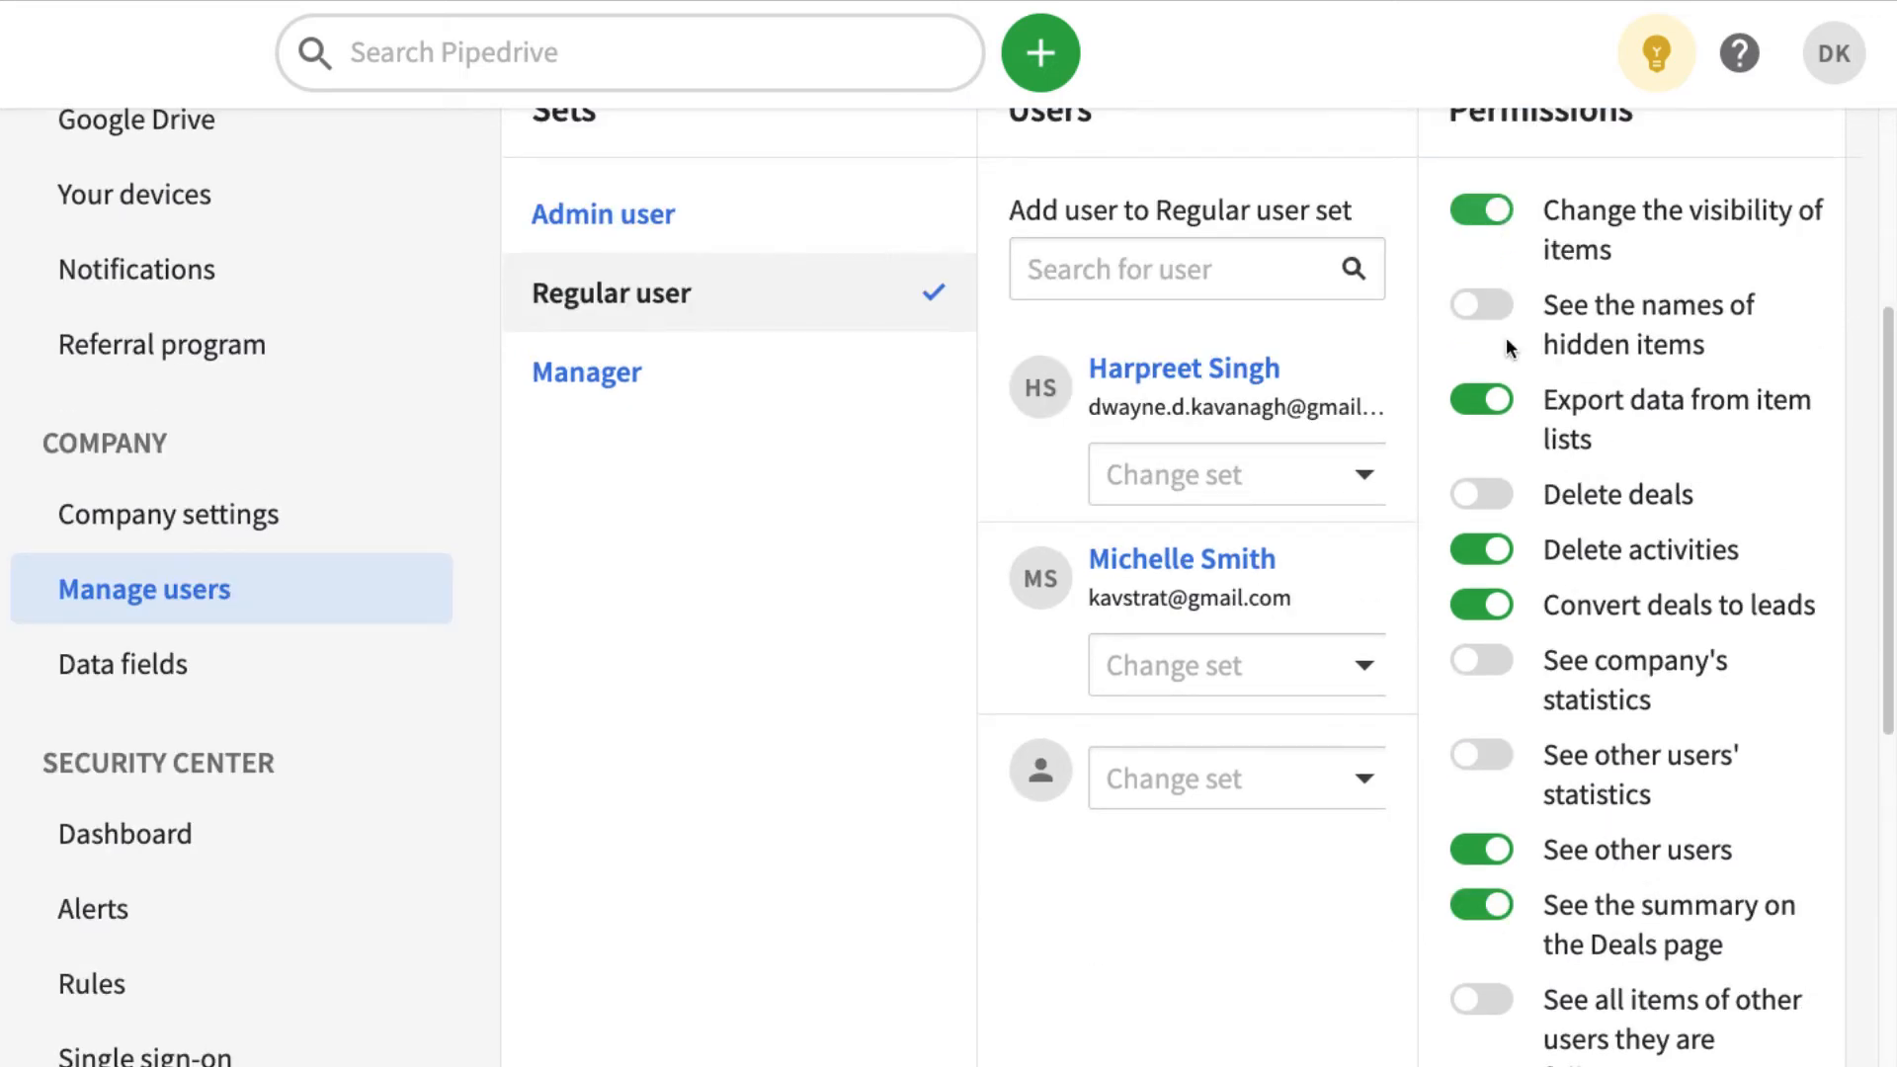
scroll(1541, 494, up, 1)
scroll(1558, 613, down, 3)
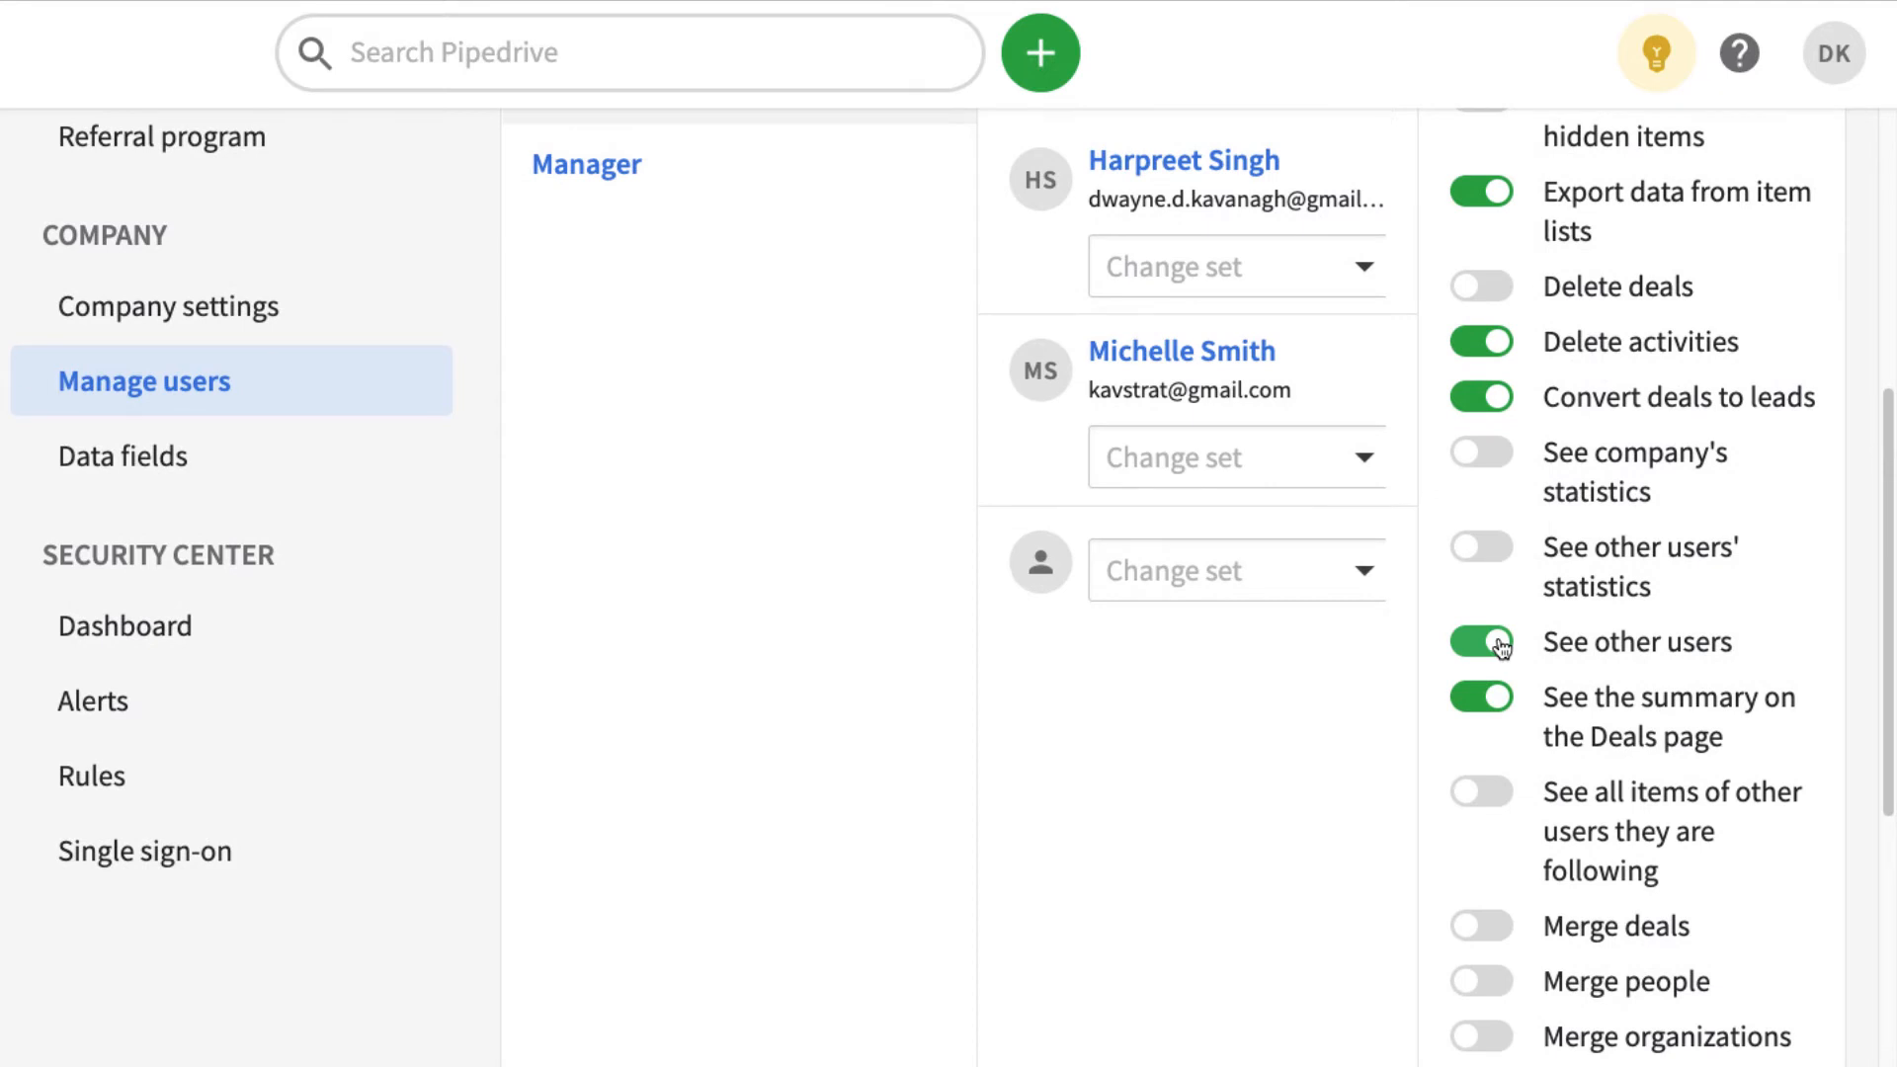
click(1501, 642)
- Switch the Regular user set's Share filters permission off and back on
scroll(1567, 714, down, 2)
scroll(1567, 714, down, 5)
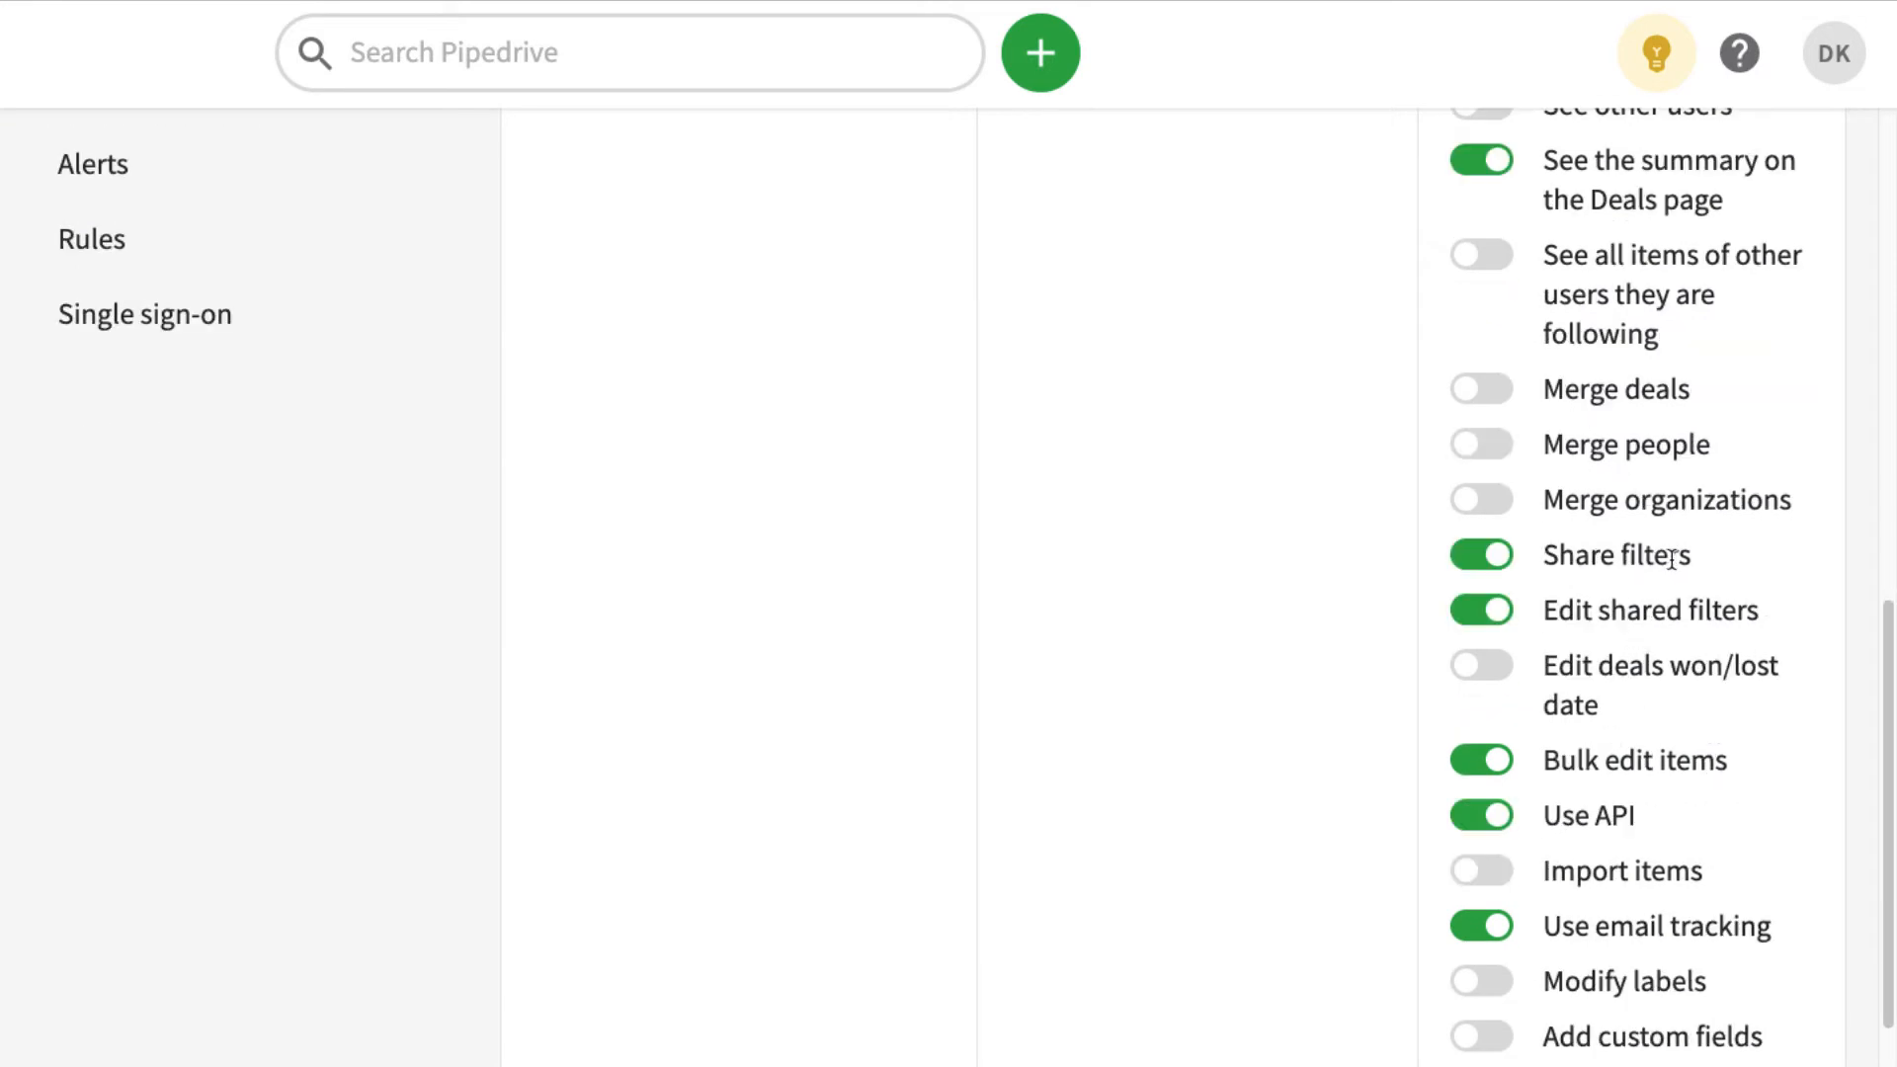
click(1500, 566)
click(1496, 556)
- Turn off the Bulk edit items permission for the Regular user set
scroll(1600, 620, down, 1)
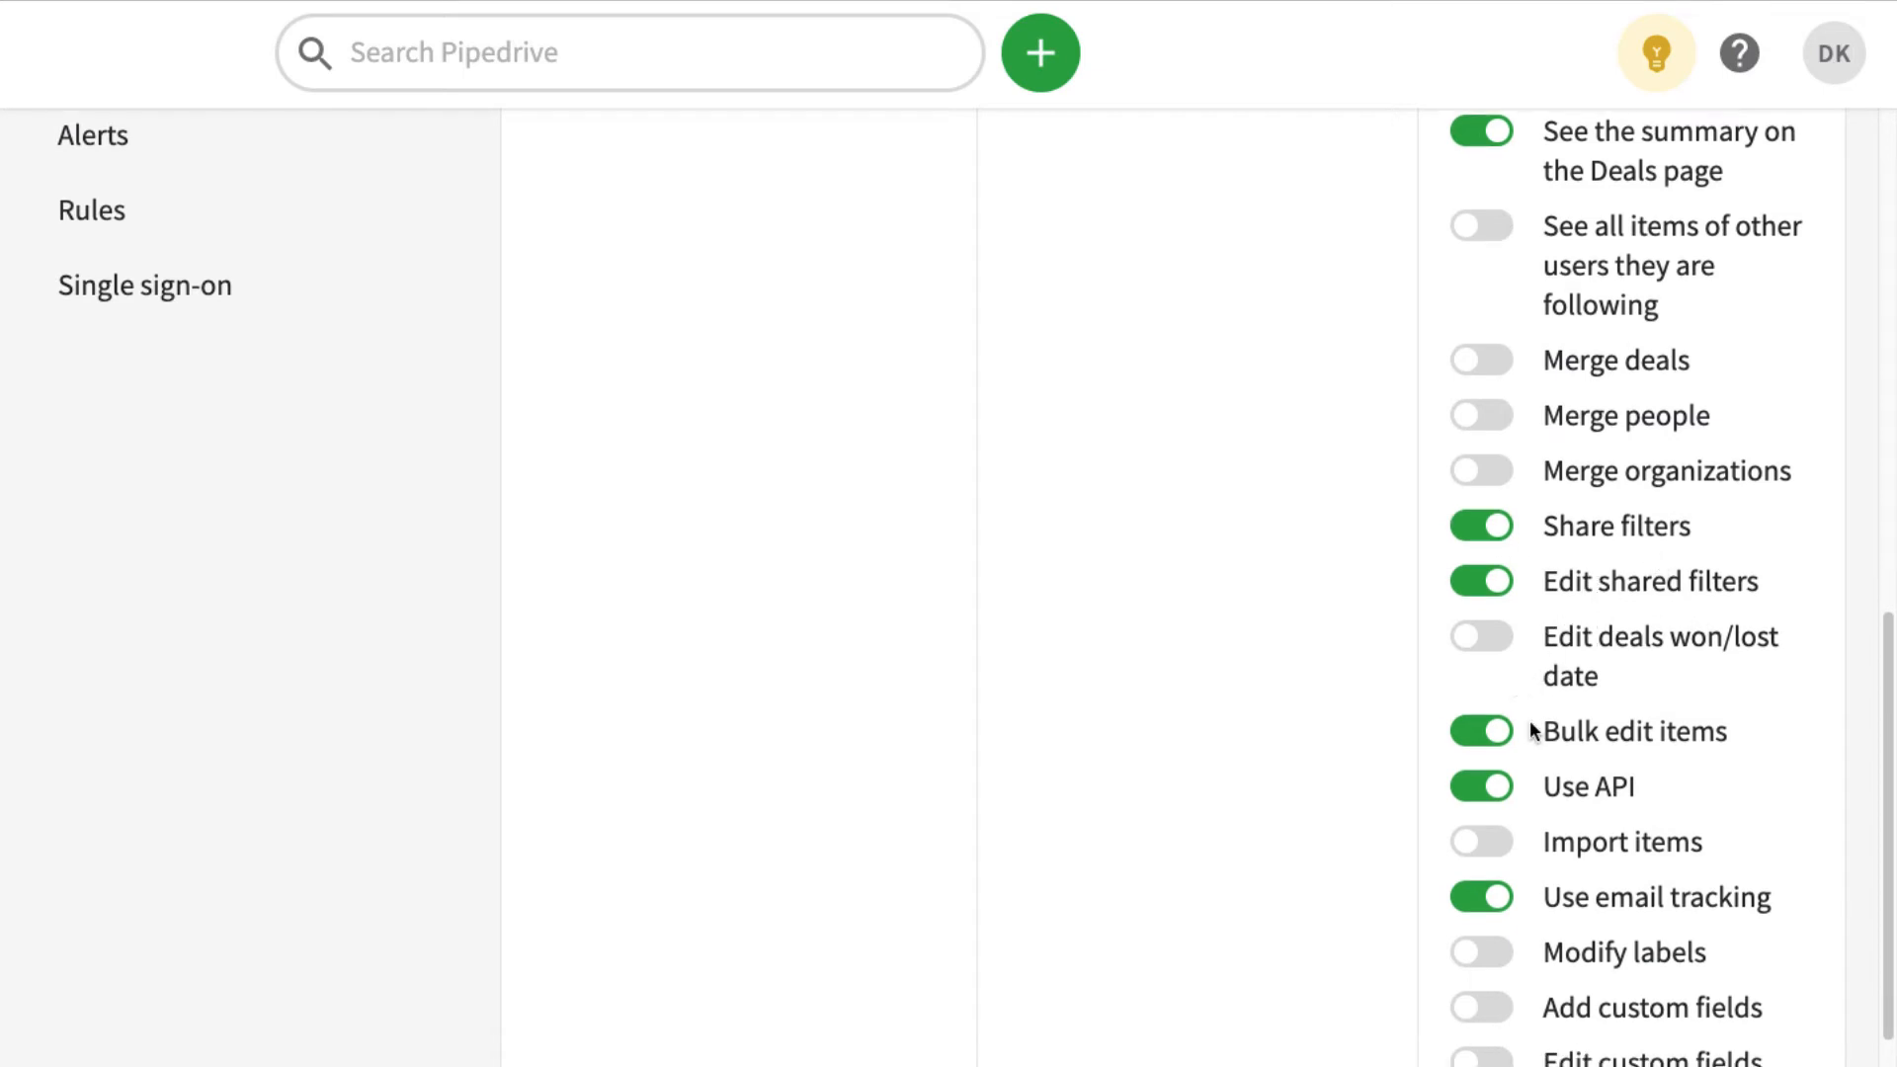
click(1494, 736)
scroll(1669, 725, down, 5)
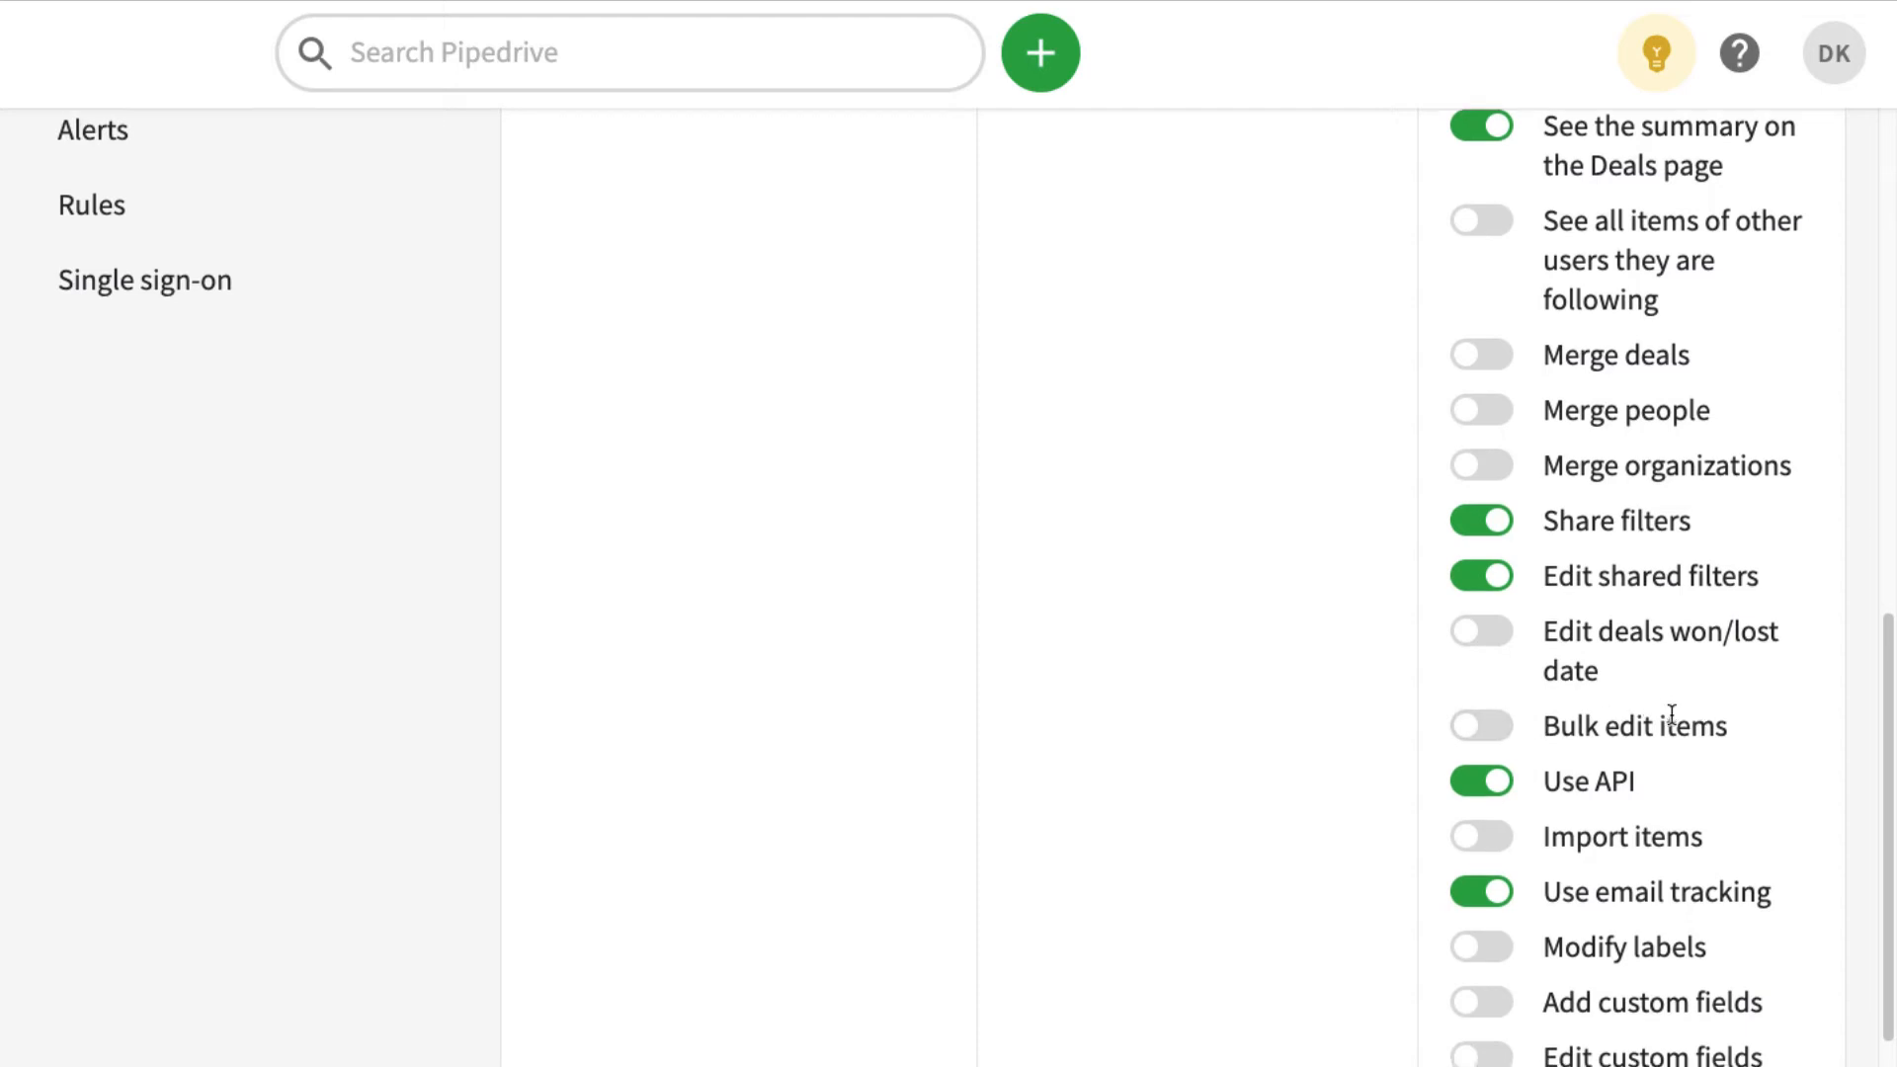
- Switch the Regular user set's Change the visibility of items permission off and back on
scroll(1605, 711, up, 10)
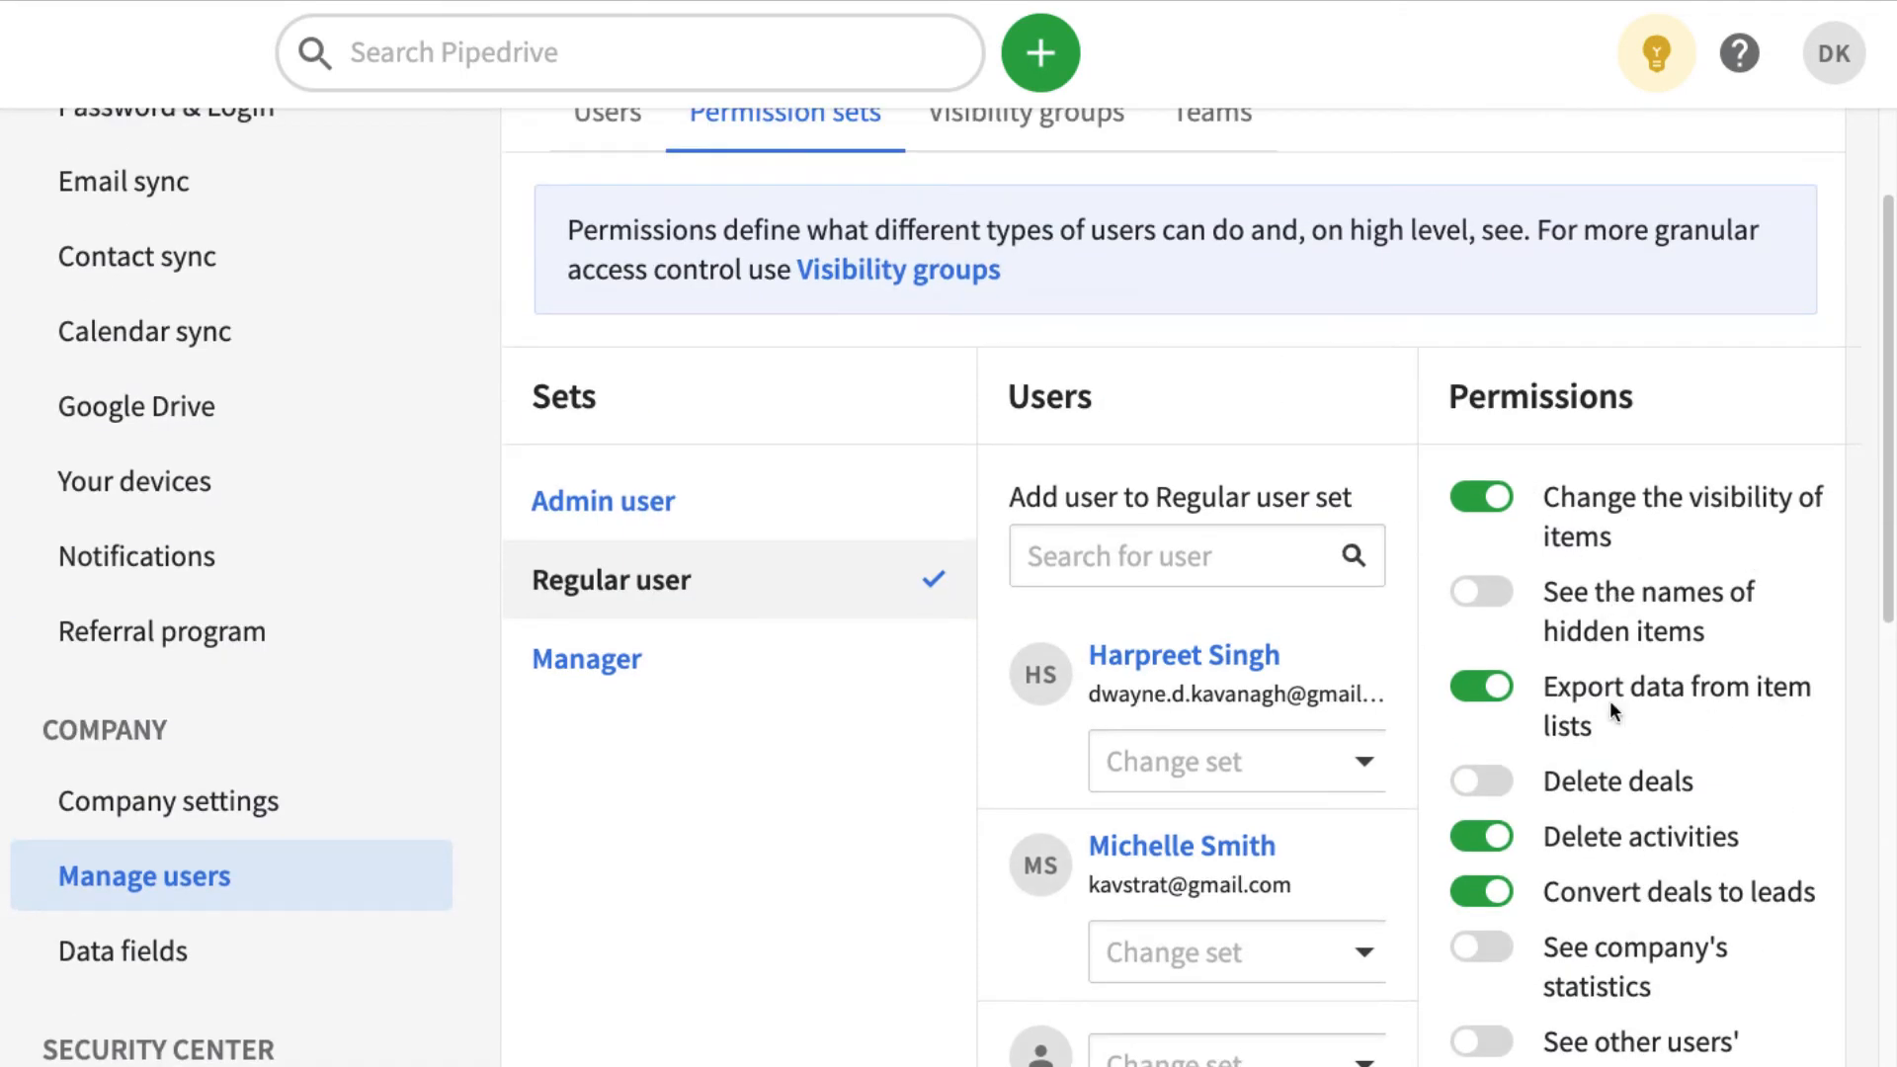
click(1482, 496)
click(1484, 486)
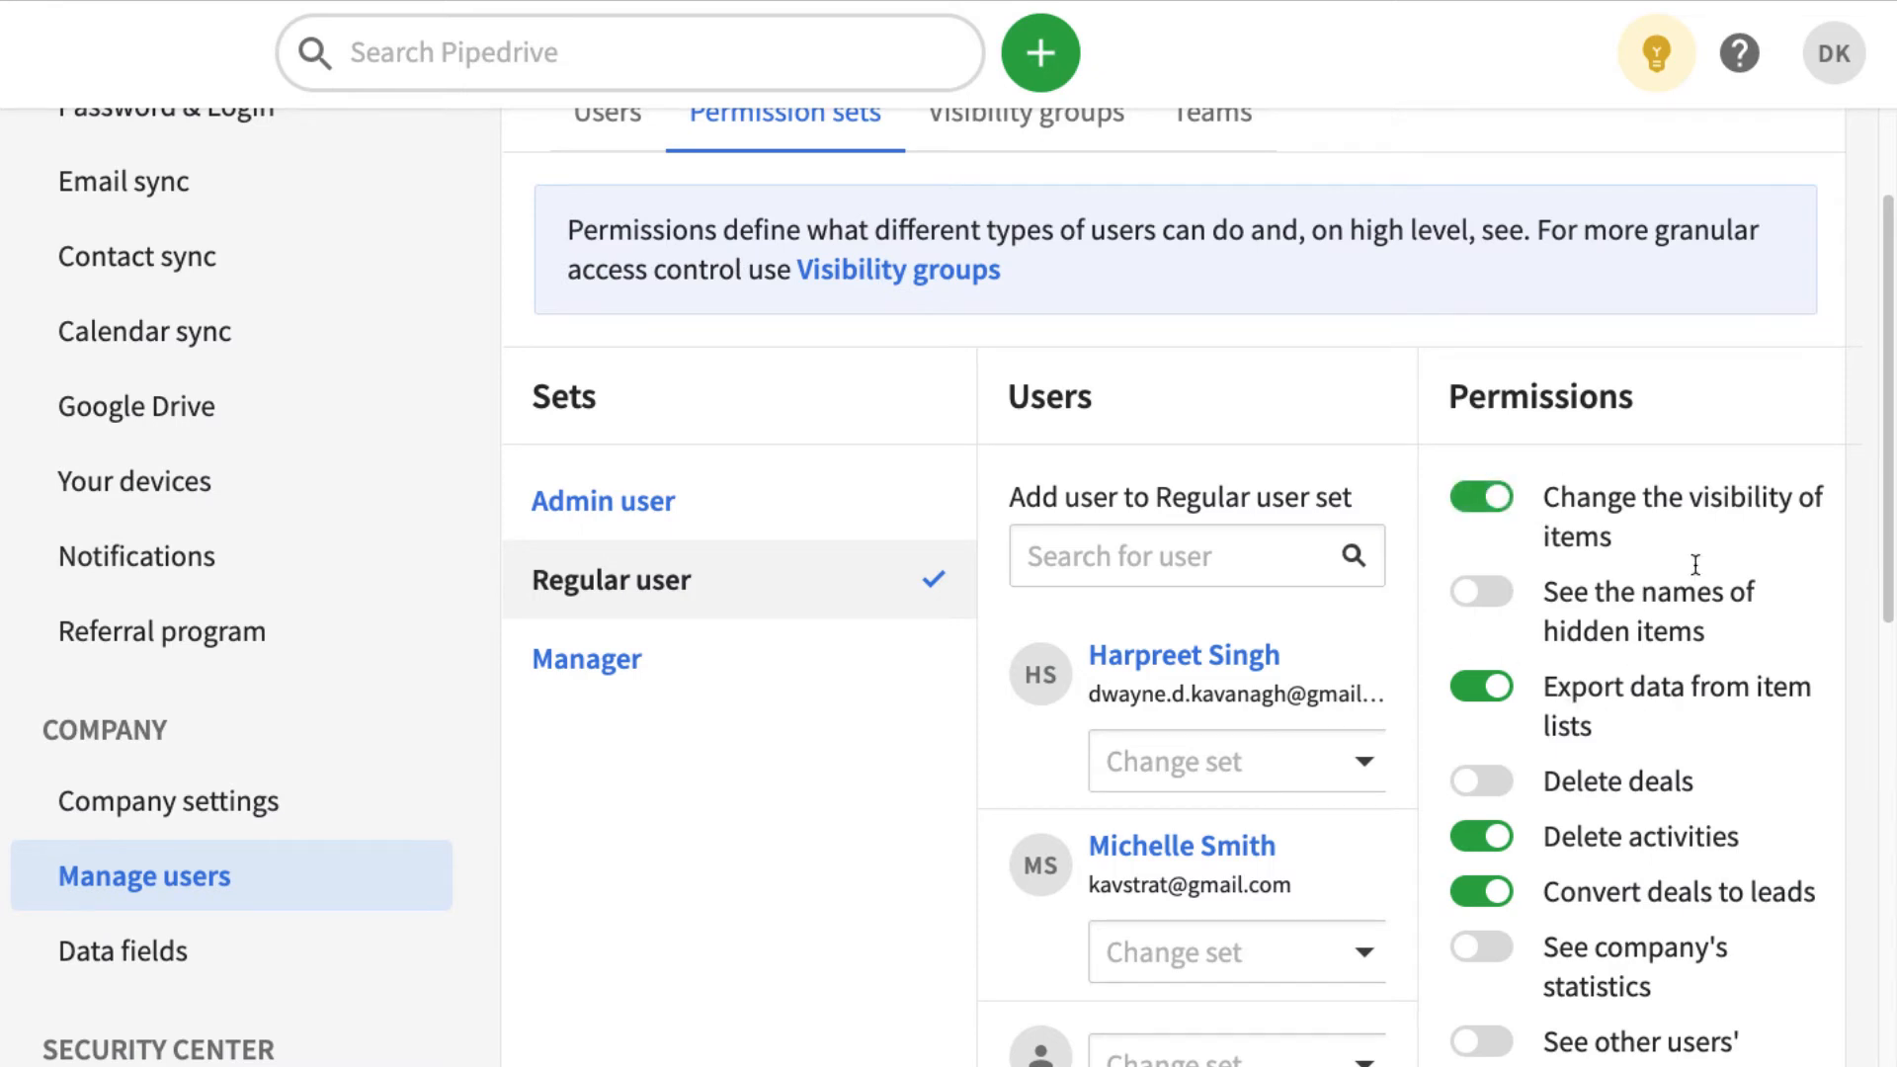
- Open the Manager permission set and examine its users and full list of permissions
click(654, 661)
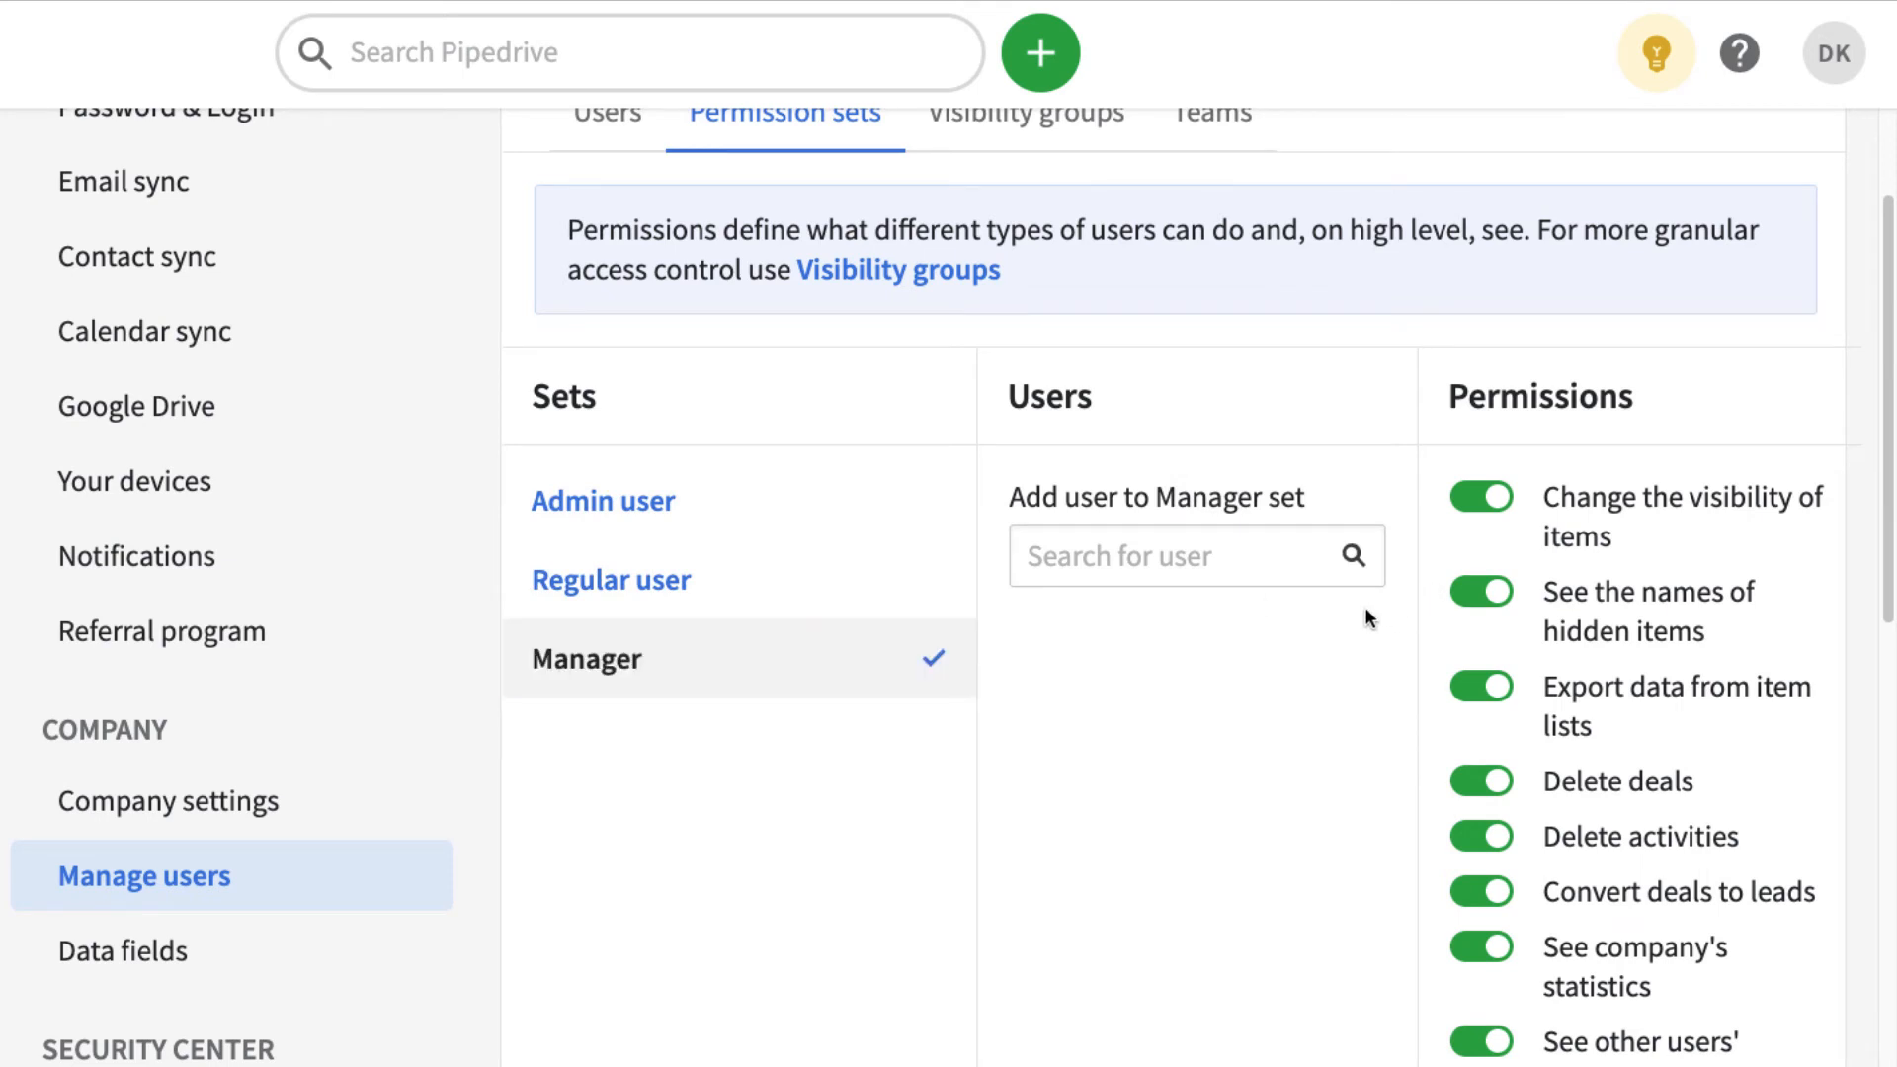
scroll(1297, 640, down, 2)
scroll(1296, 640, down, 3)
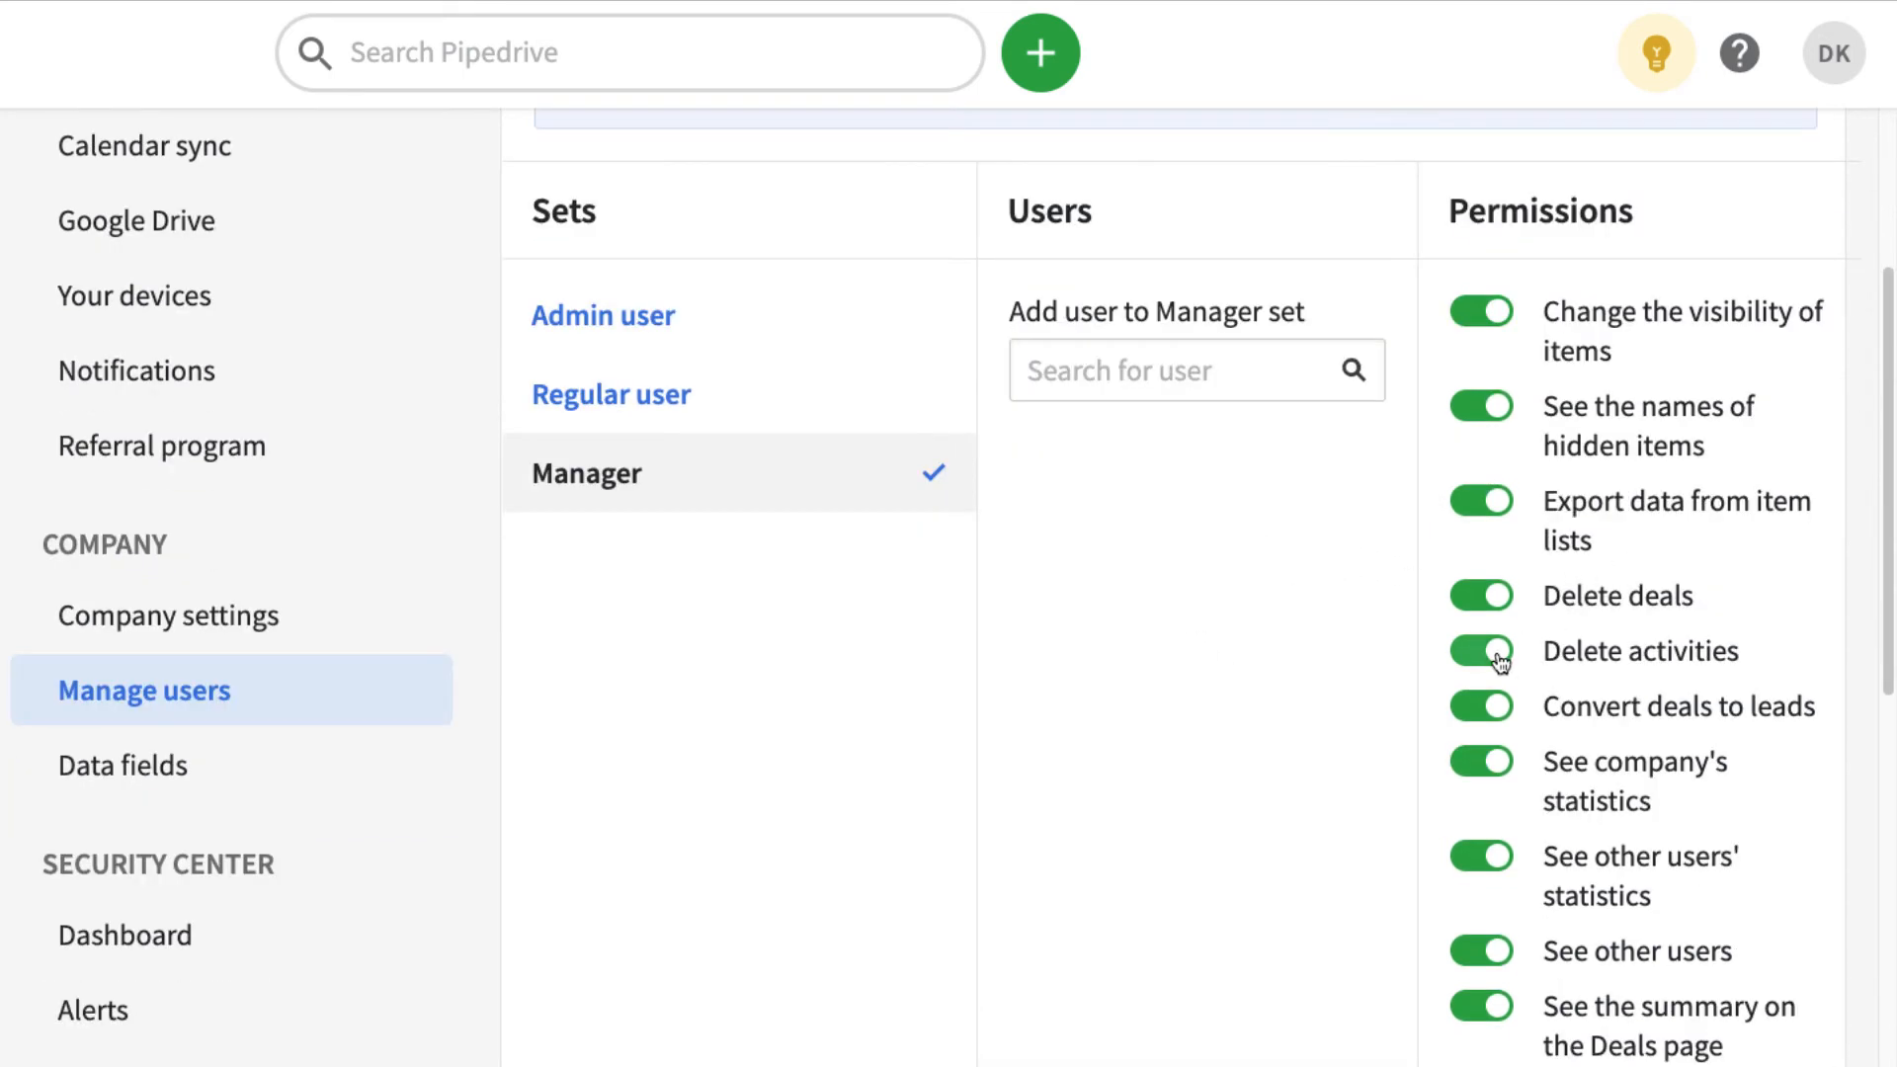
scroll(1500, 675, down, 1)
scroll(1680, 644, down, 3)
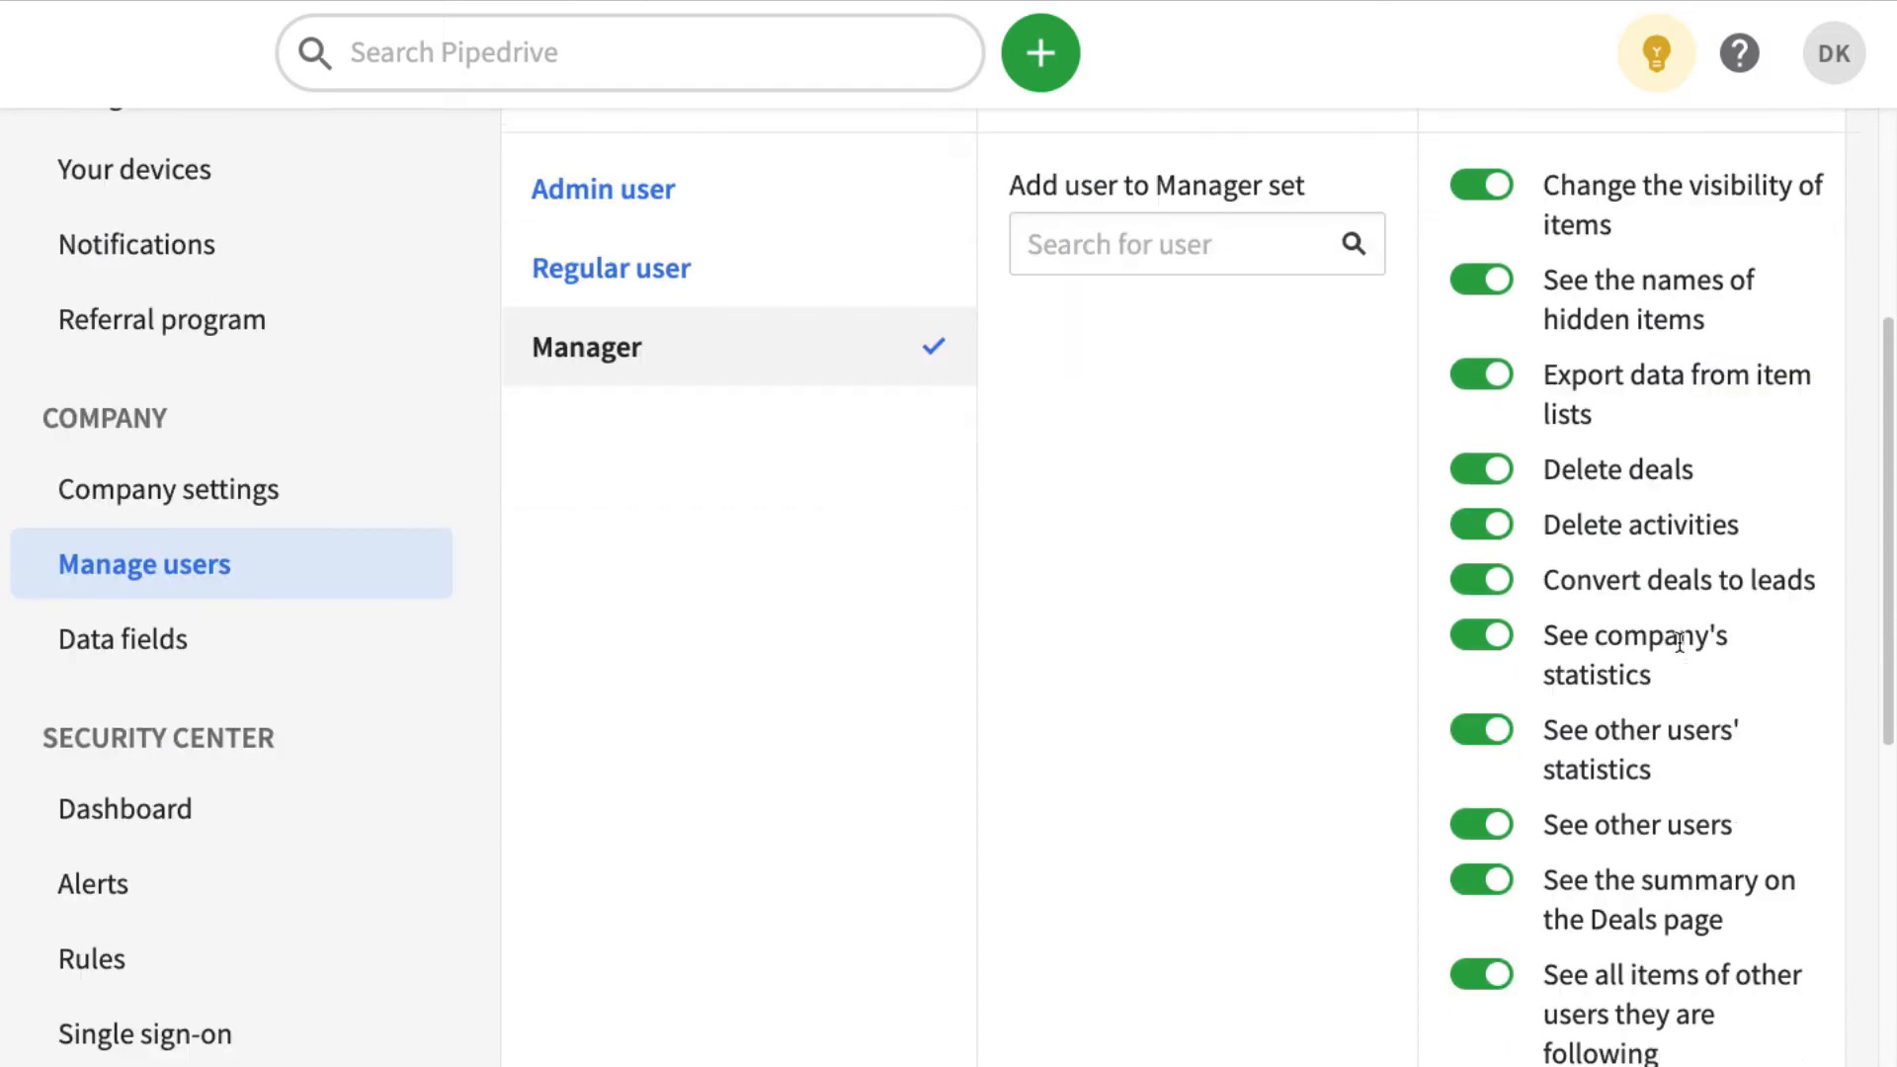
scroll(1651, 654, down, 1)
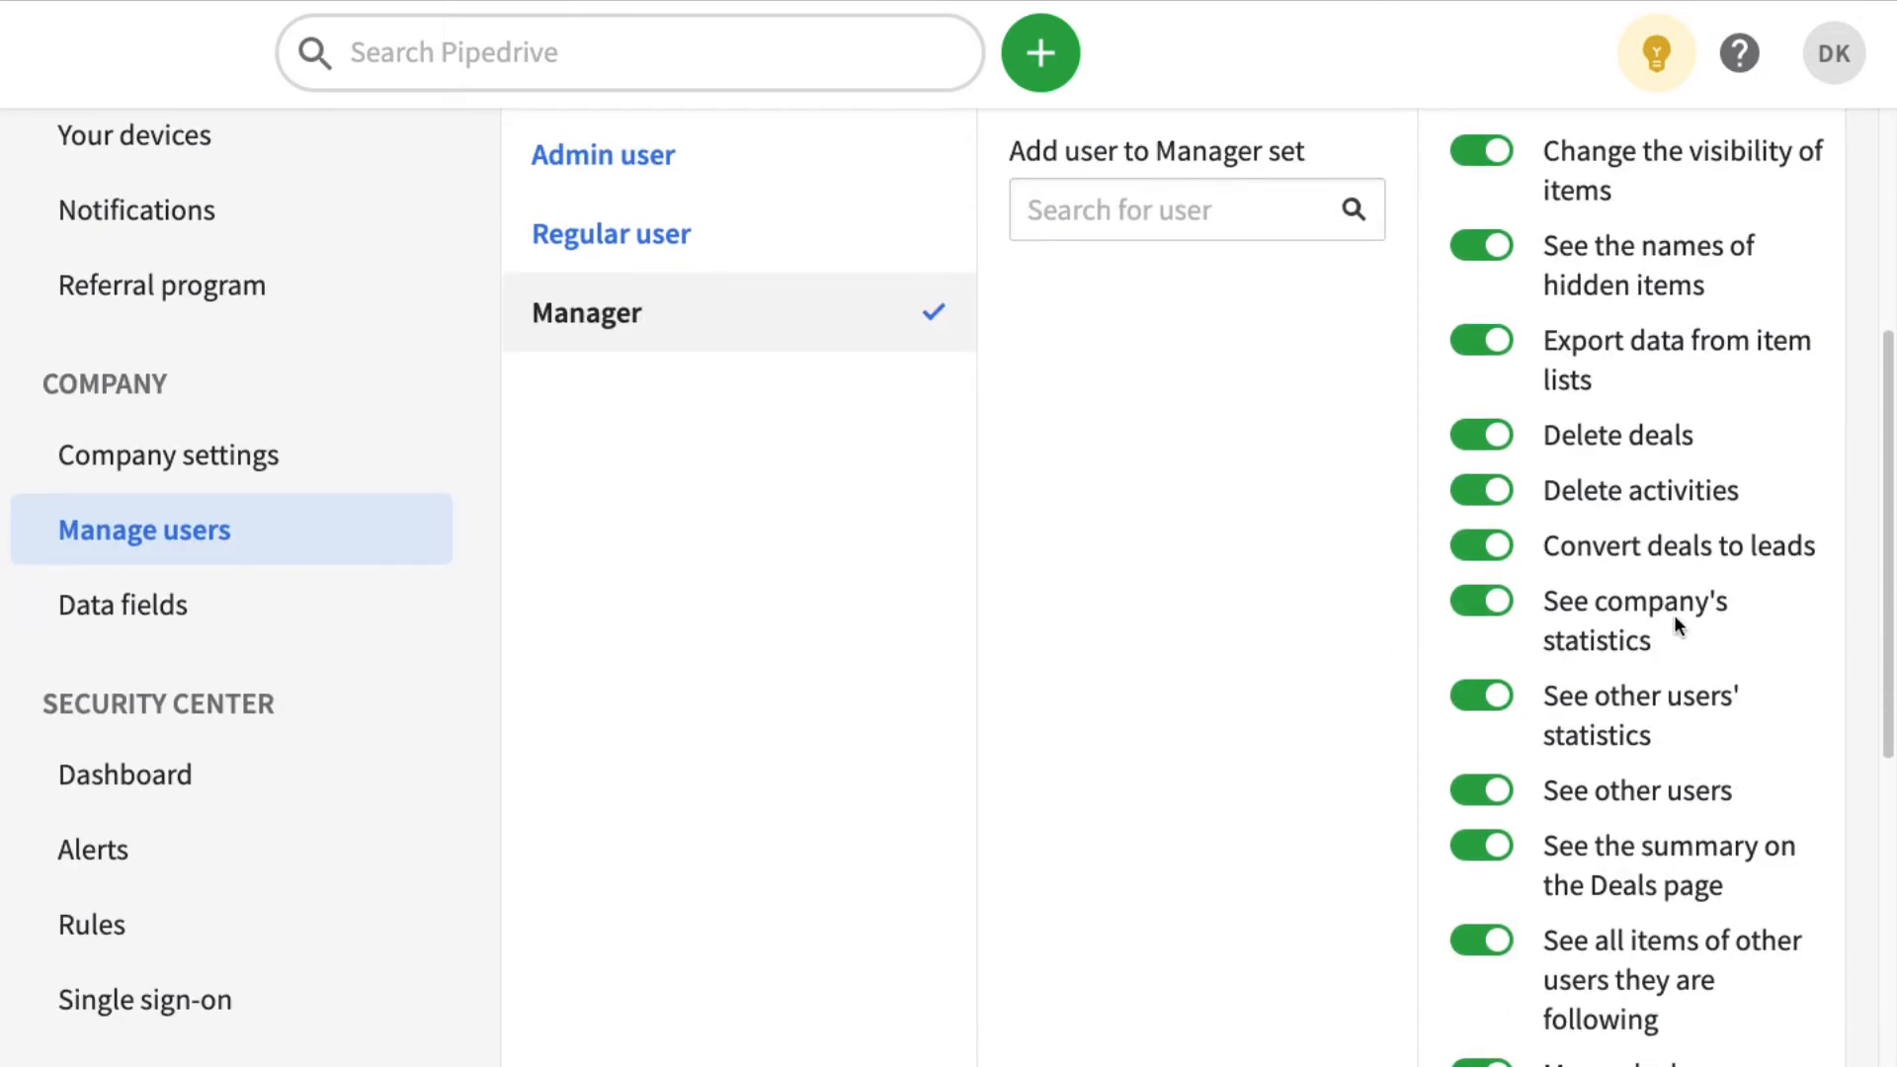
scroll(1674, 615, down, 7)
scroll(1662, 626, down, 4)
scroll(1656, 624, up, 4)
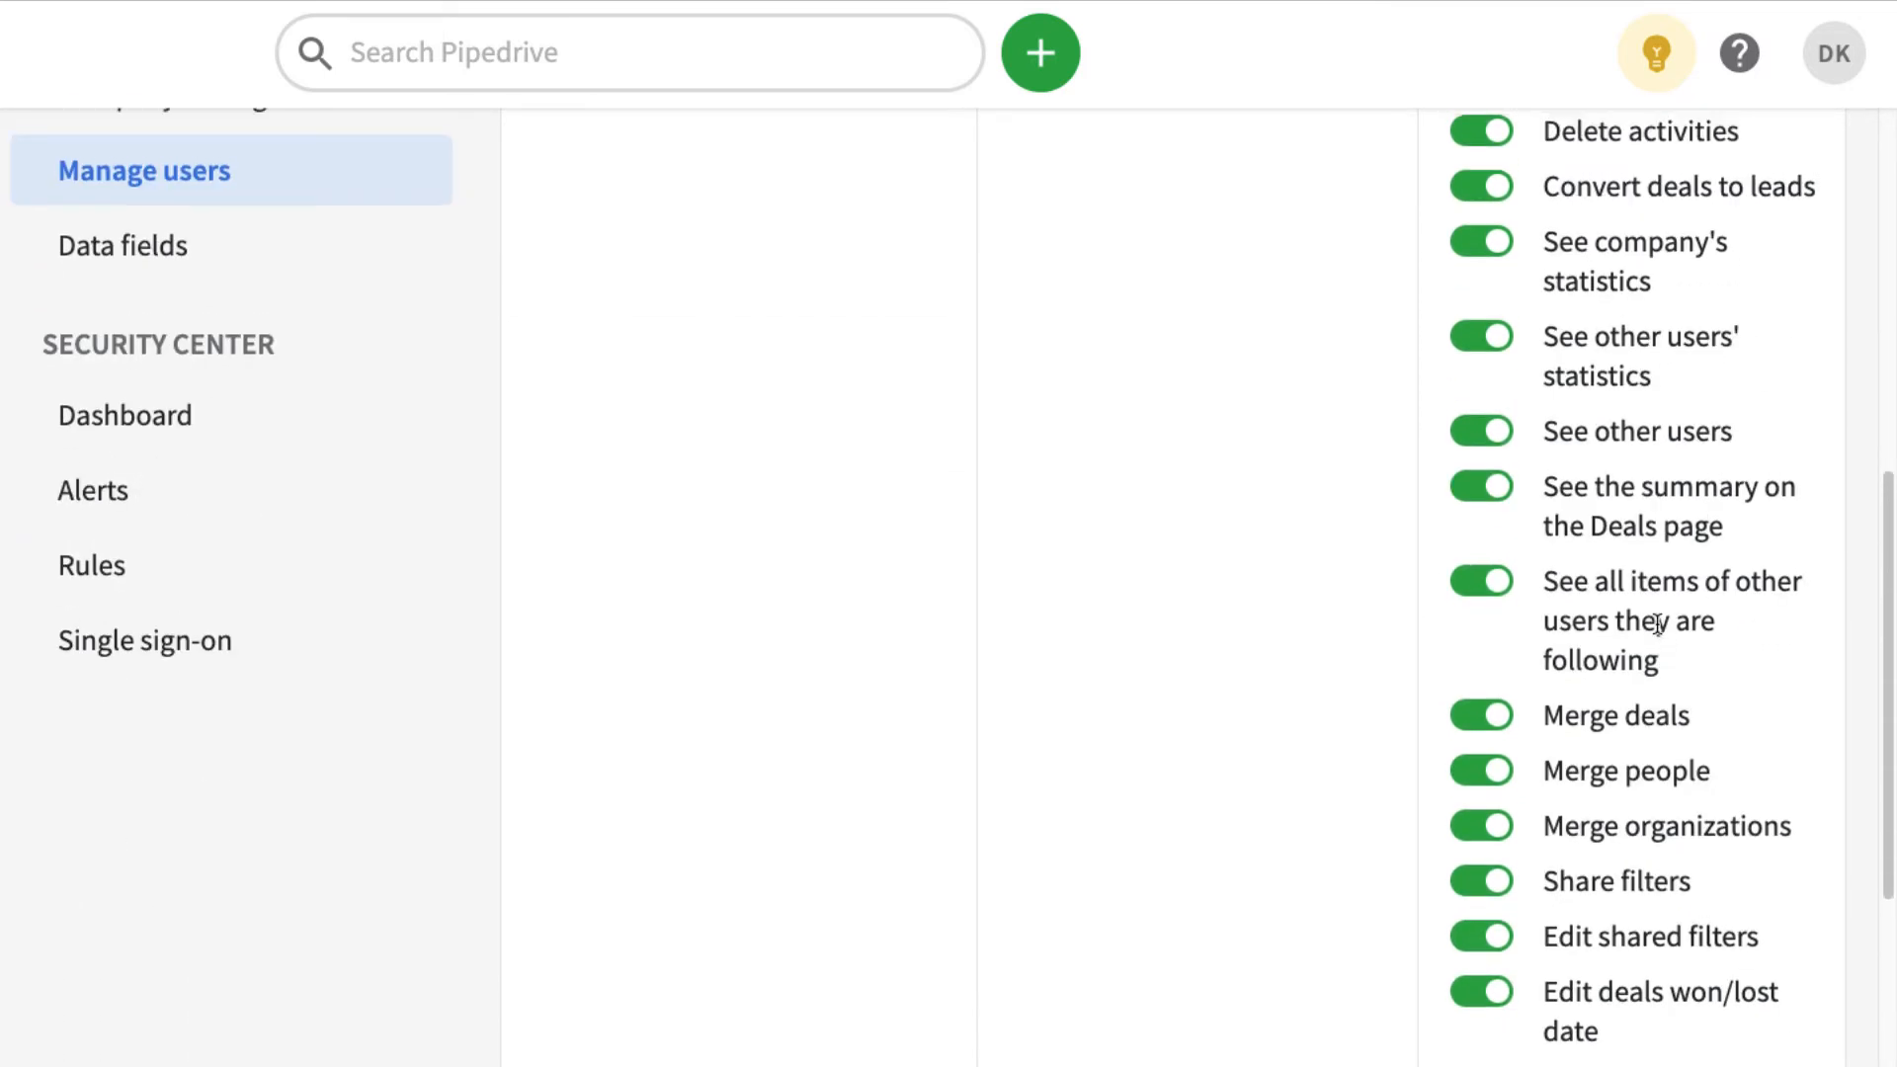
scroll(1656, 625, up, 8)
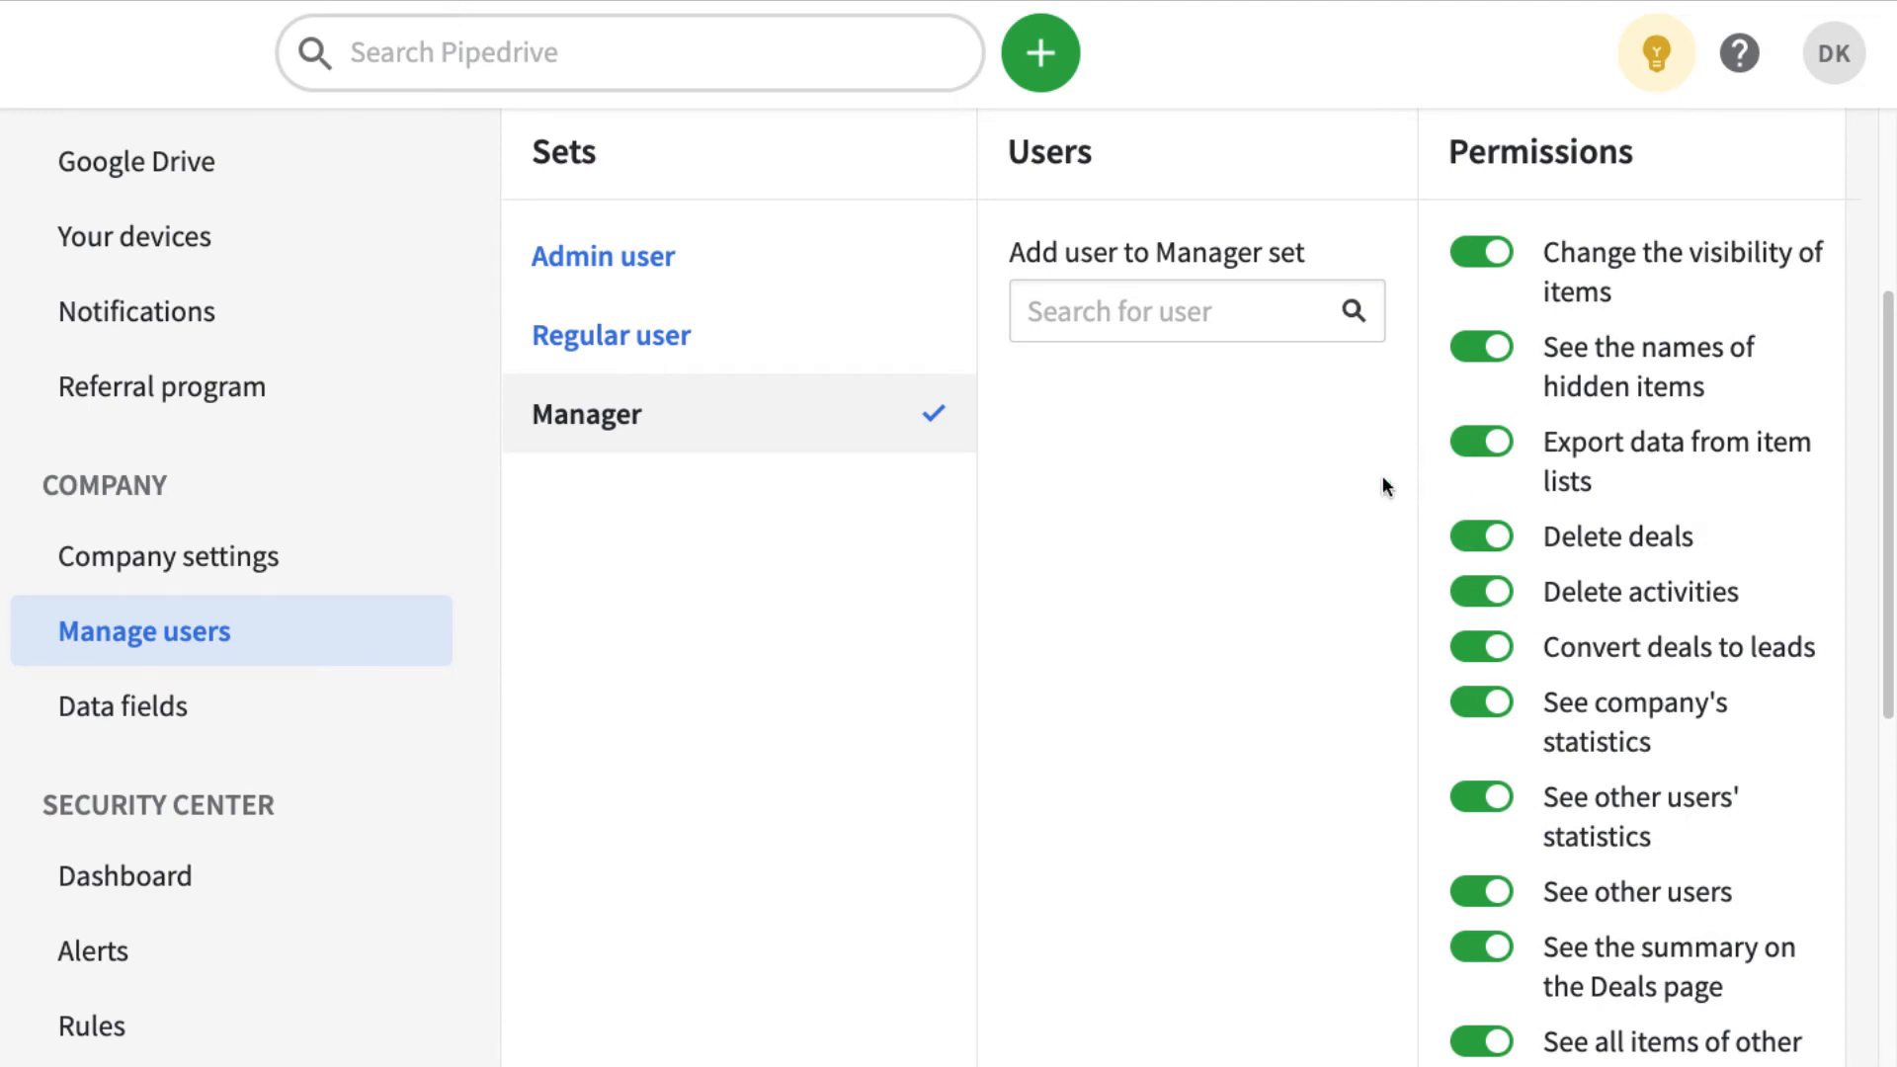
- Return to the Admin user set and read through its permissions description
click(773, 267)
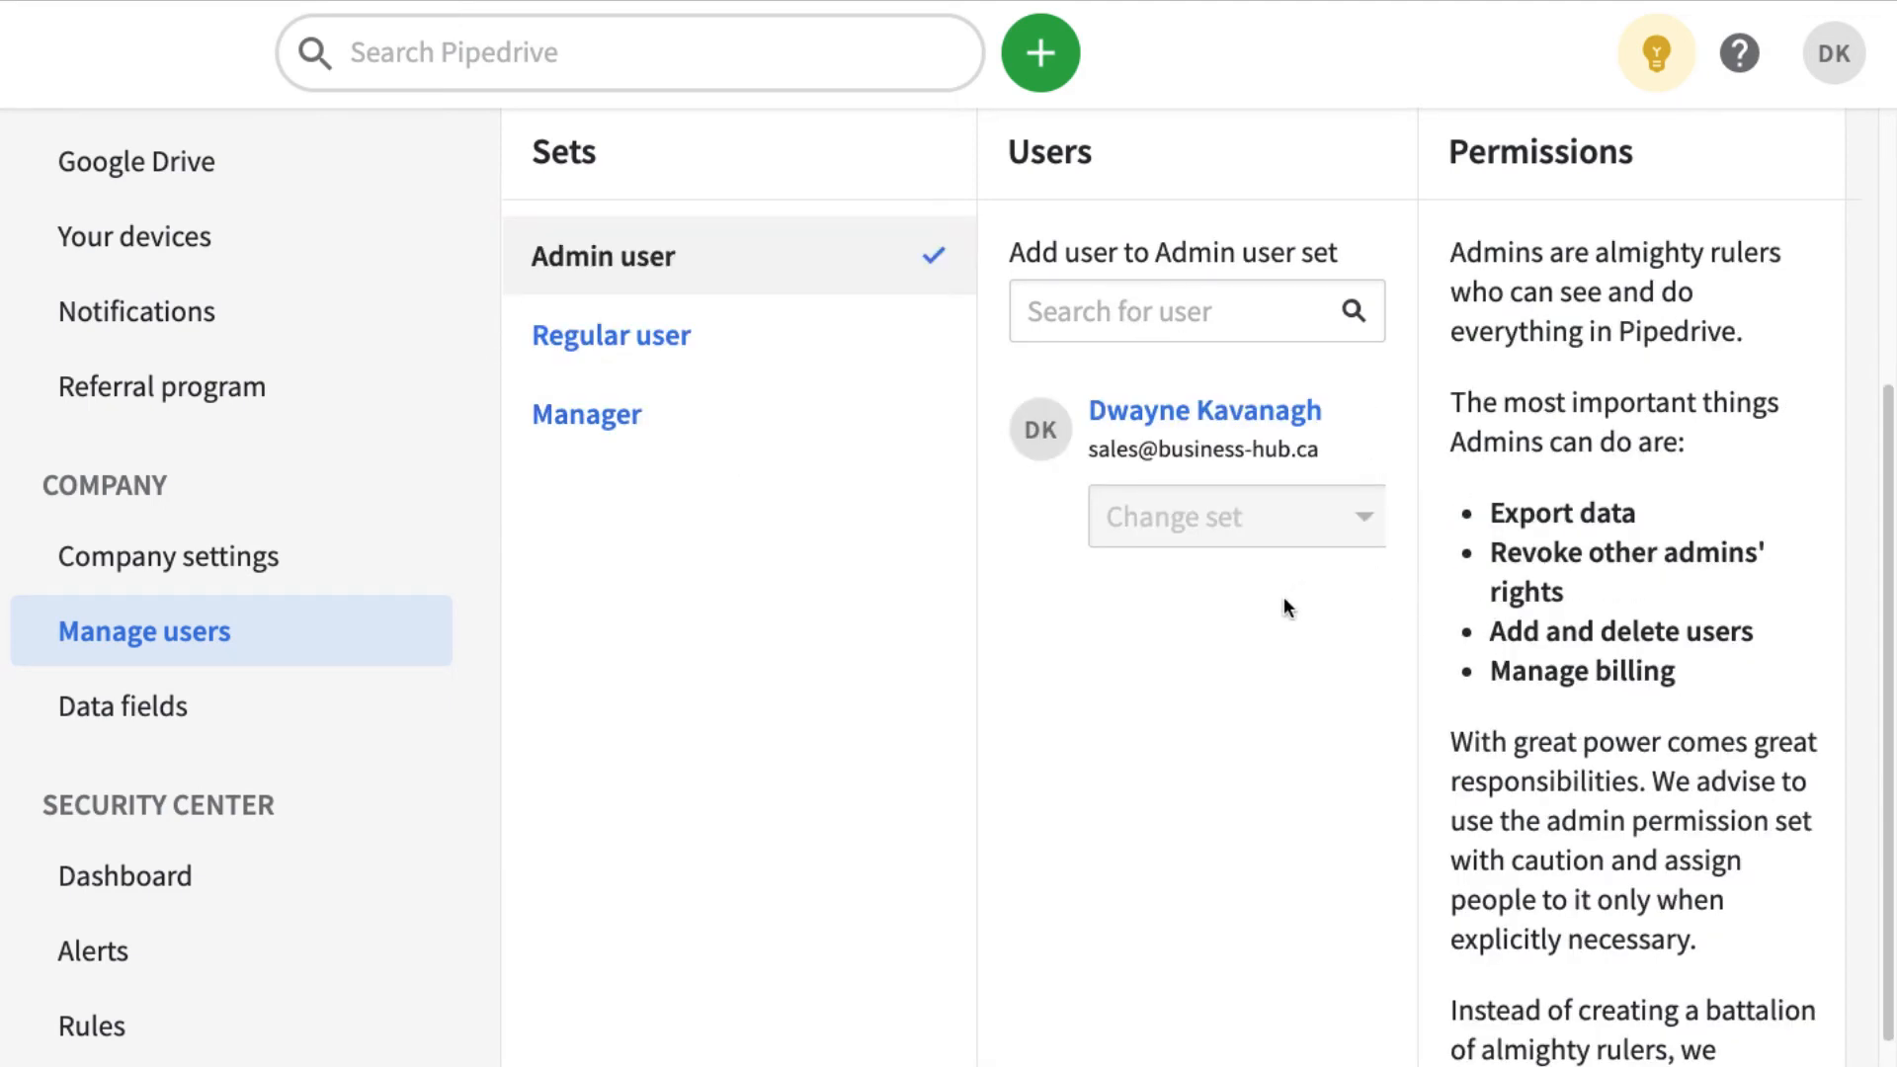
scroll(1295, 588, down, 5)
scroll(1319, 593, up, 13)
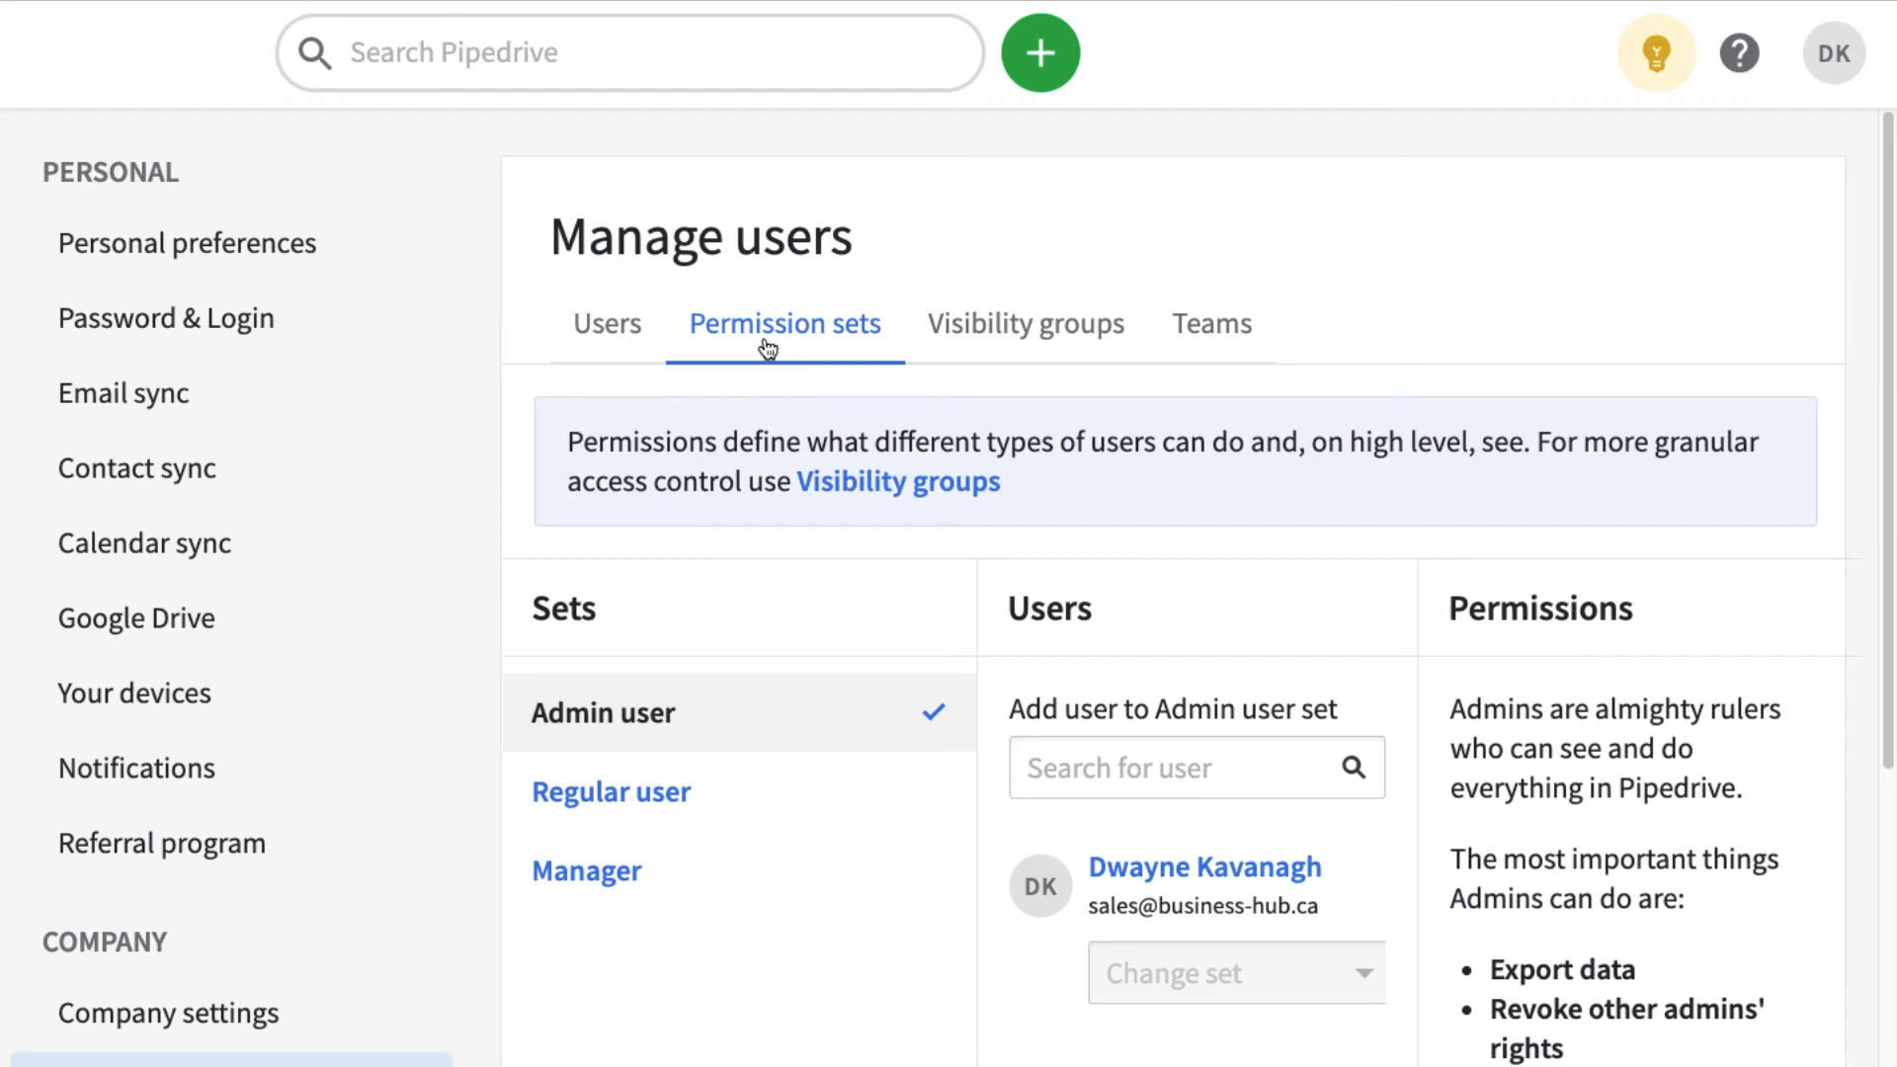
- Open the visibility groups and examine the group hierarchy, the Default group's users and its default item visibility
click(978, 324)
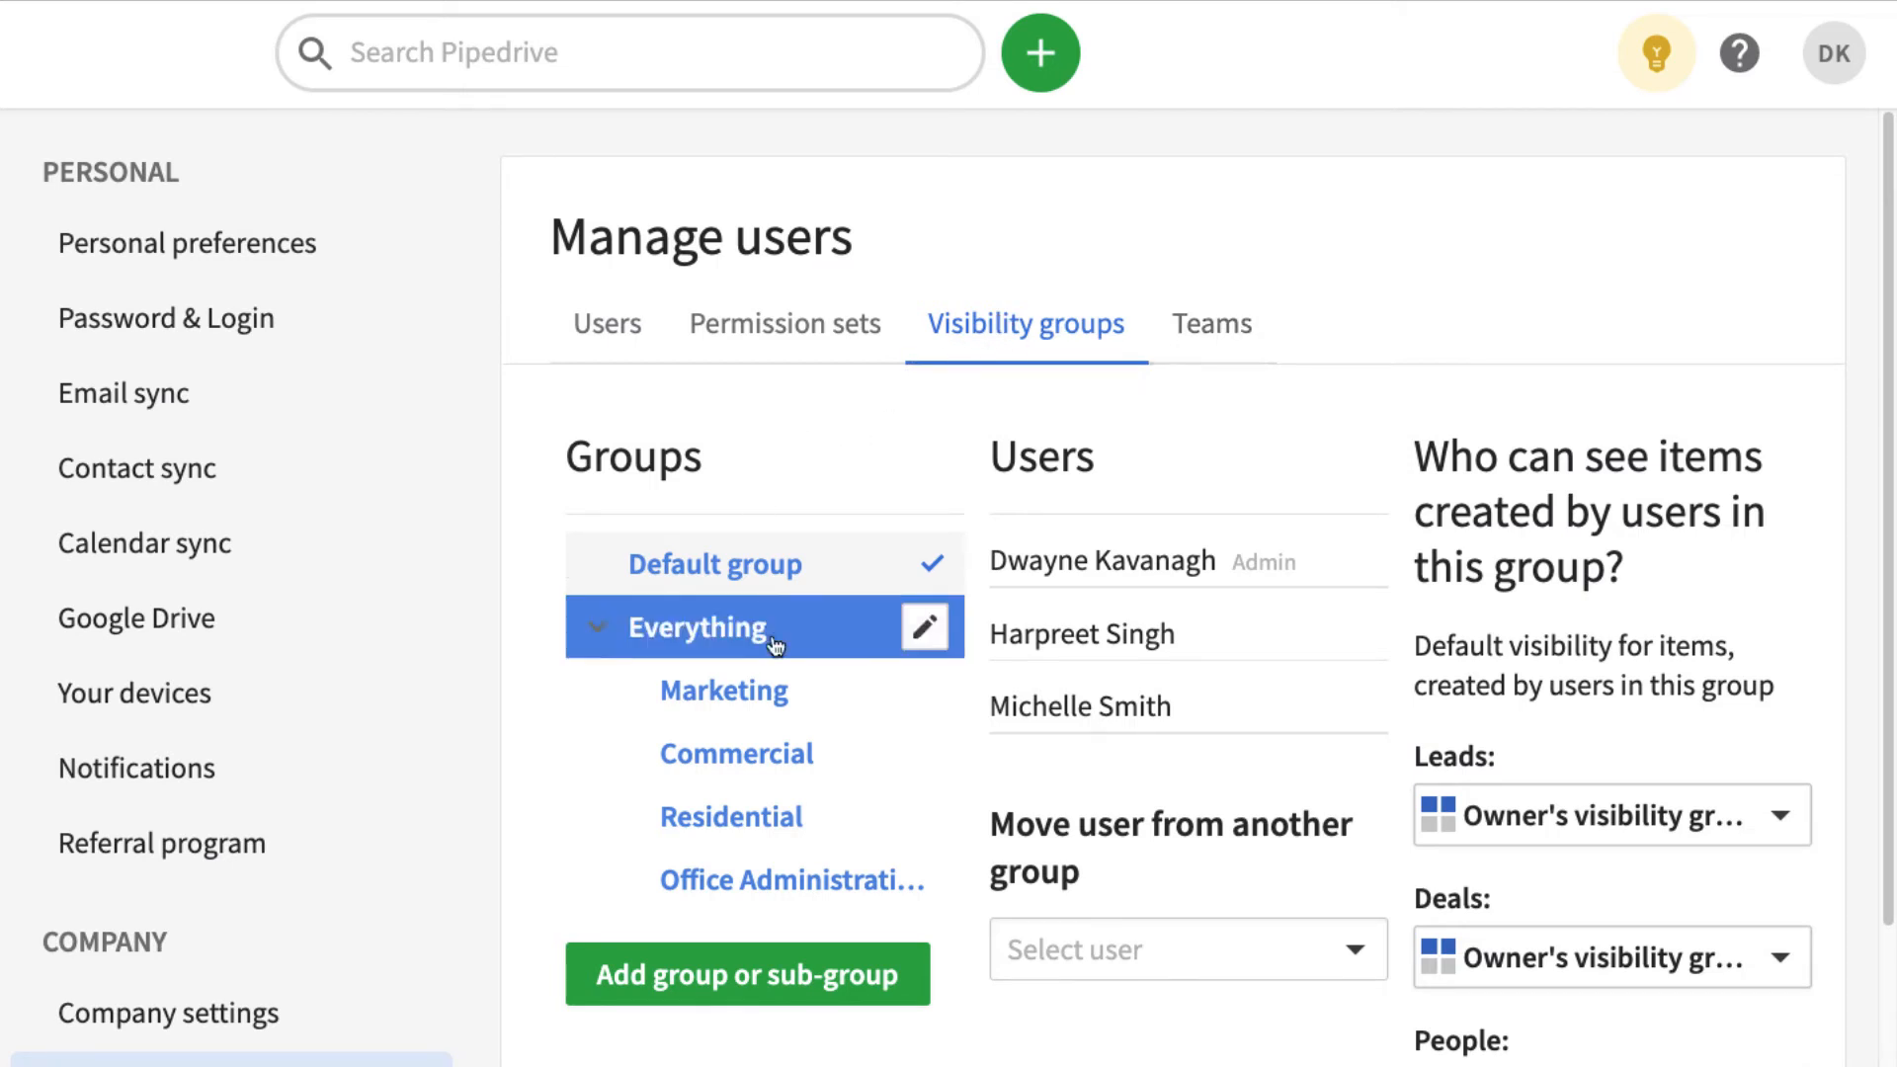
scroll(1176, 390, down, 2)
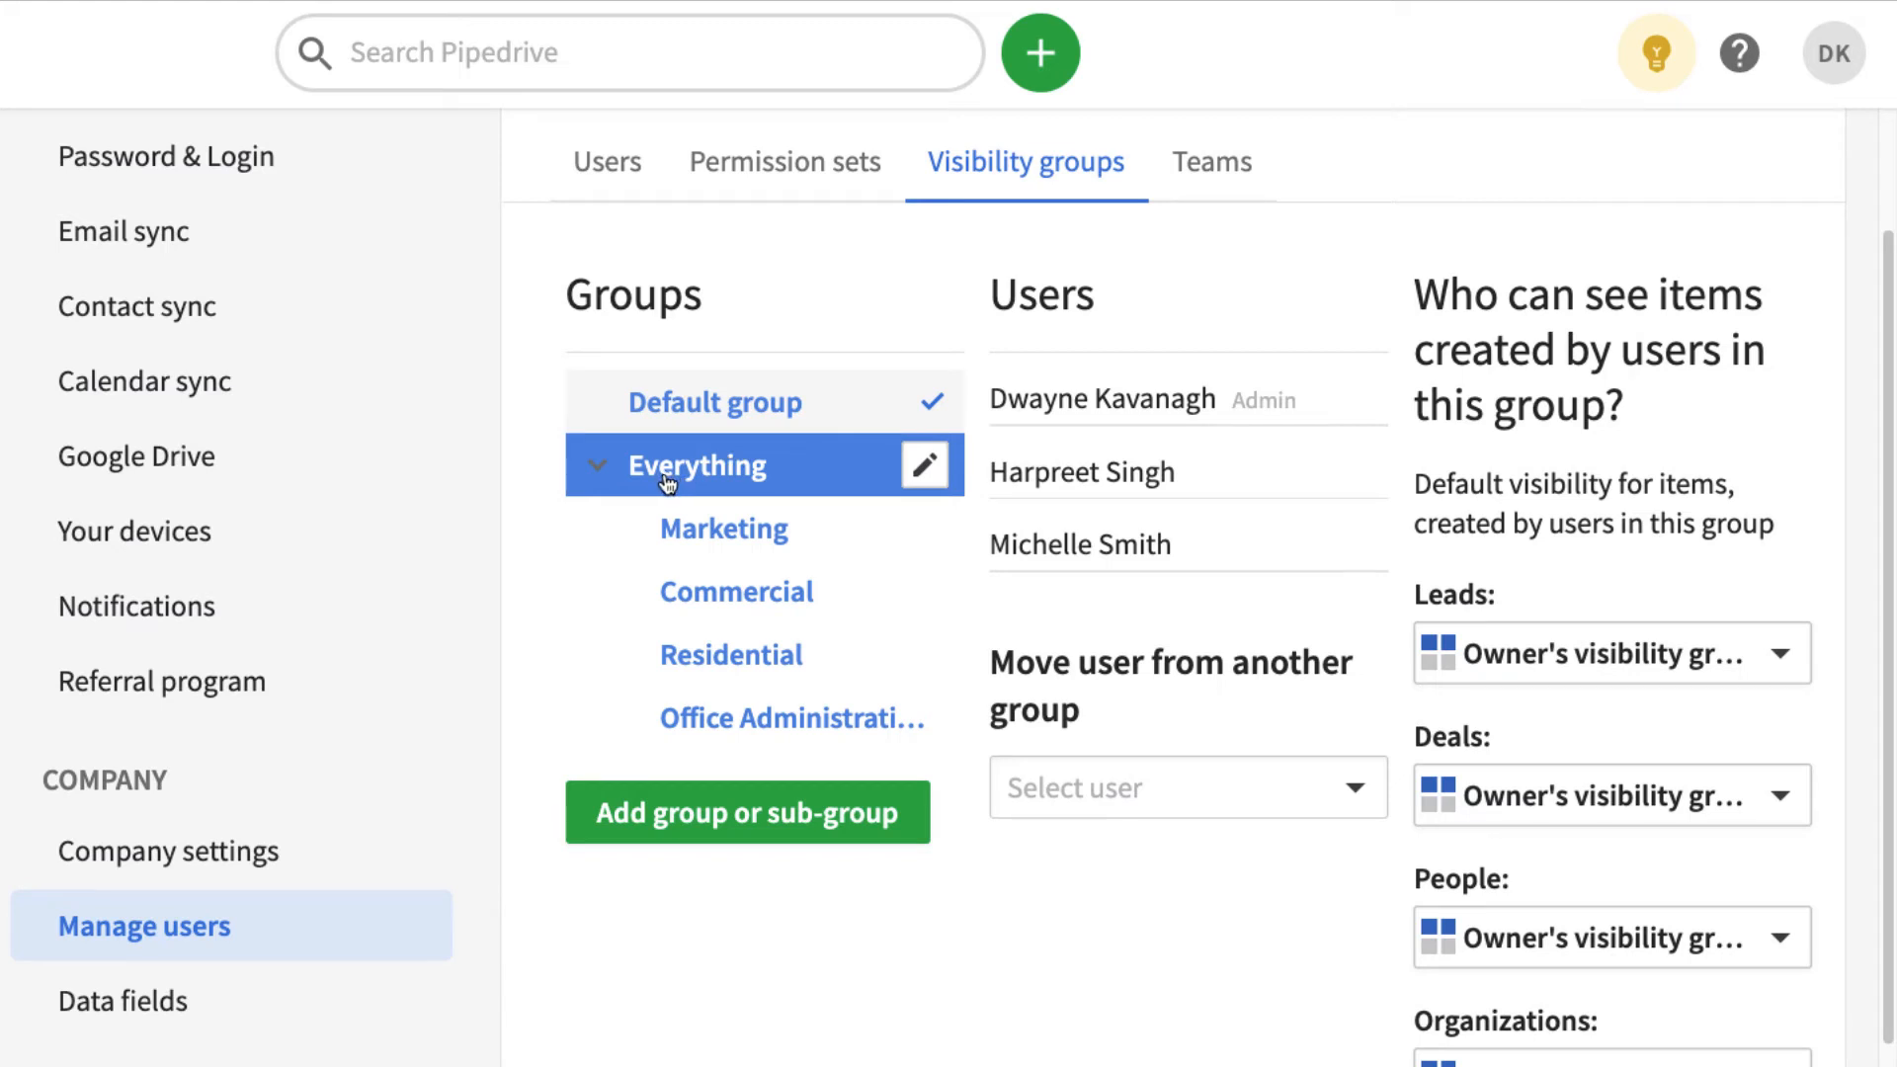
scroll(1553, 705, down, 2)
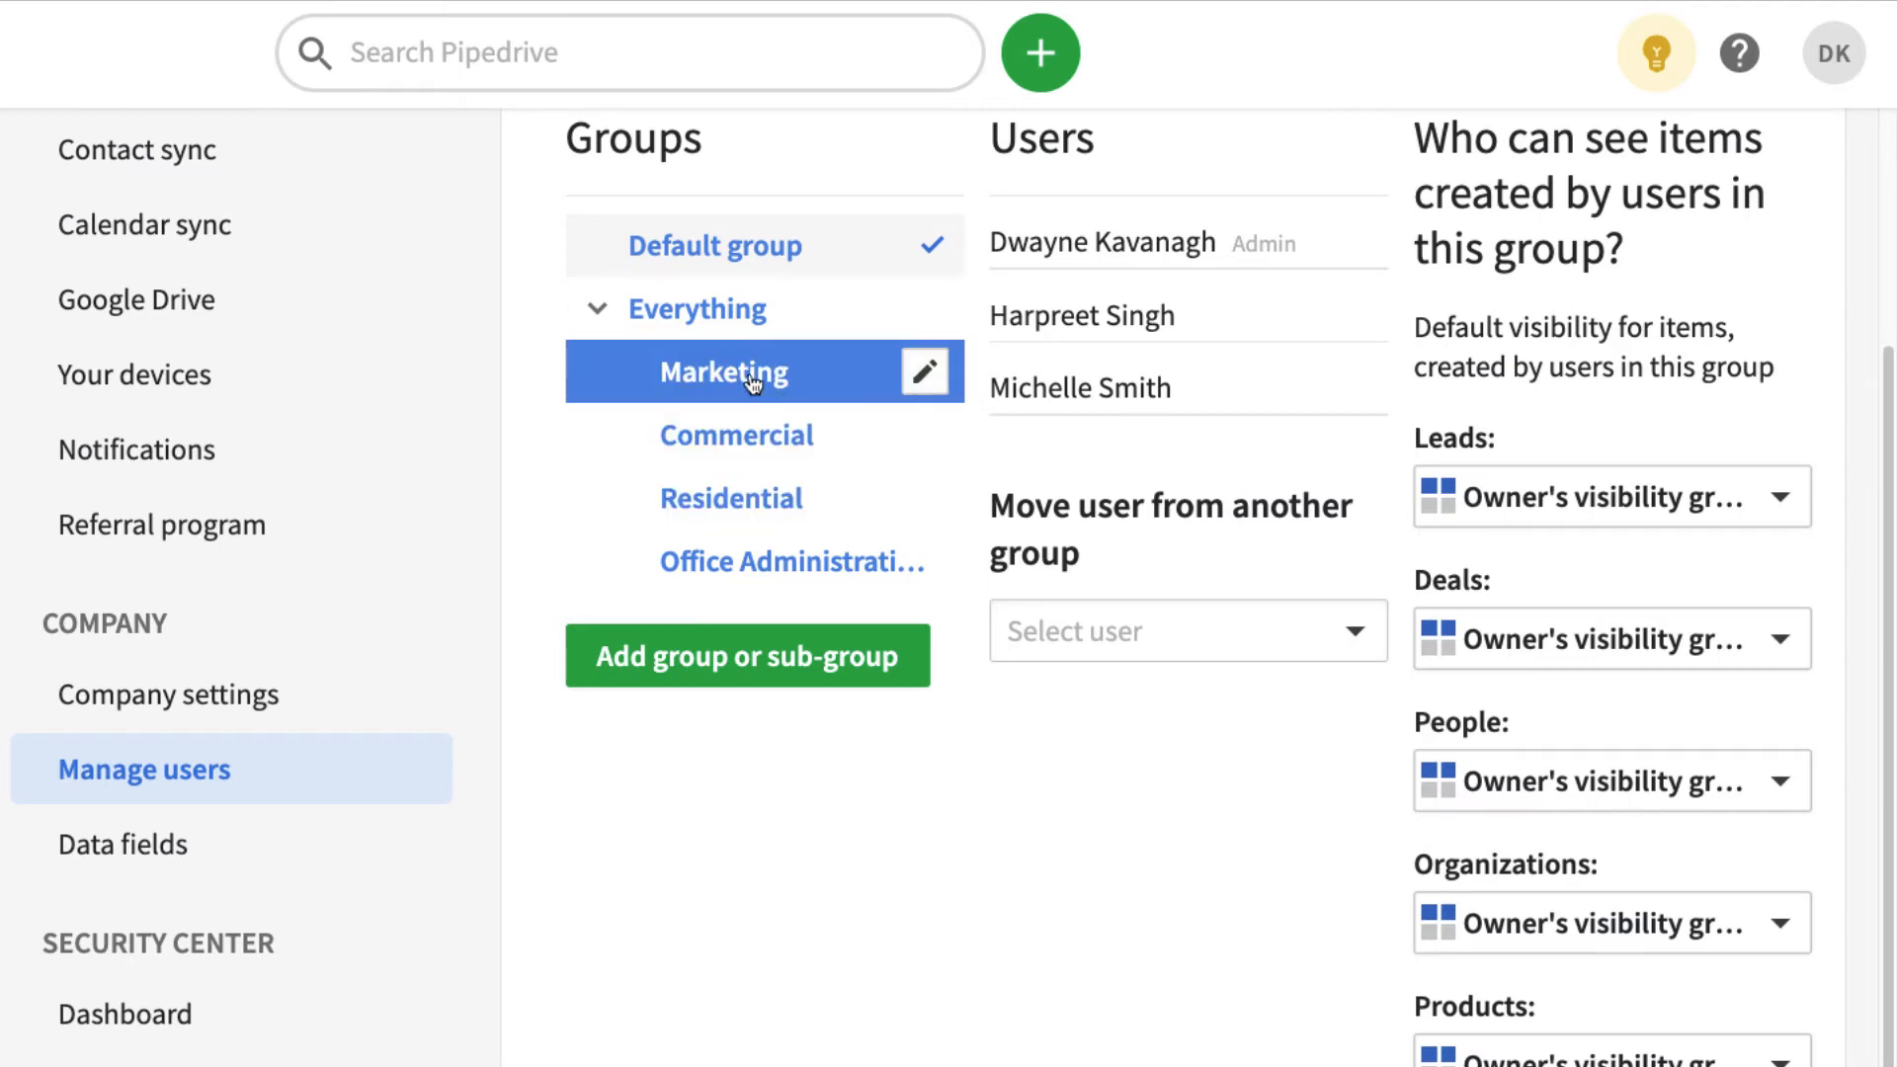
- Move an unassigned user into the Commercial visibility group
click(757, 438)
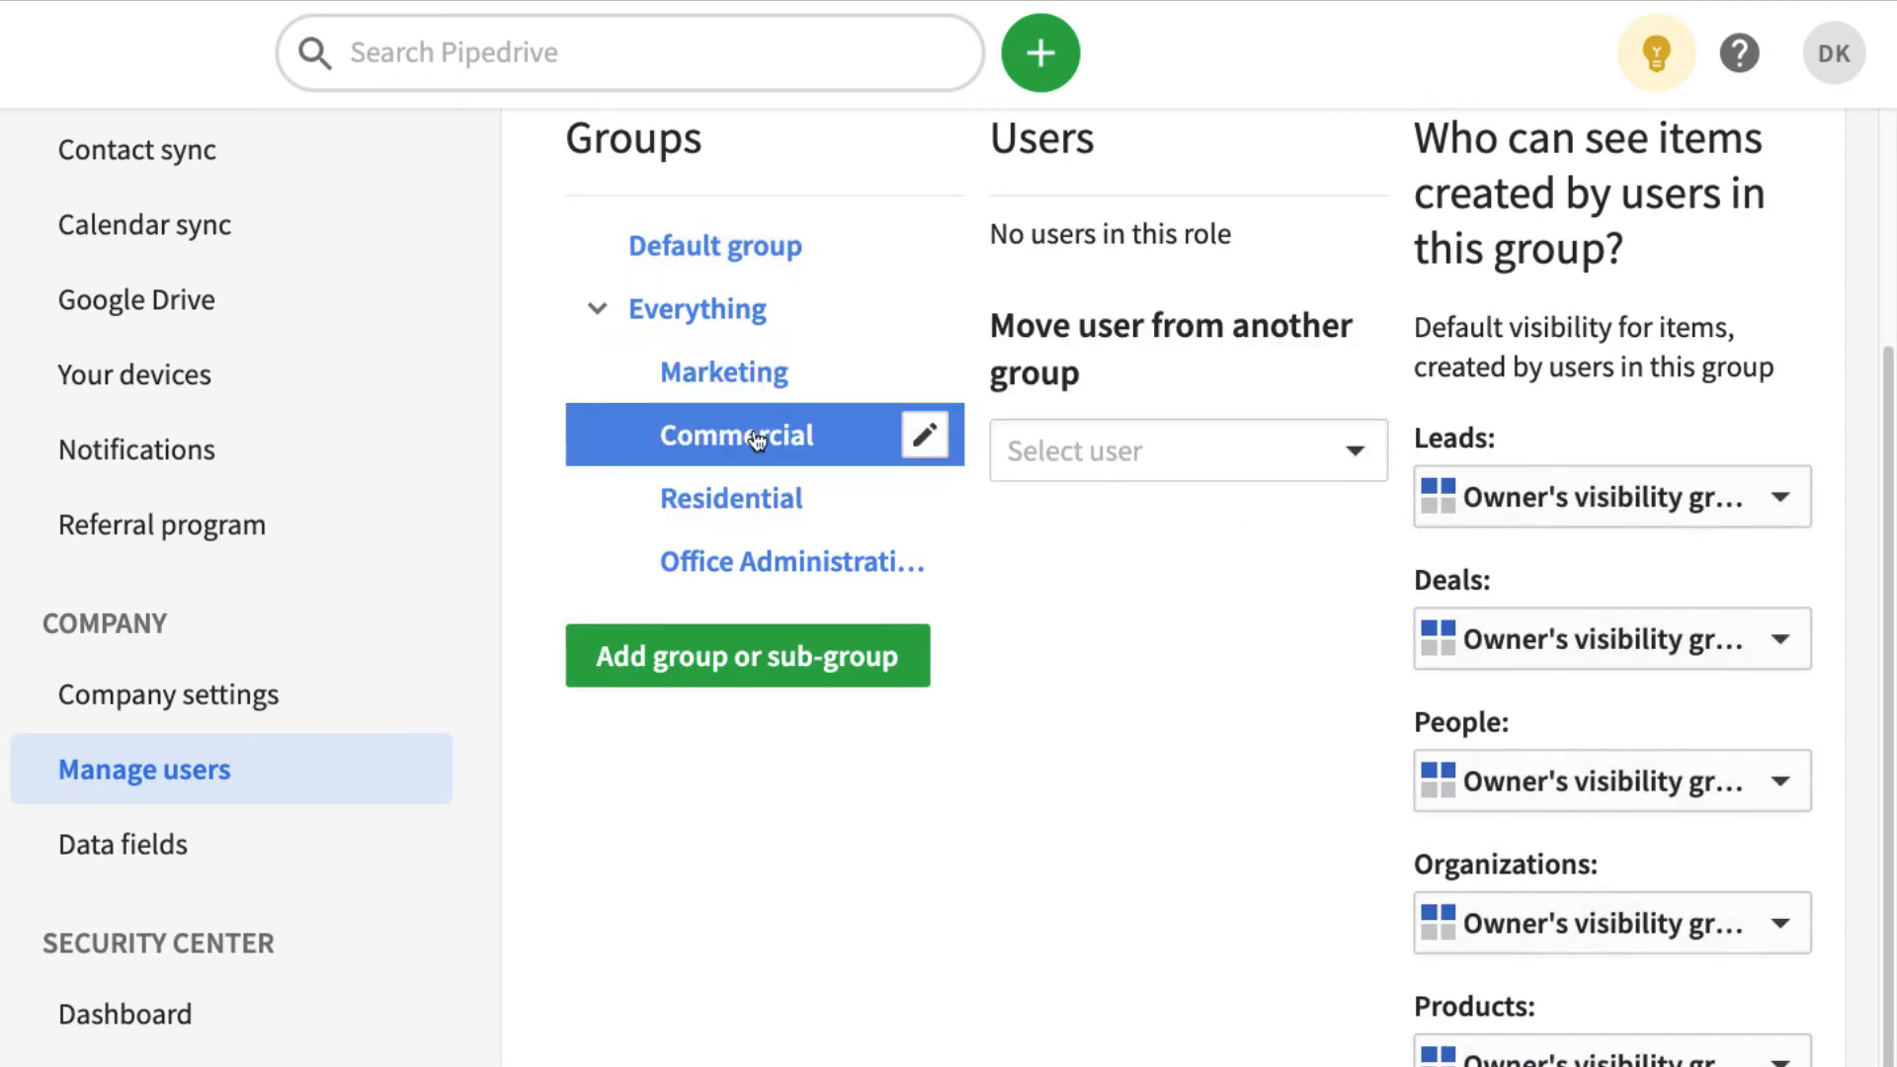
click(1217, 447)
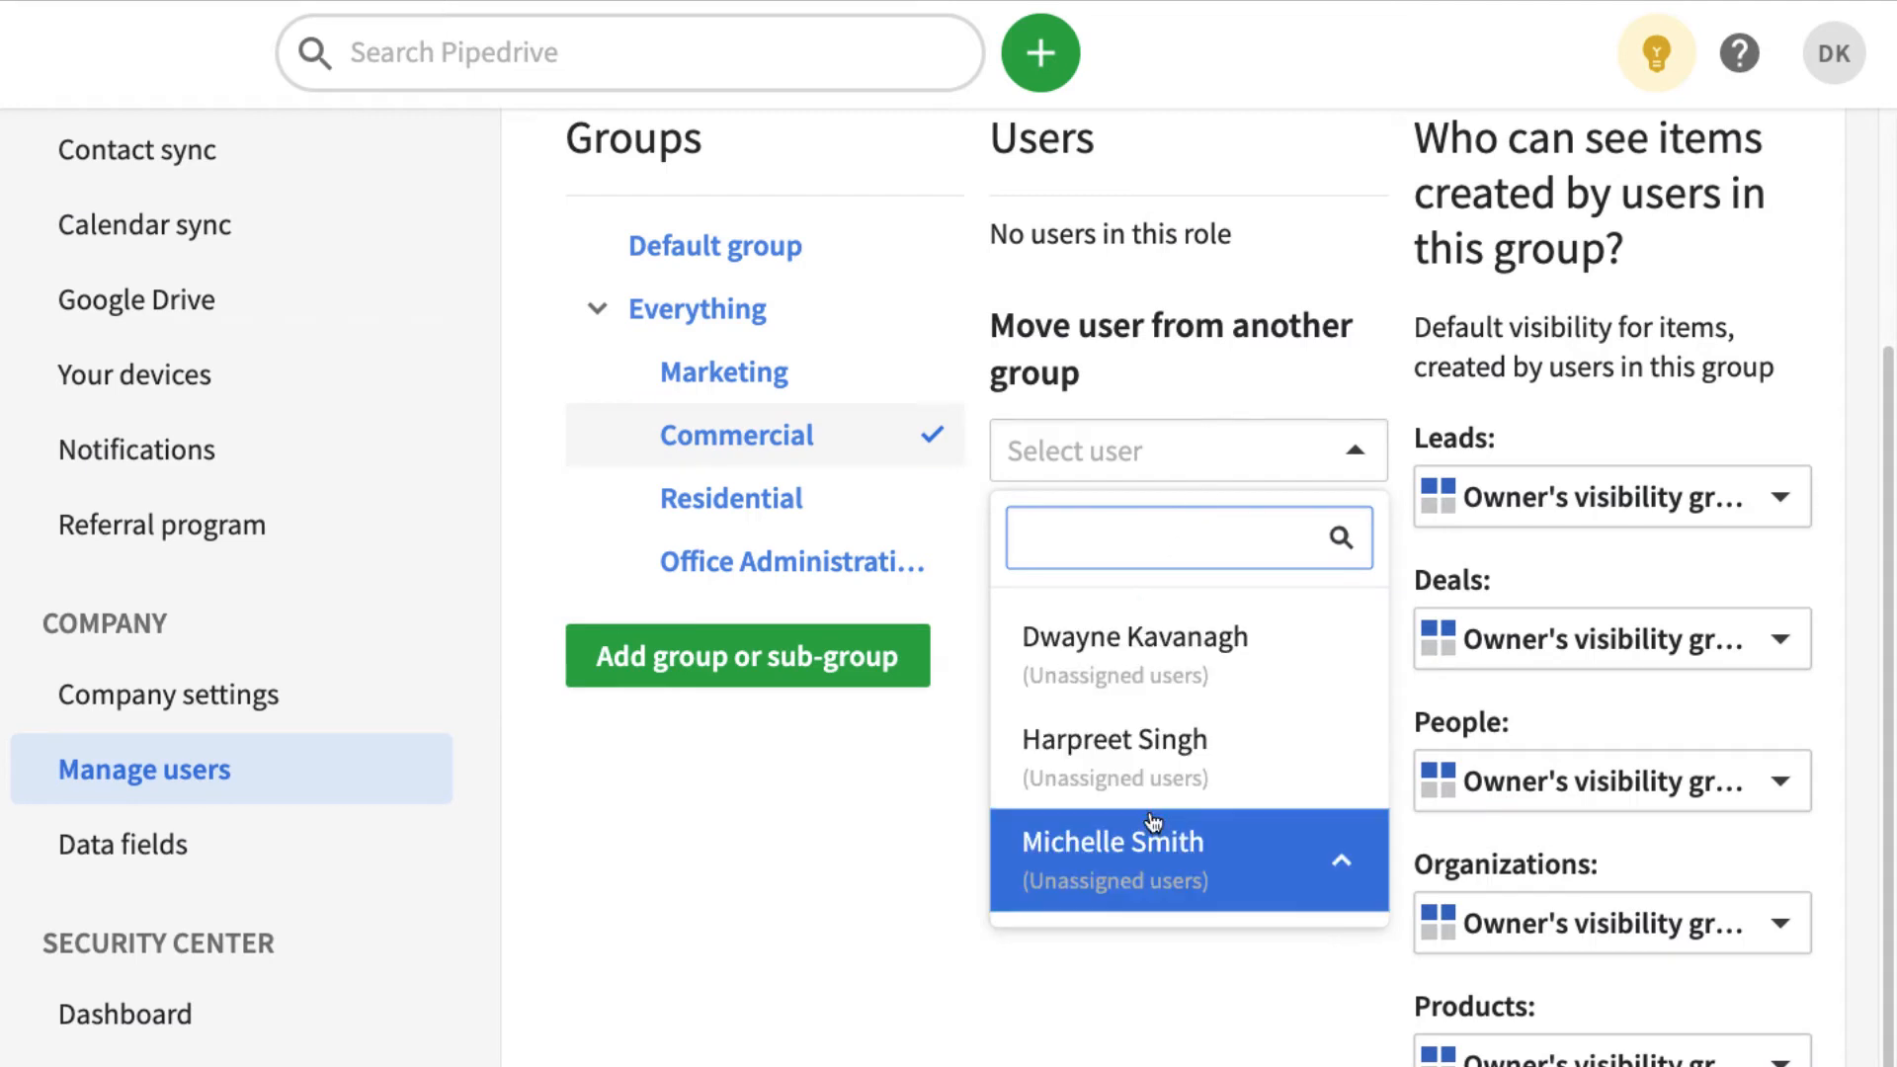
click(1217, 842)
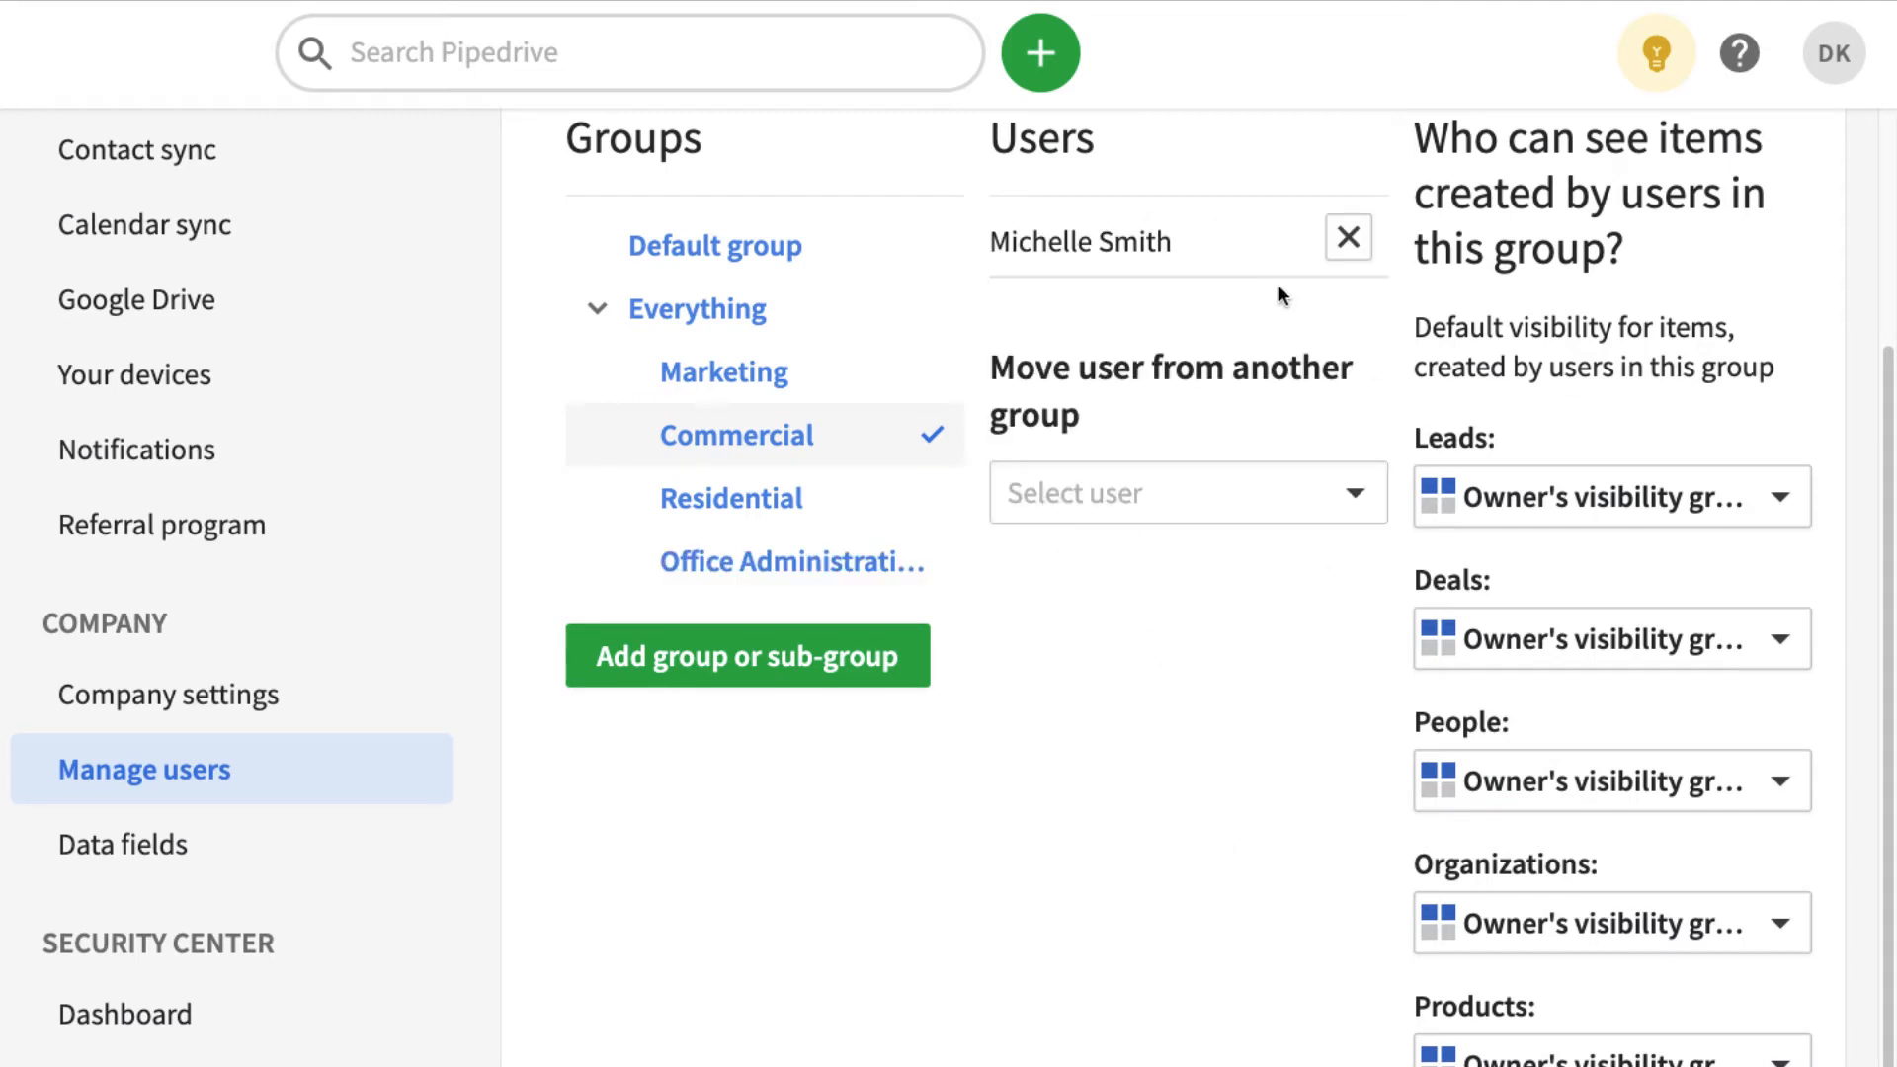
- Set the Commercial group's default lead visibility to Owner only, decline updating existing items, and recheck the visibility options
click(1741, 504)
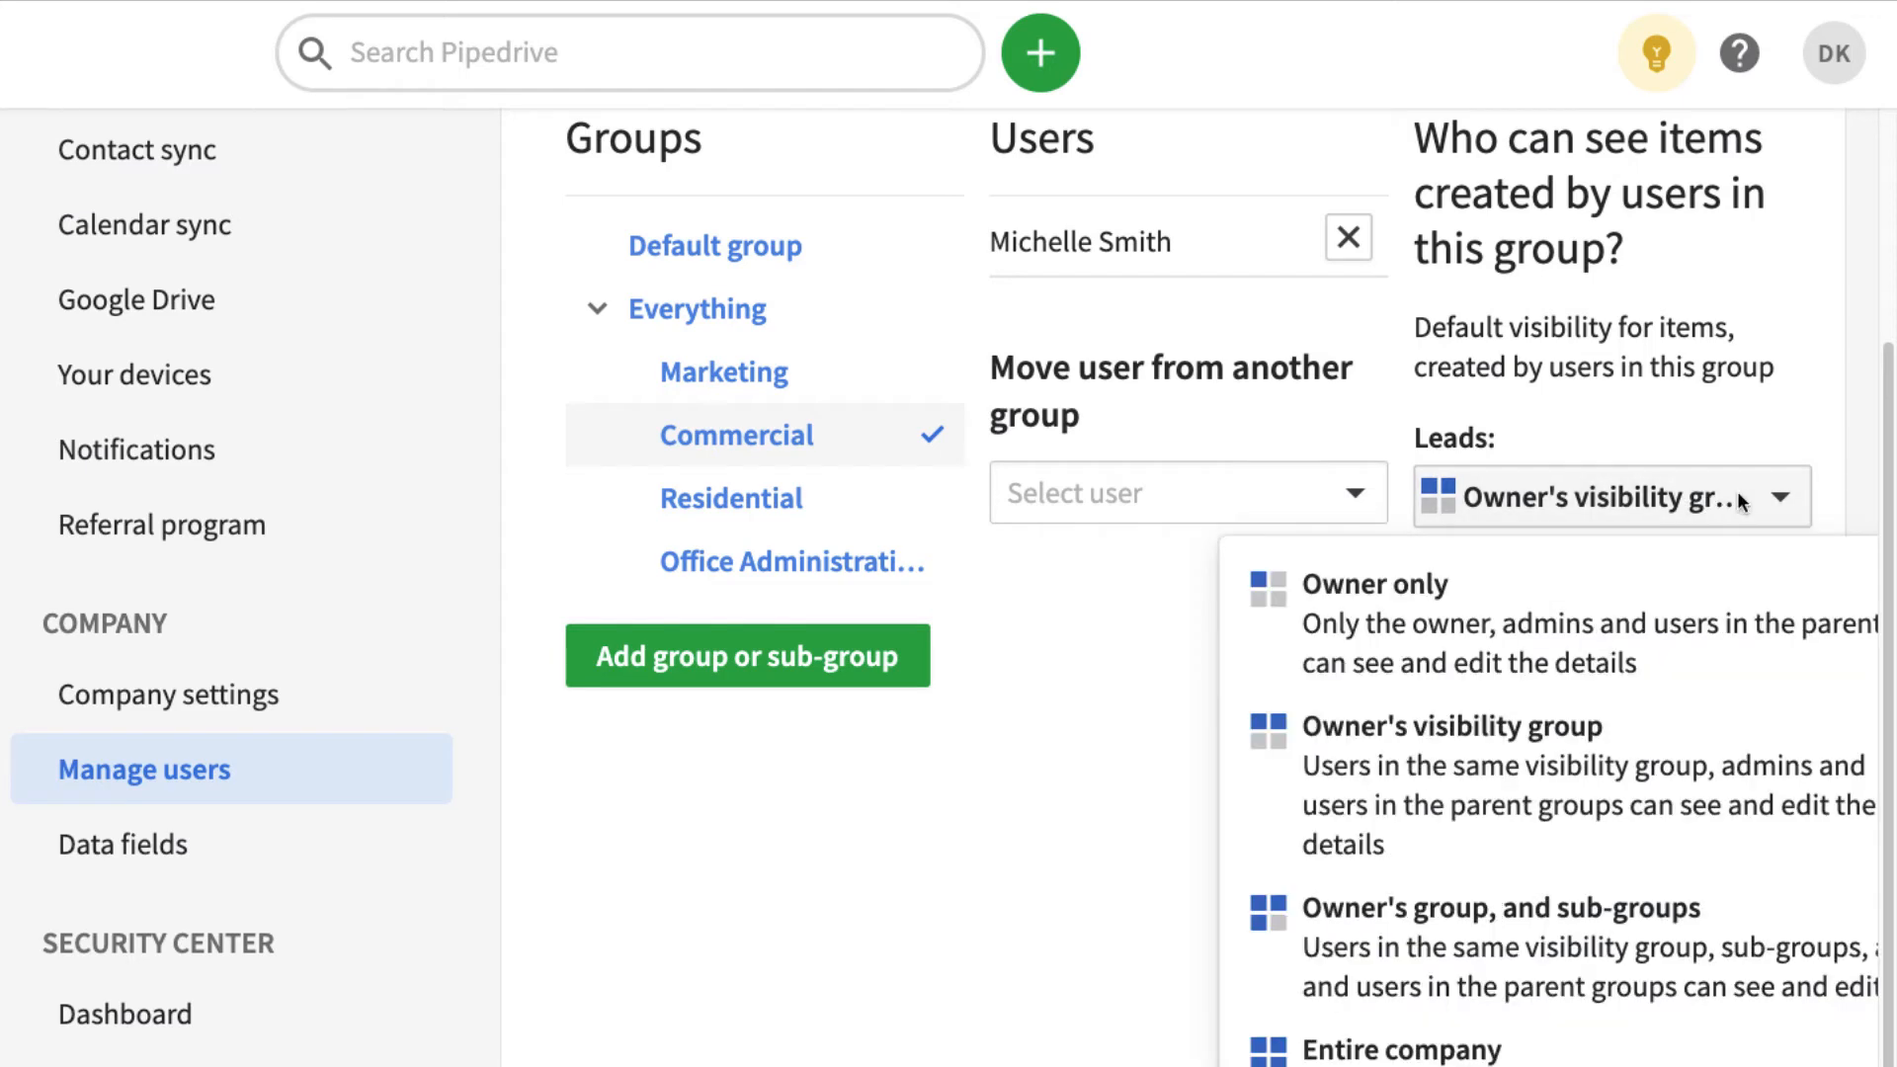
click(1548, 621)
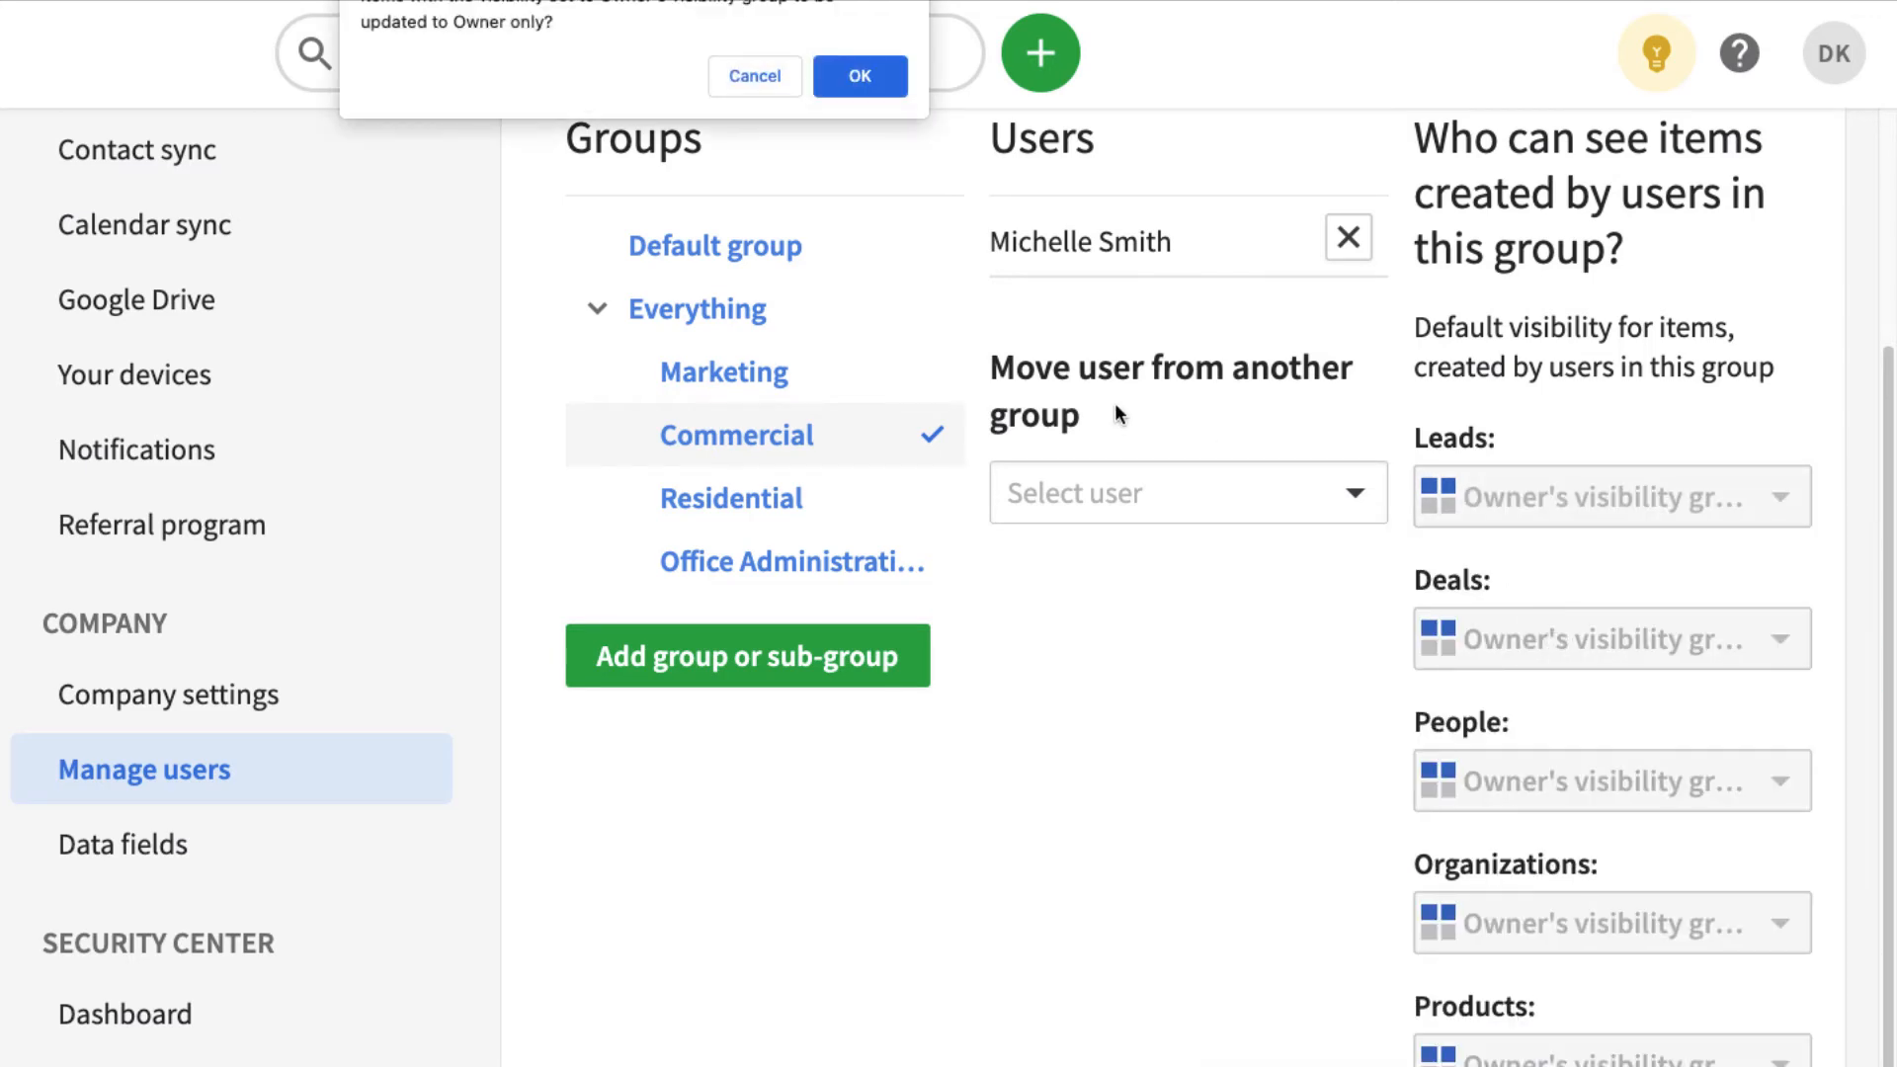
click(749, 83)
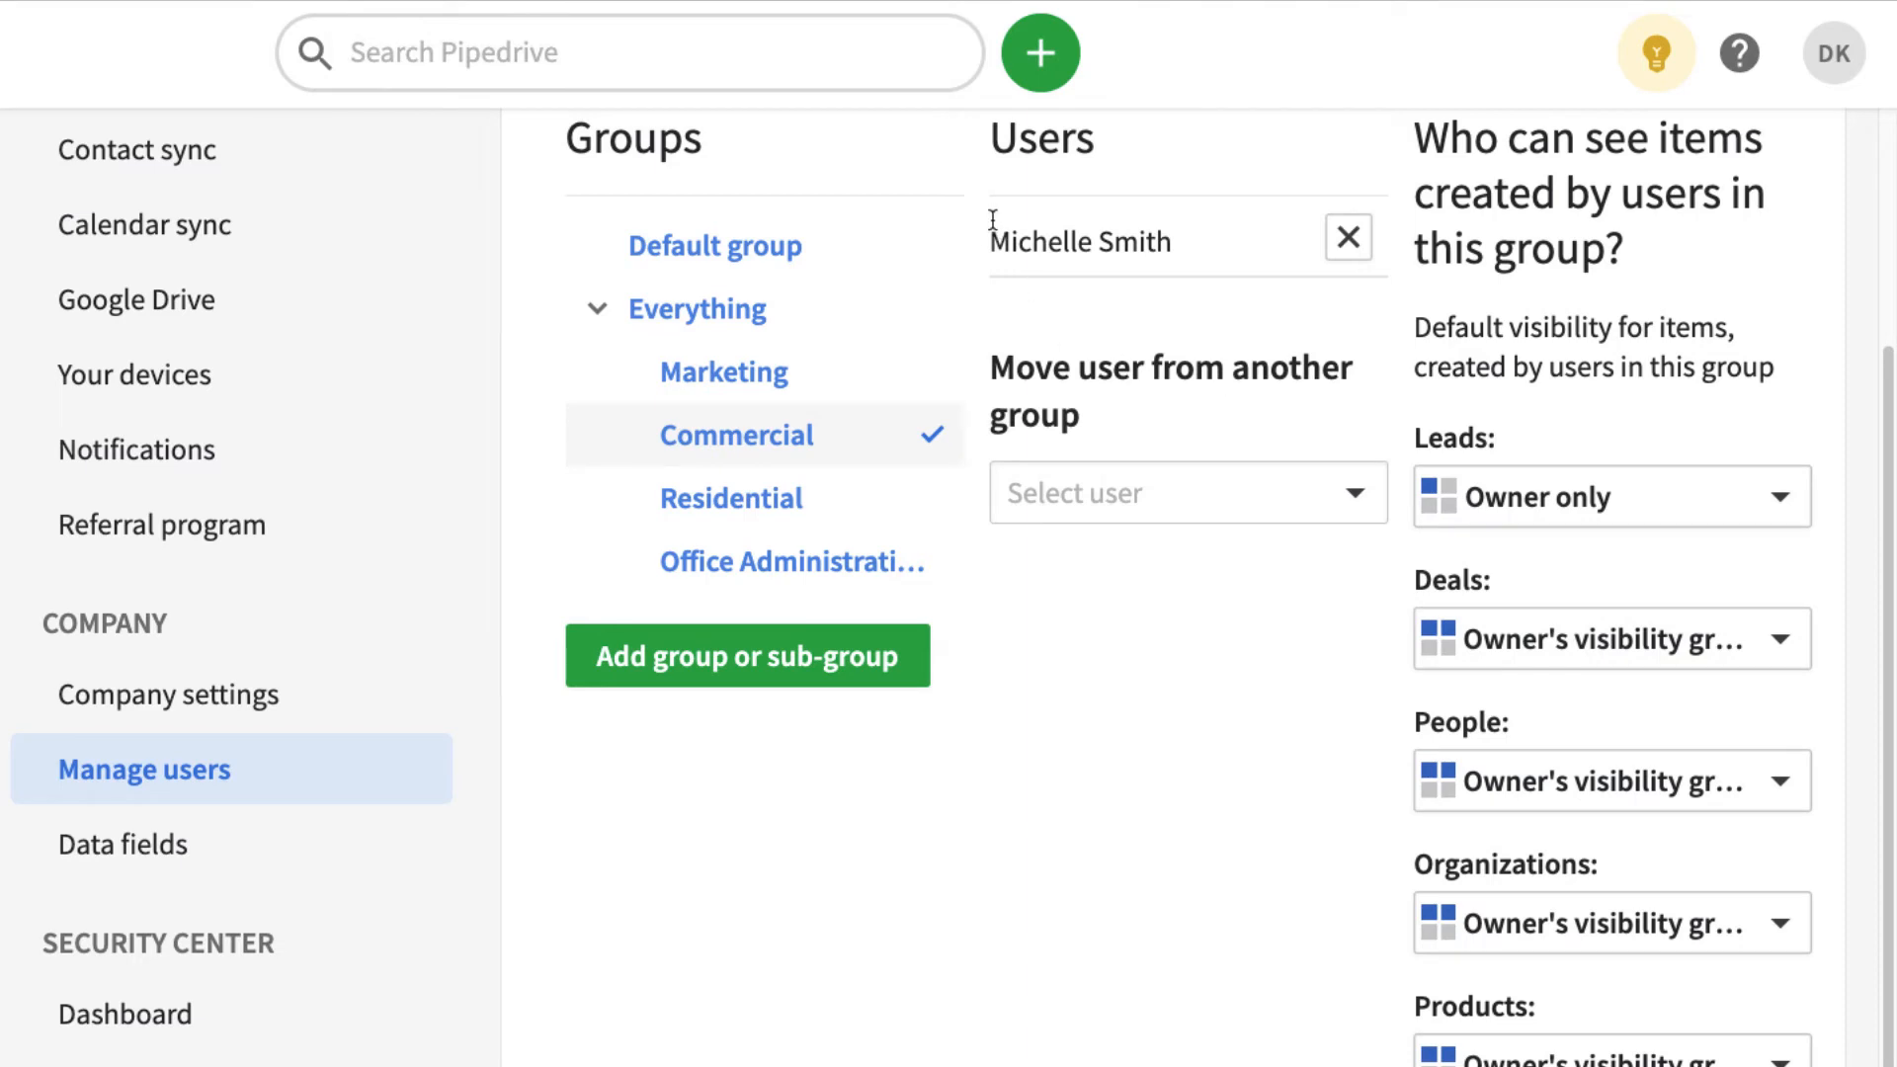
click(1669, 495)
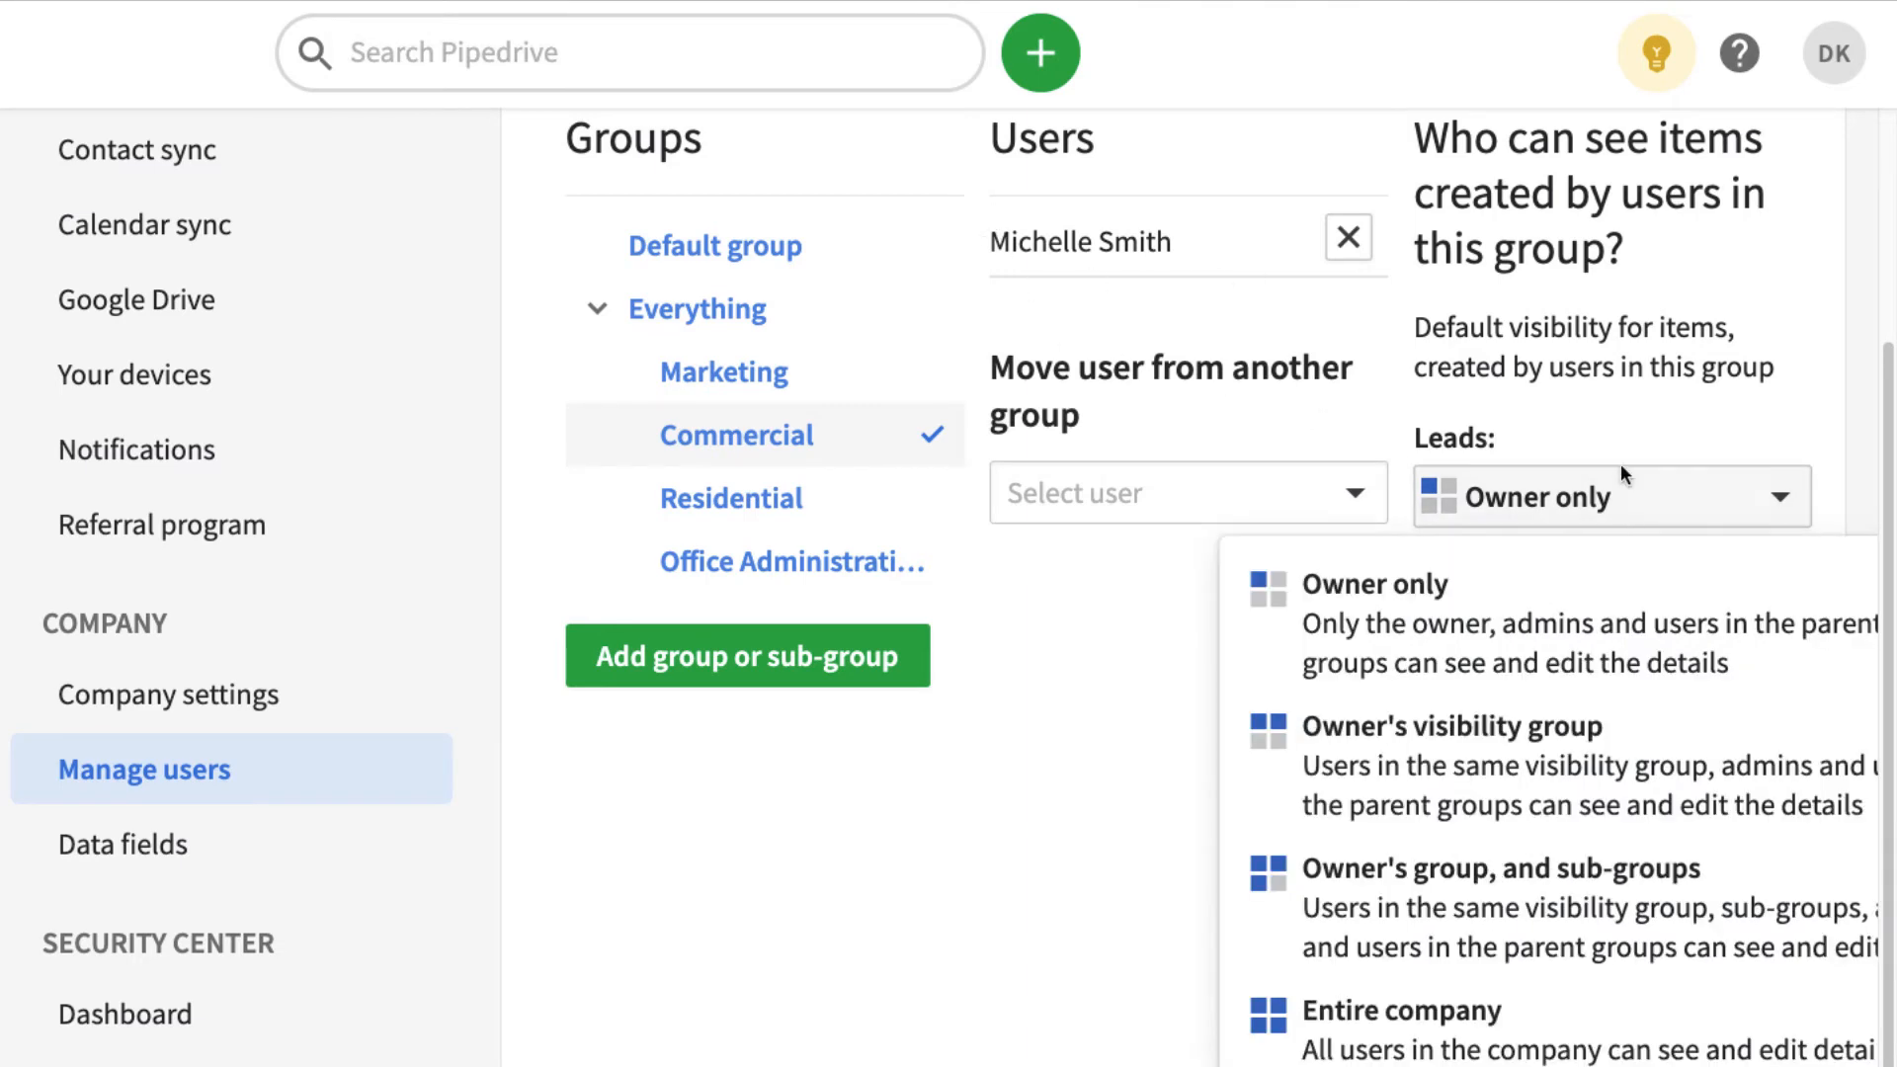
click(1546, 431)
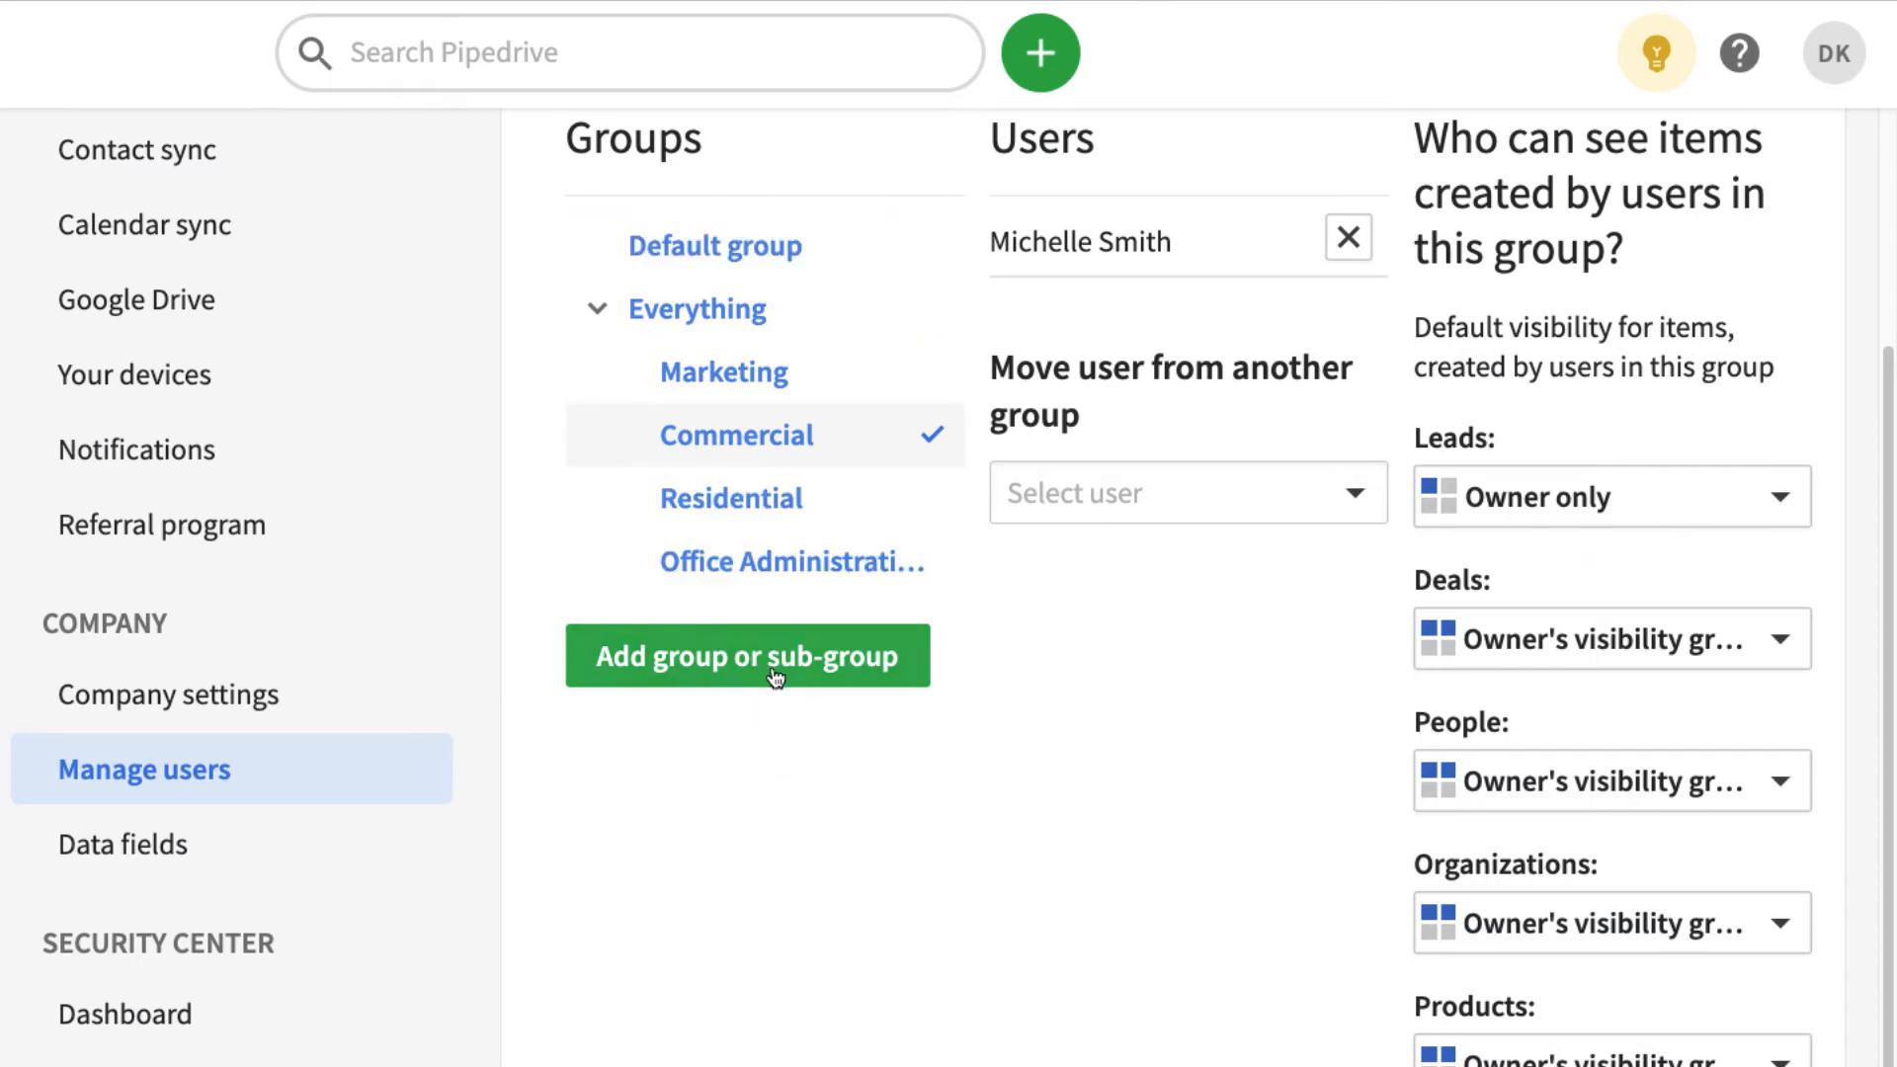
- Start a new visibility group, examine the available parent groups, and cancel without saving
scroll(839, 613, up, 2)
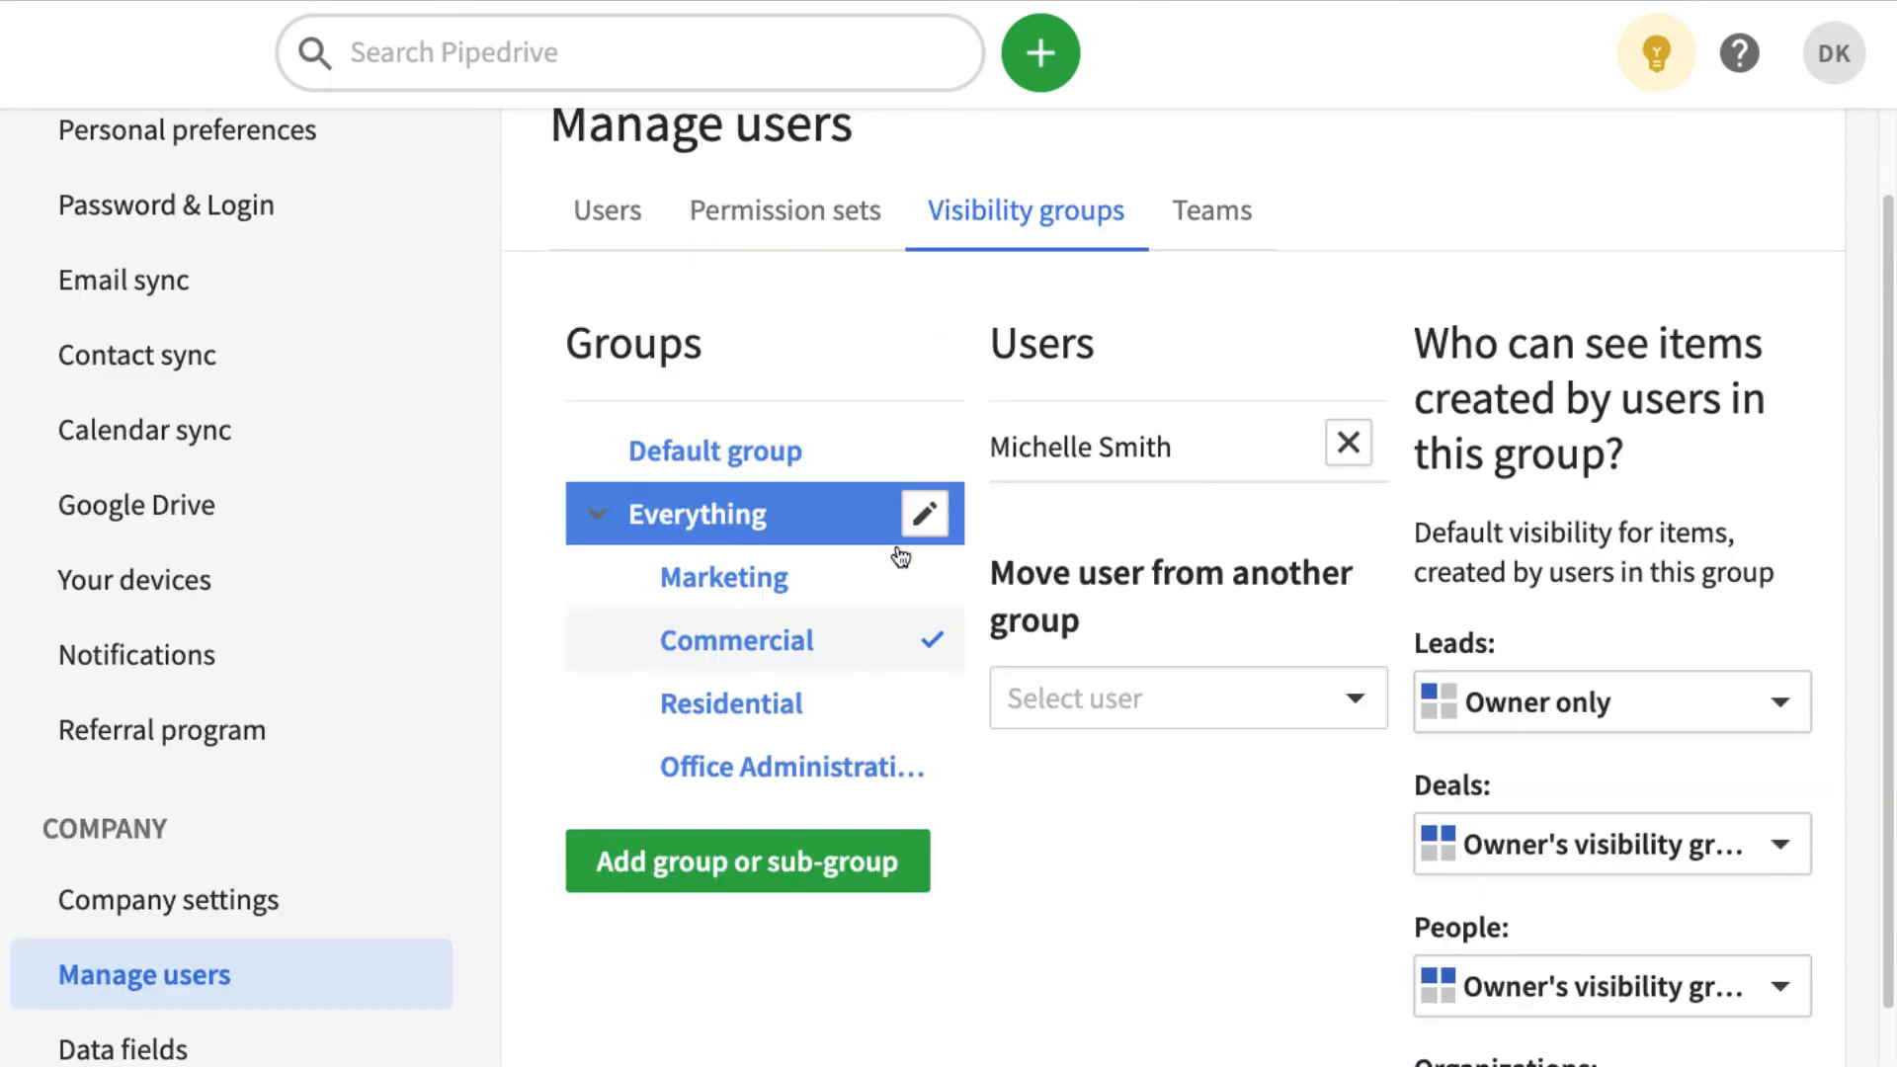
click(783, 869)
click(609, 124)
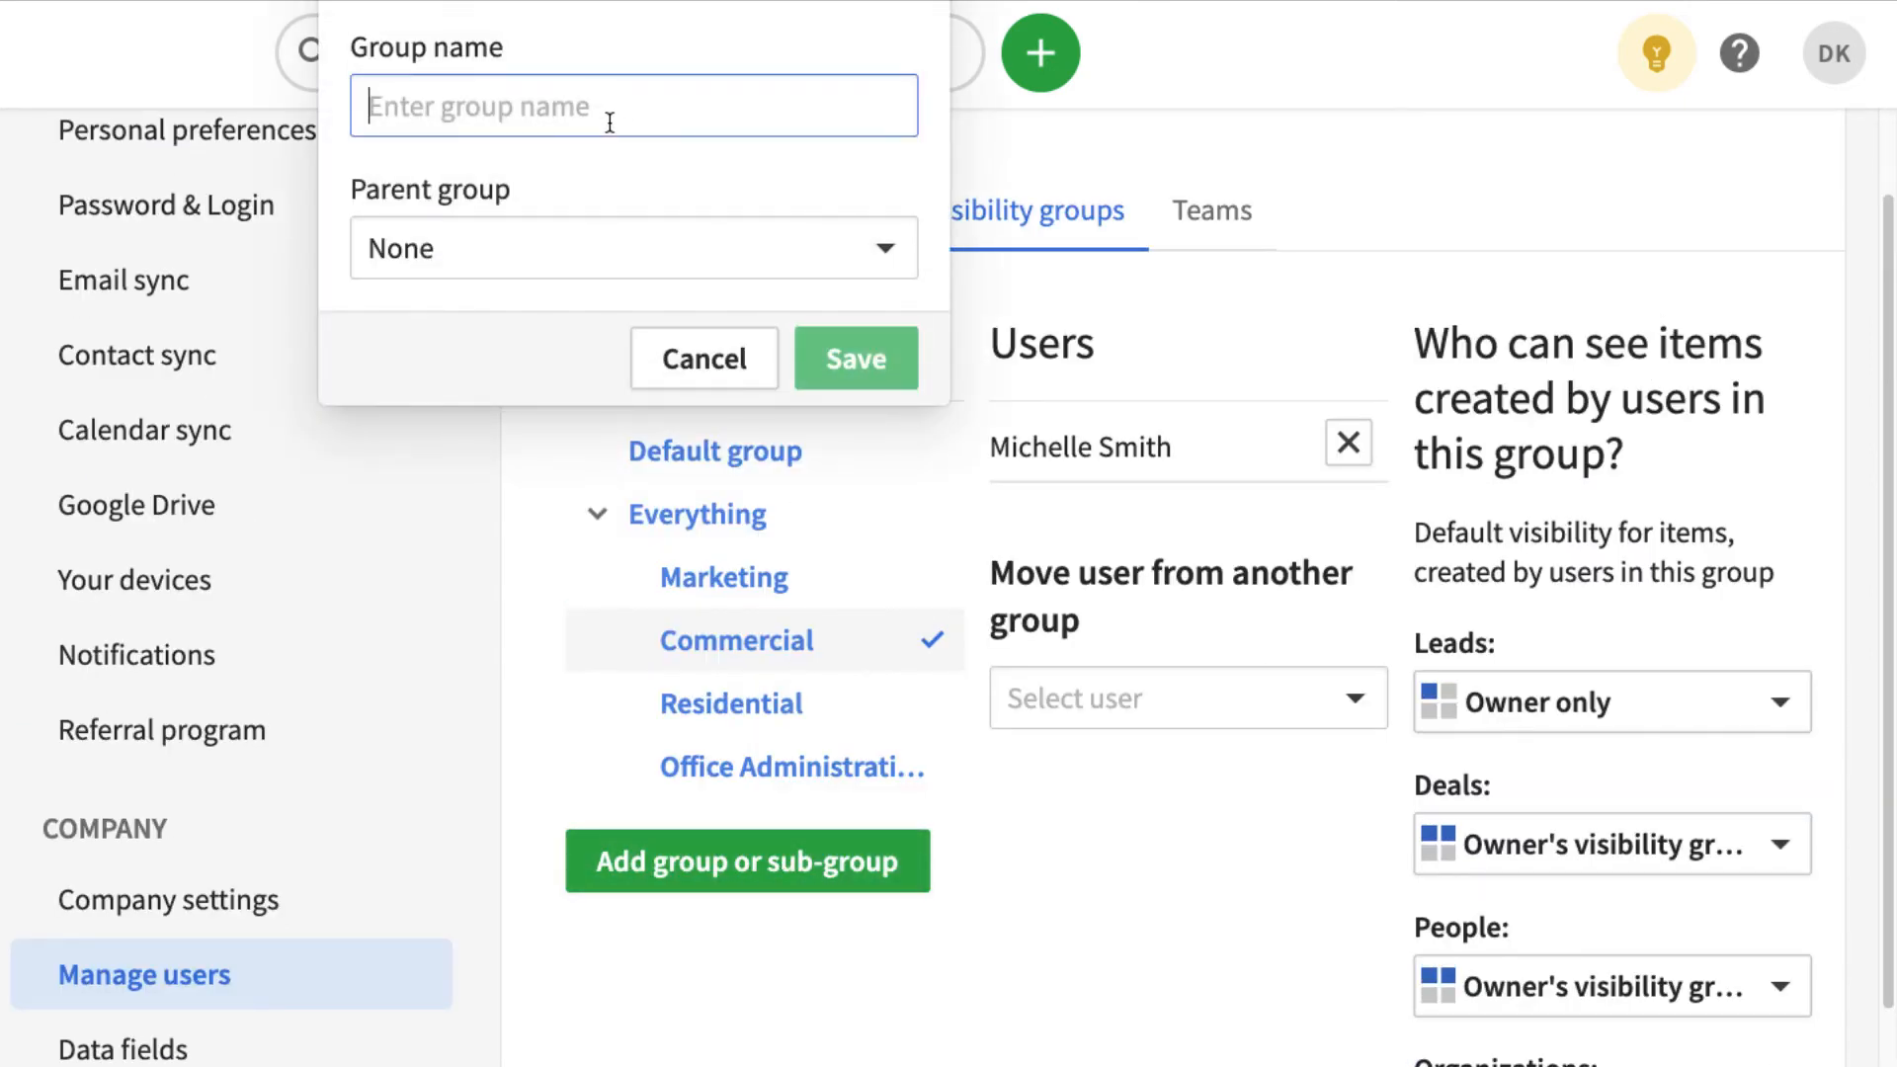
click(585, 241)
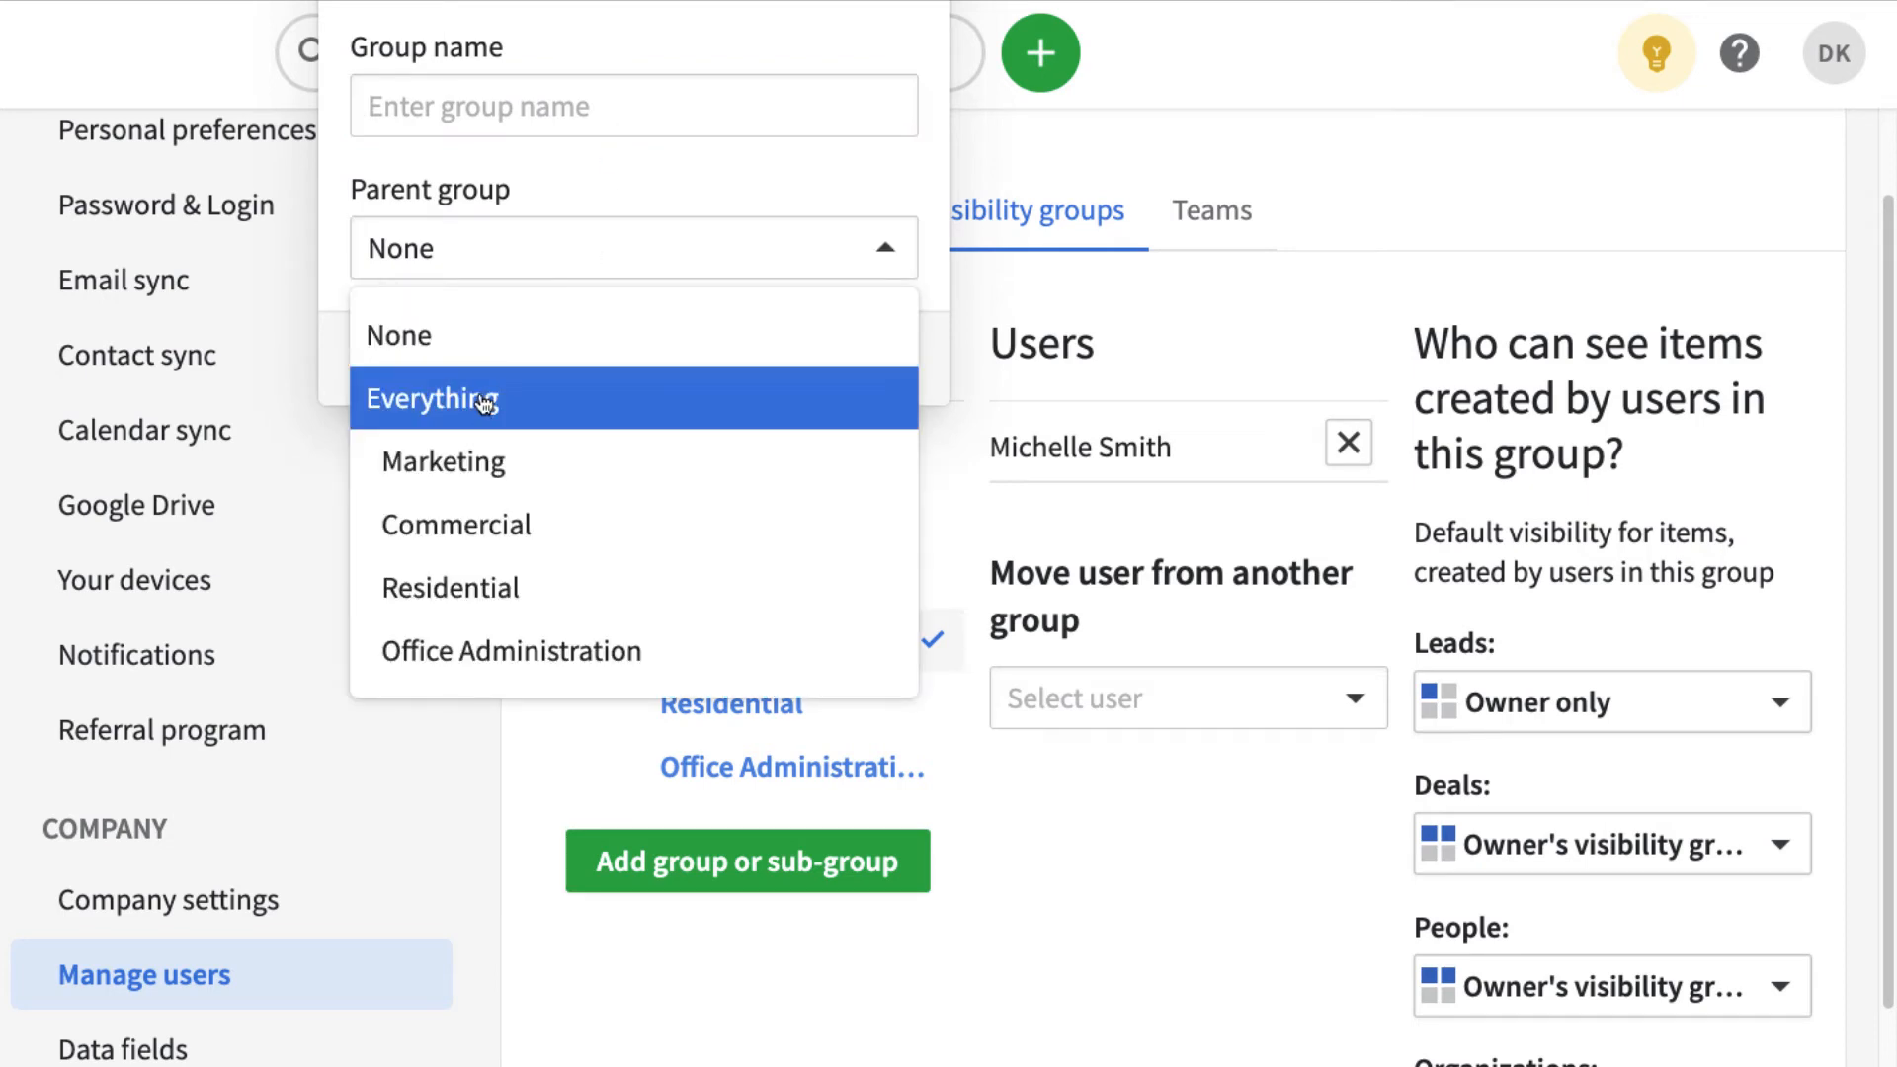
click(735, 160)
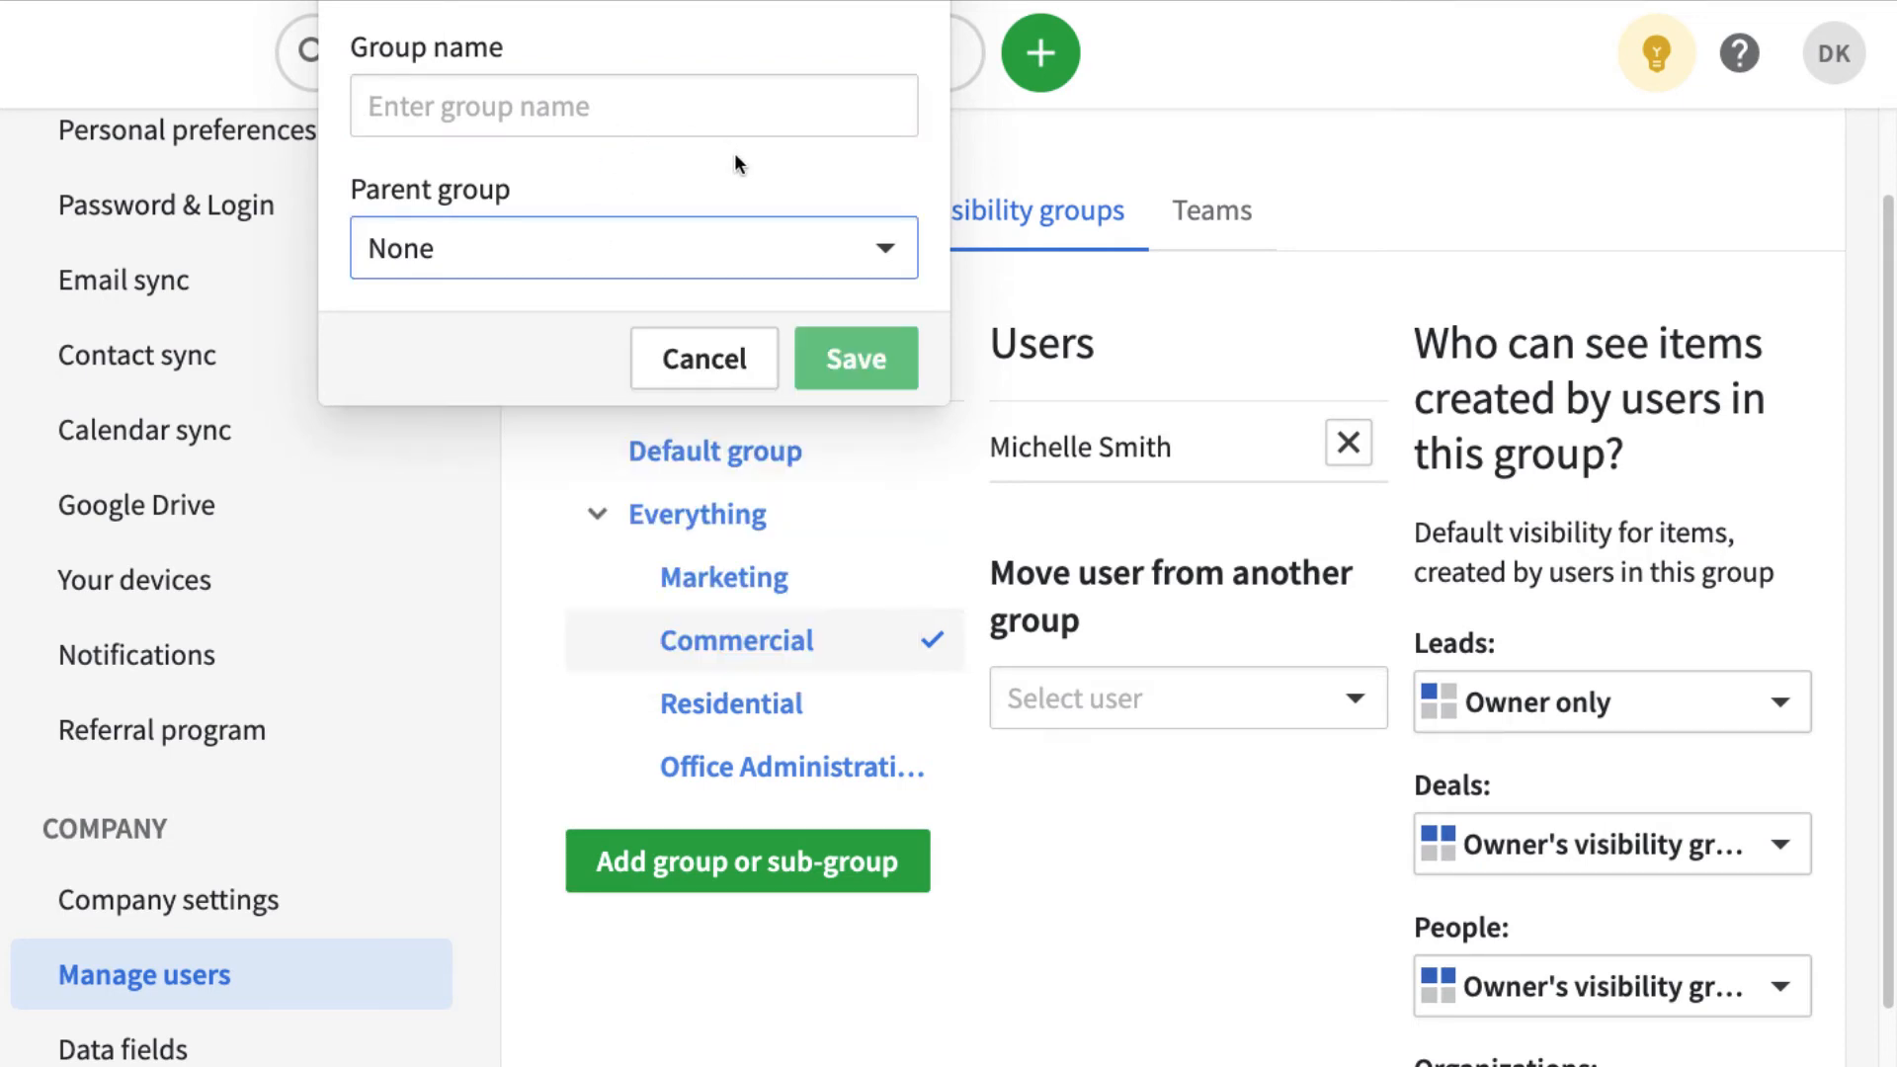
key(Escape)
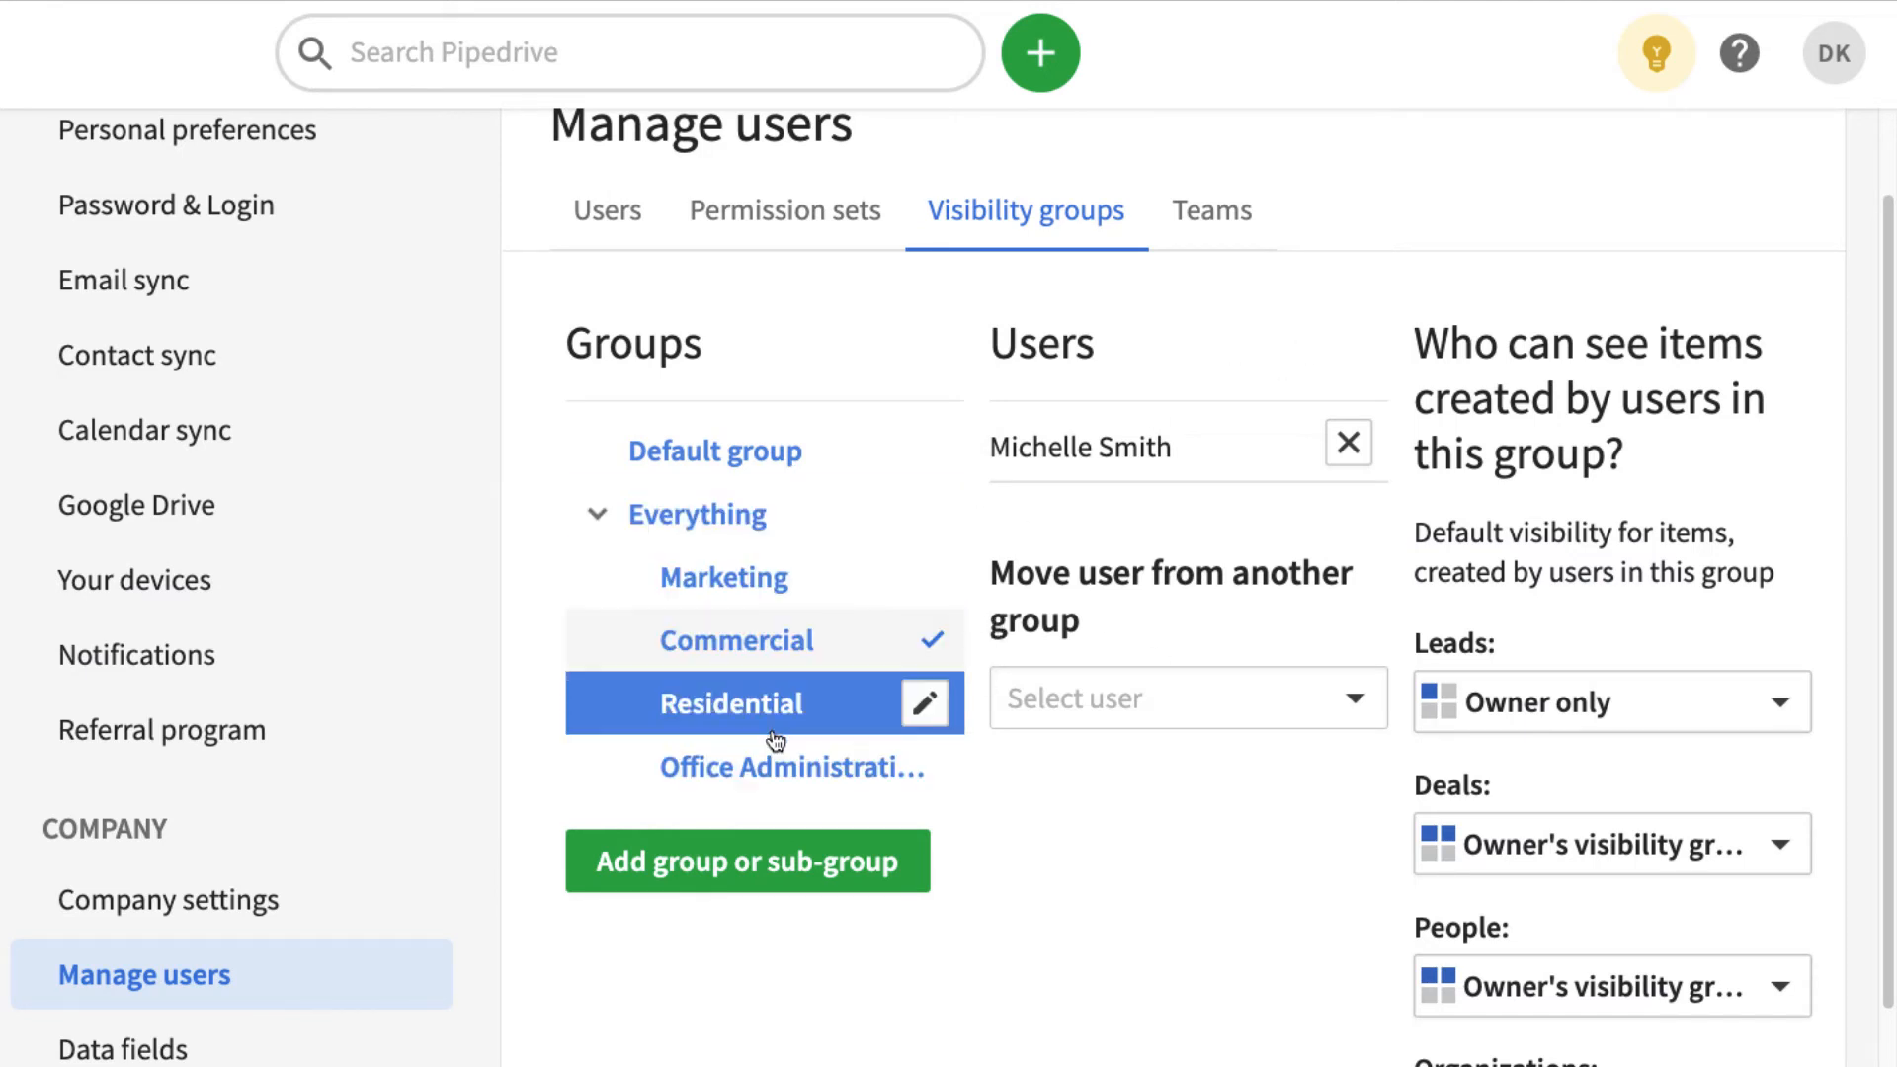
- Move the Commercial group's user into the Marketing visibility group and review the group's default item visibility
click(761, 581)
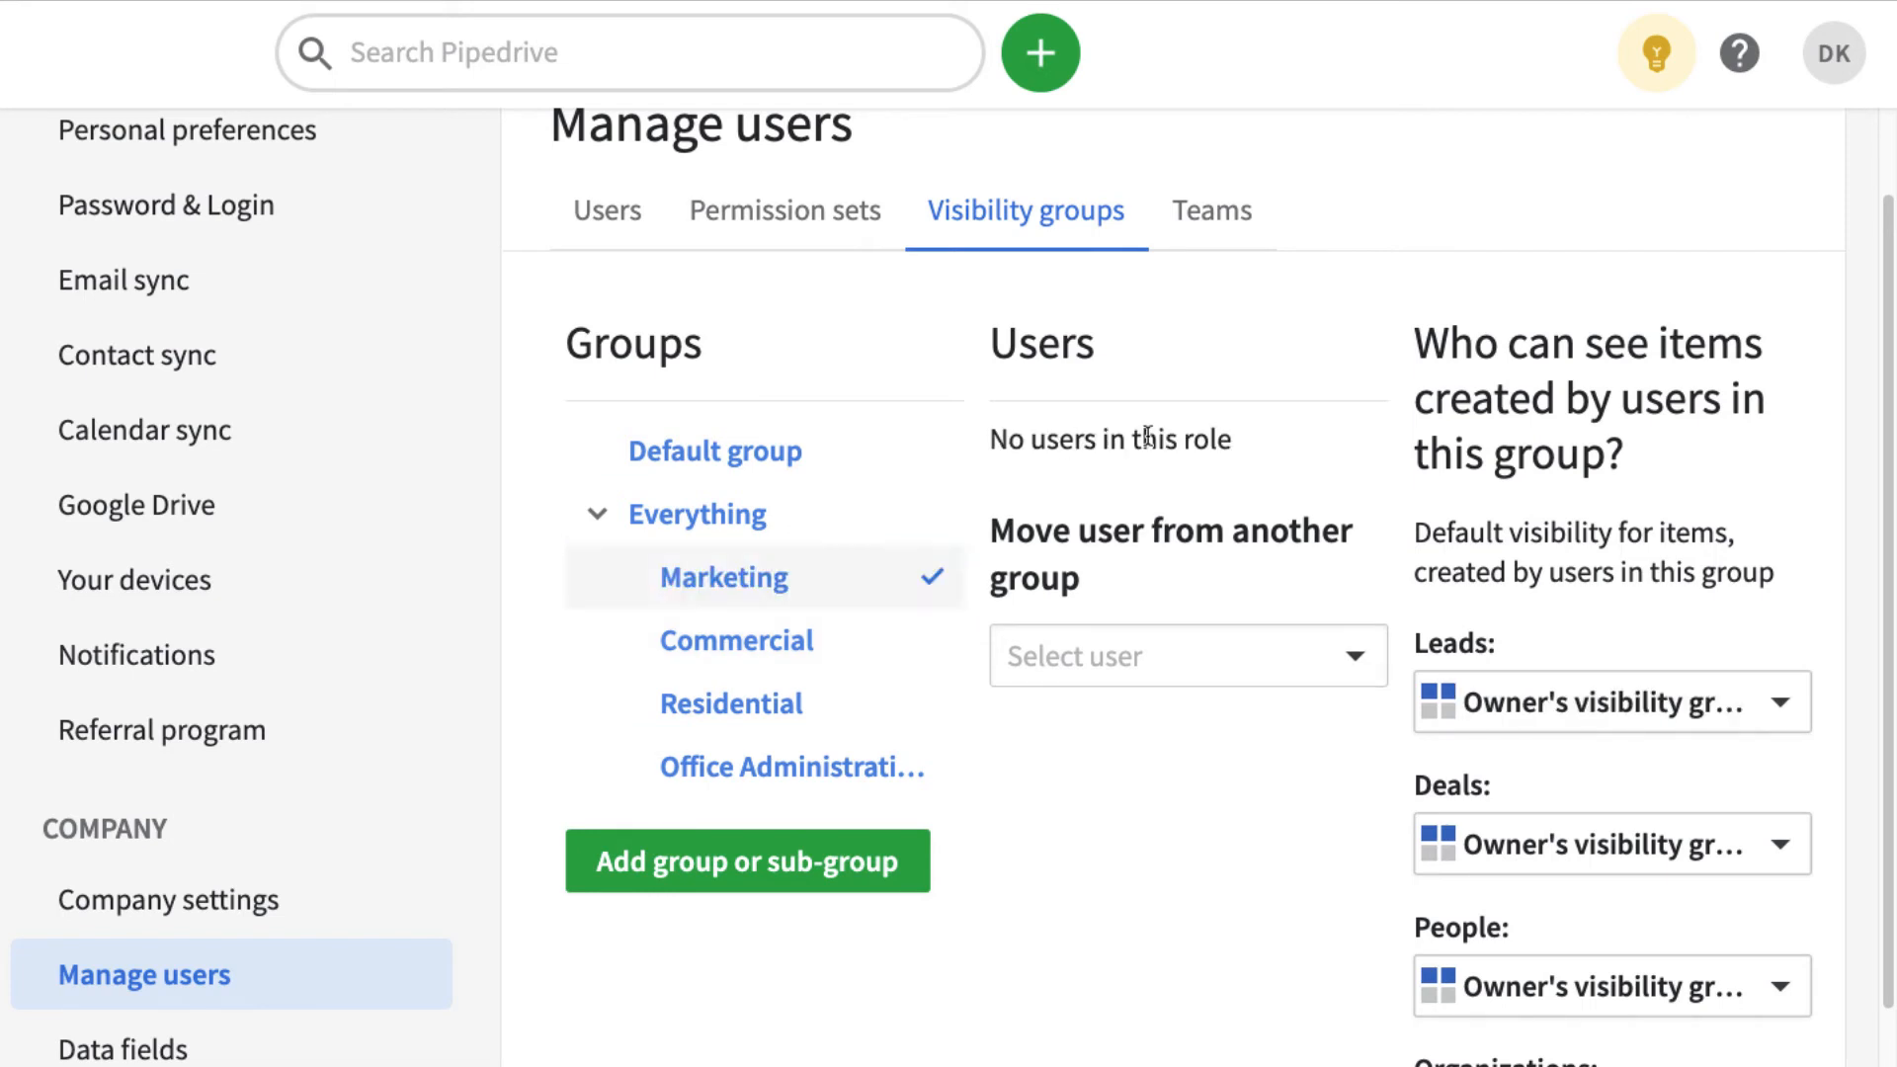
click(1218, 644)
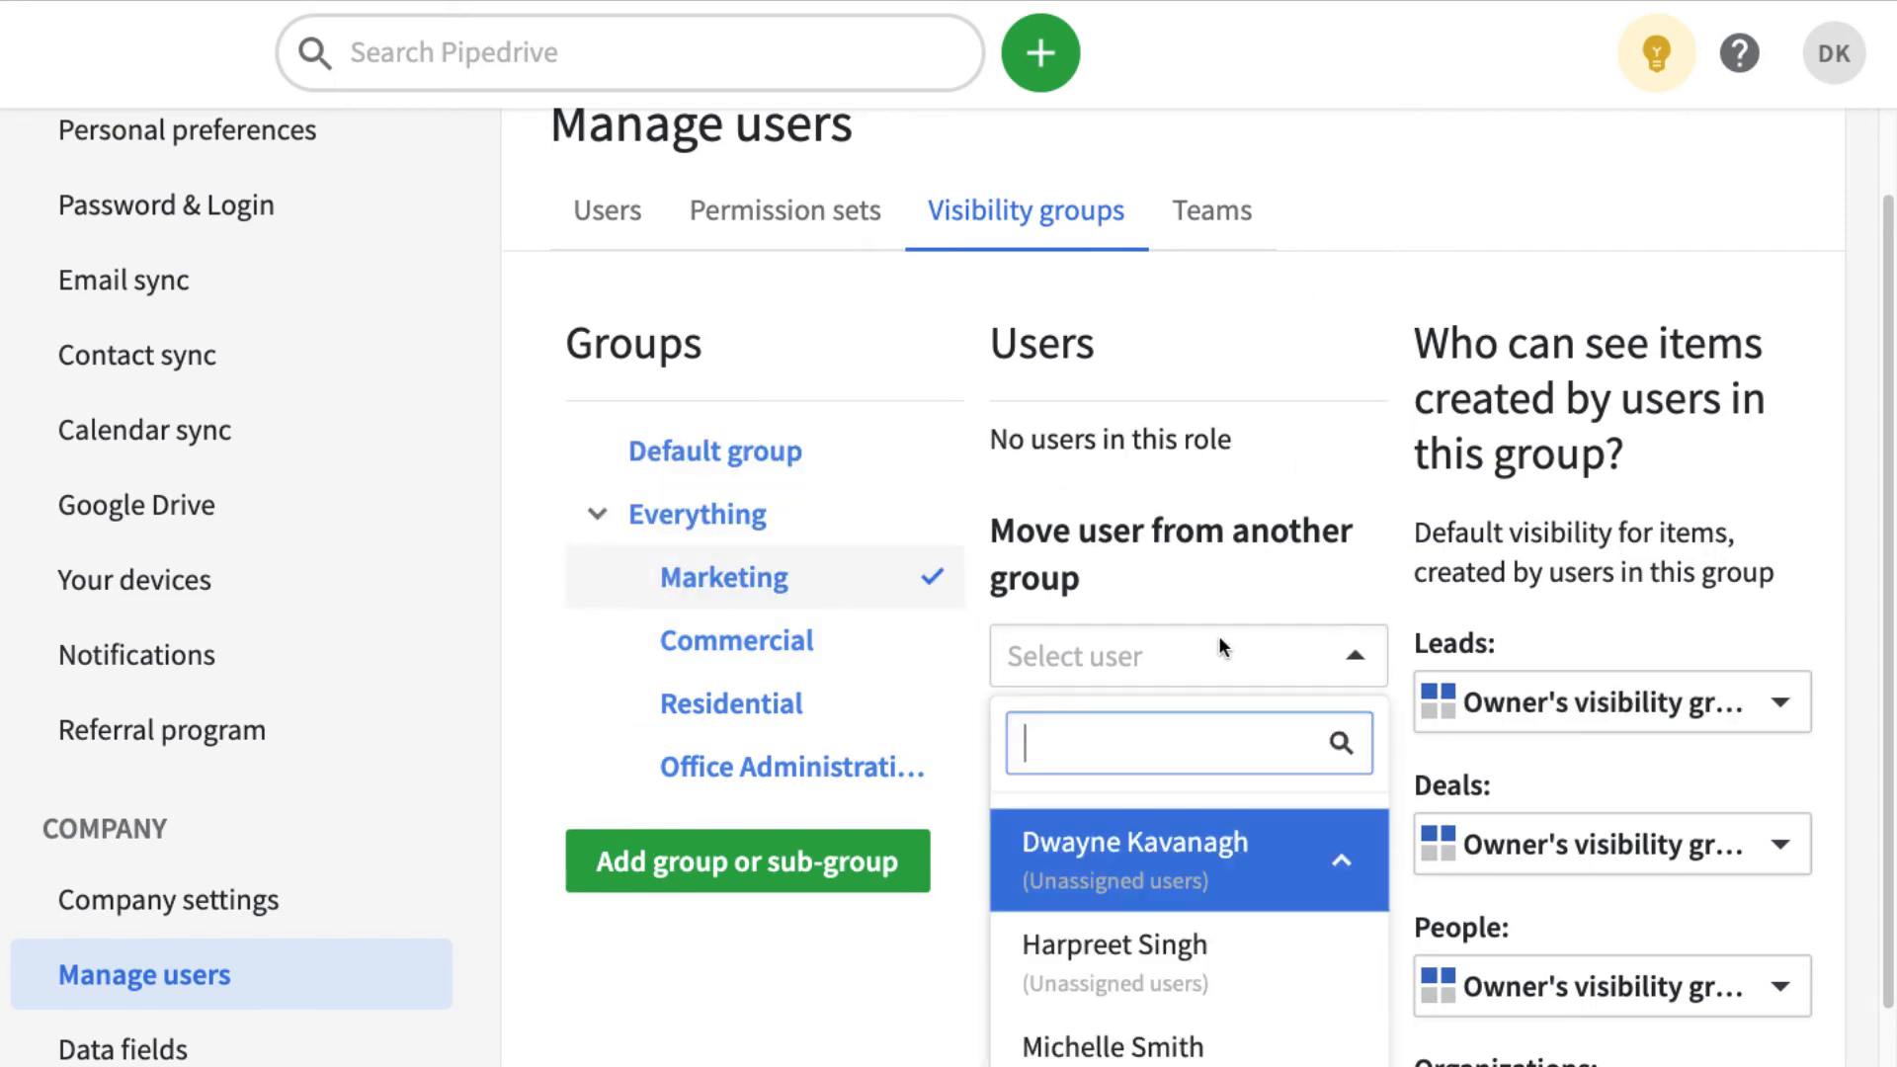
click(1204, 1050)
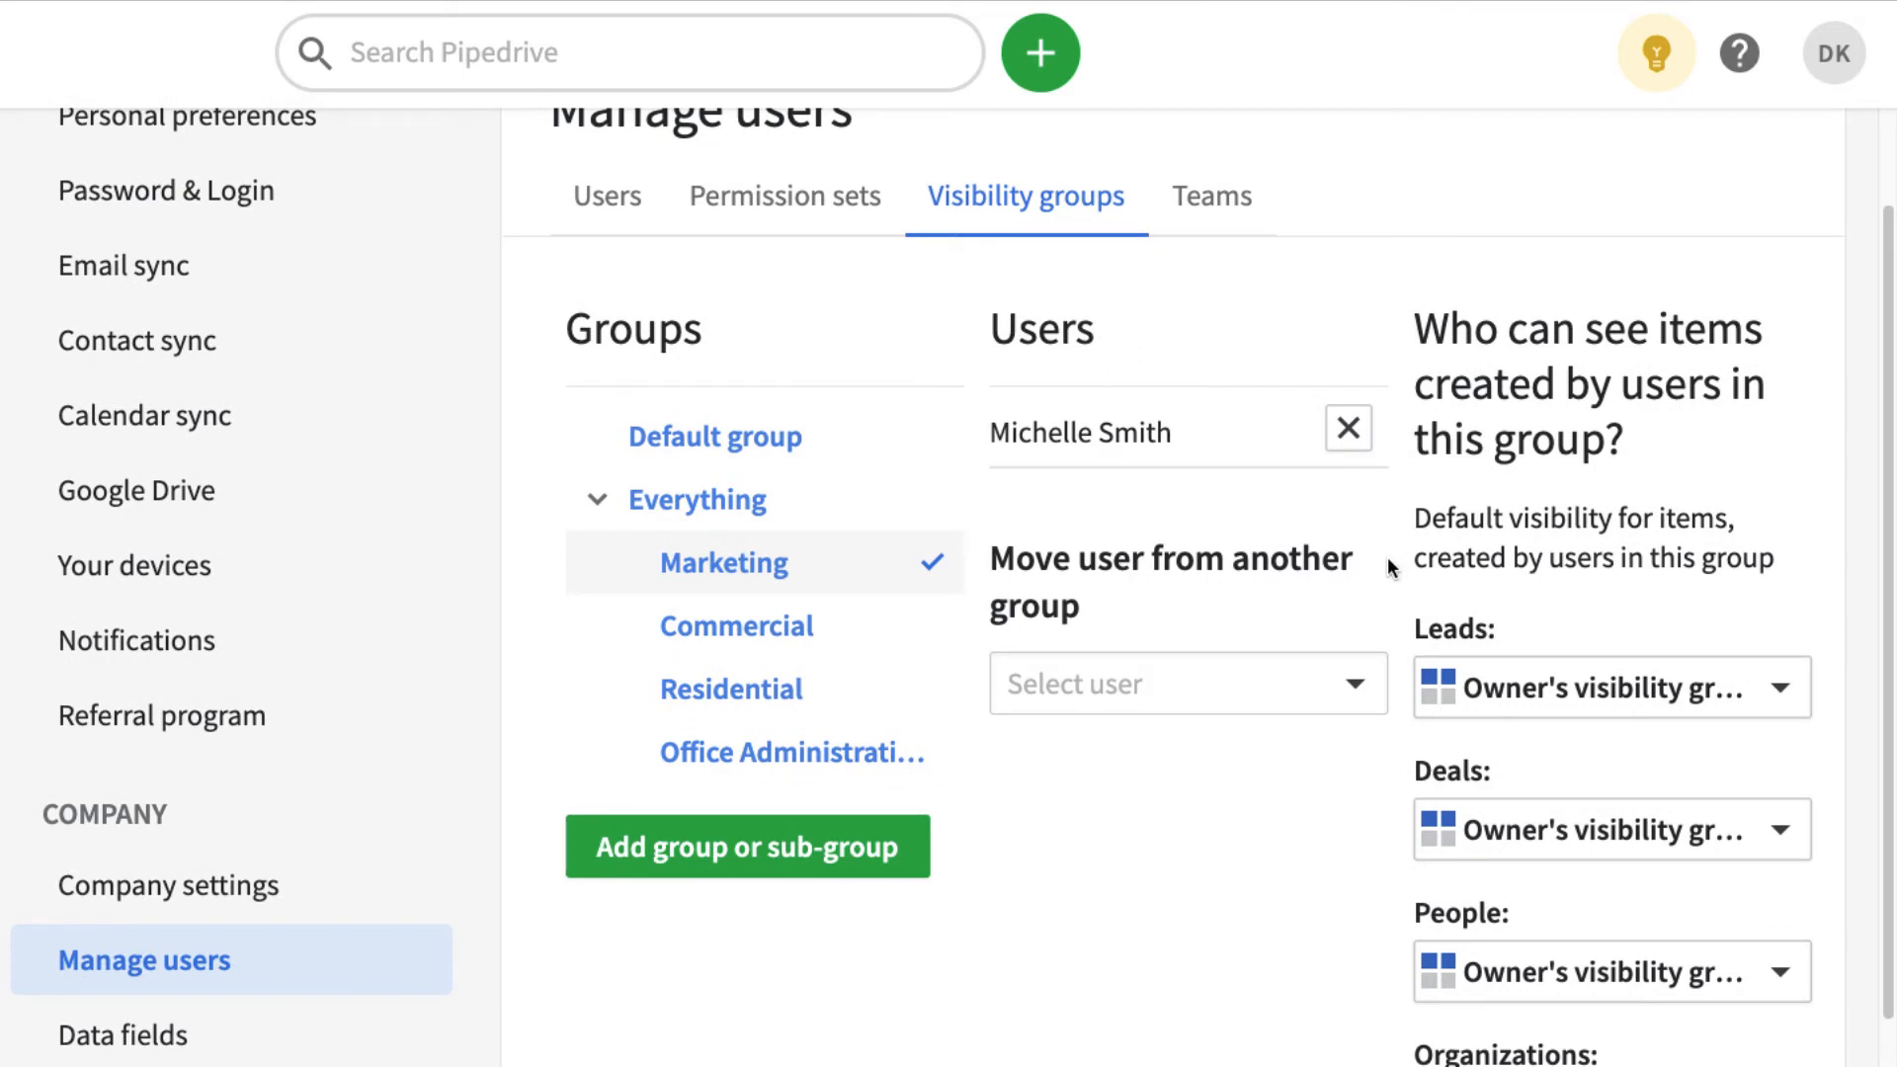
scroll(1476, 504, down, 1)
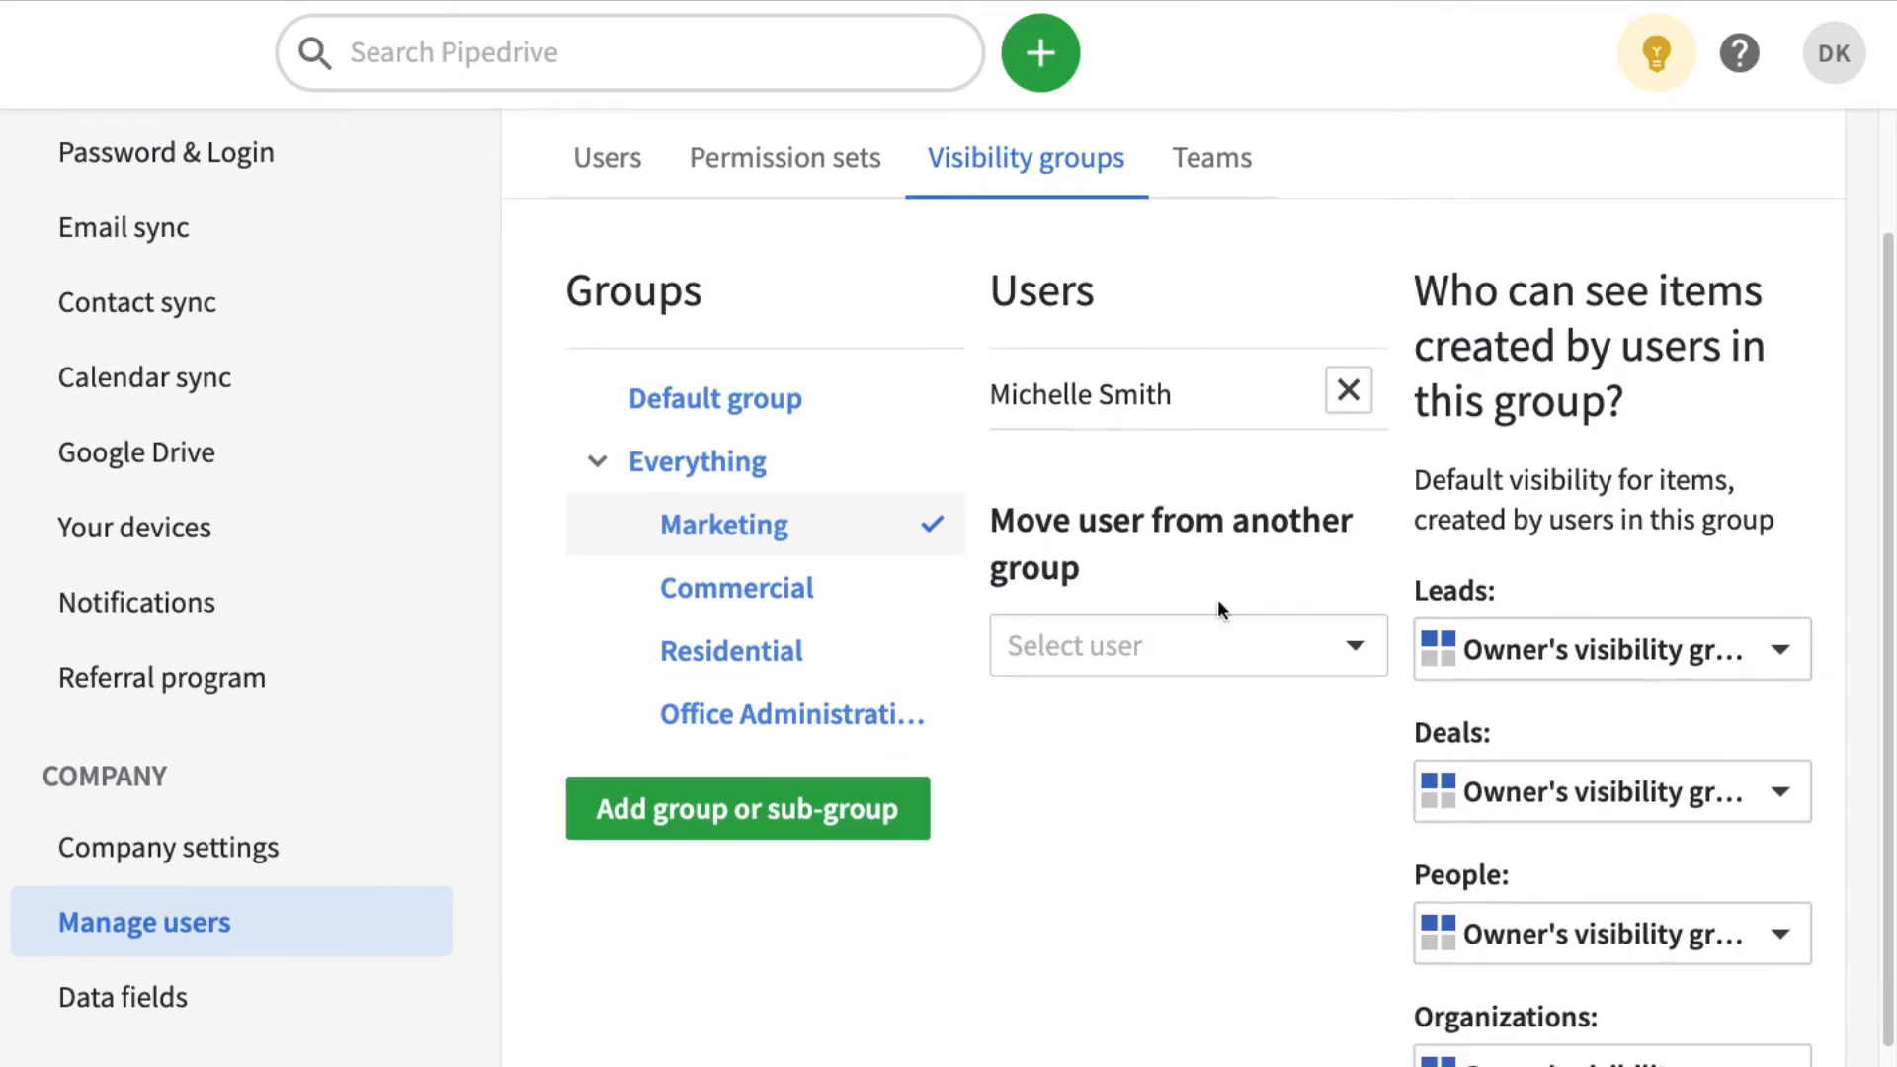
scroll(1324, 554, down, 3)
scroll(1320, 544, up, 5)
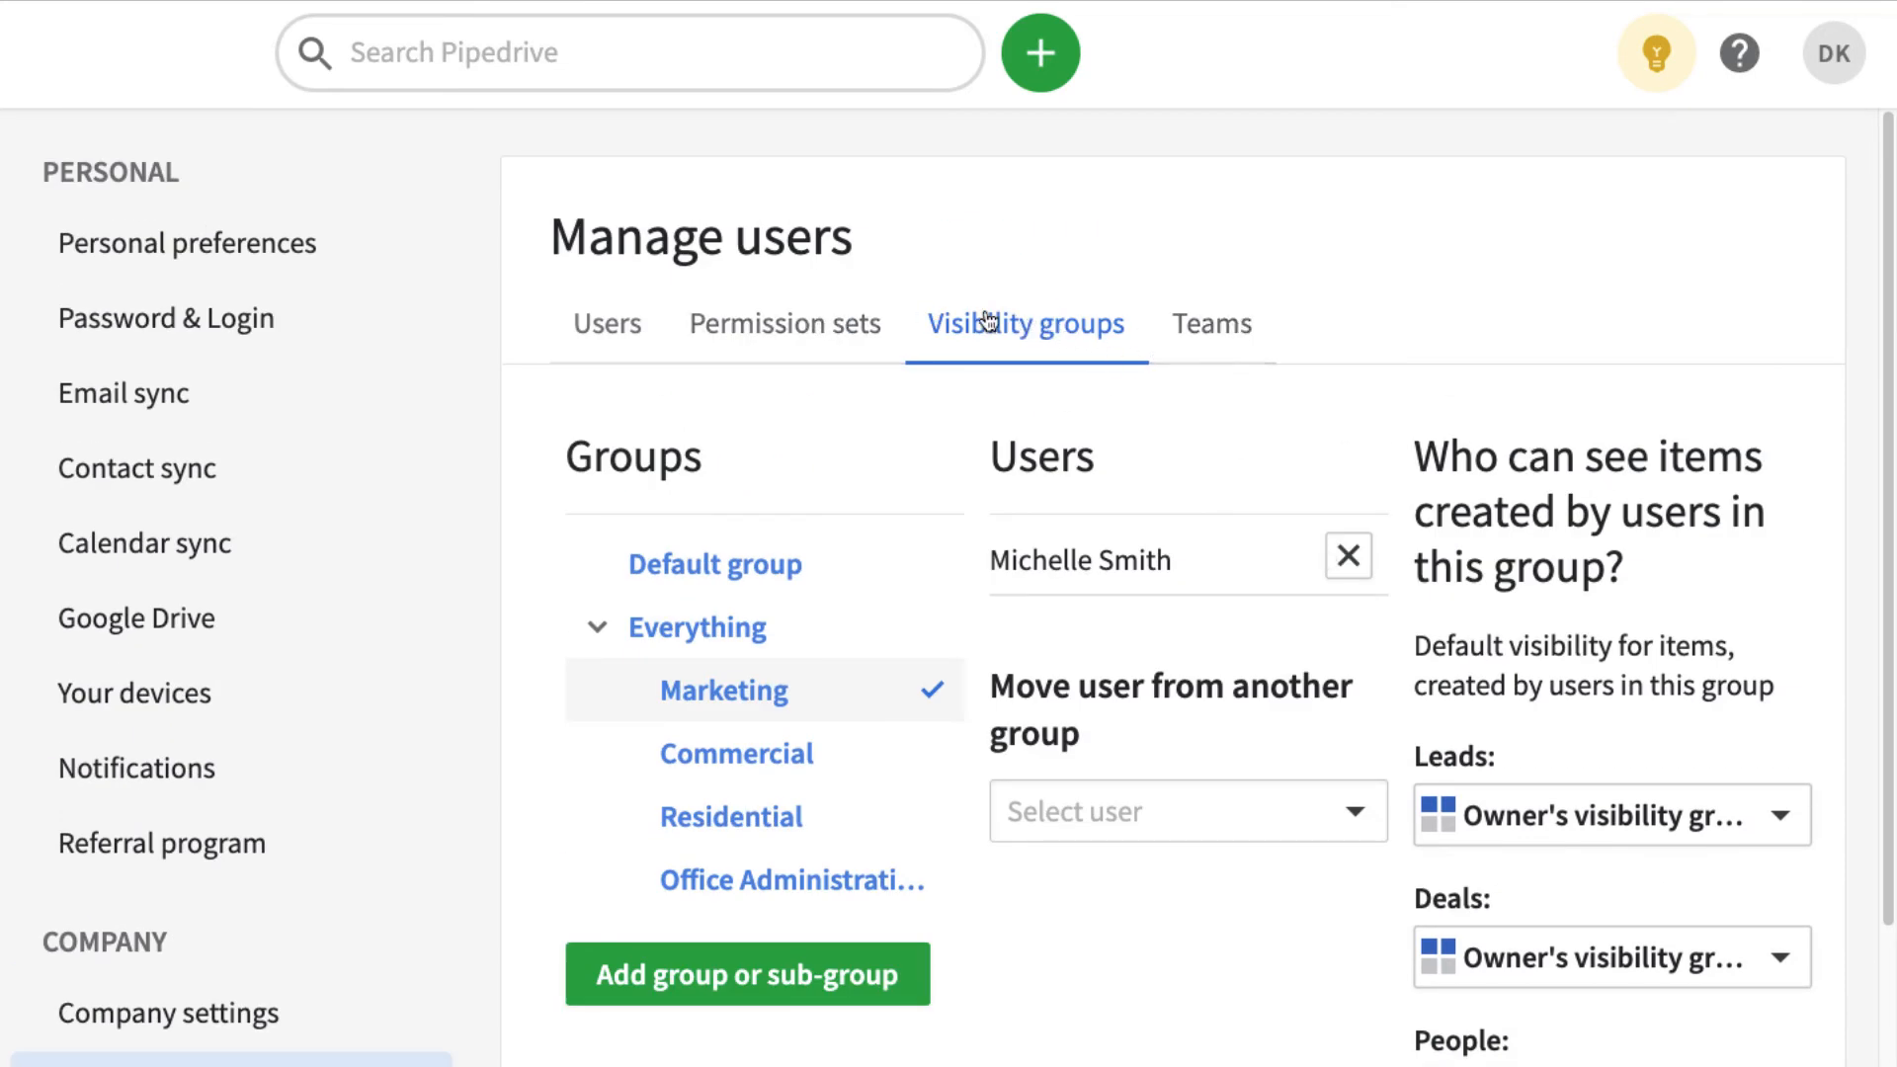
- Open the list of active users and review their permission sets and the available company settings
click(609, 326)
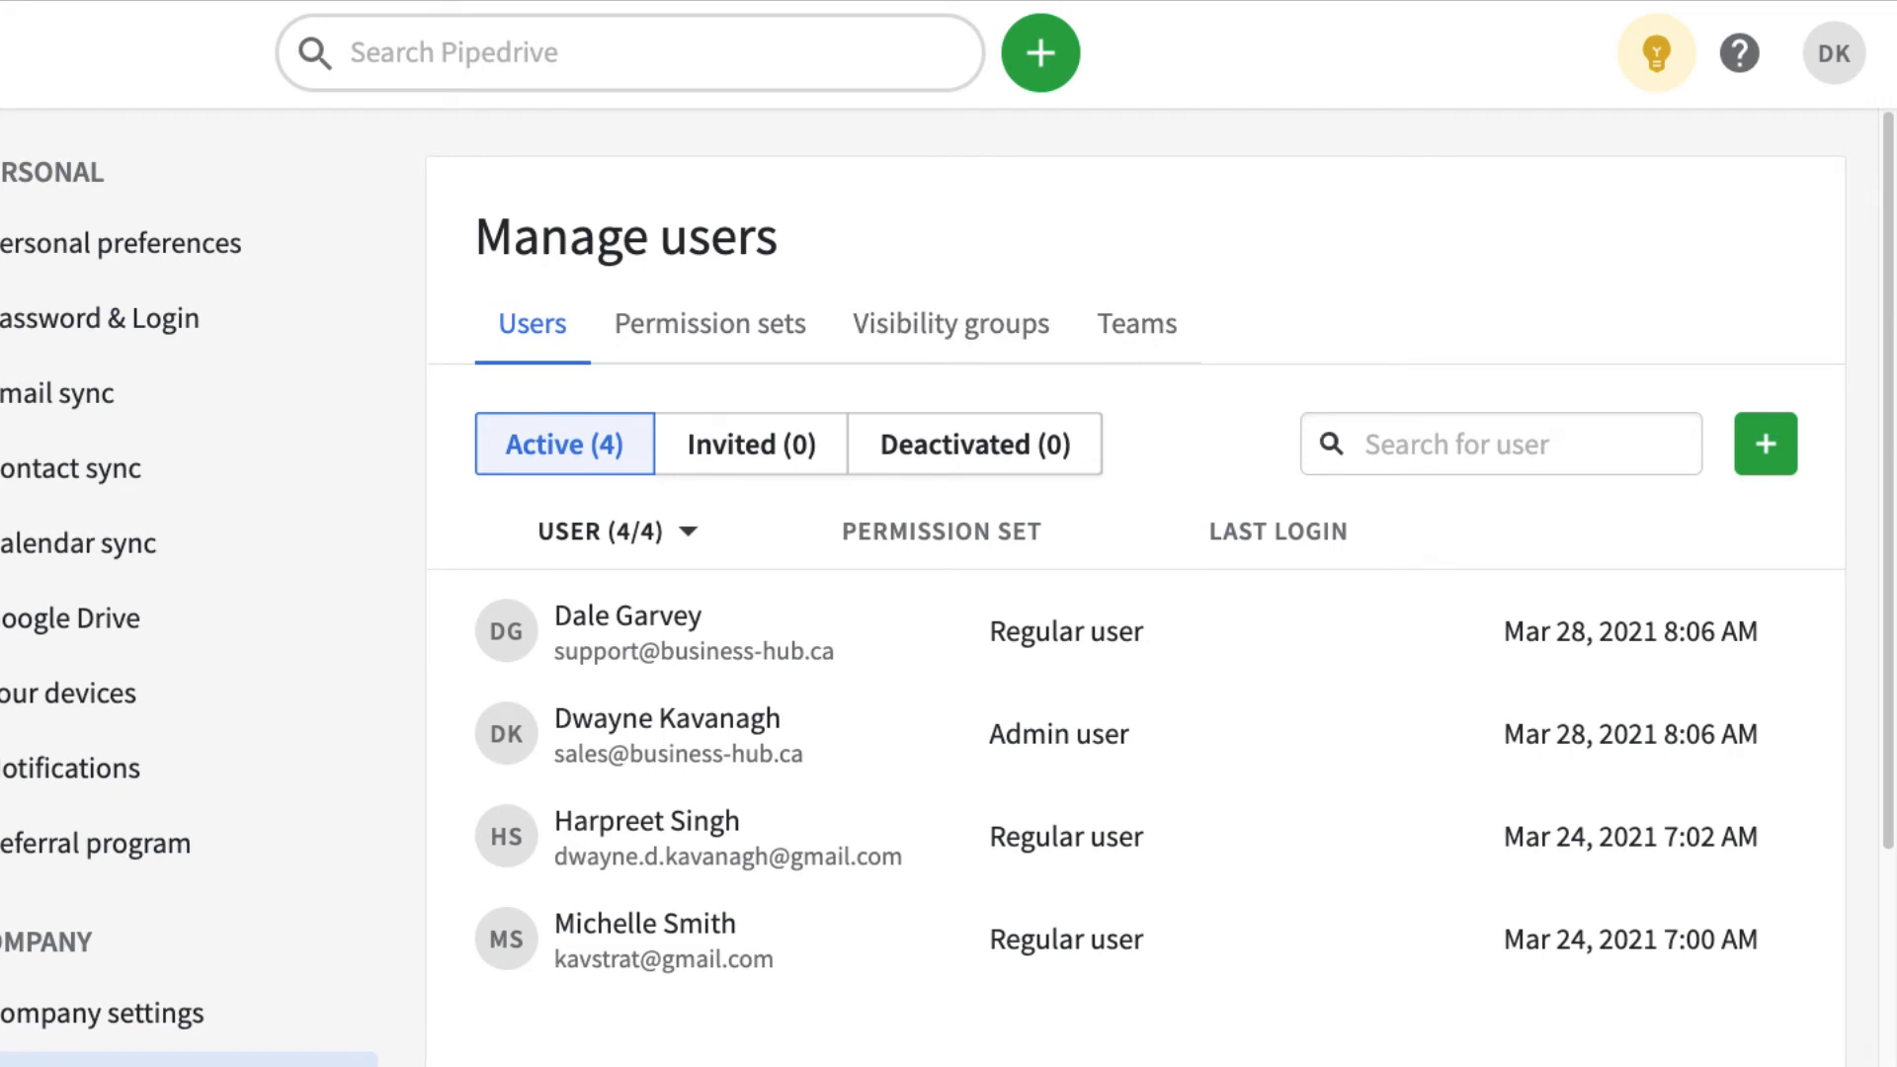
scroll(1232, 433, down, 1)
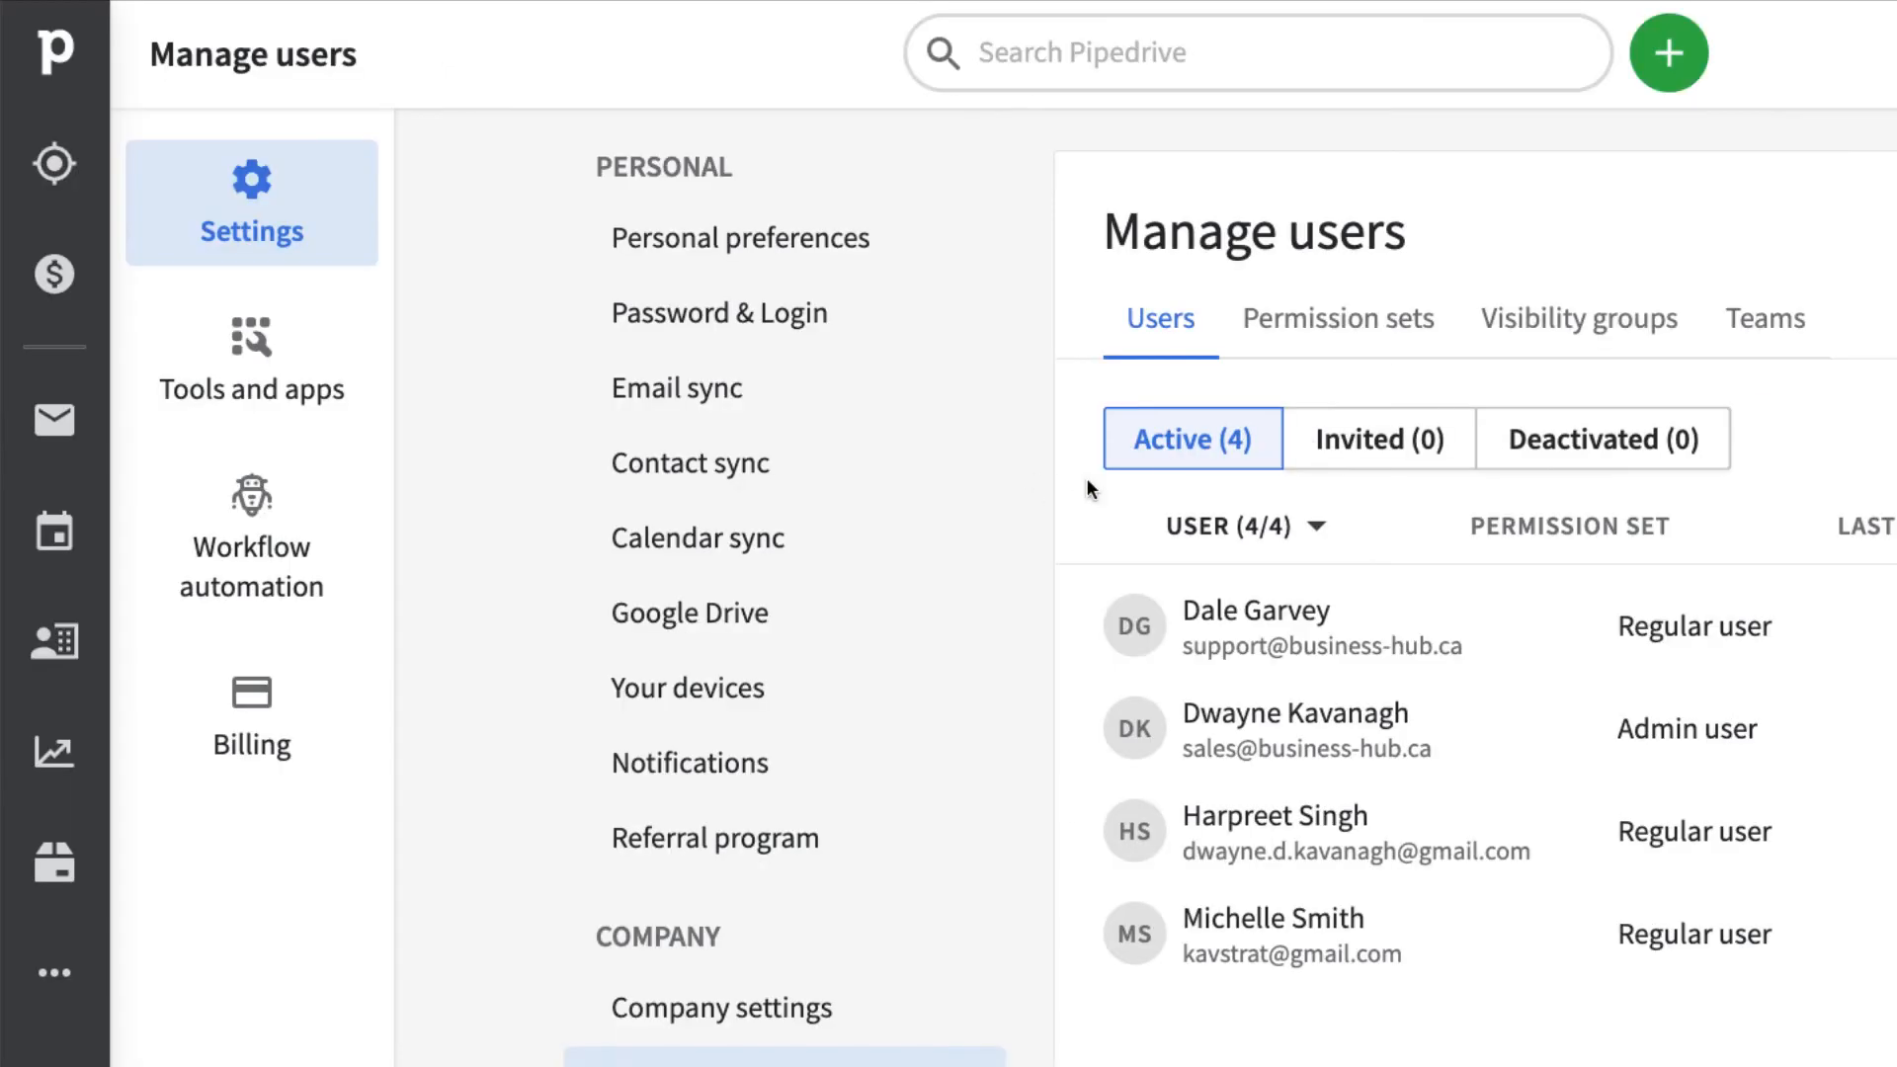
scroll(593, 741, down, 2)
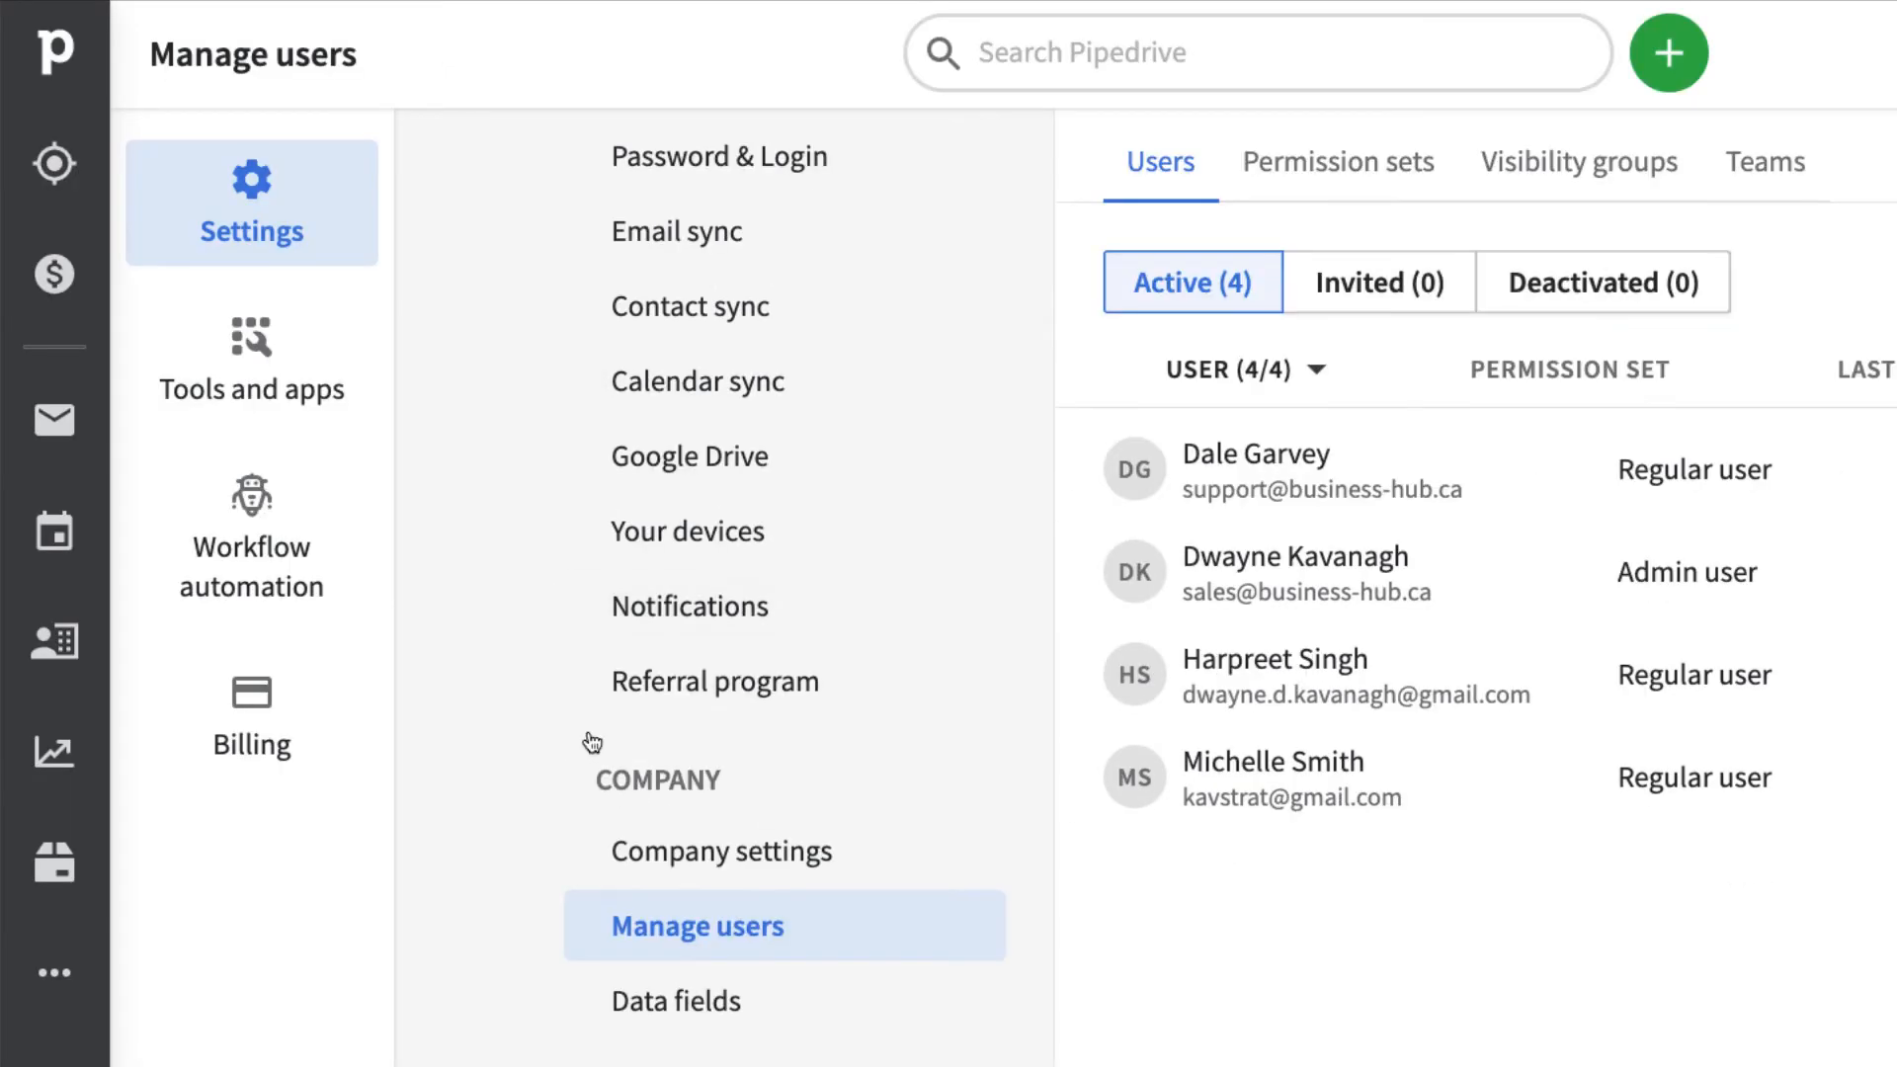
scroll(936, 612, down, 2)
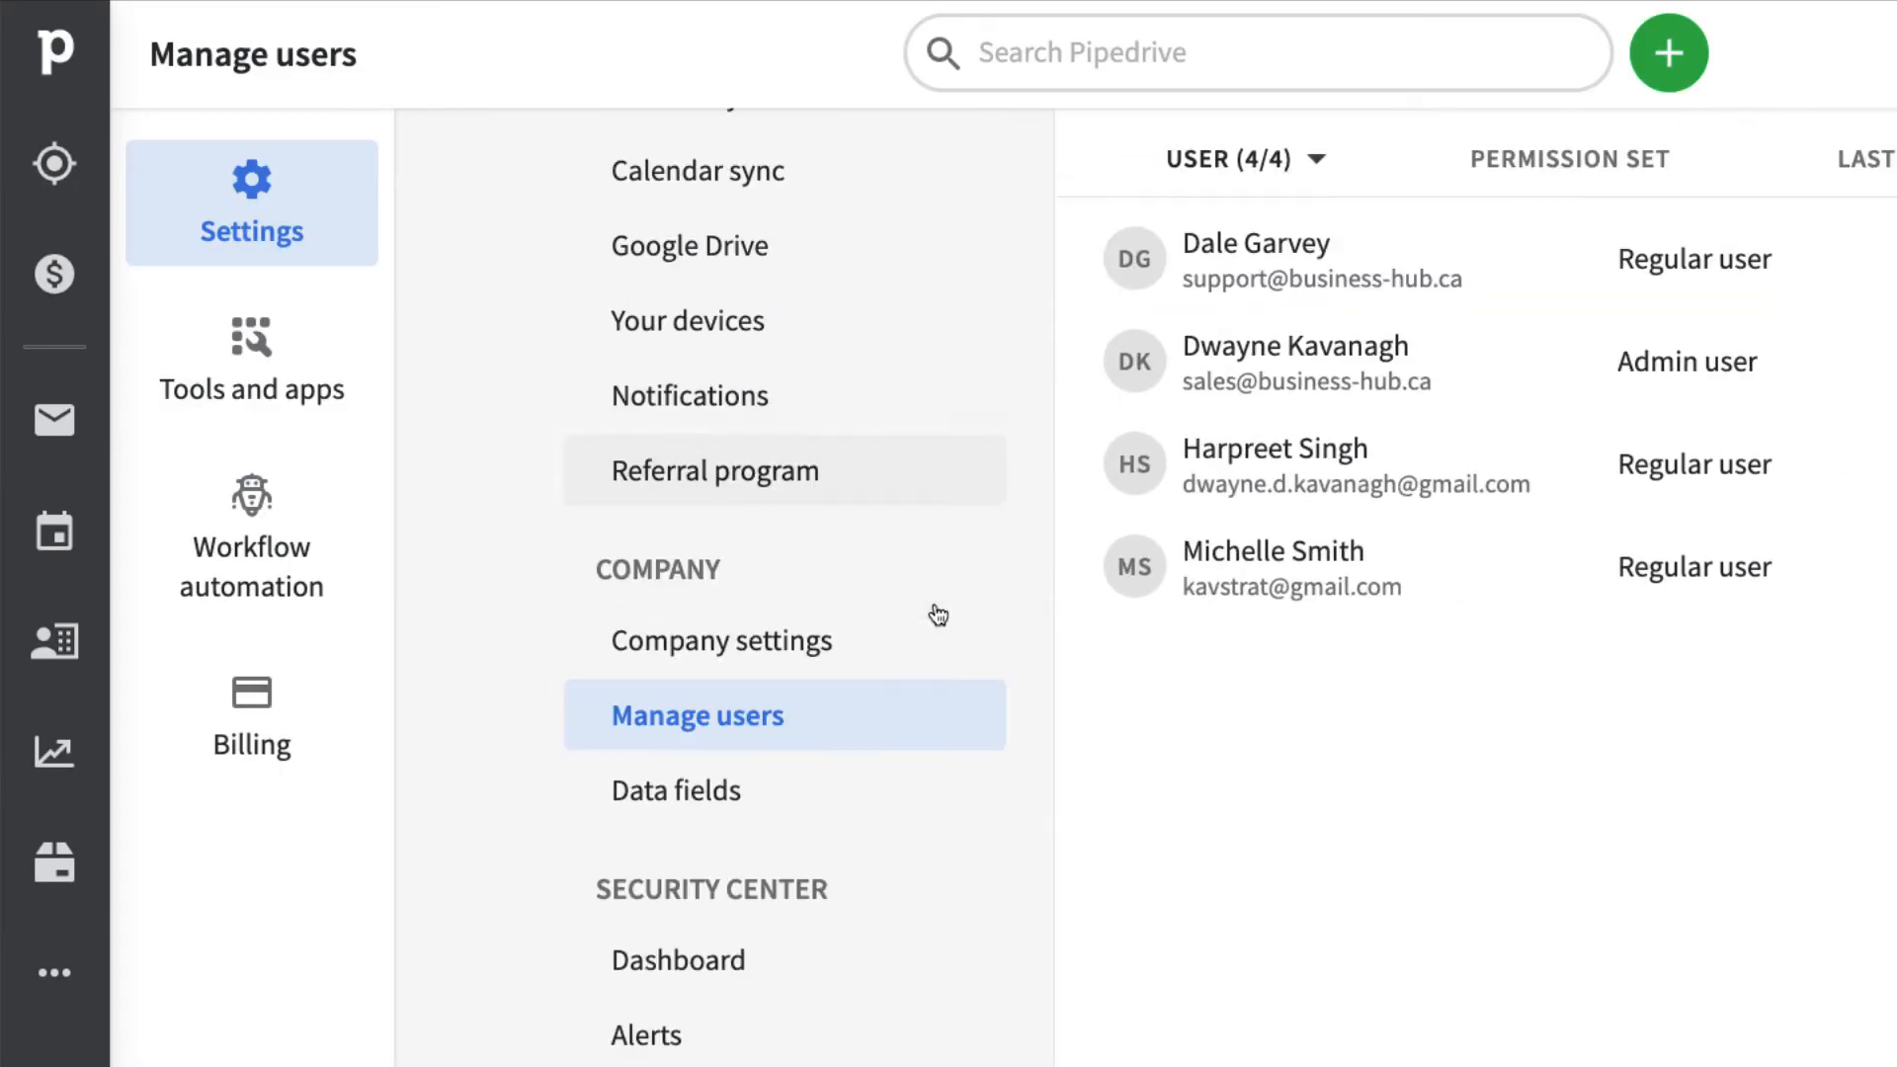
- Open Insights, start a new goal, and examine the goal types offered for the Activity and Forecast entities
click(48, 755)
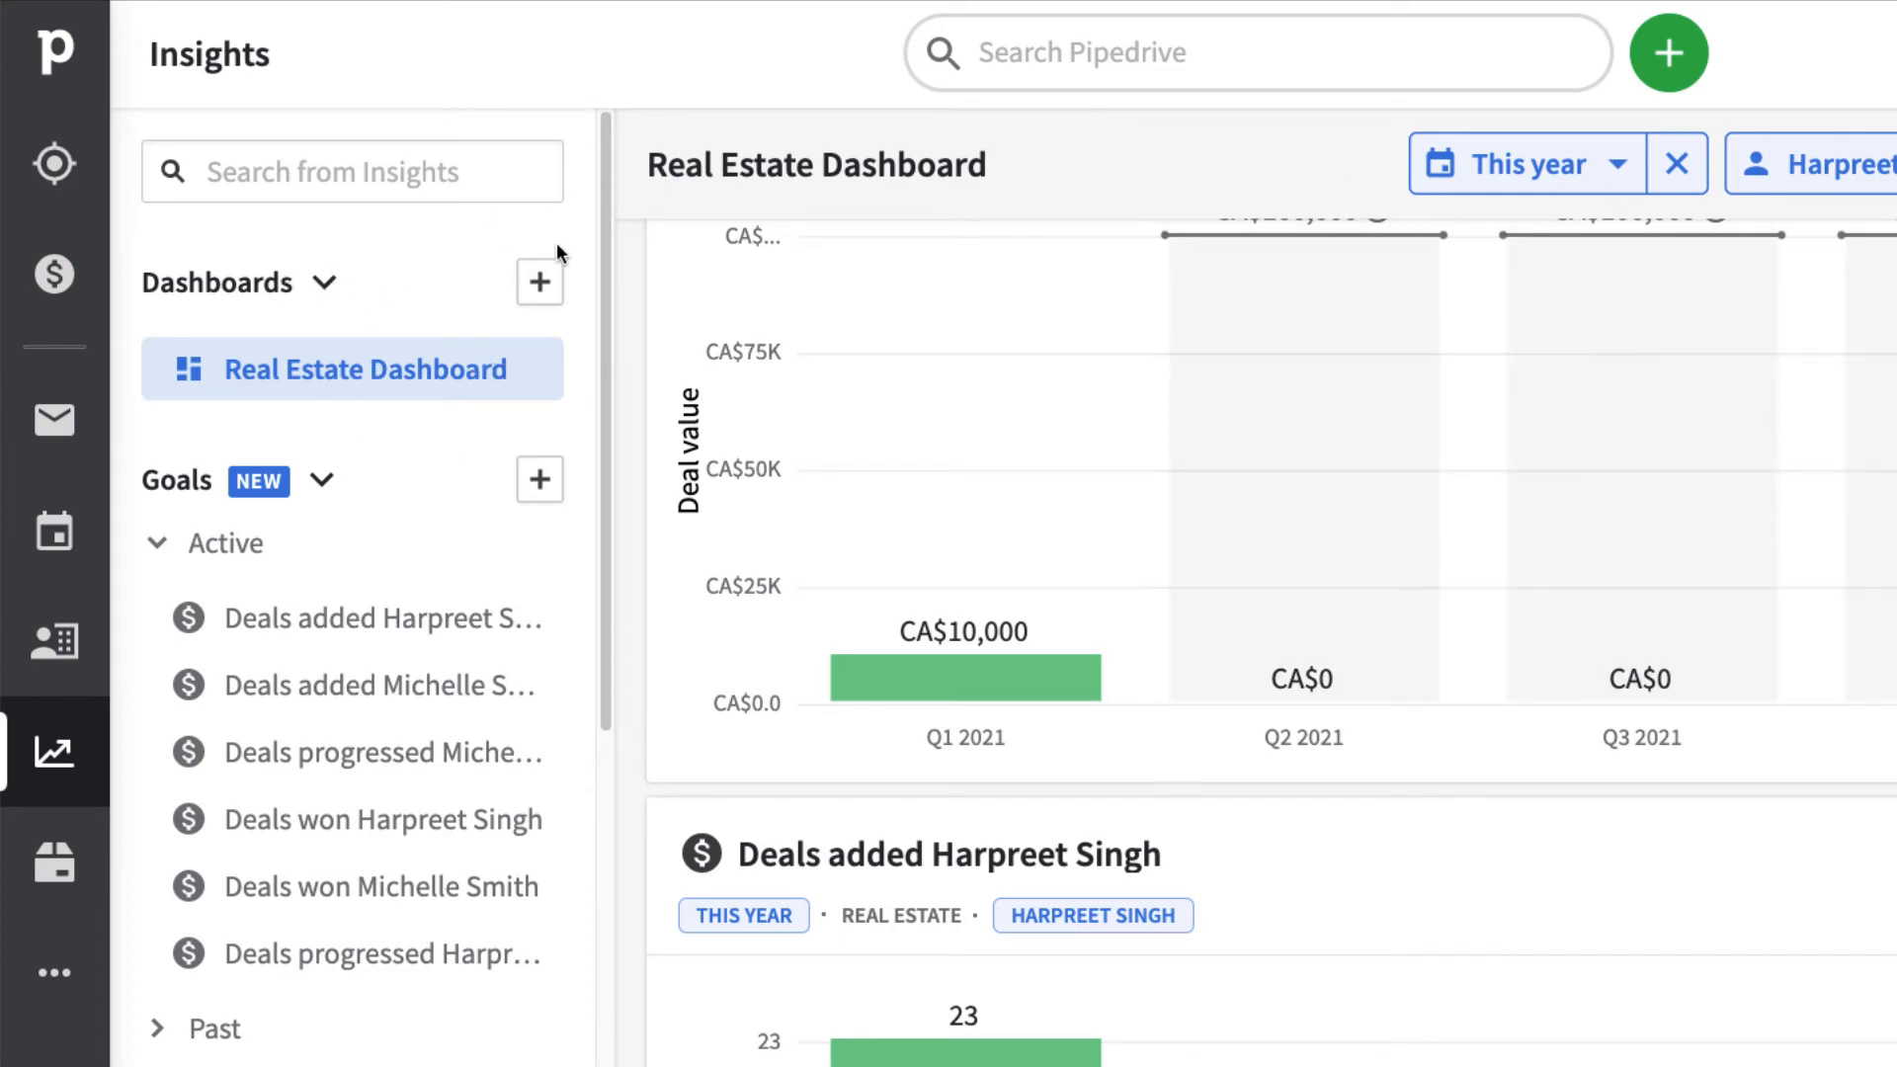
scroll(397, 425, down, 1)
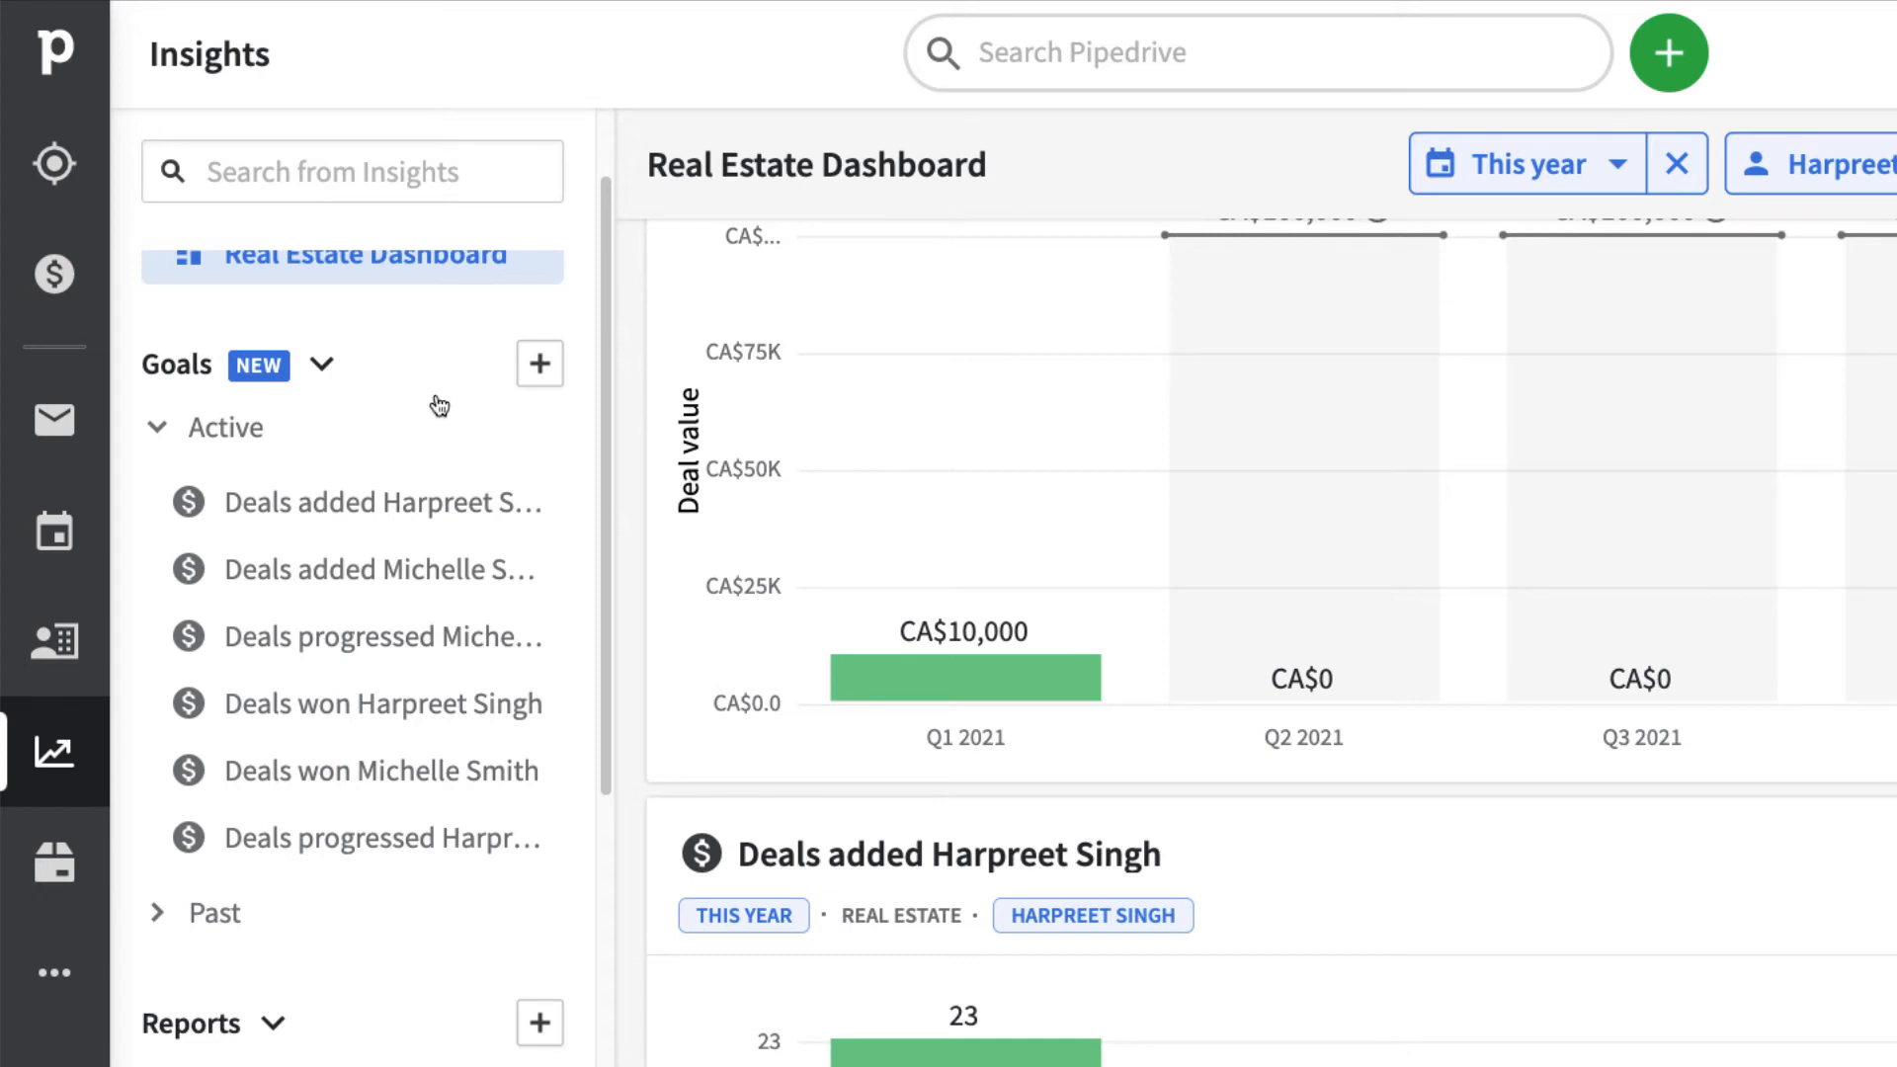
click(540, 373)
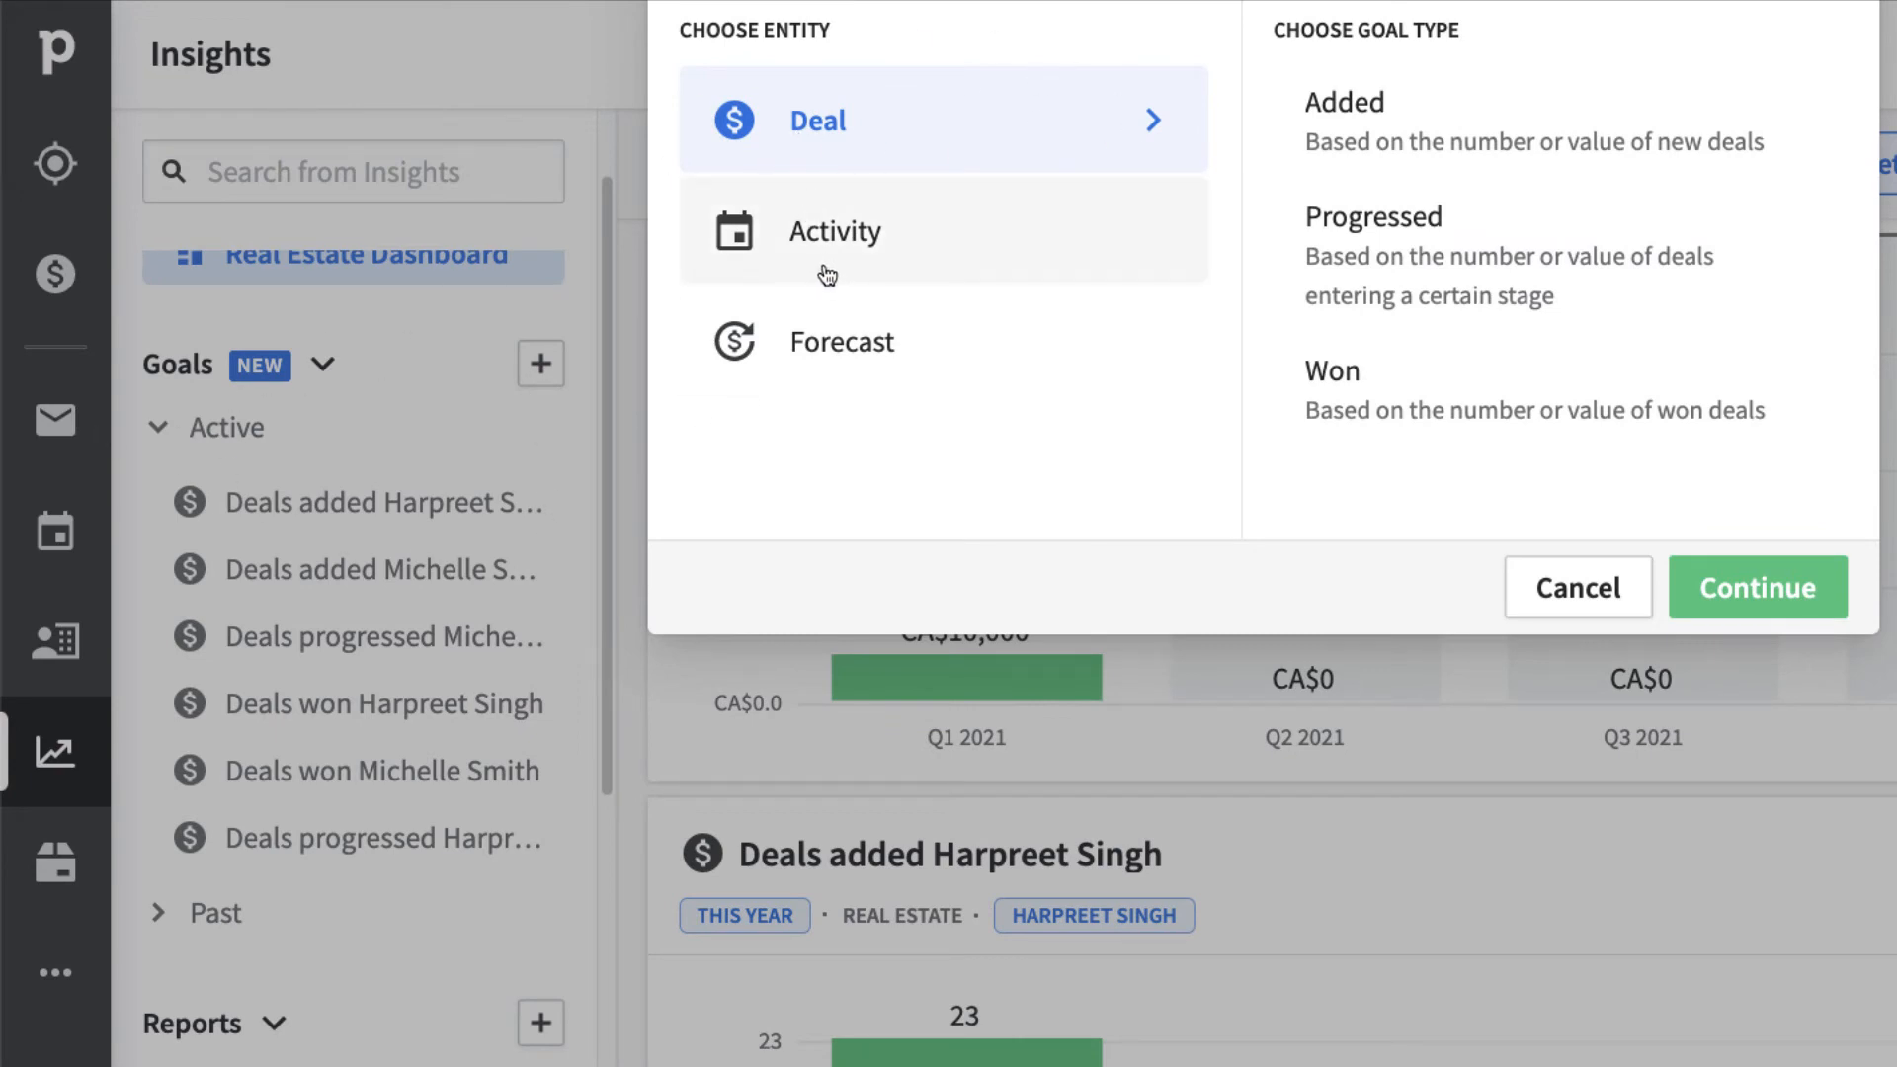
click(909, 250)
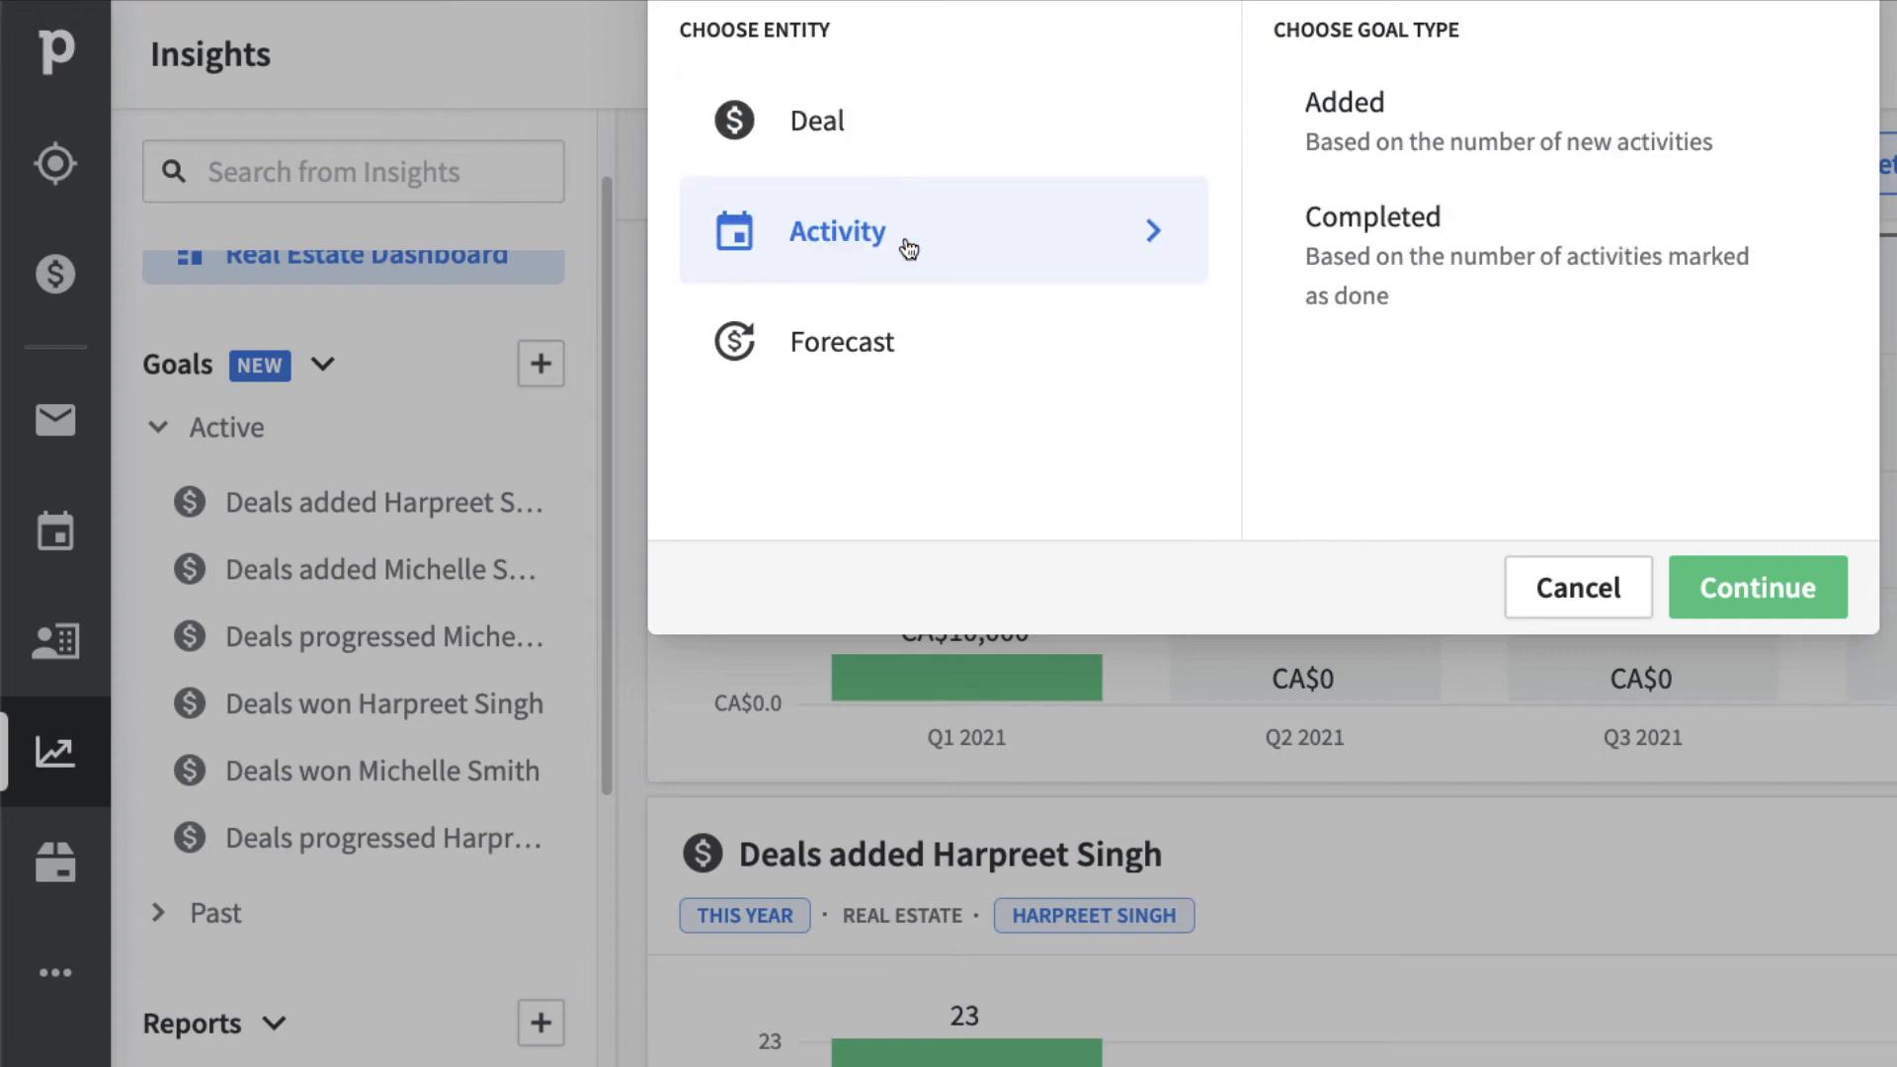
click(910, 349)
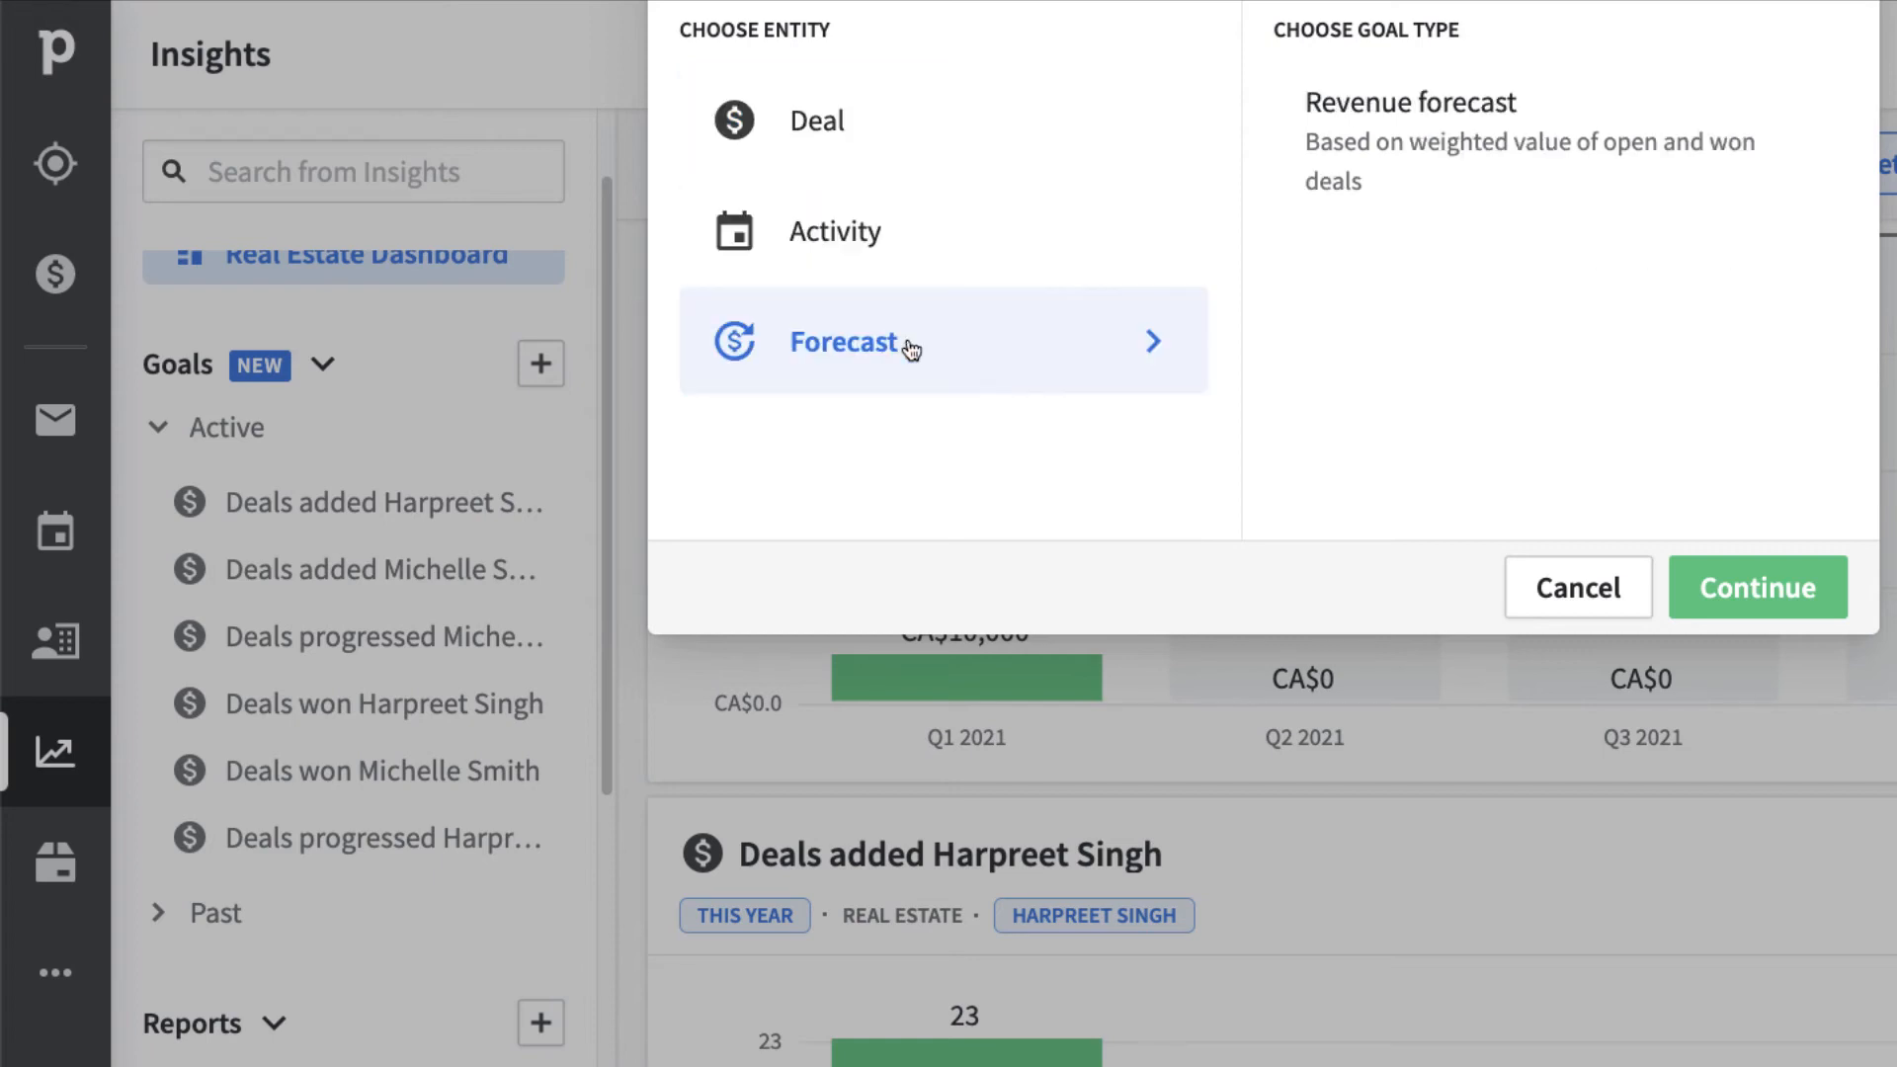
- Choose Deal as the new goal's entity and Added as its type, and continue to the goal details
click(898, 131)
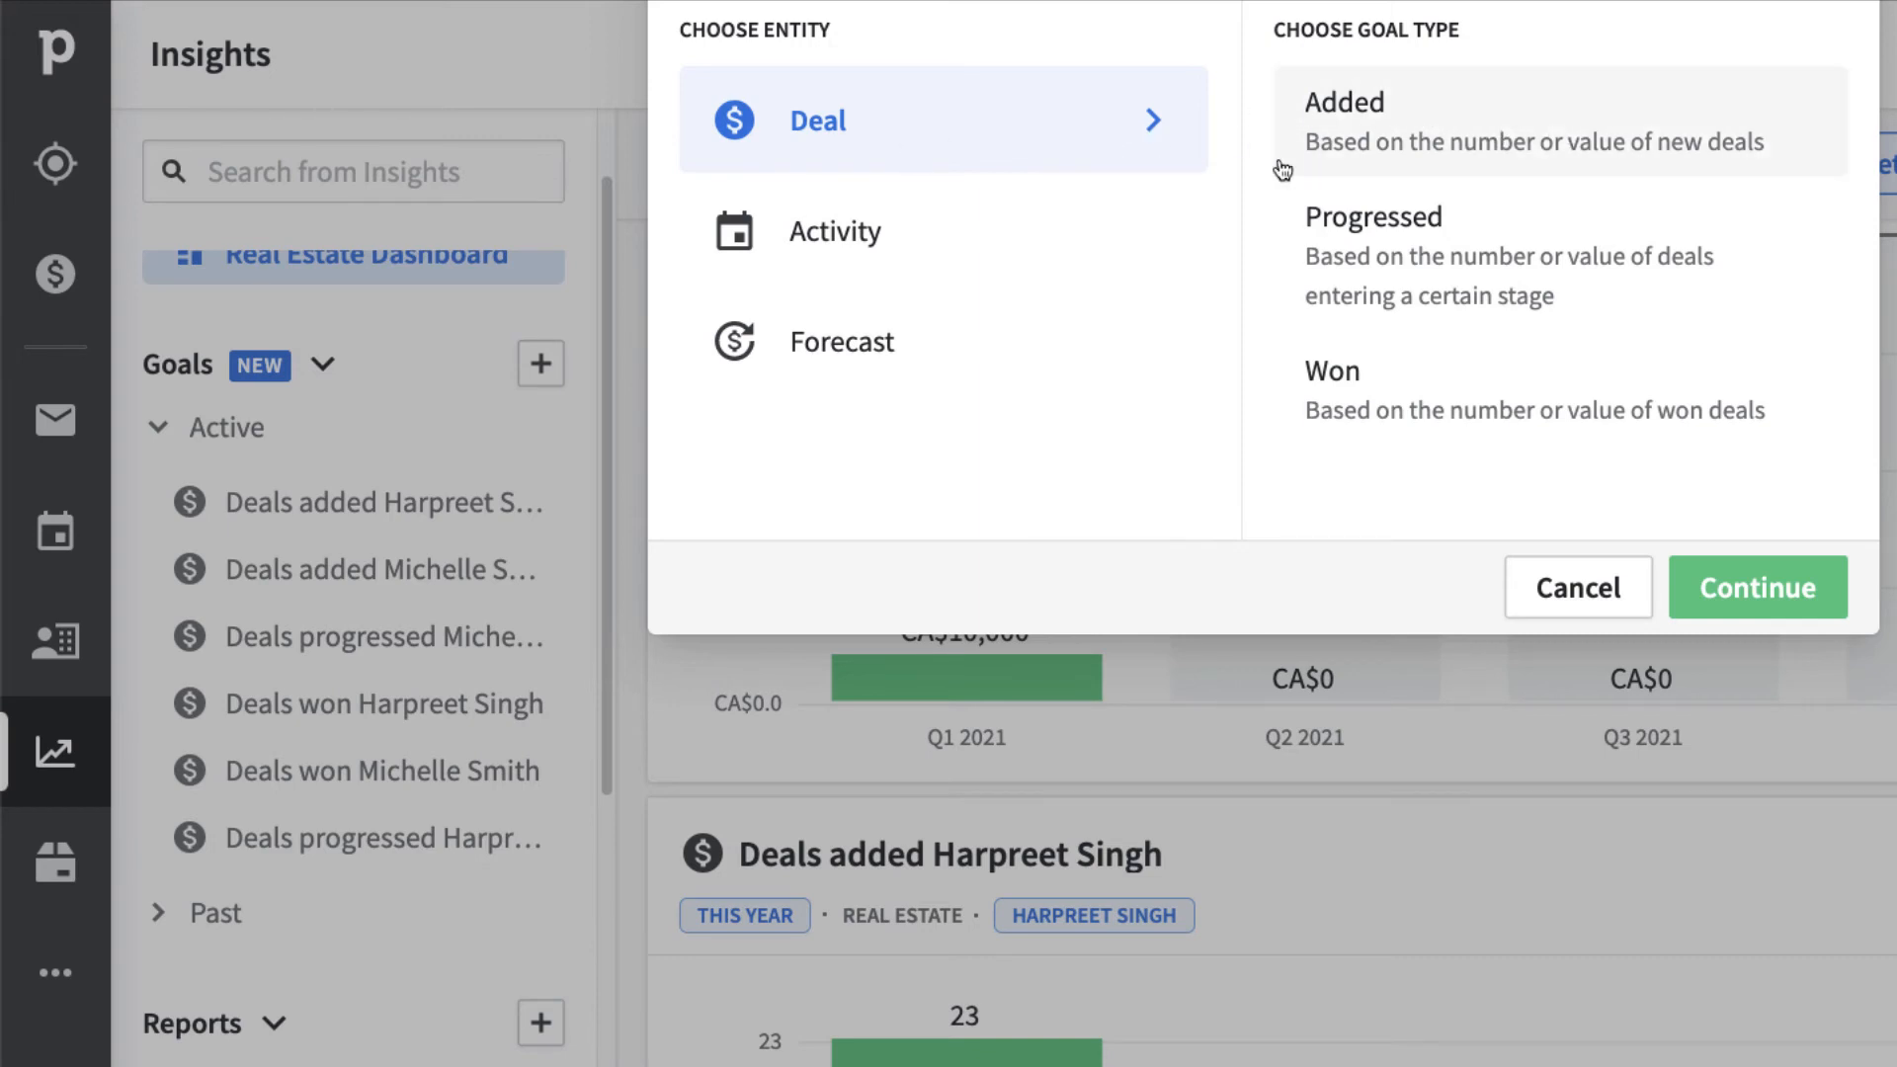
click(1452, 138)
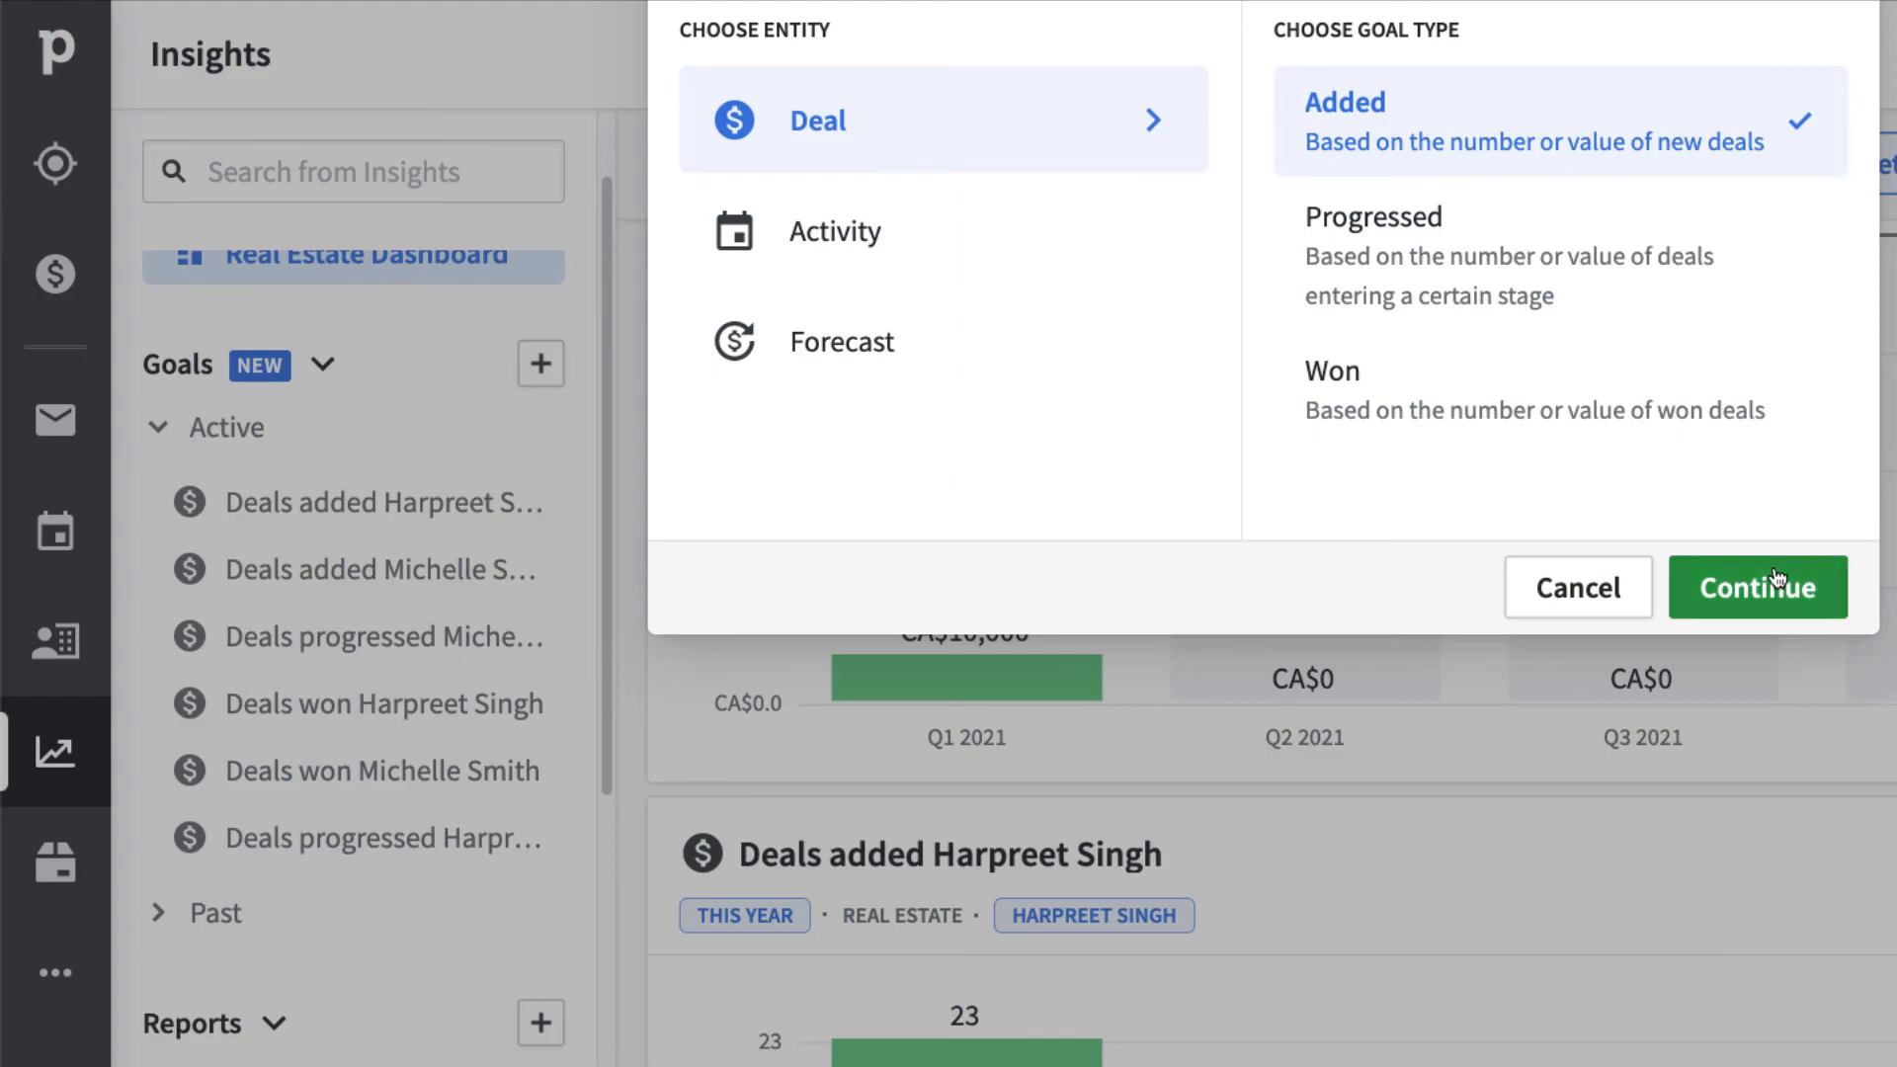
click(1776, 578)
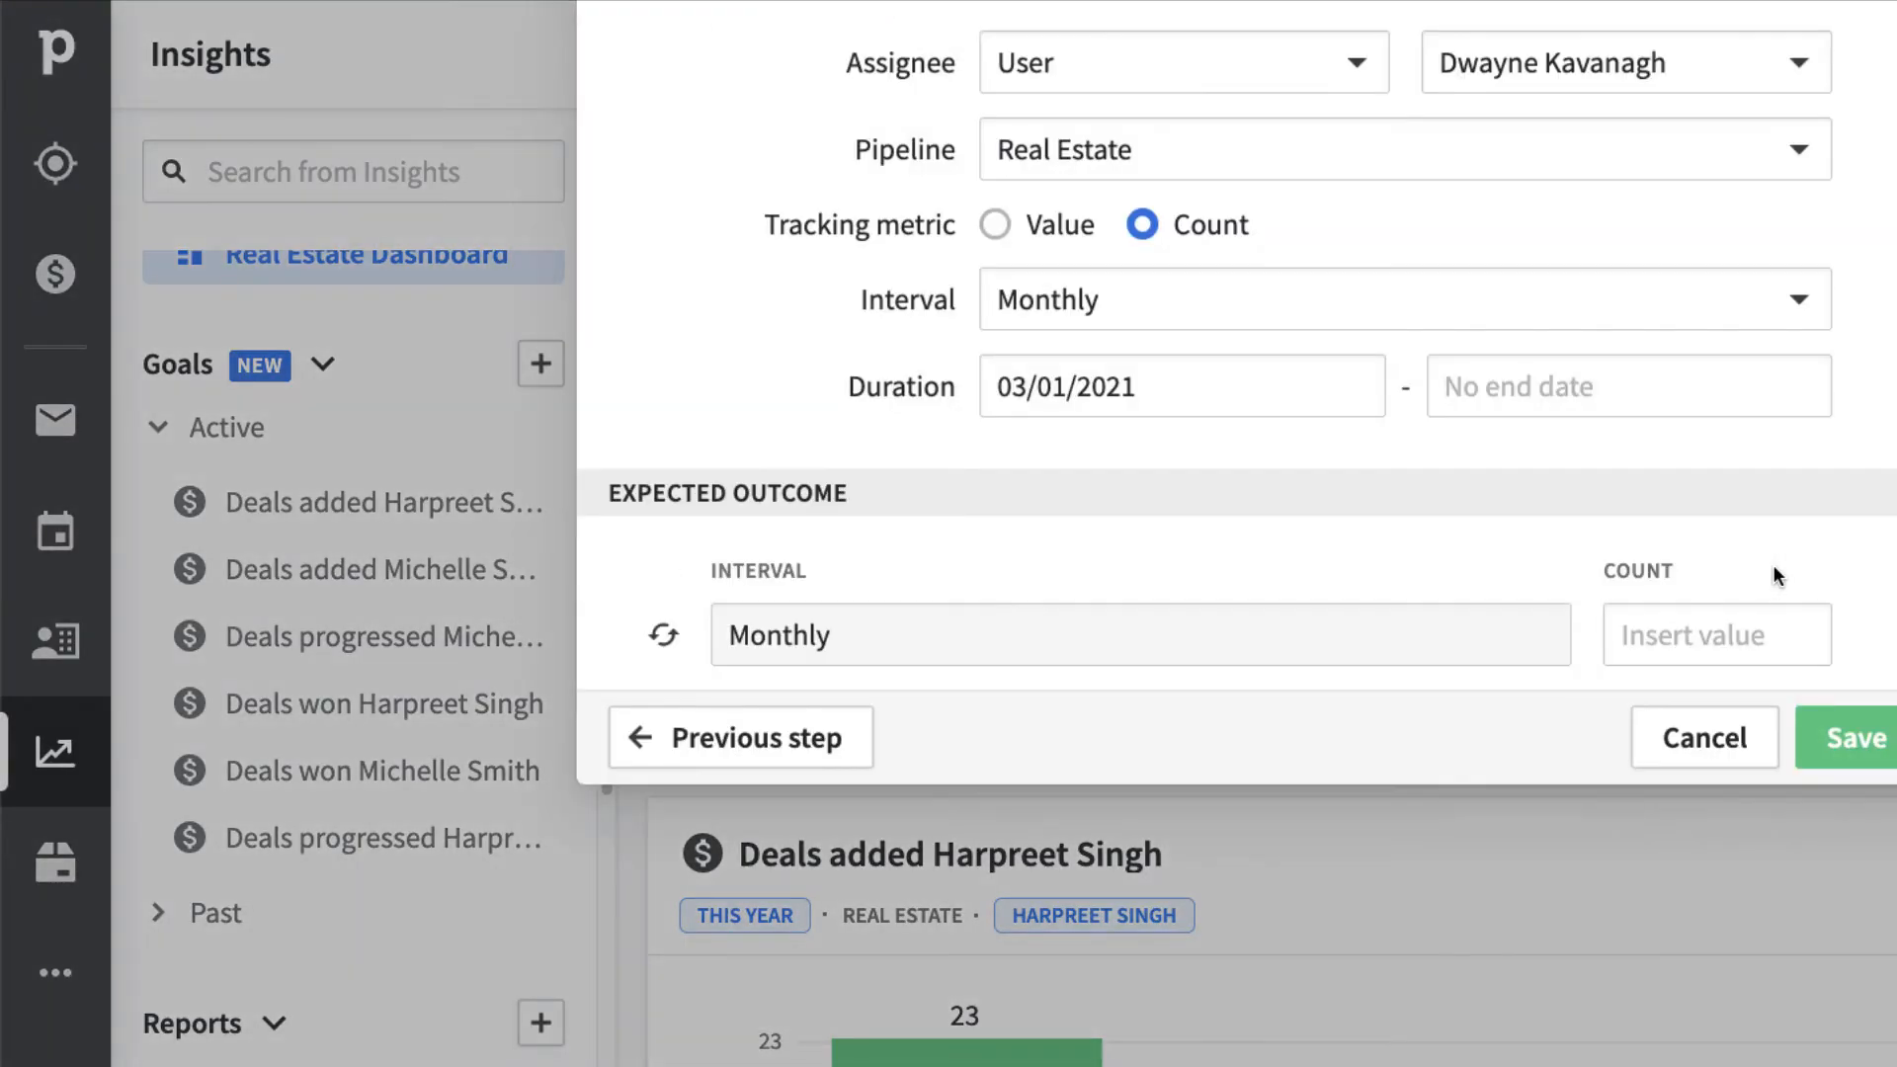
- Try Team as the goal's assignee type, check the team choices, and switch back to User
click(1241, 70)
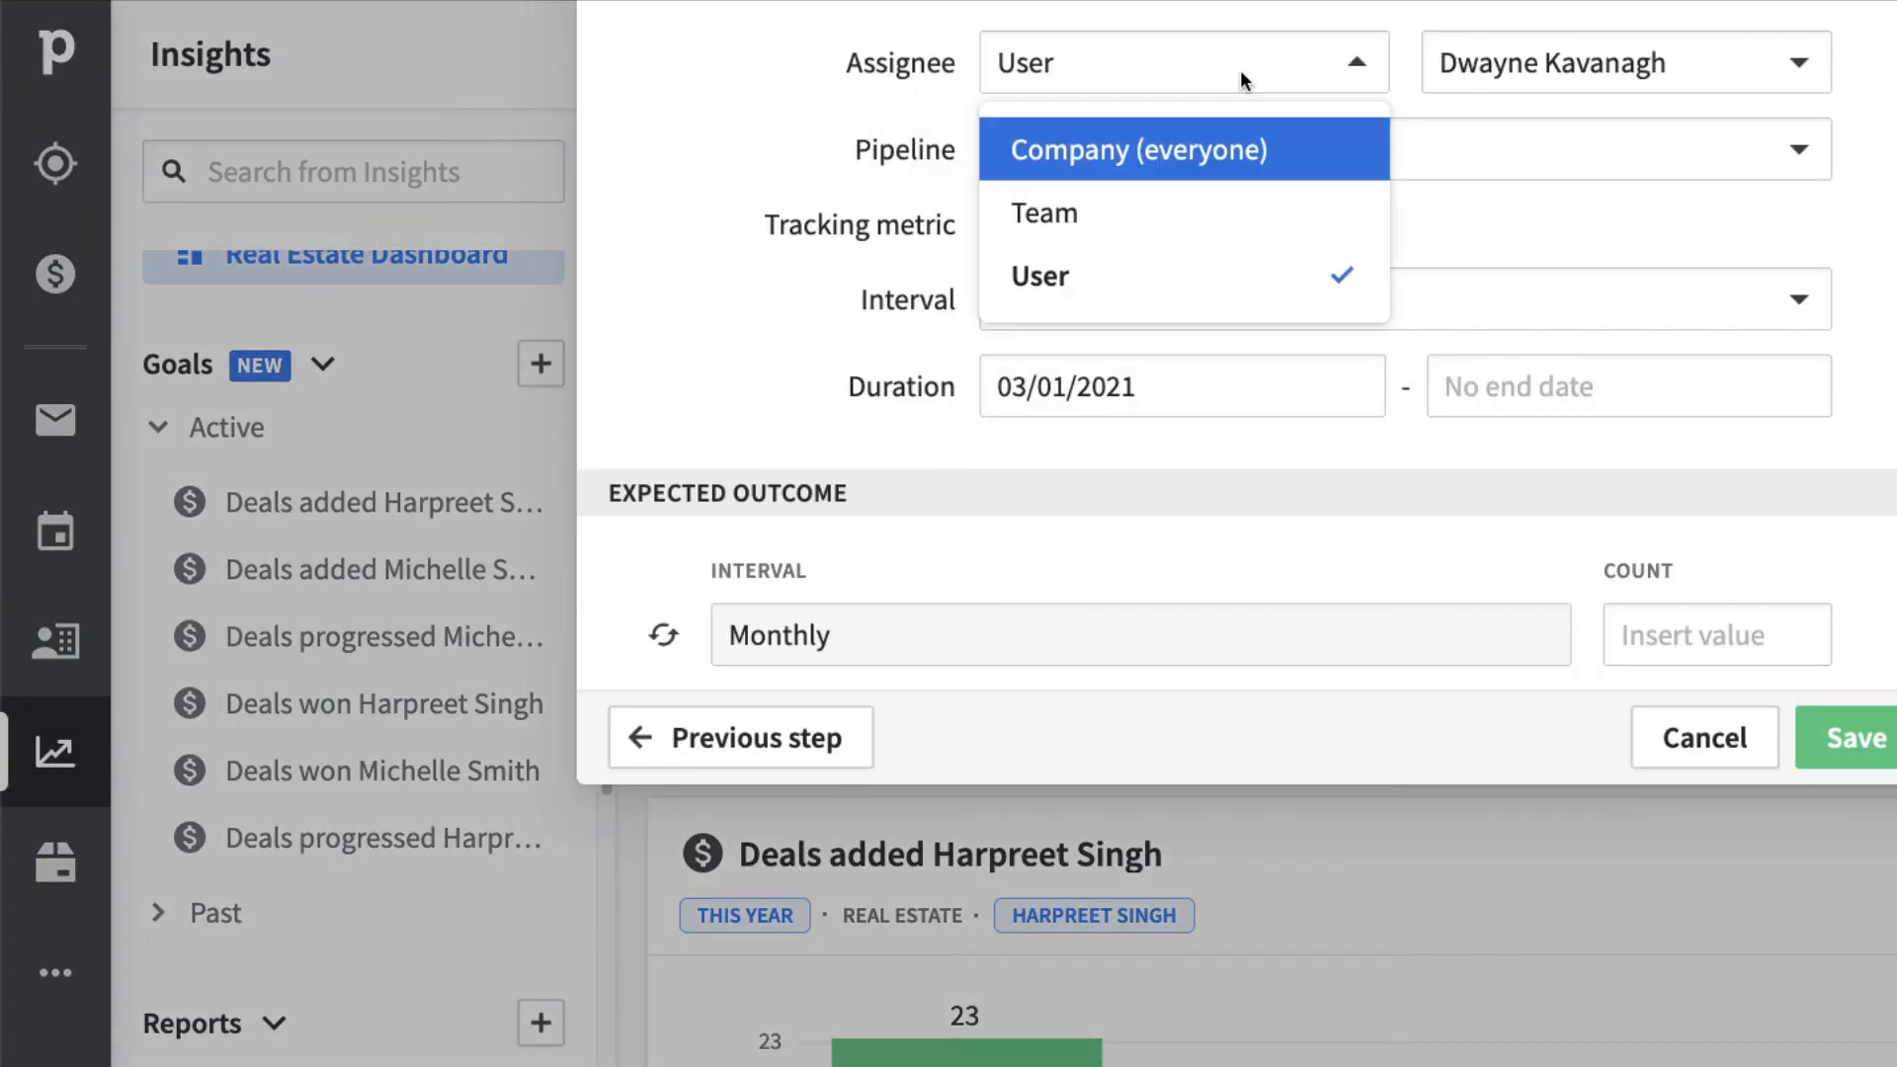
click(1092, 216)
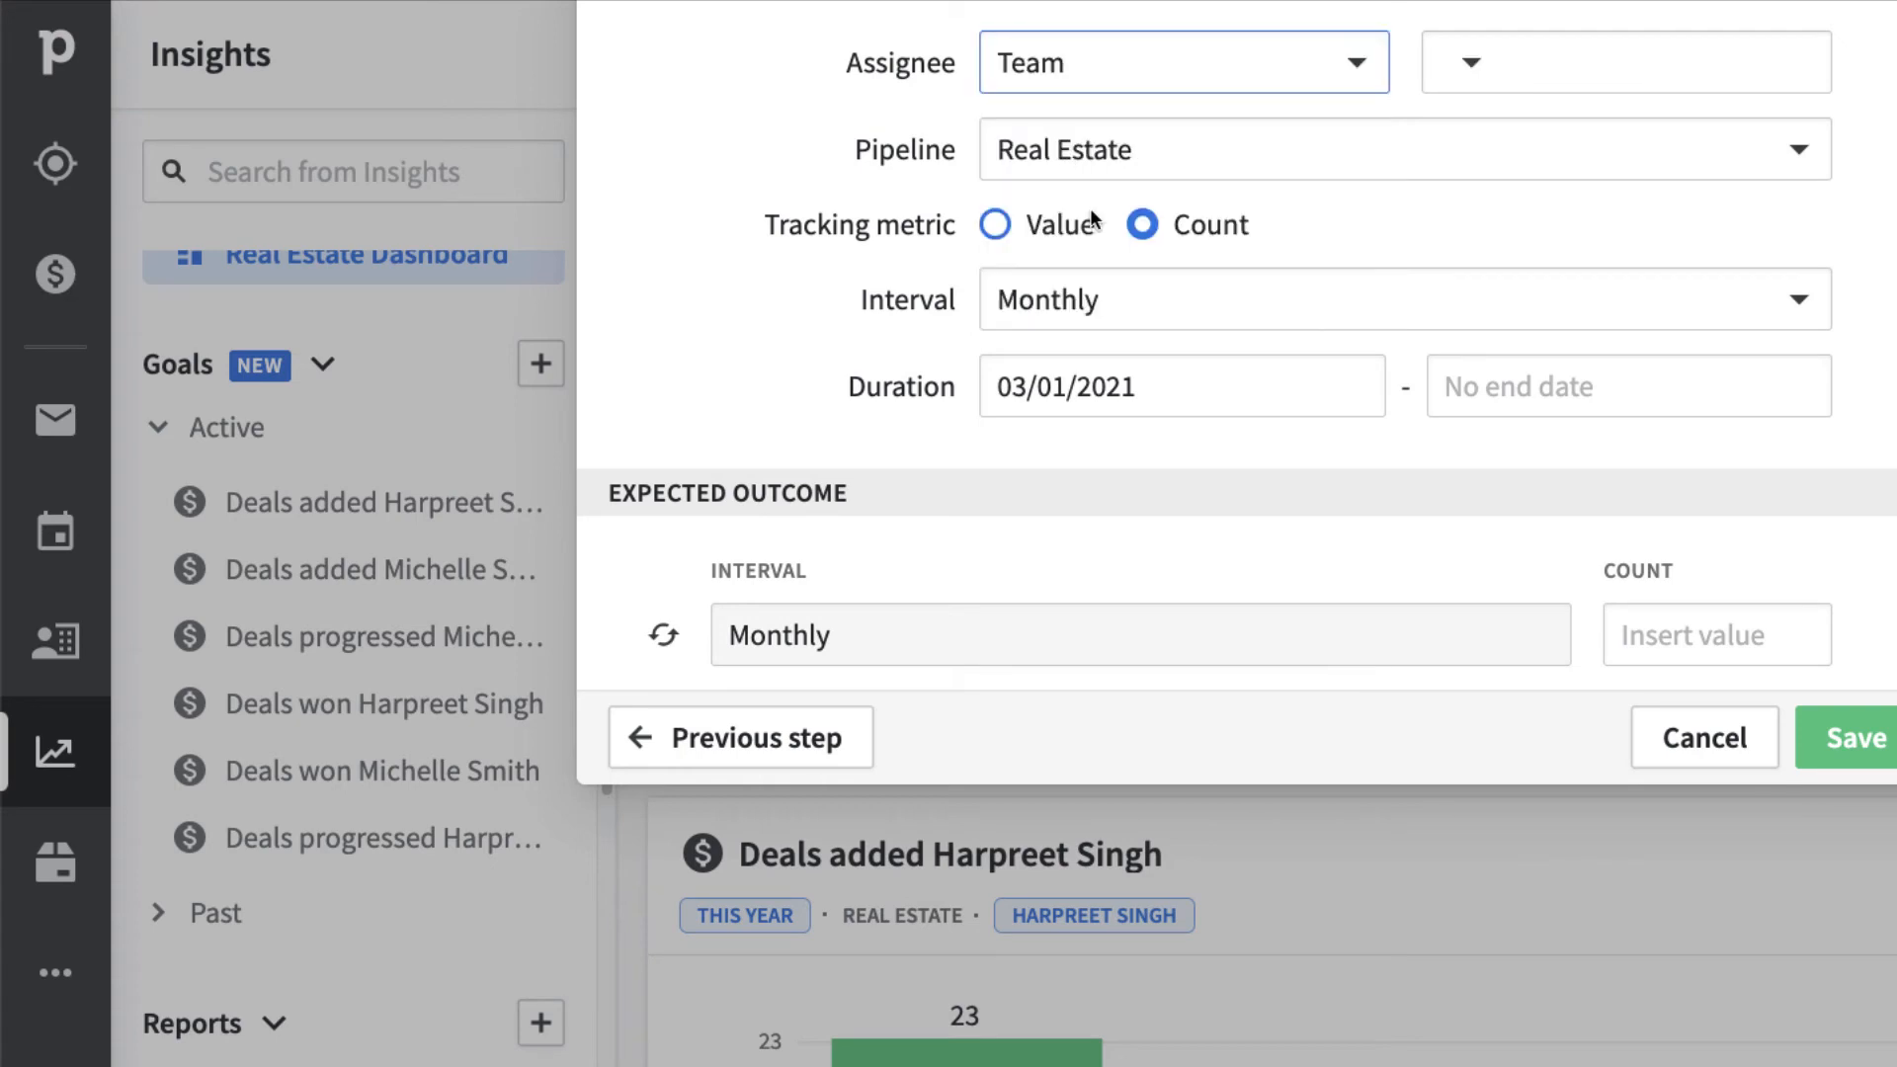
click(1556, 52)
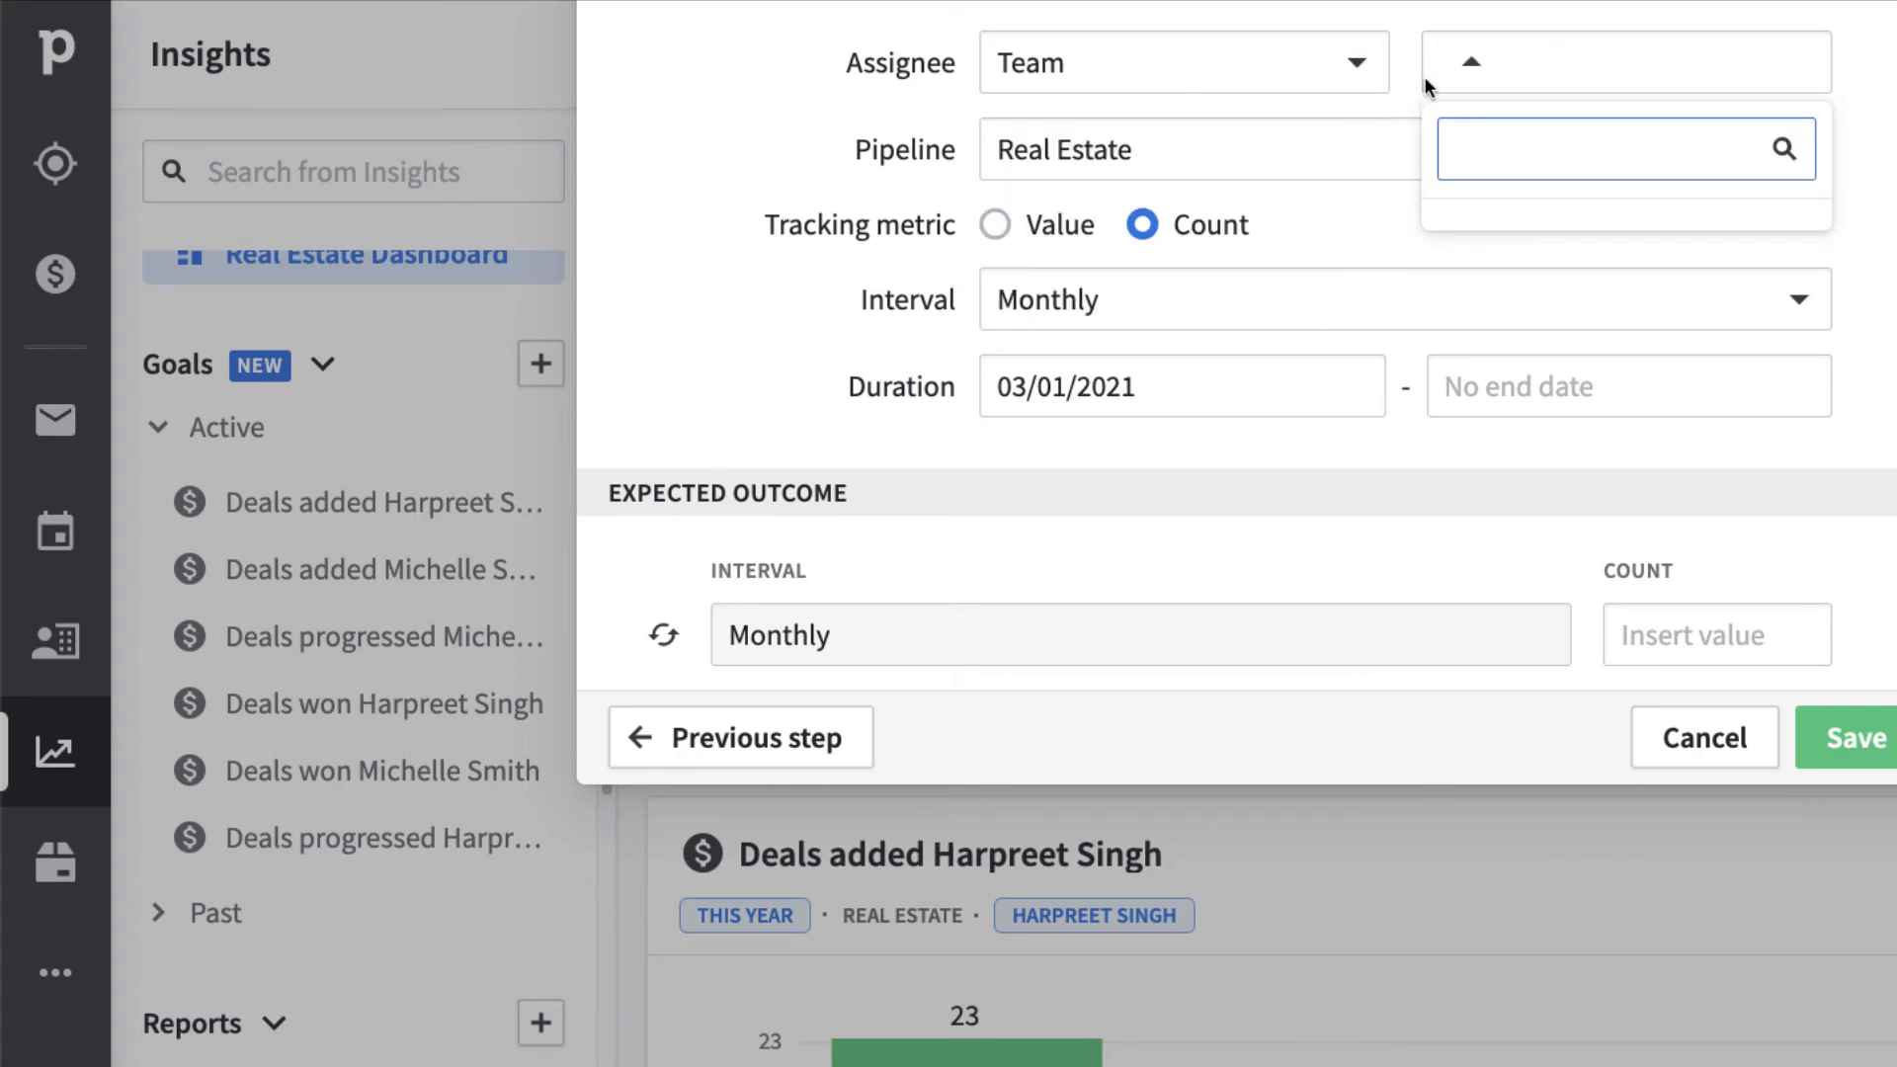
click(1332, 63)
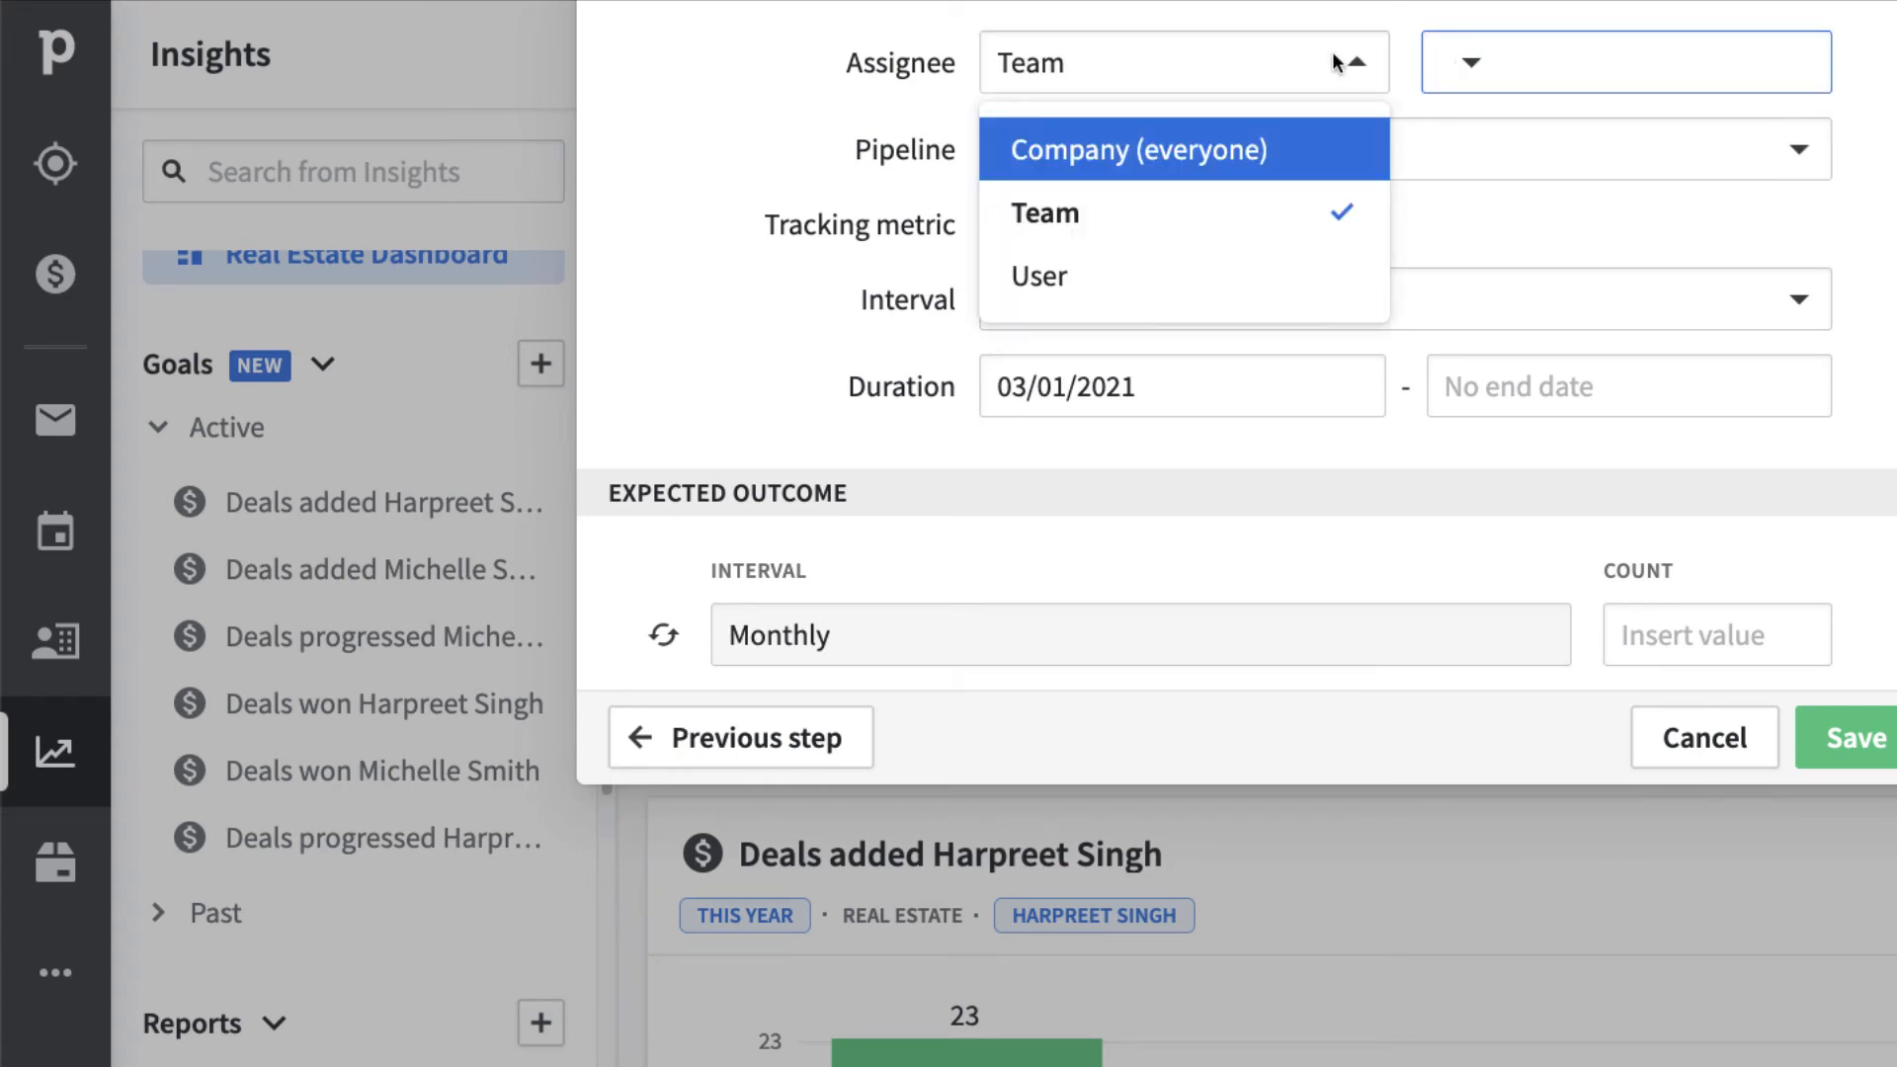
click(1209, 271)
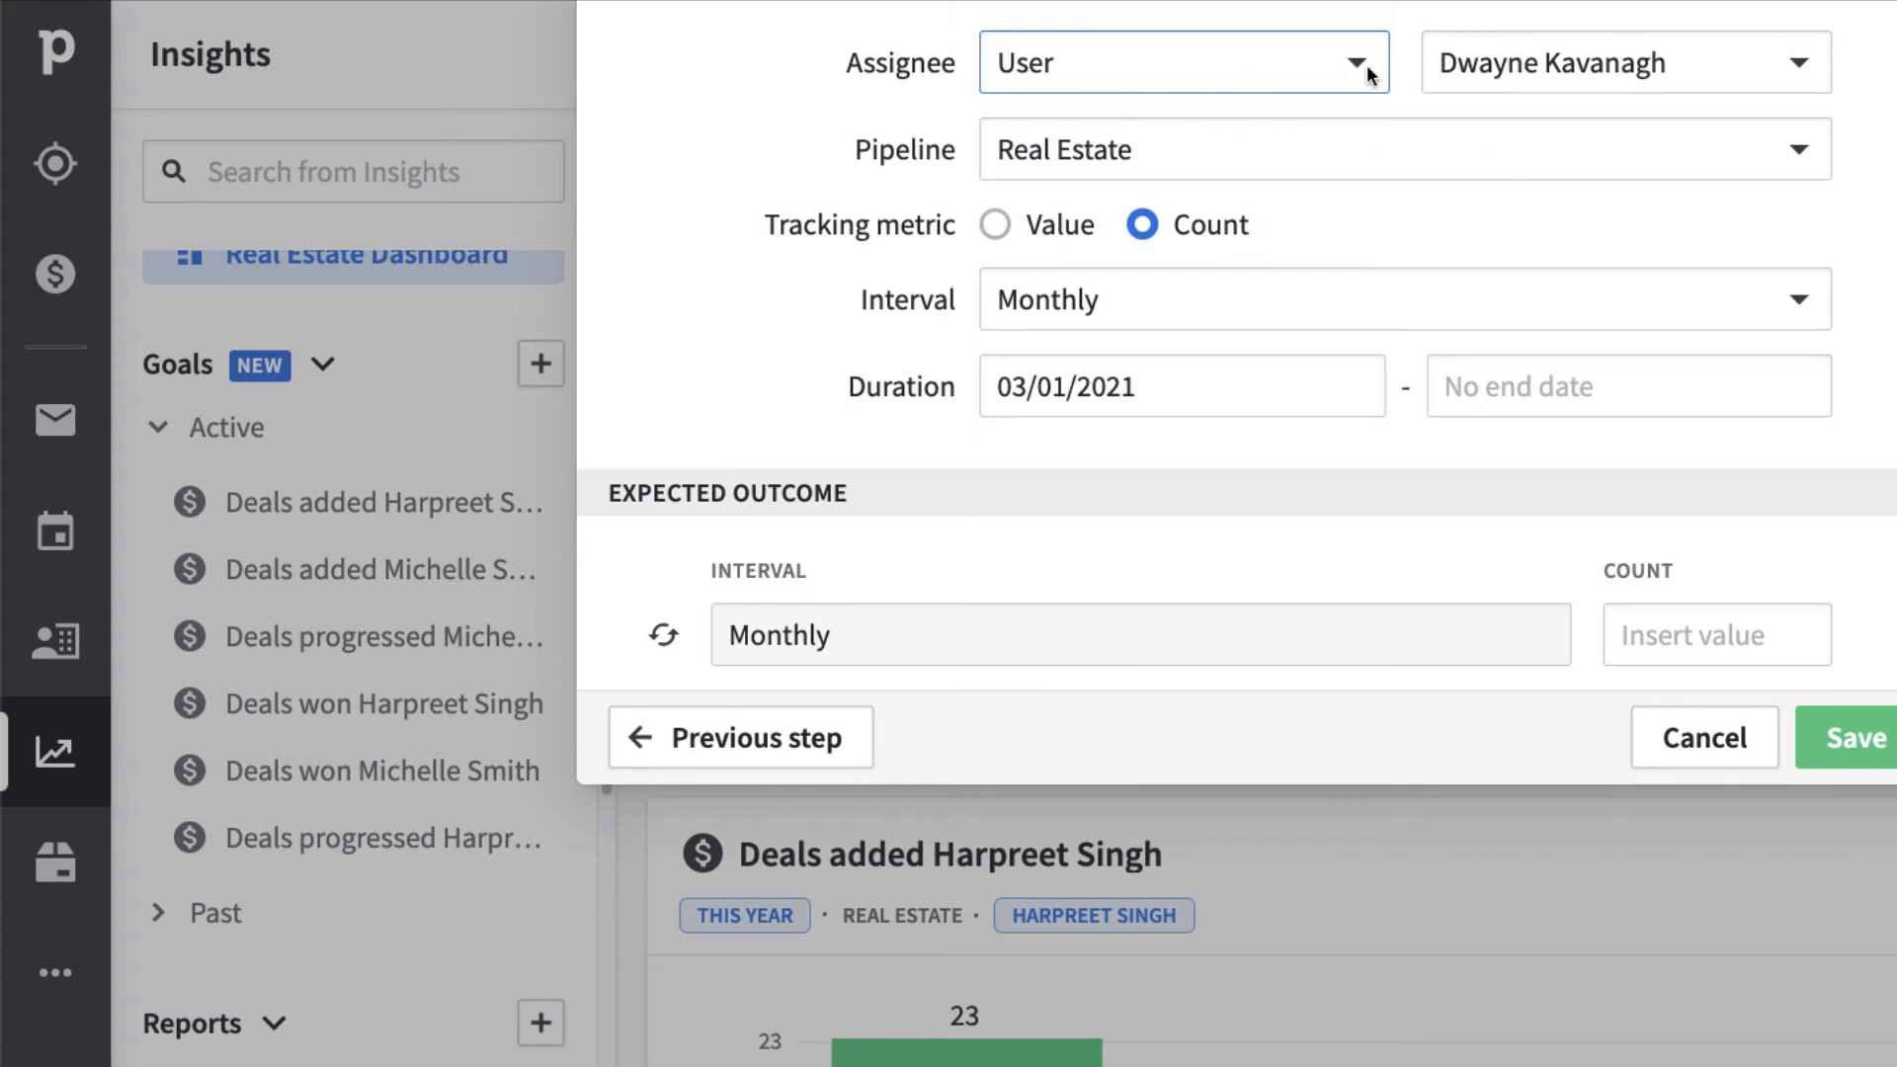
- Assign the goal to a different individual user and select the Real Estate pipeline
click(1699, 68)
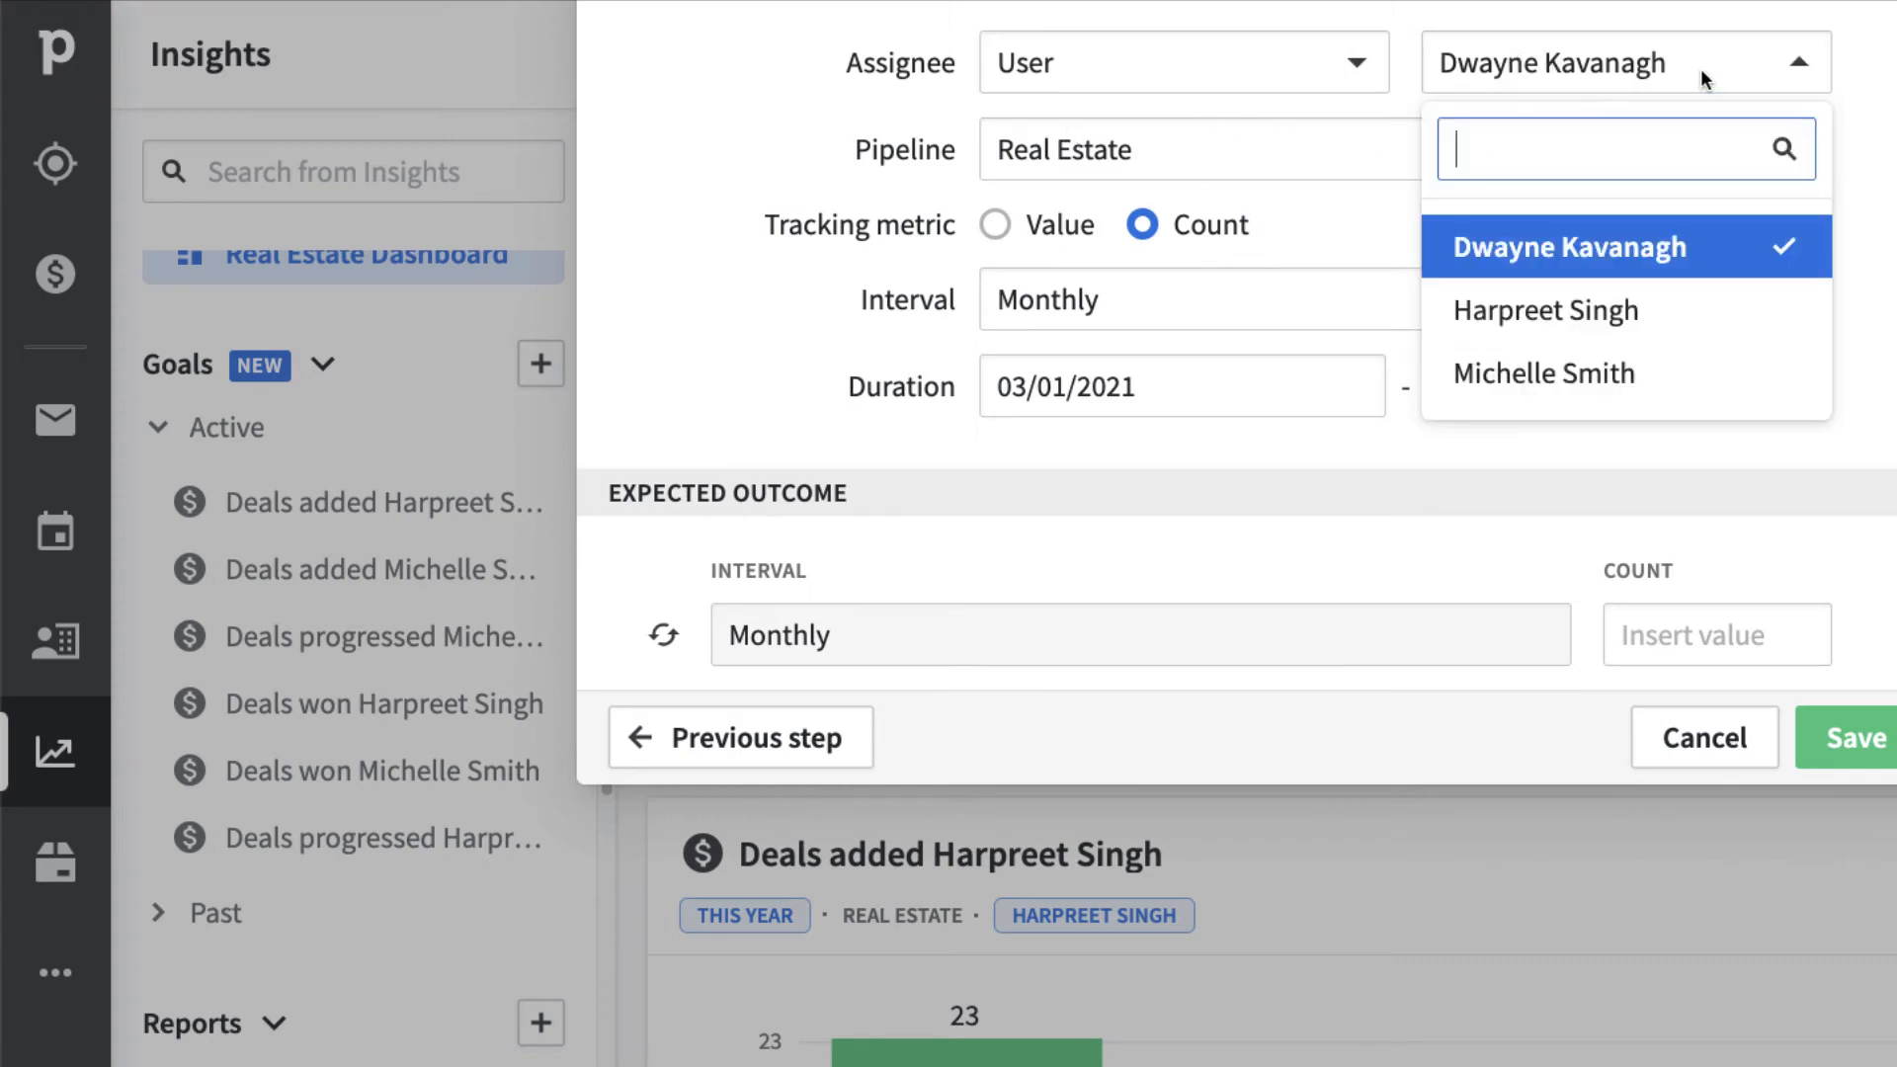
click(1605, 308)
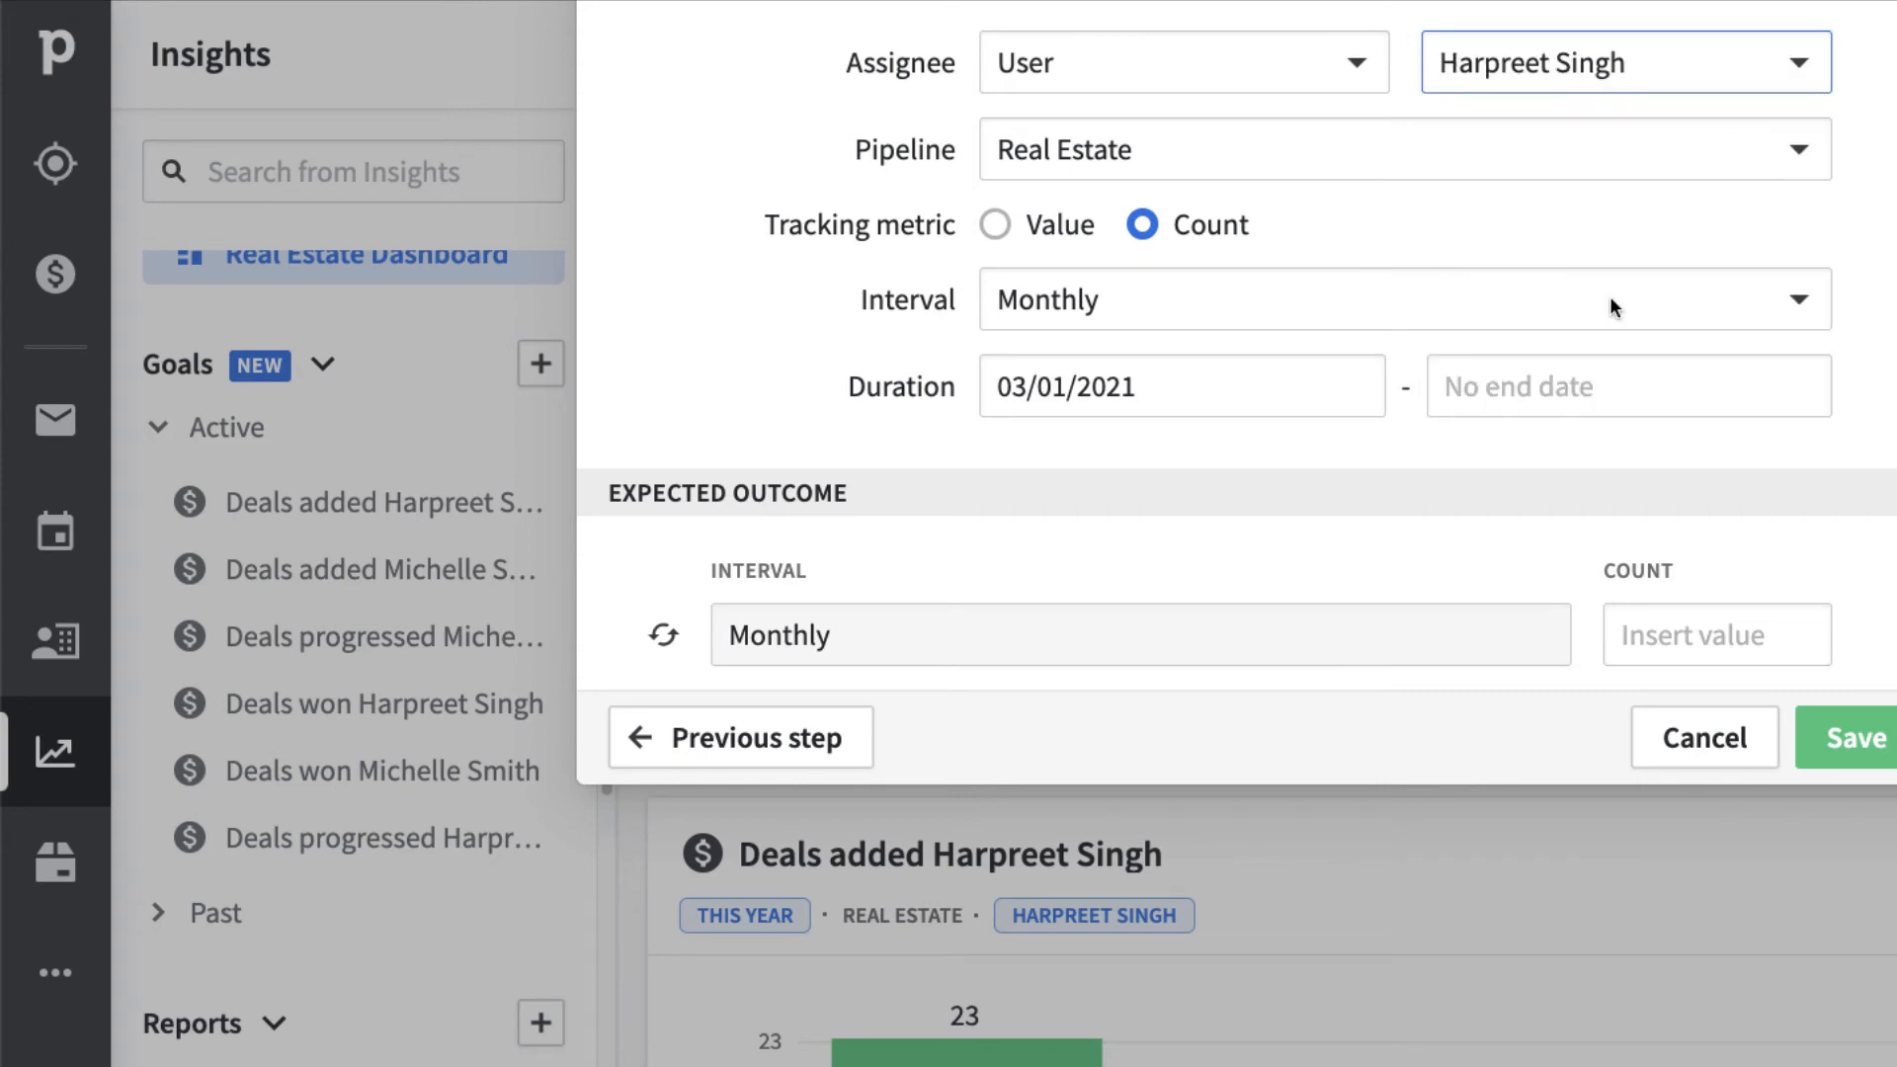
click(1349, 146)
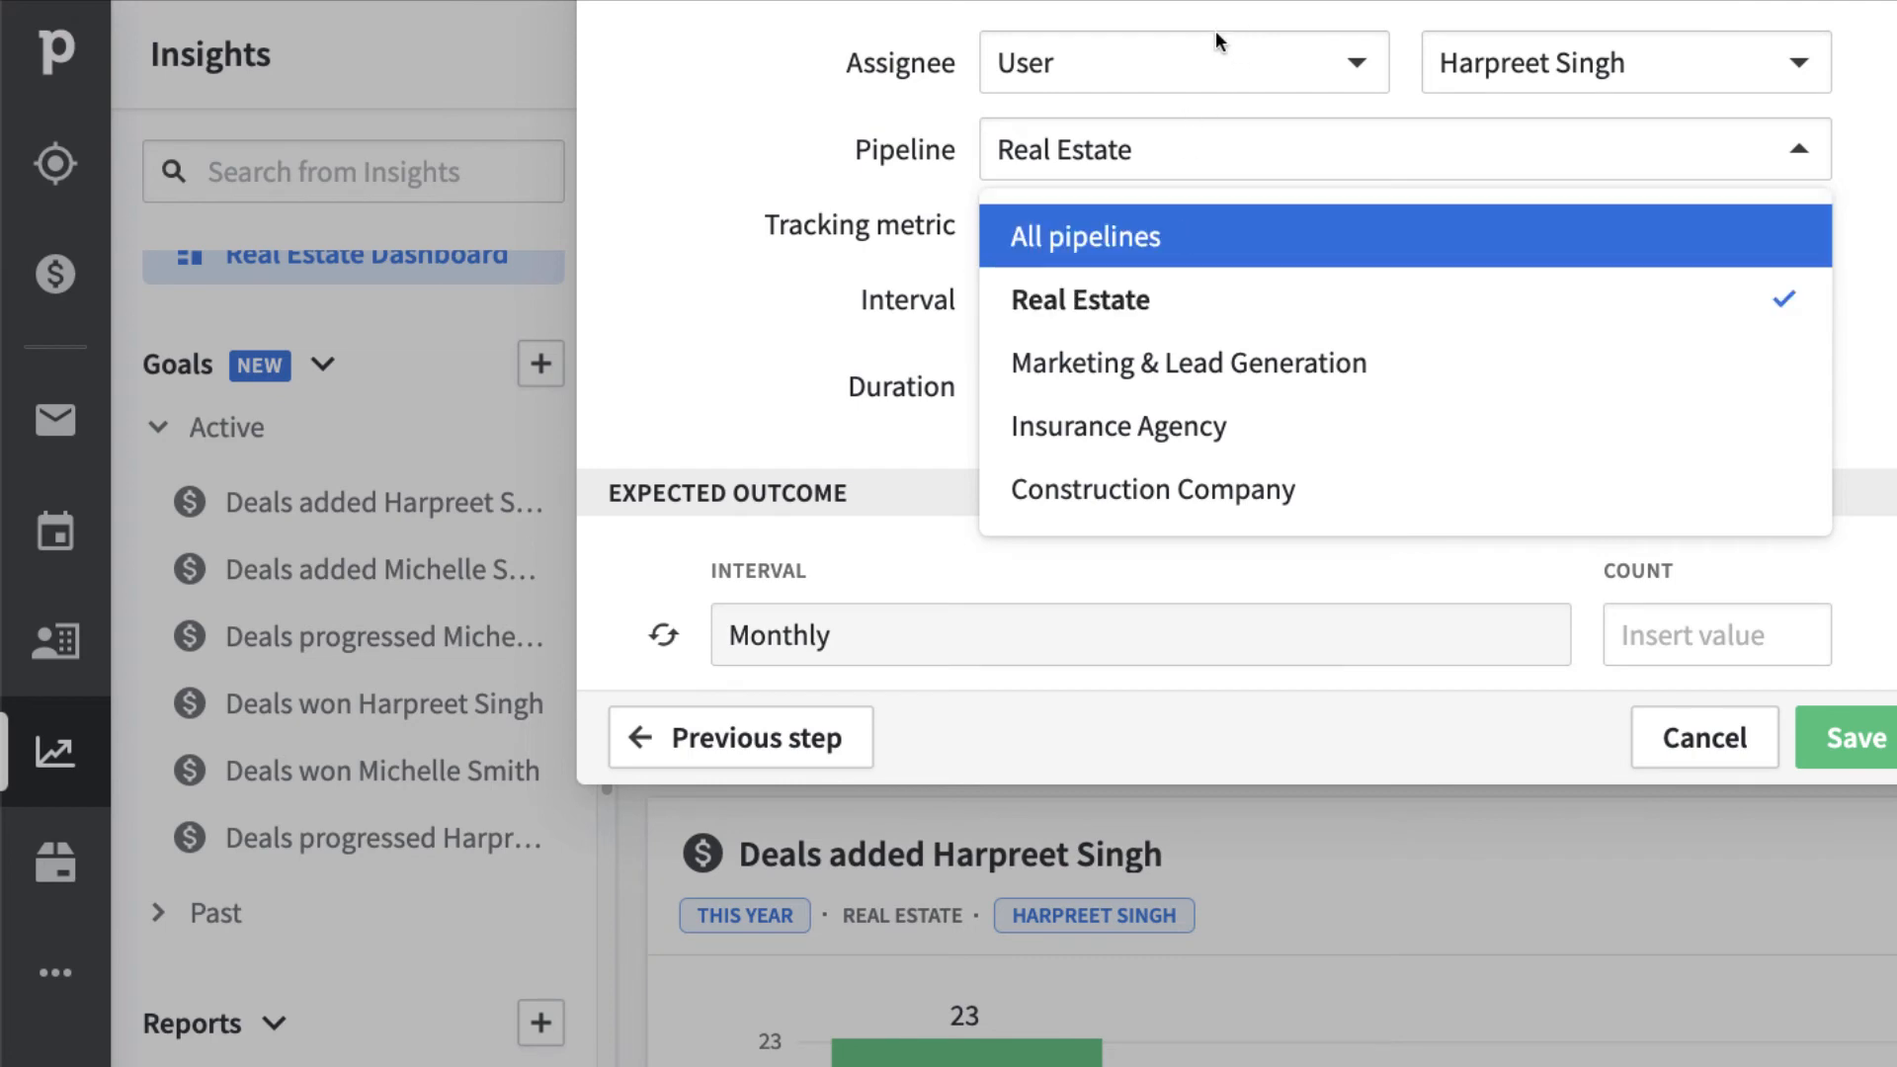
click(1197, 306)
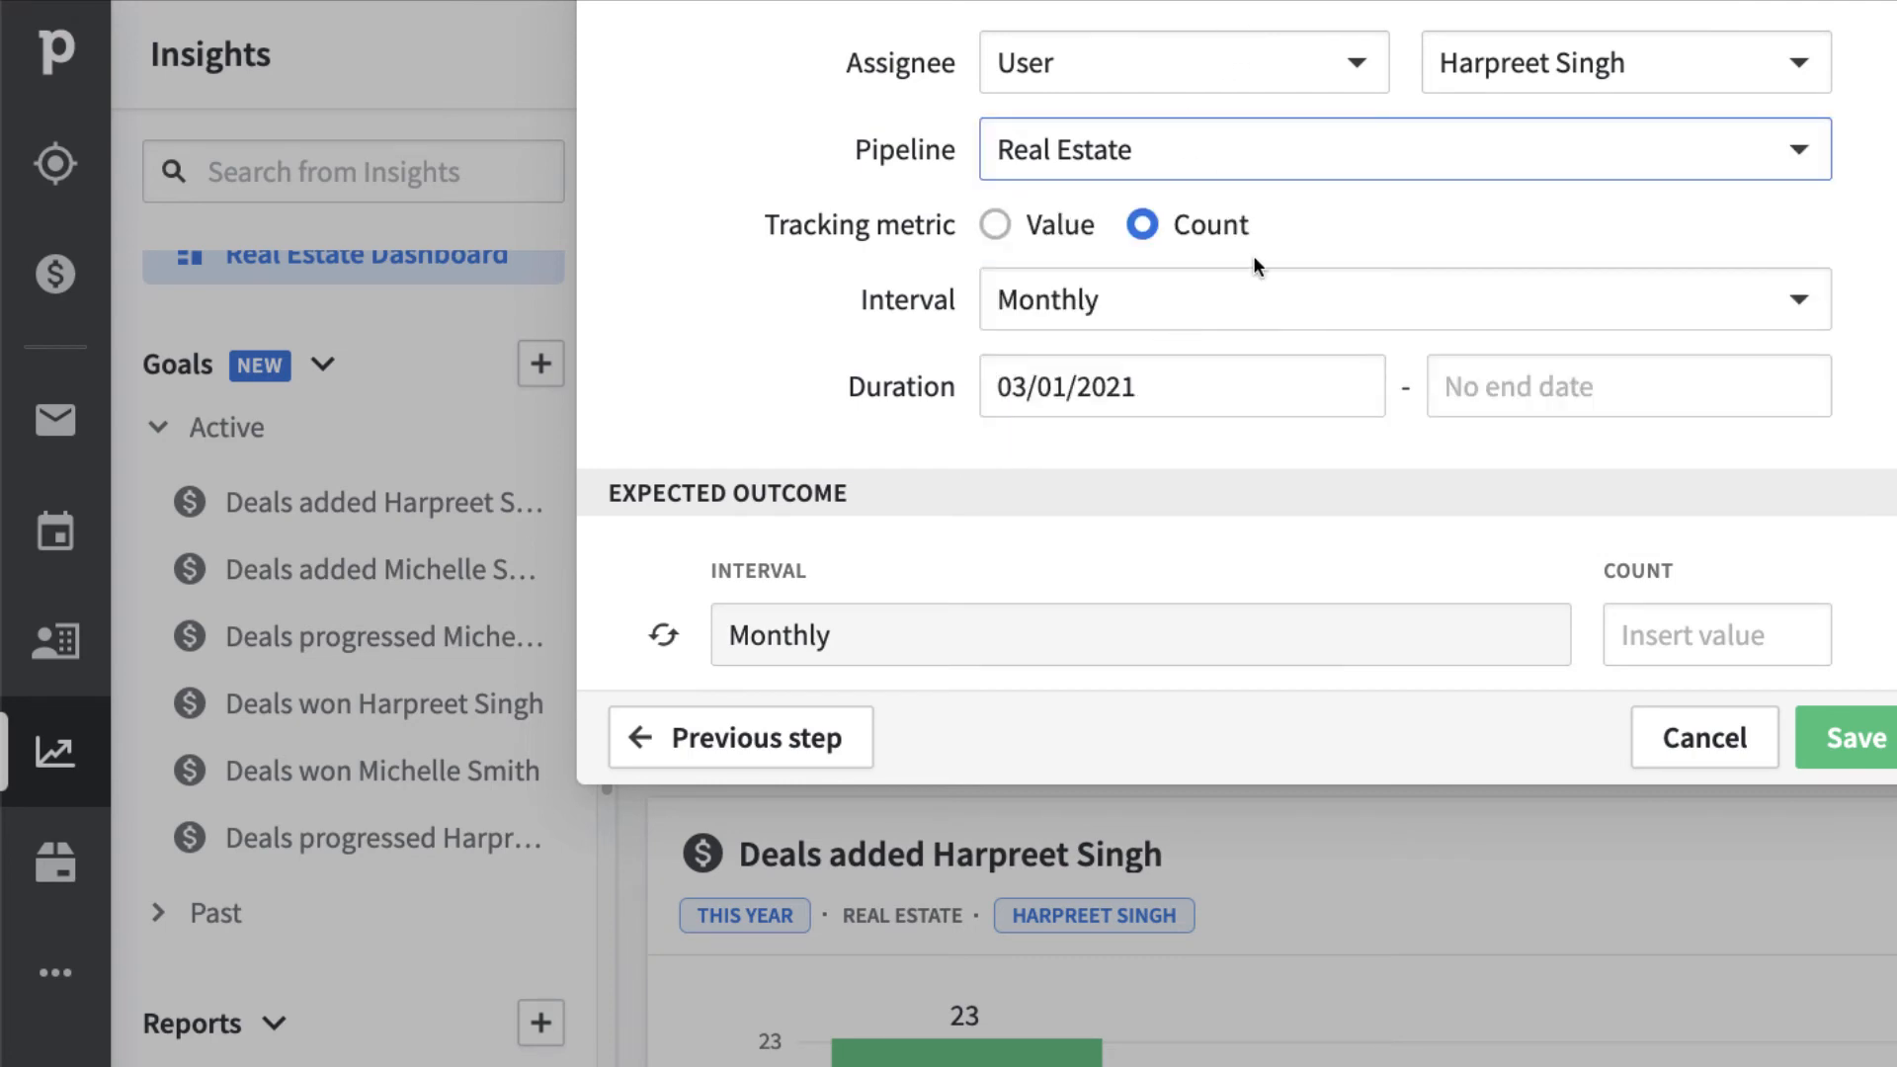
click(1395, 204)
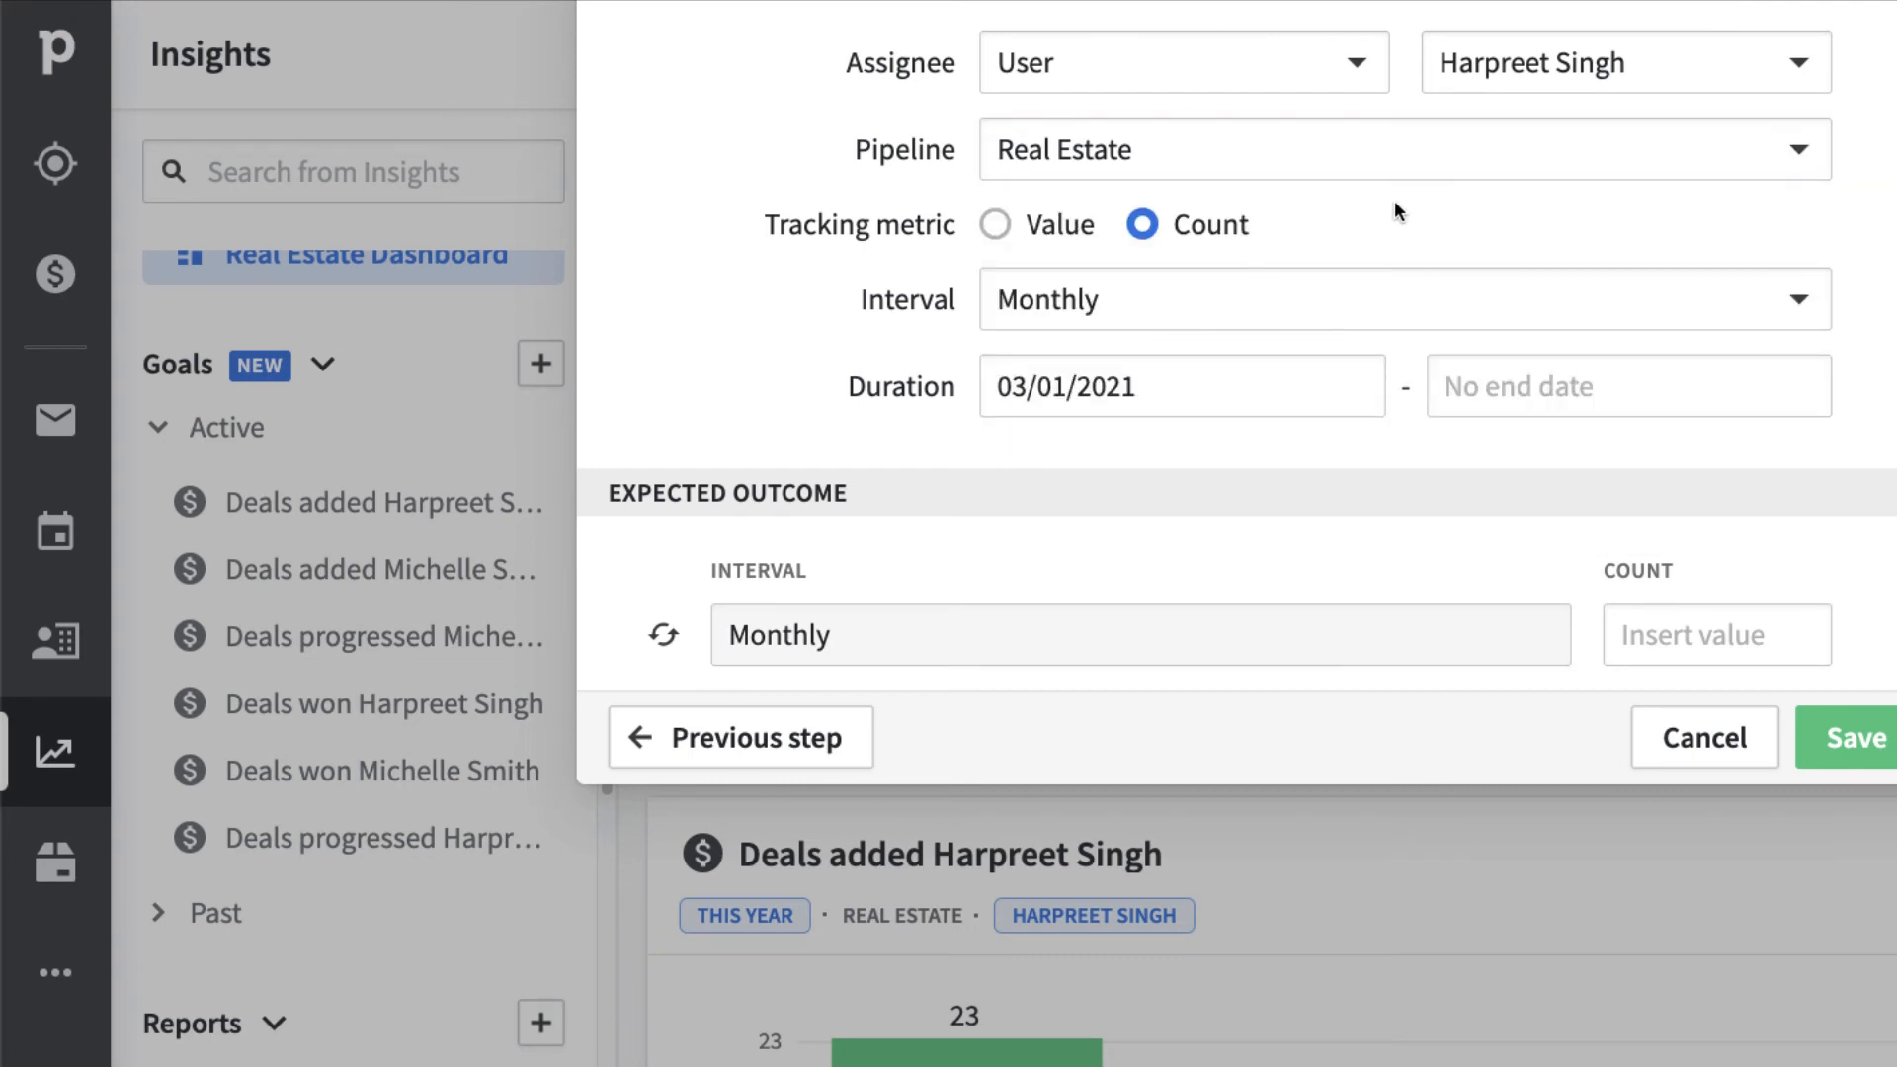
- Set the goal's tracking metric to Value and its interval to Quarterly
click(996, 227)
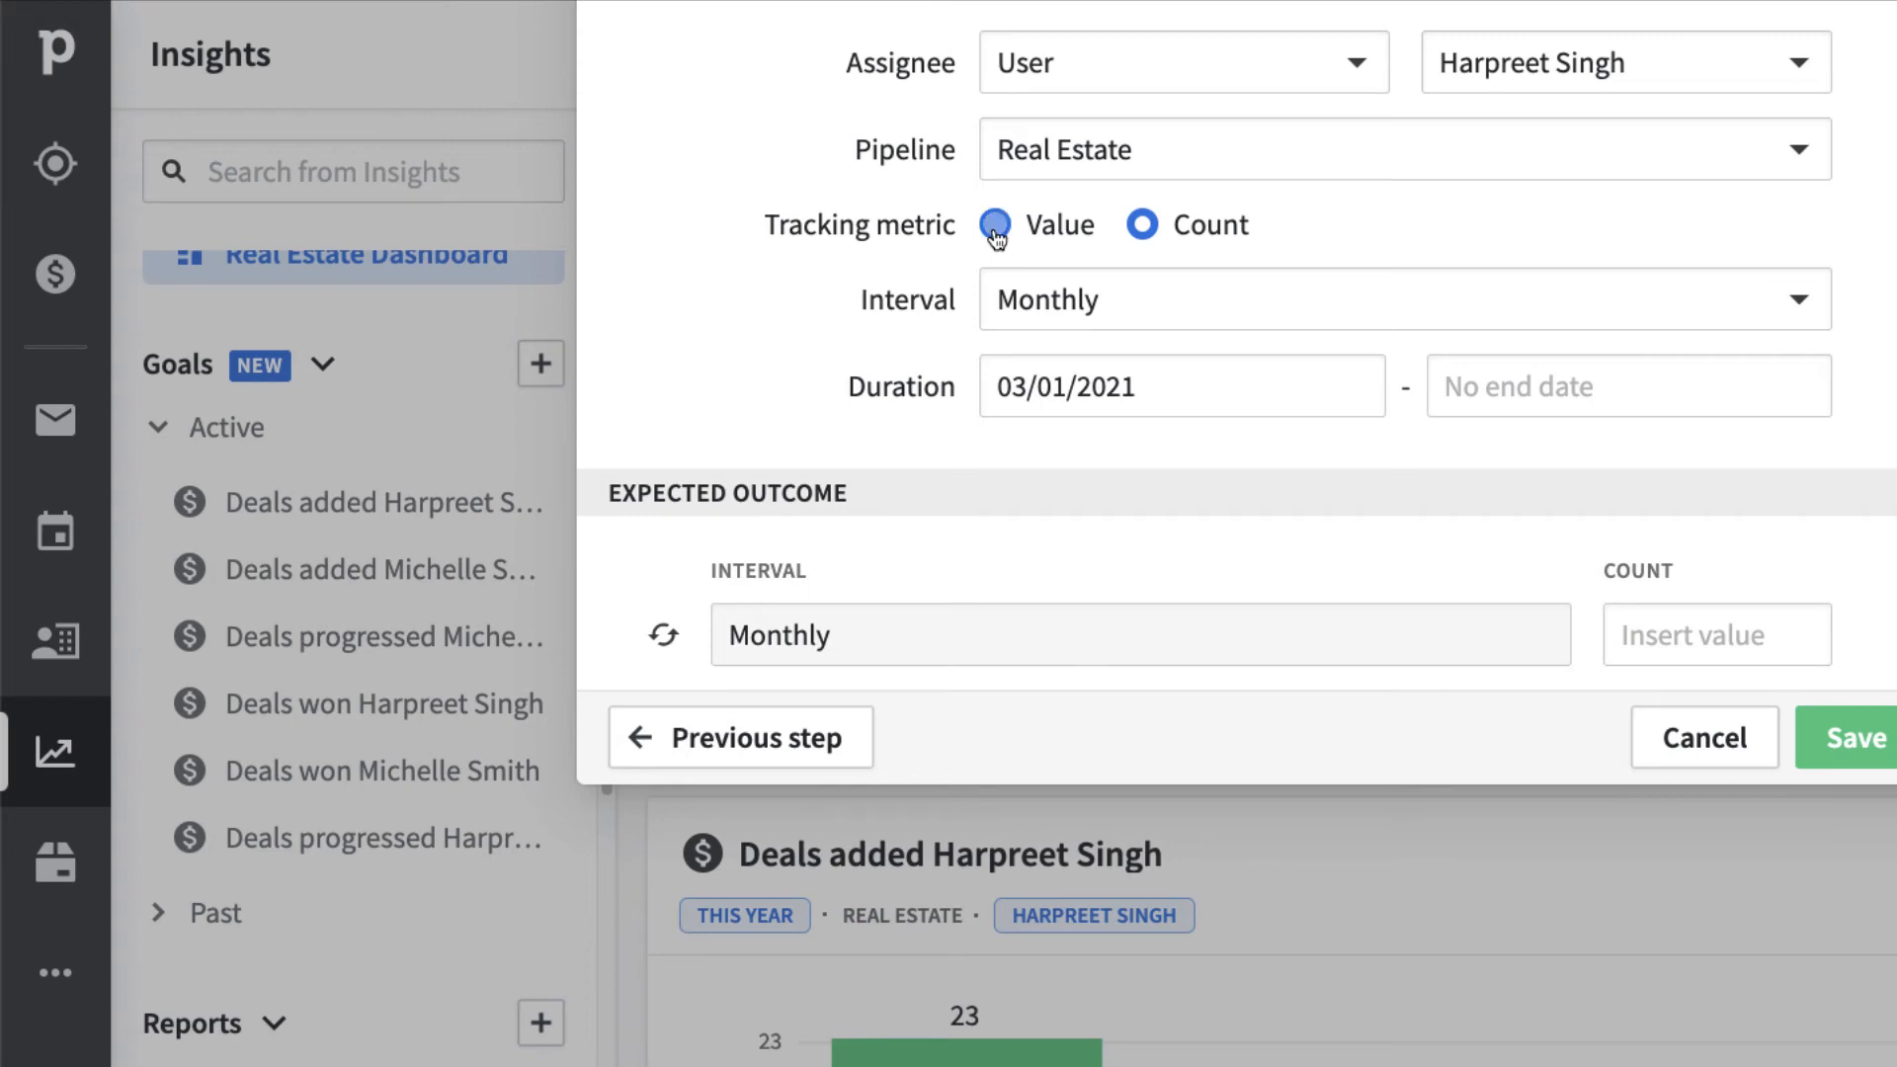
click(1325, 291)
click(1325, 211)
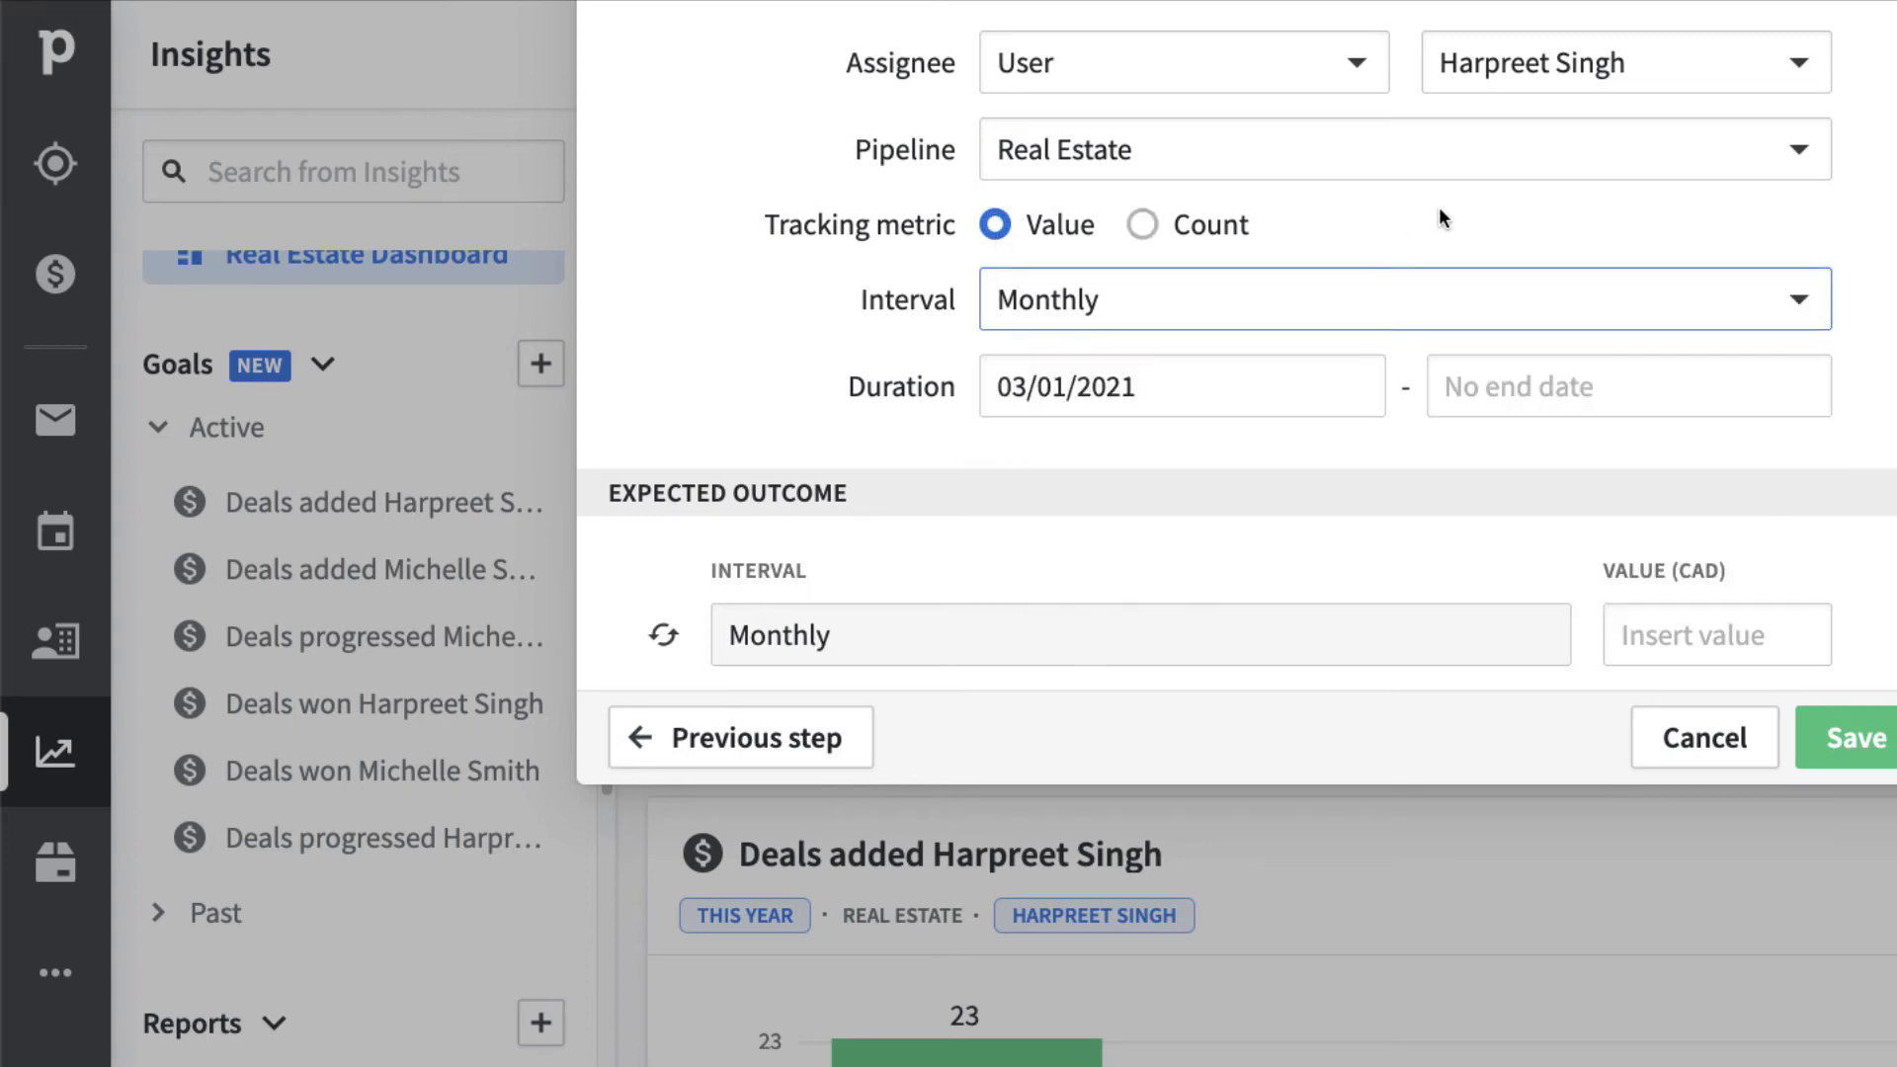
click(1268, 299)
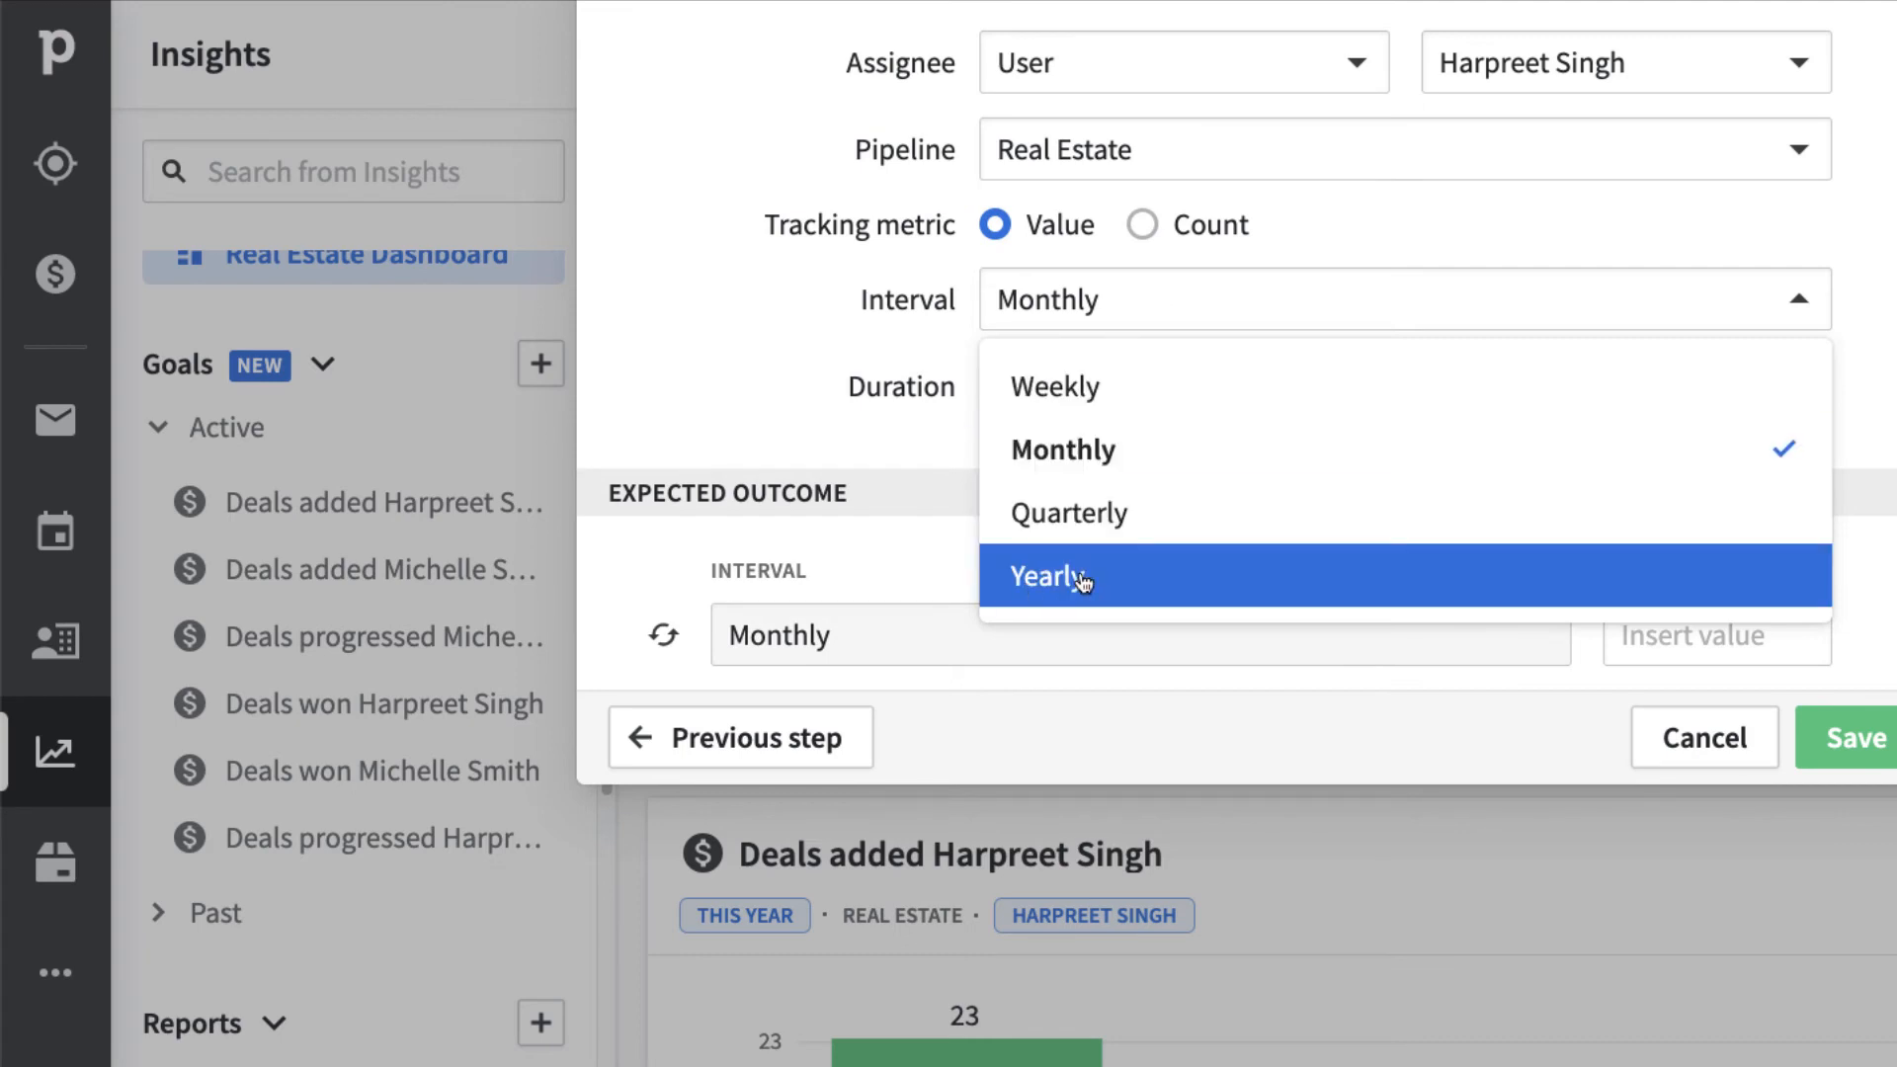
click(1077, 511)
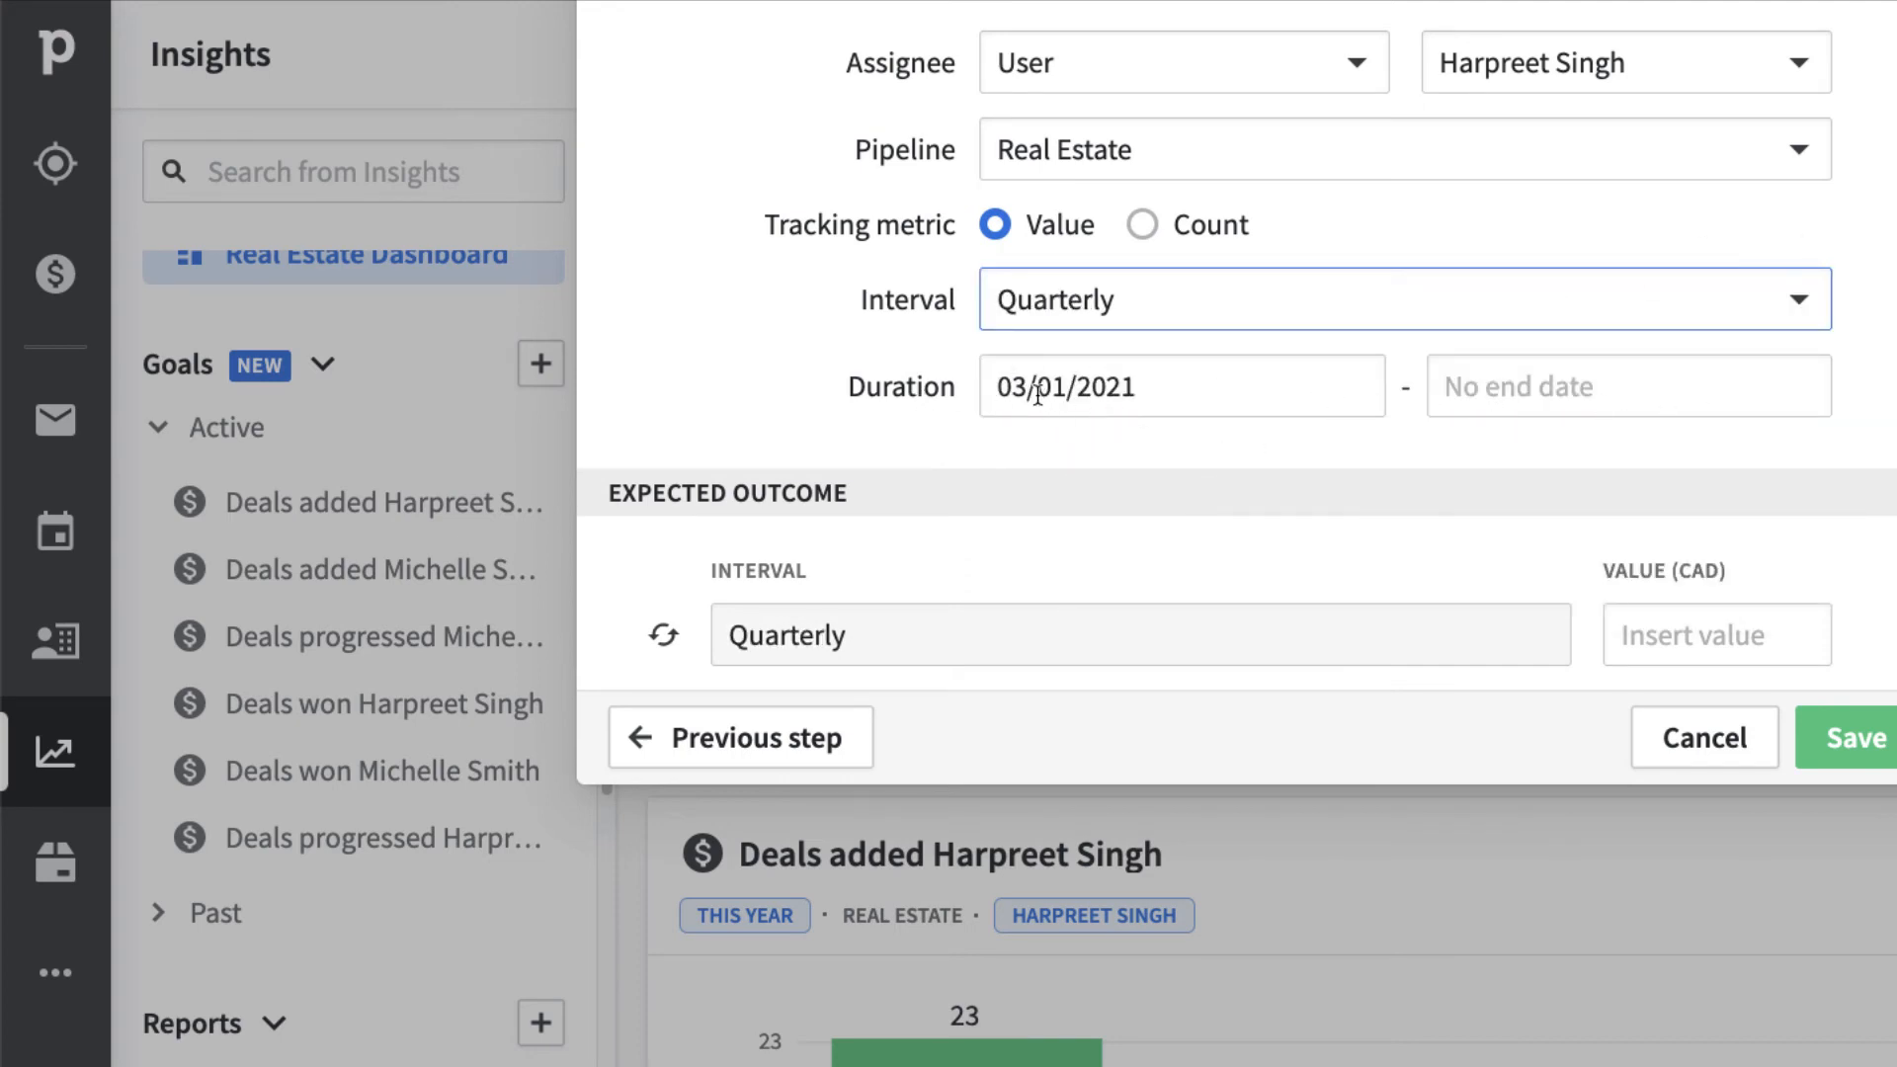
- Set the goal's duration to start on 01/01/2021
click(1170, 392)
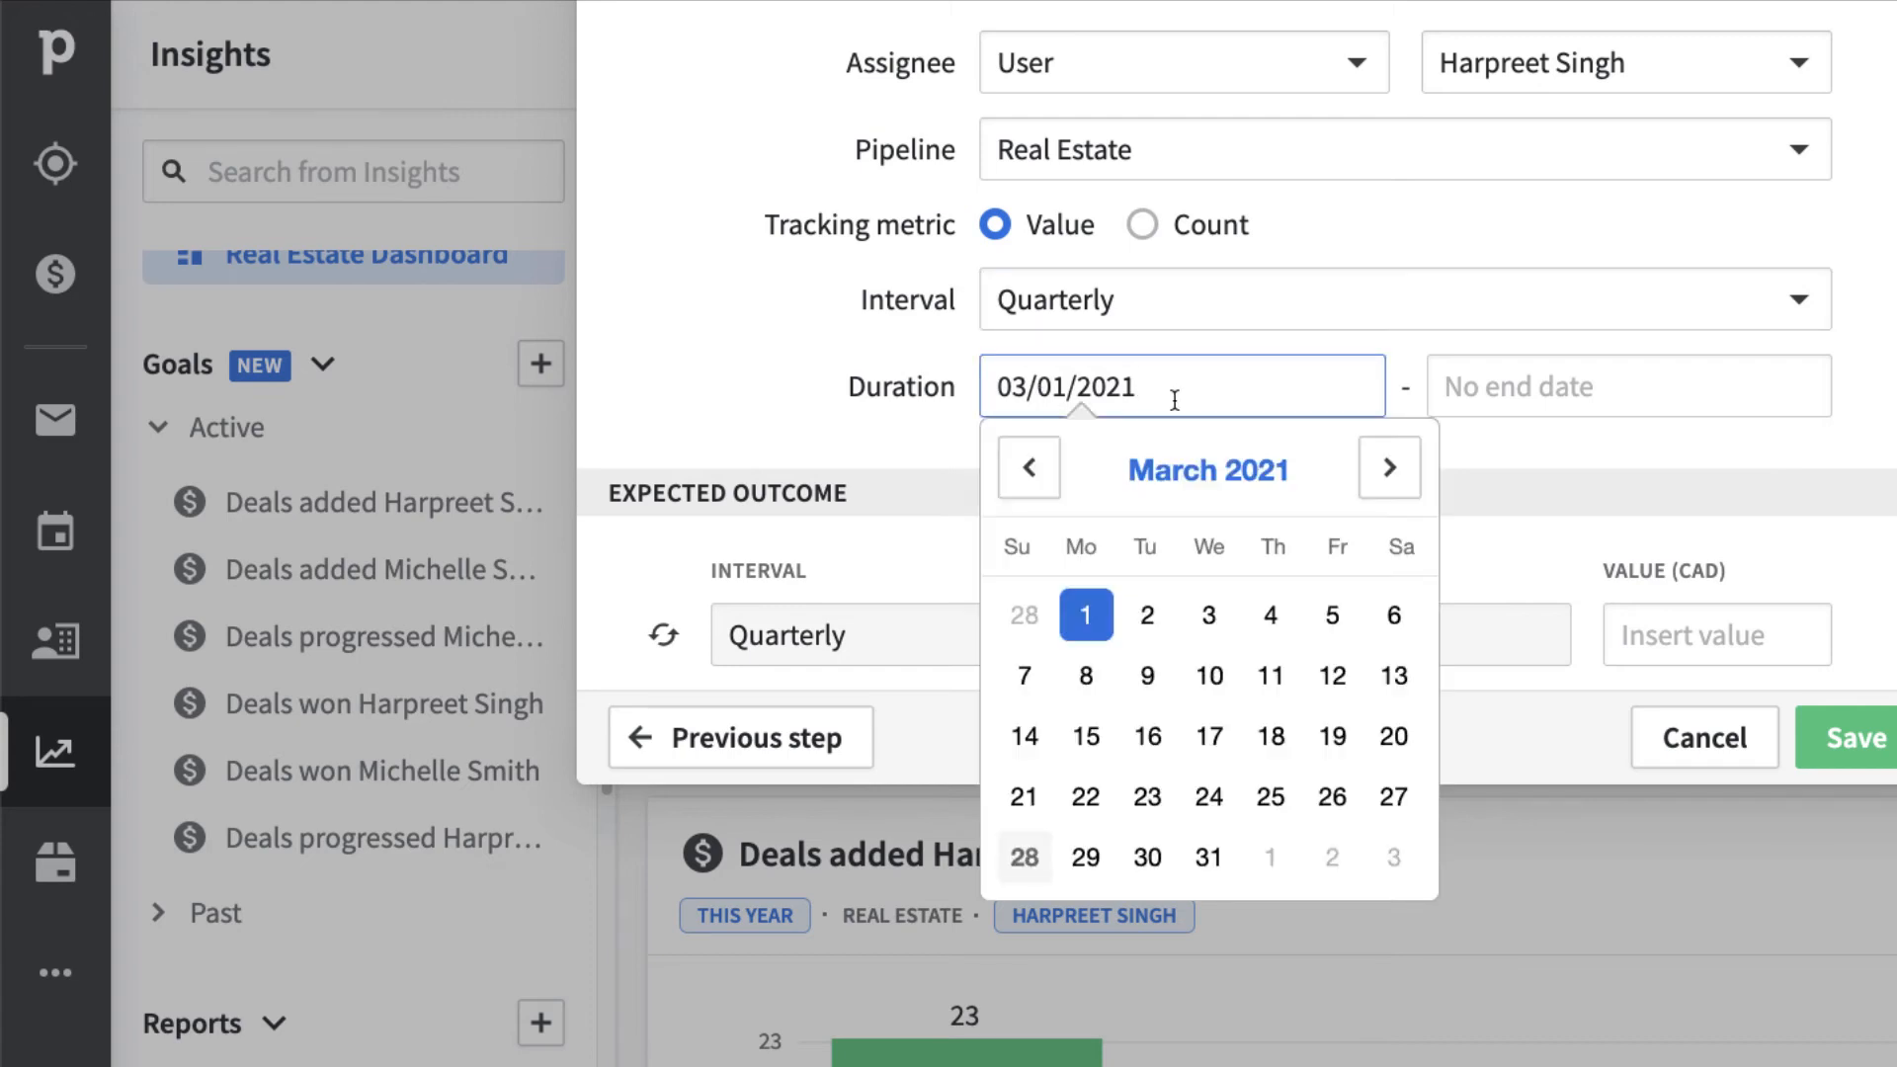
click(1030, 468)
click(1030, 468)
click(1029, 469)
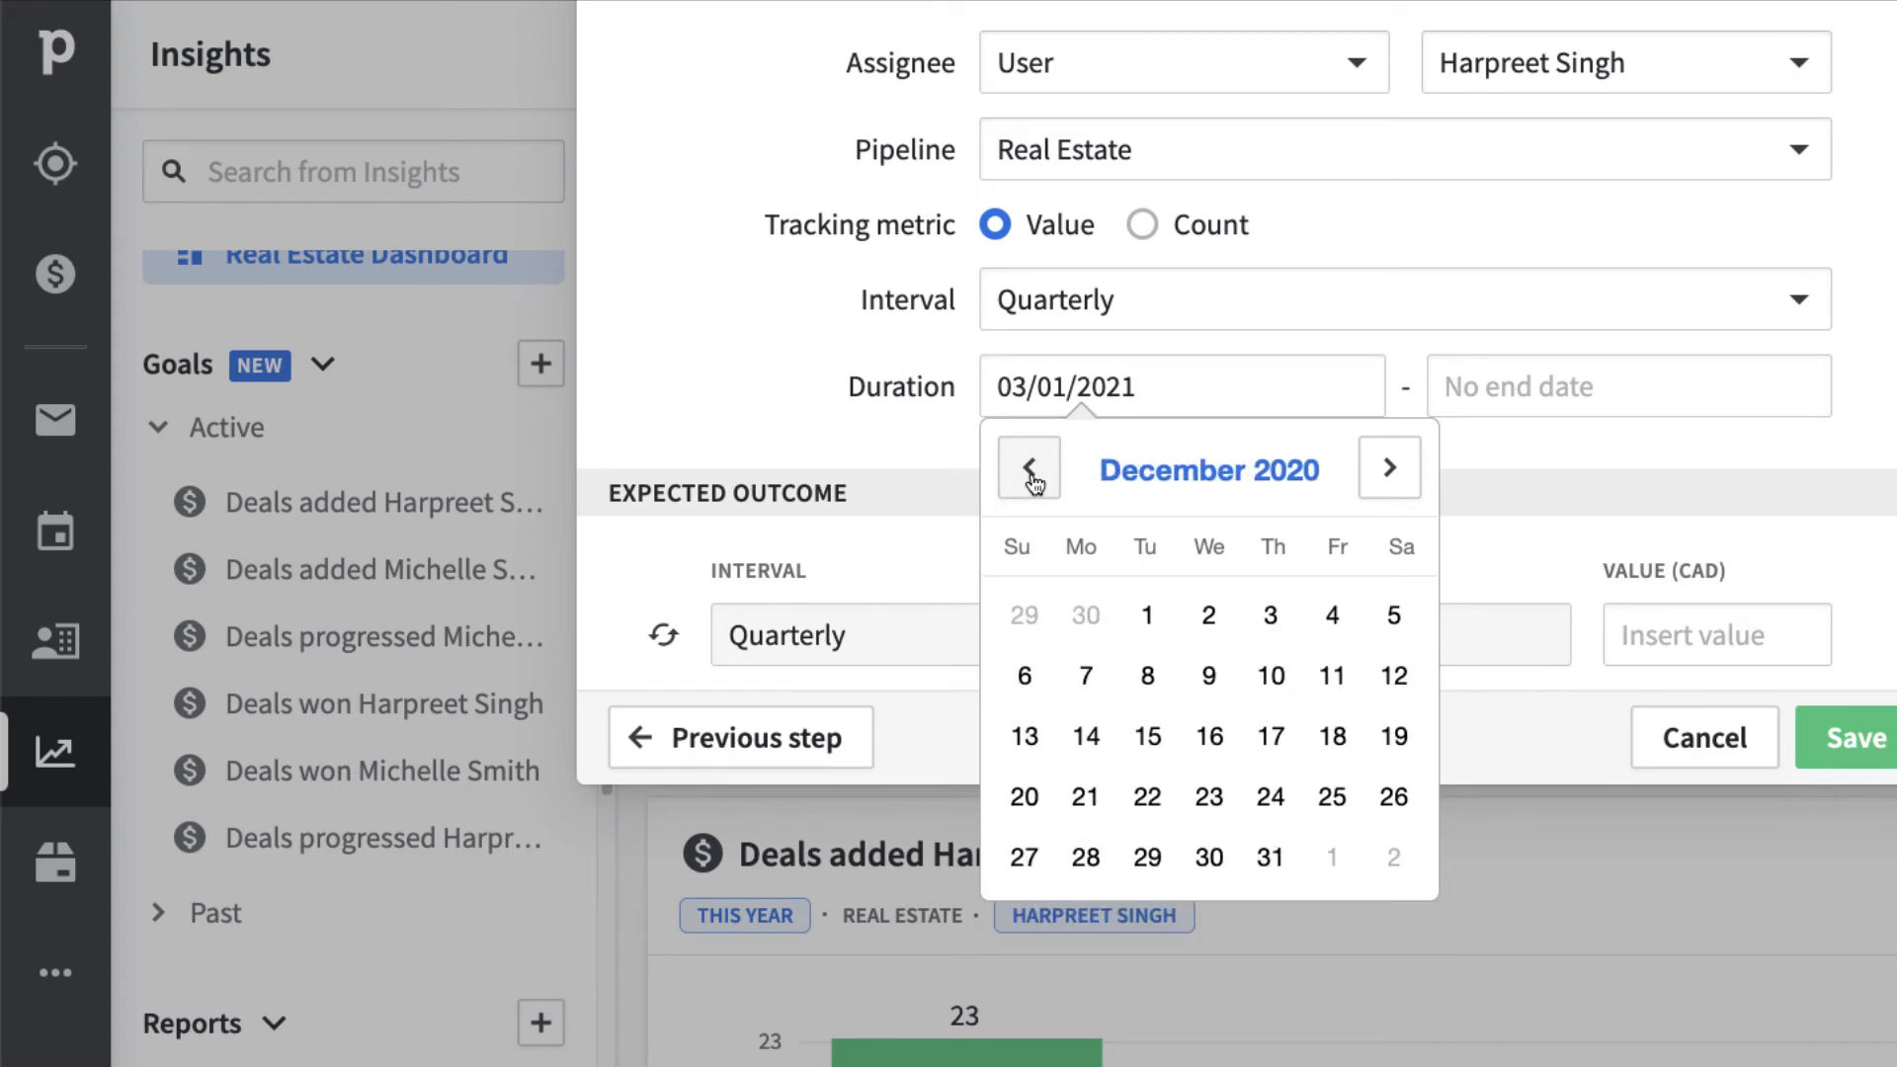
click(1384, 473)
click(1325, 615)
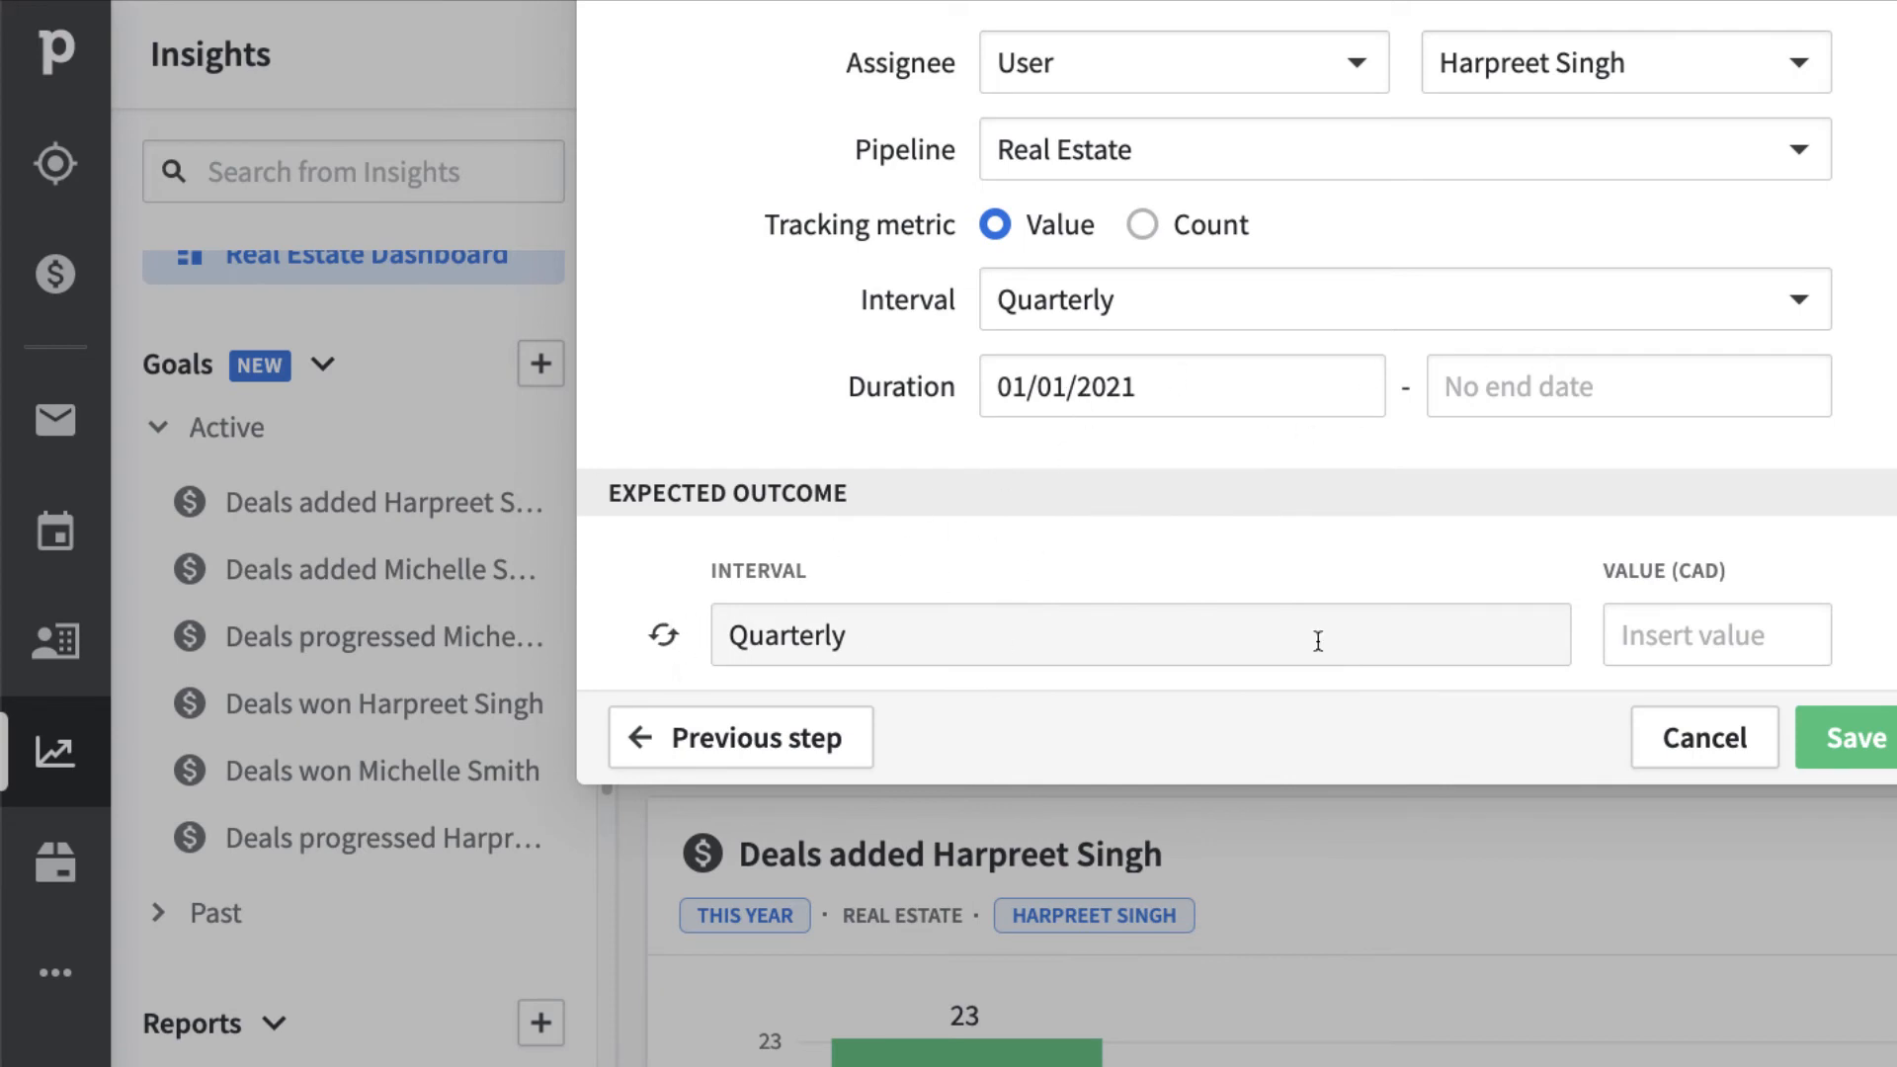
- Set the quarterly deals-added goal's expected value to 2000000 CAD and save the goal
click(1746, 634)
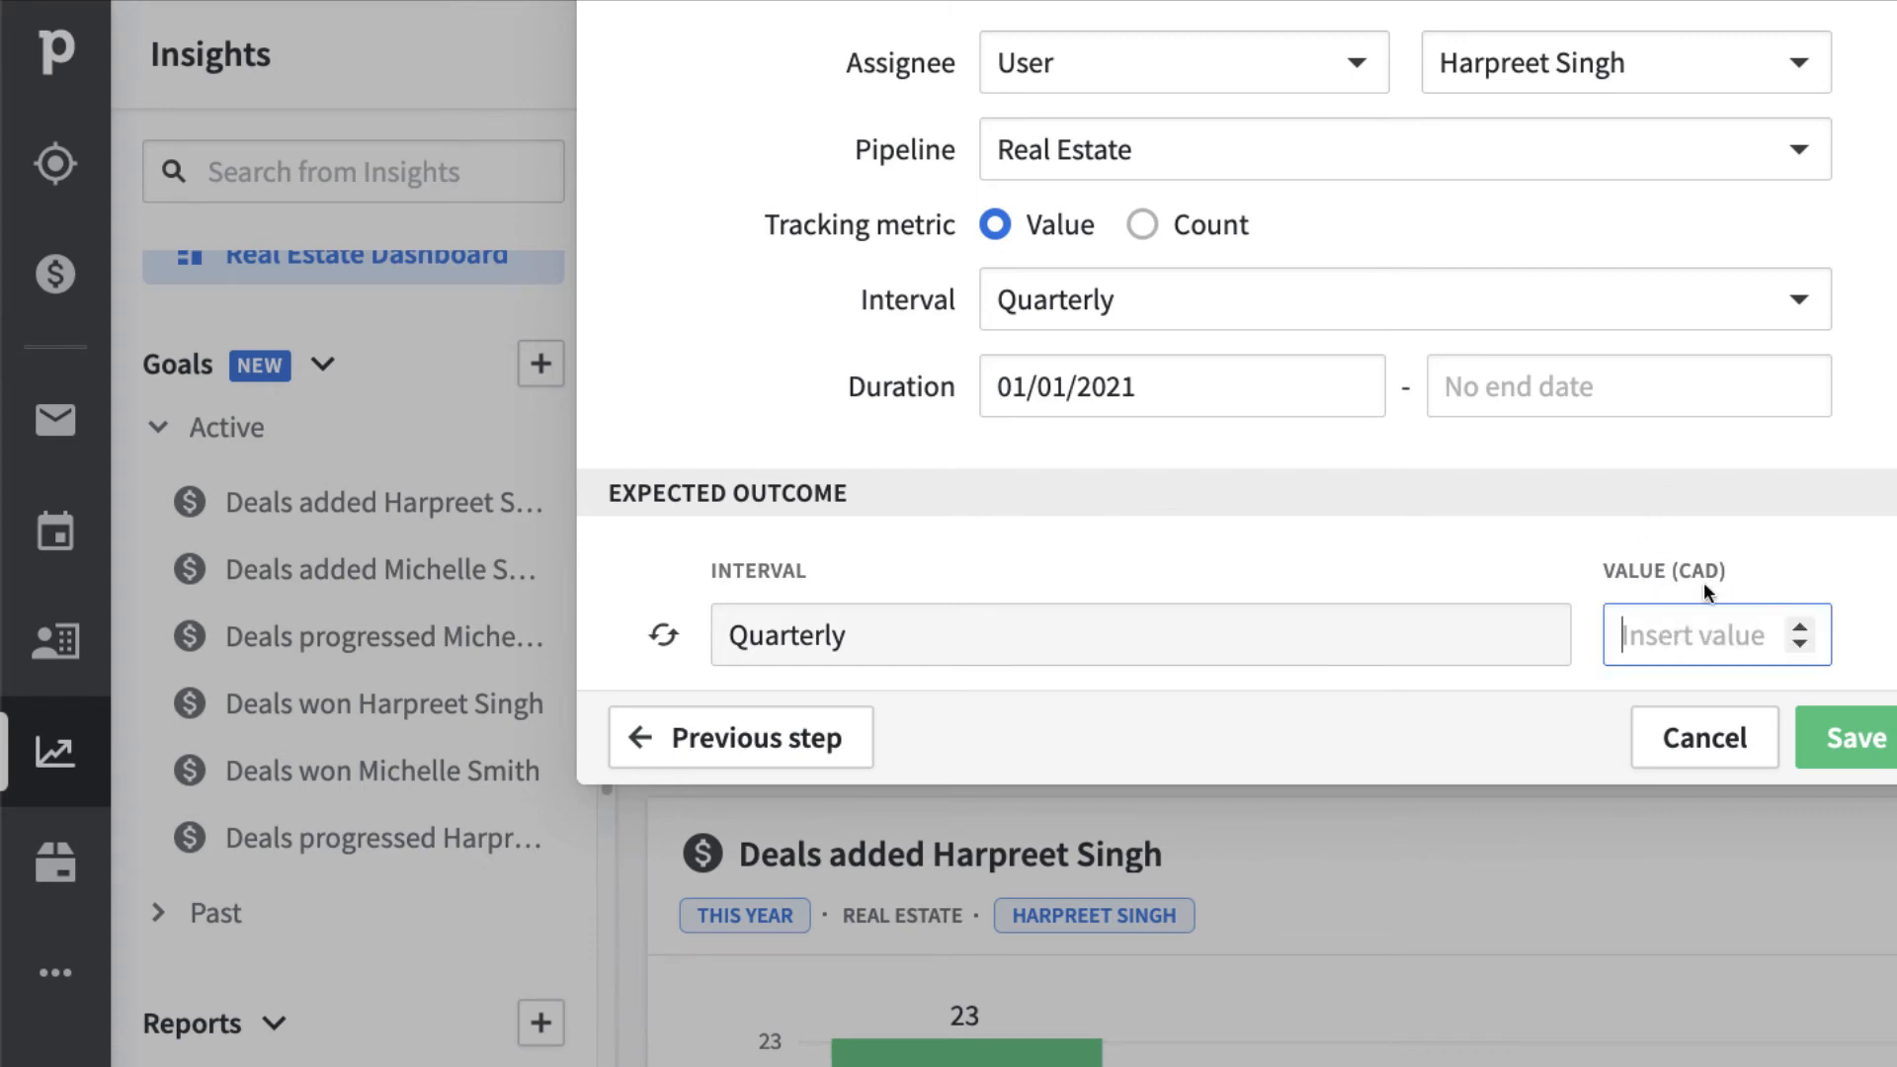
text(2)
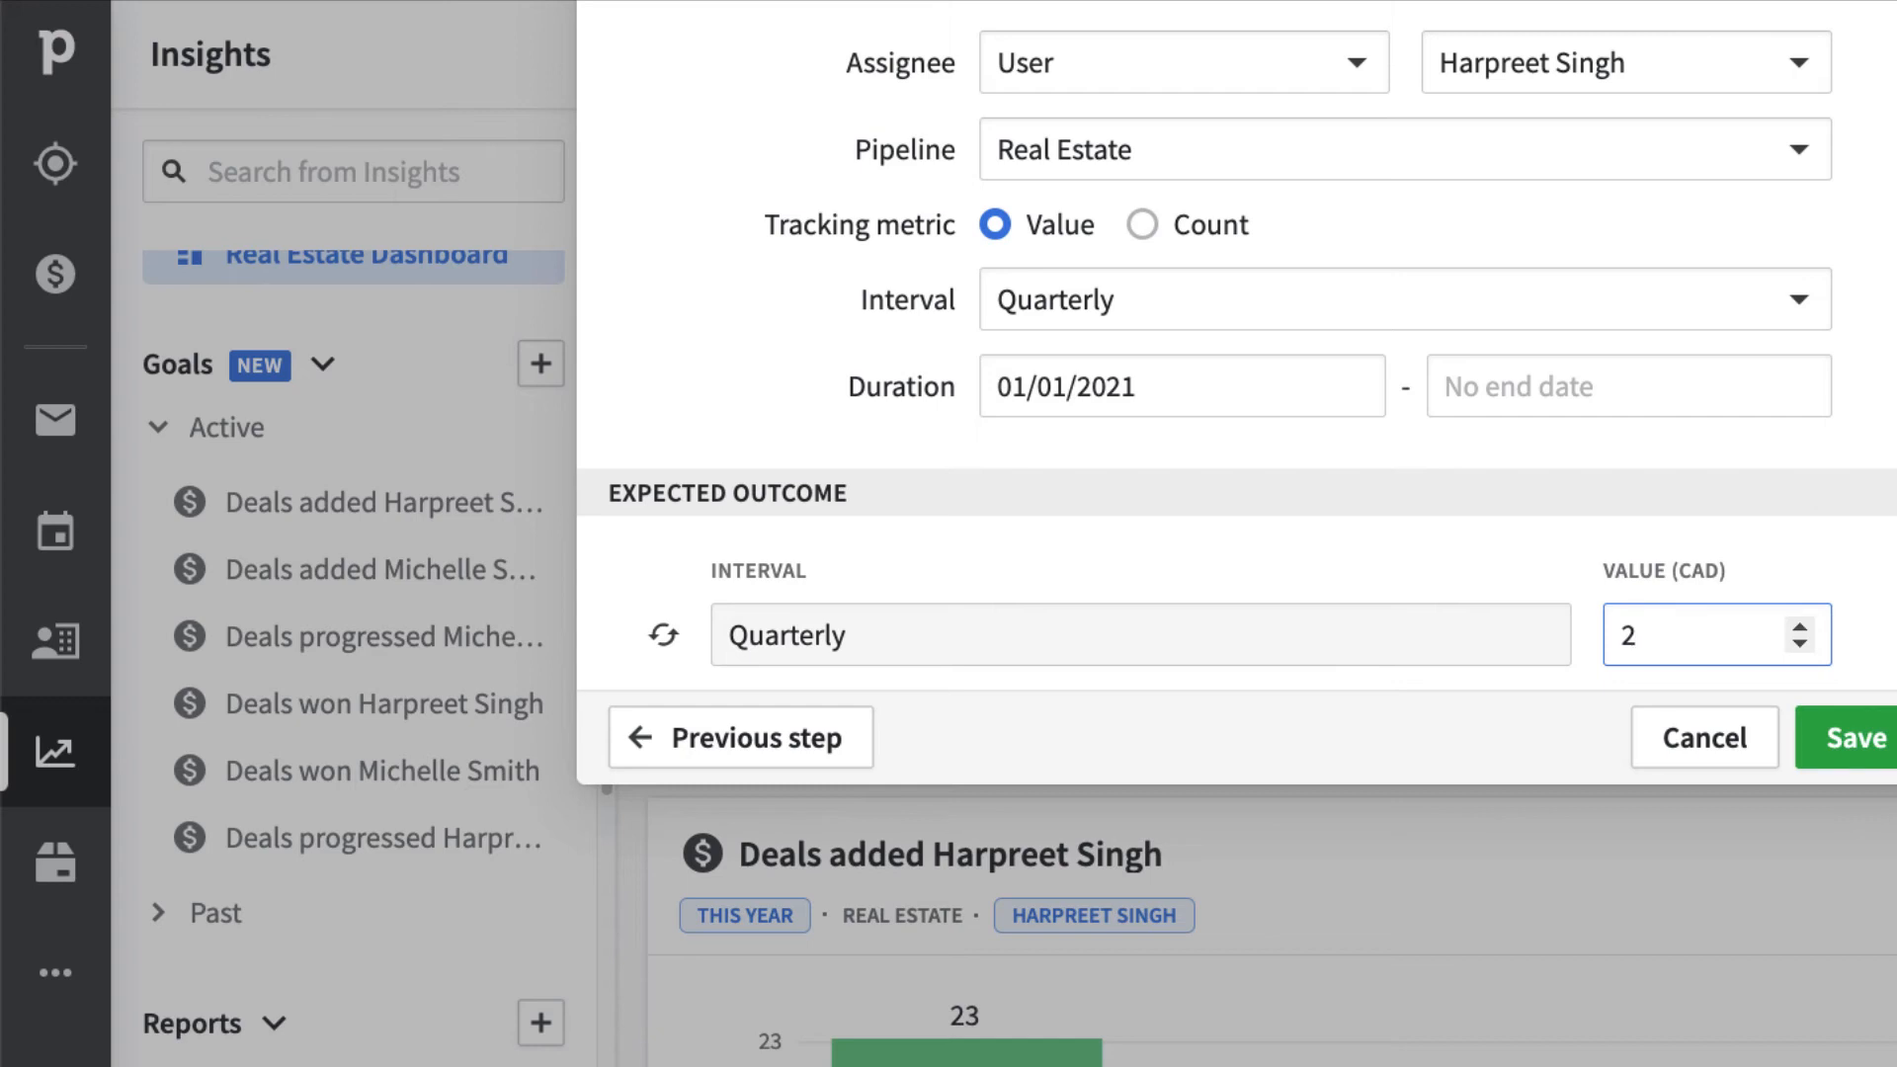
text(000000)
click(1849, 738)
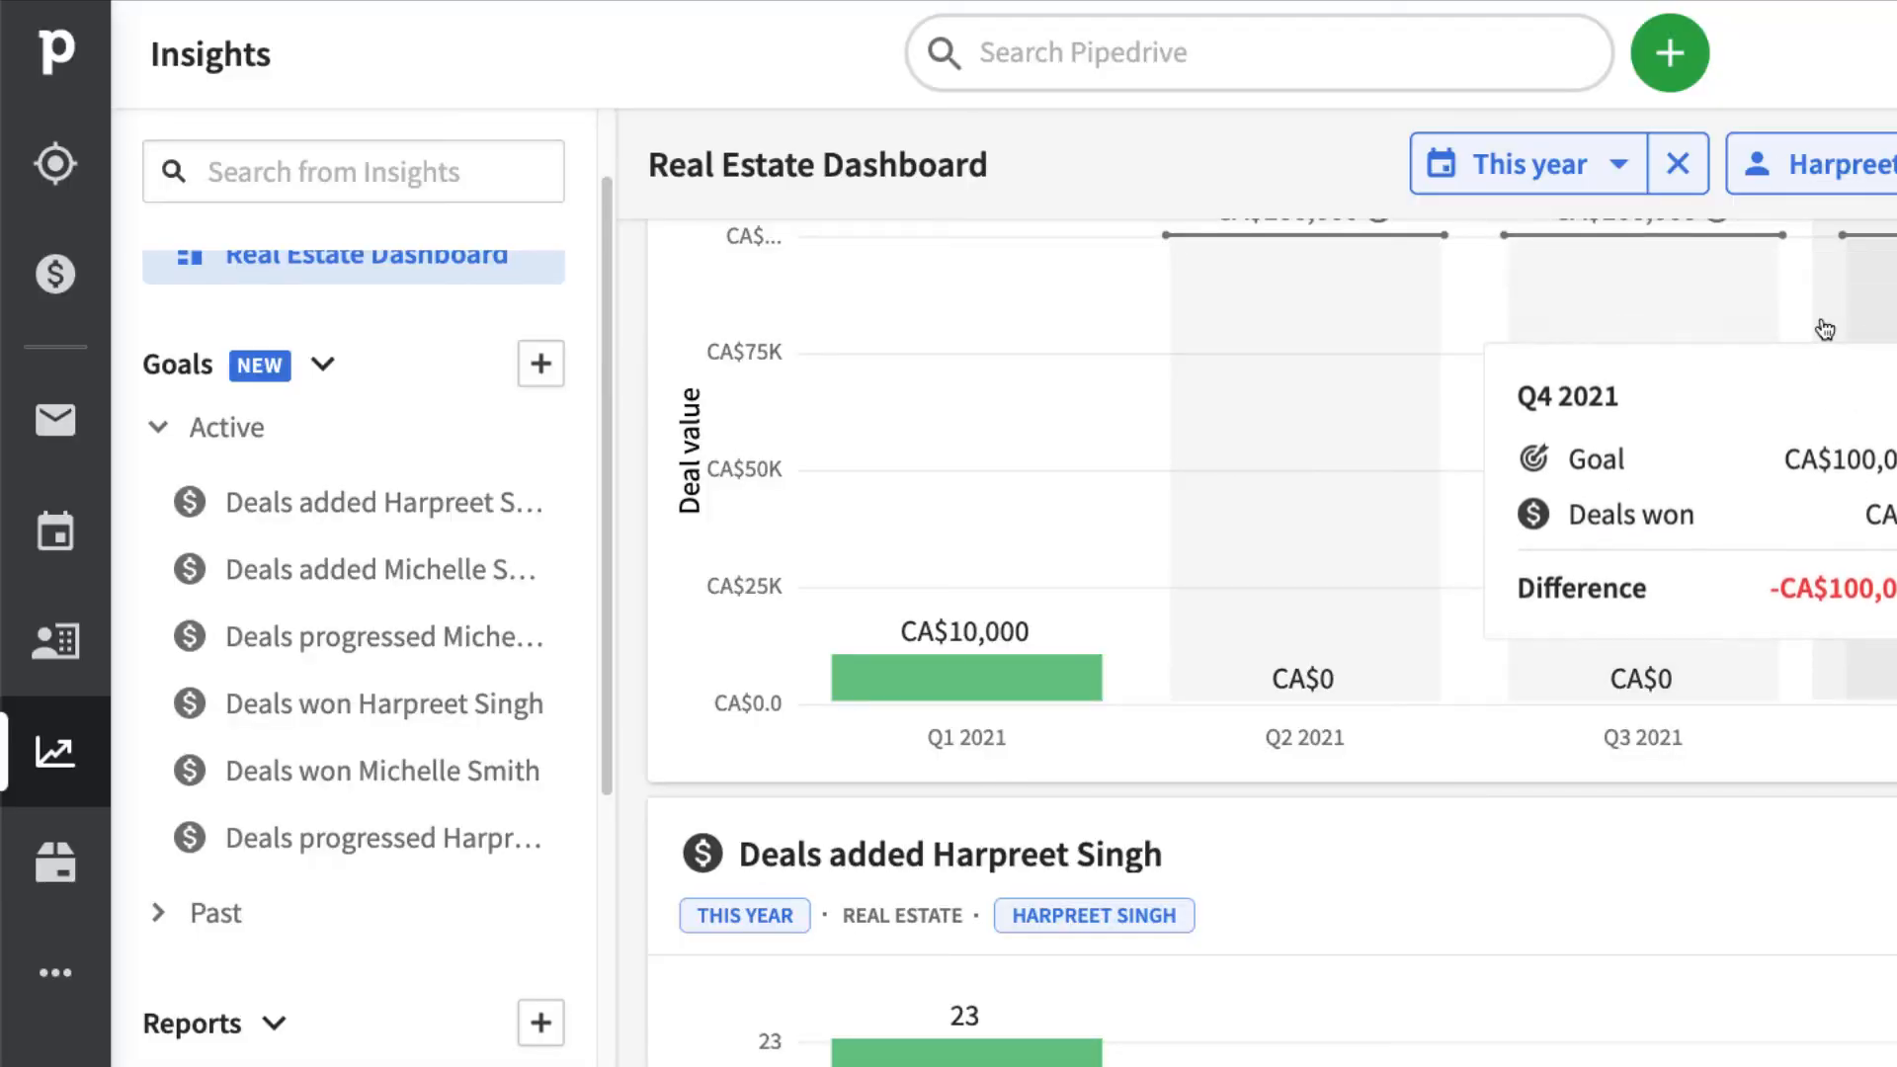
- Compare quarterly results against the goal lines in the dashboard's deals won and deals added charts
scroll(1325, 625, up, 1)
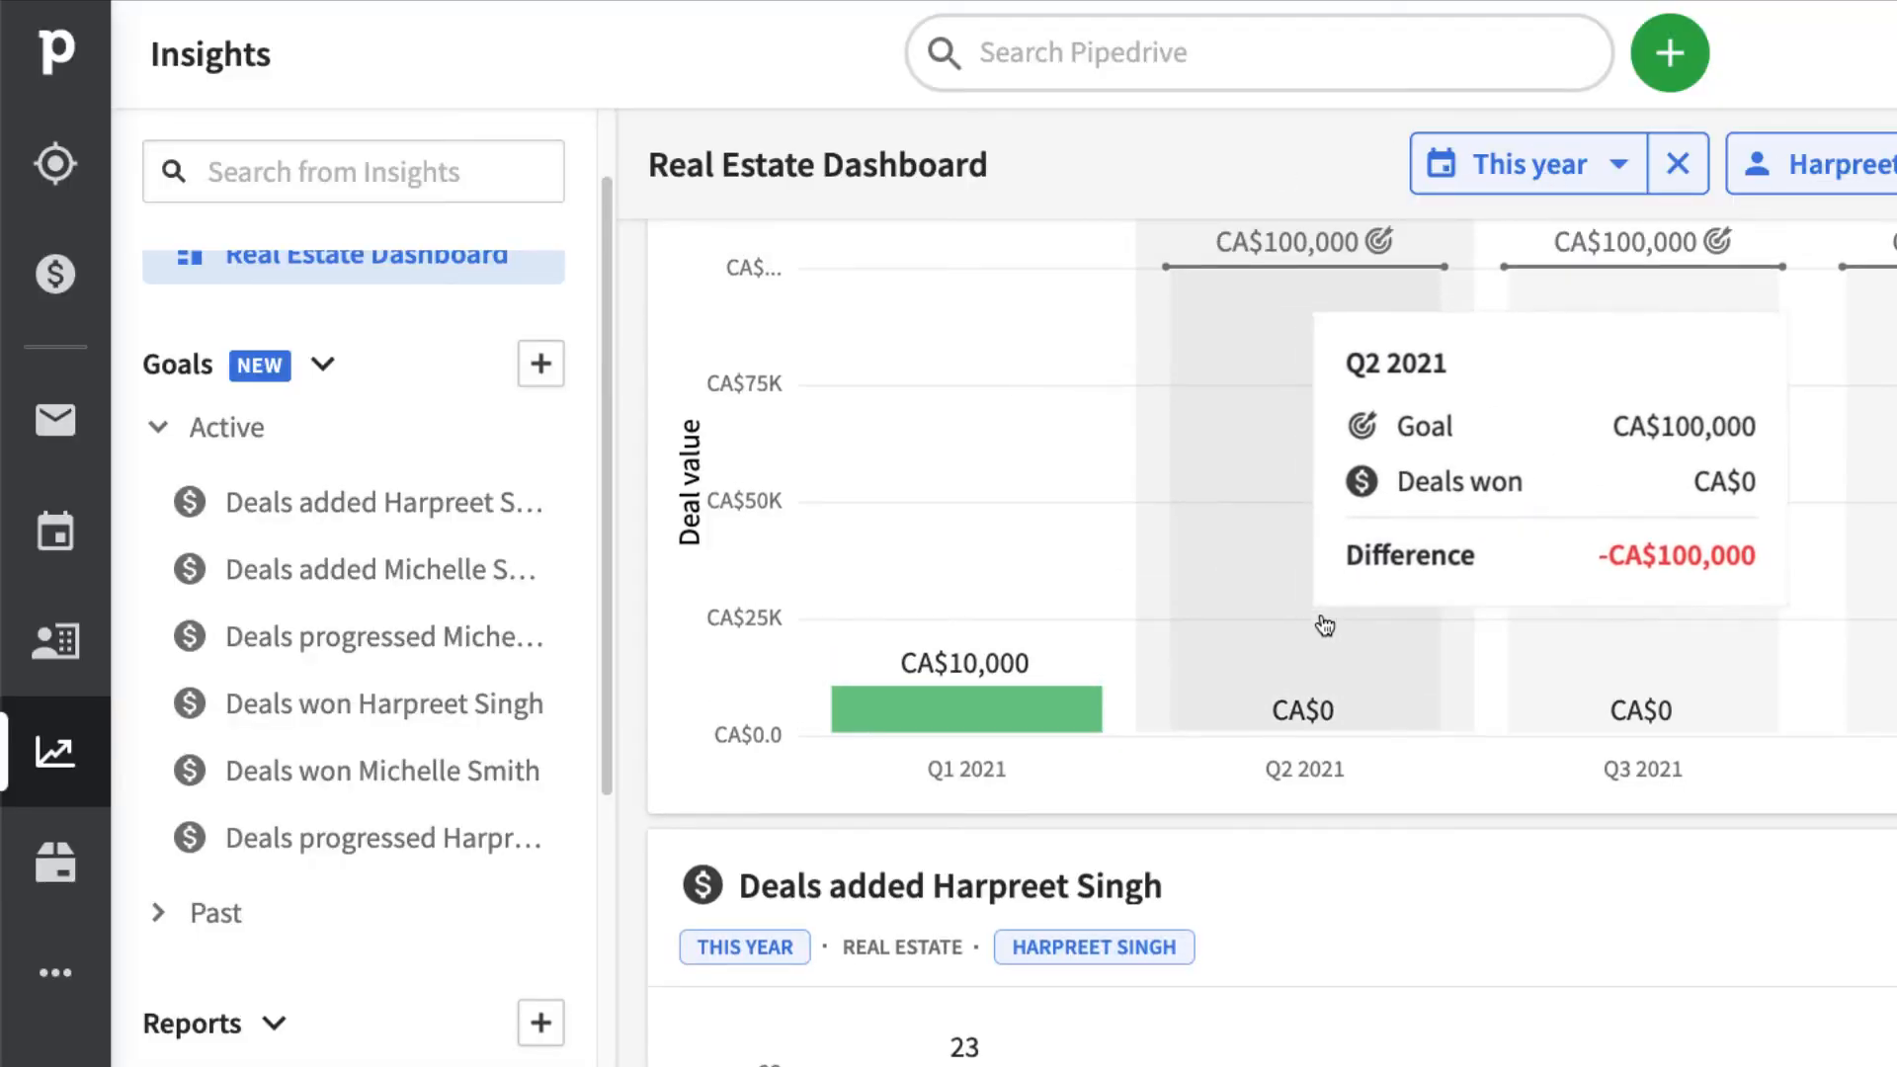
scroll(1850, 584, up, 2)
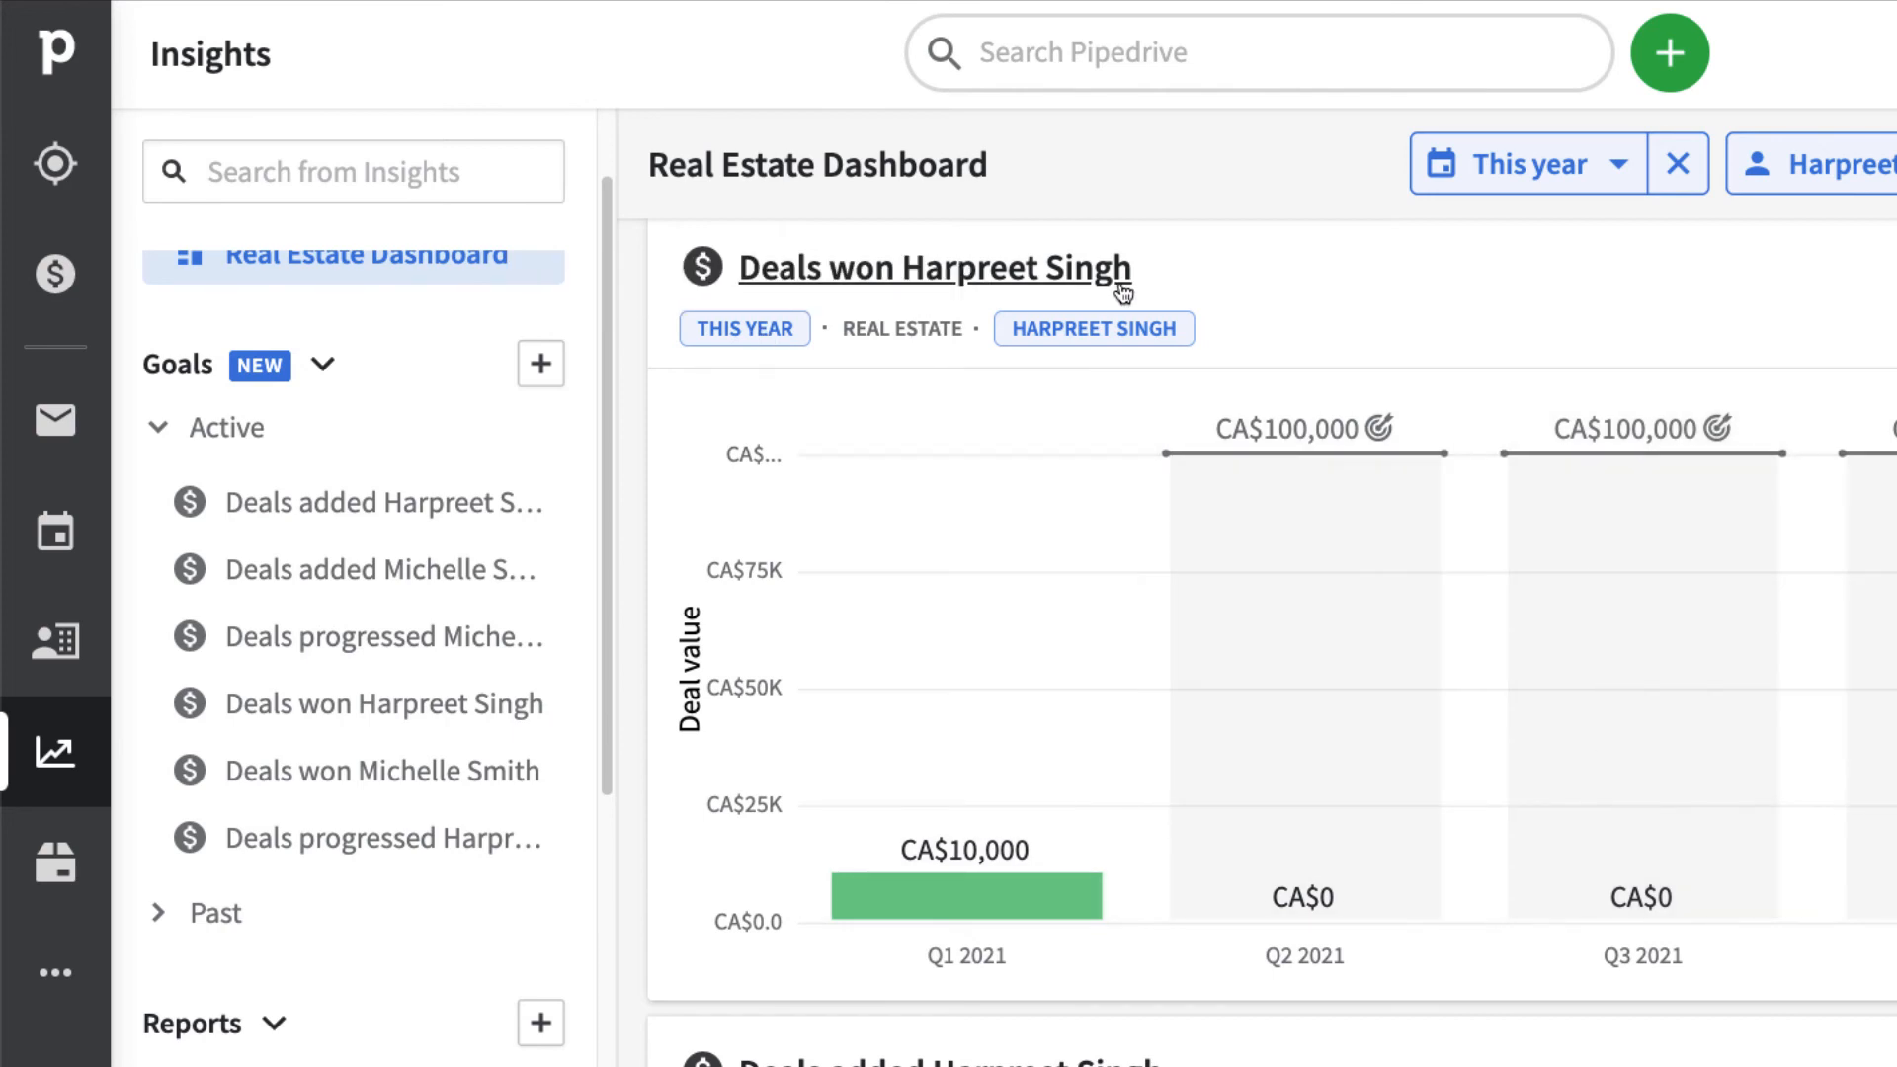
scroll(1017, 741, down, 2)
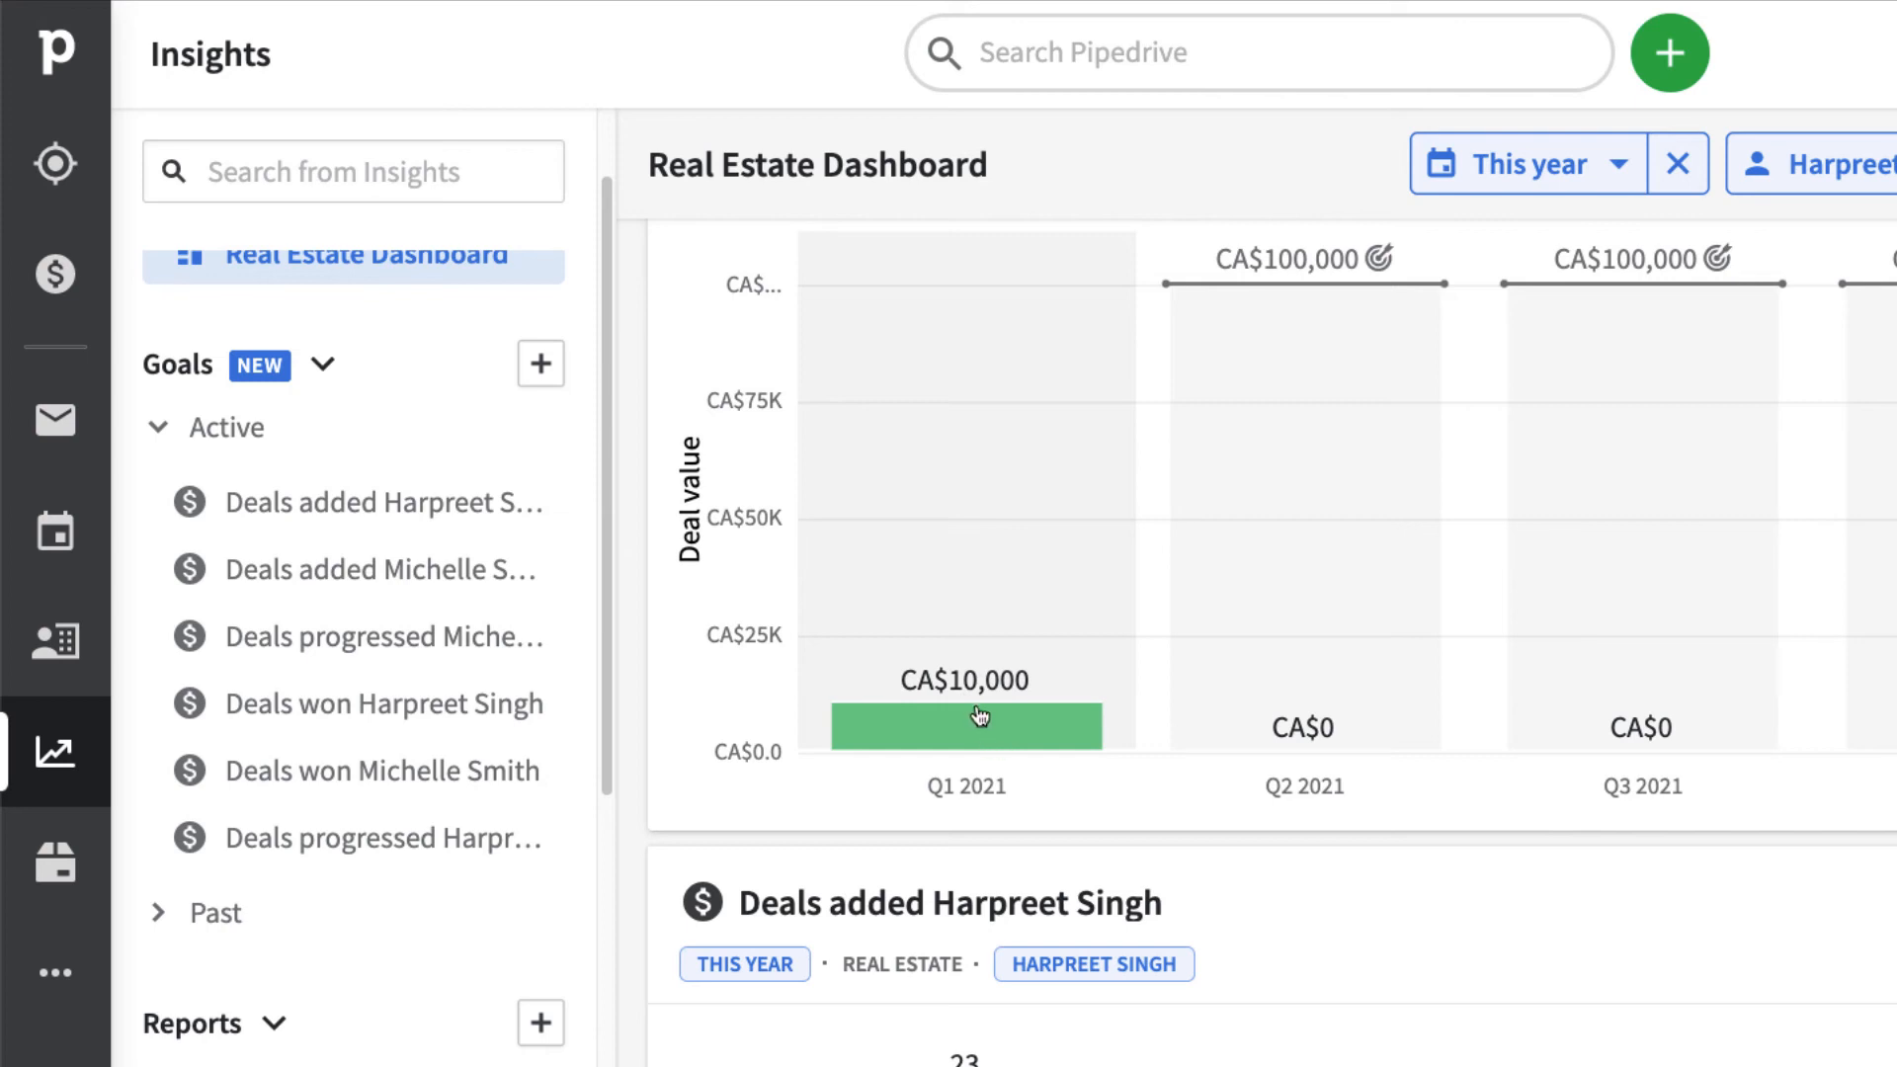
mouse_move(1275, 277)
mouse_move(1325, 661)
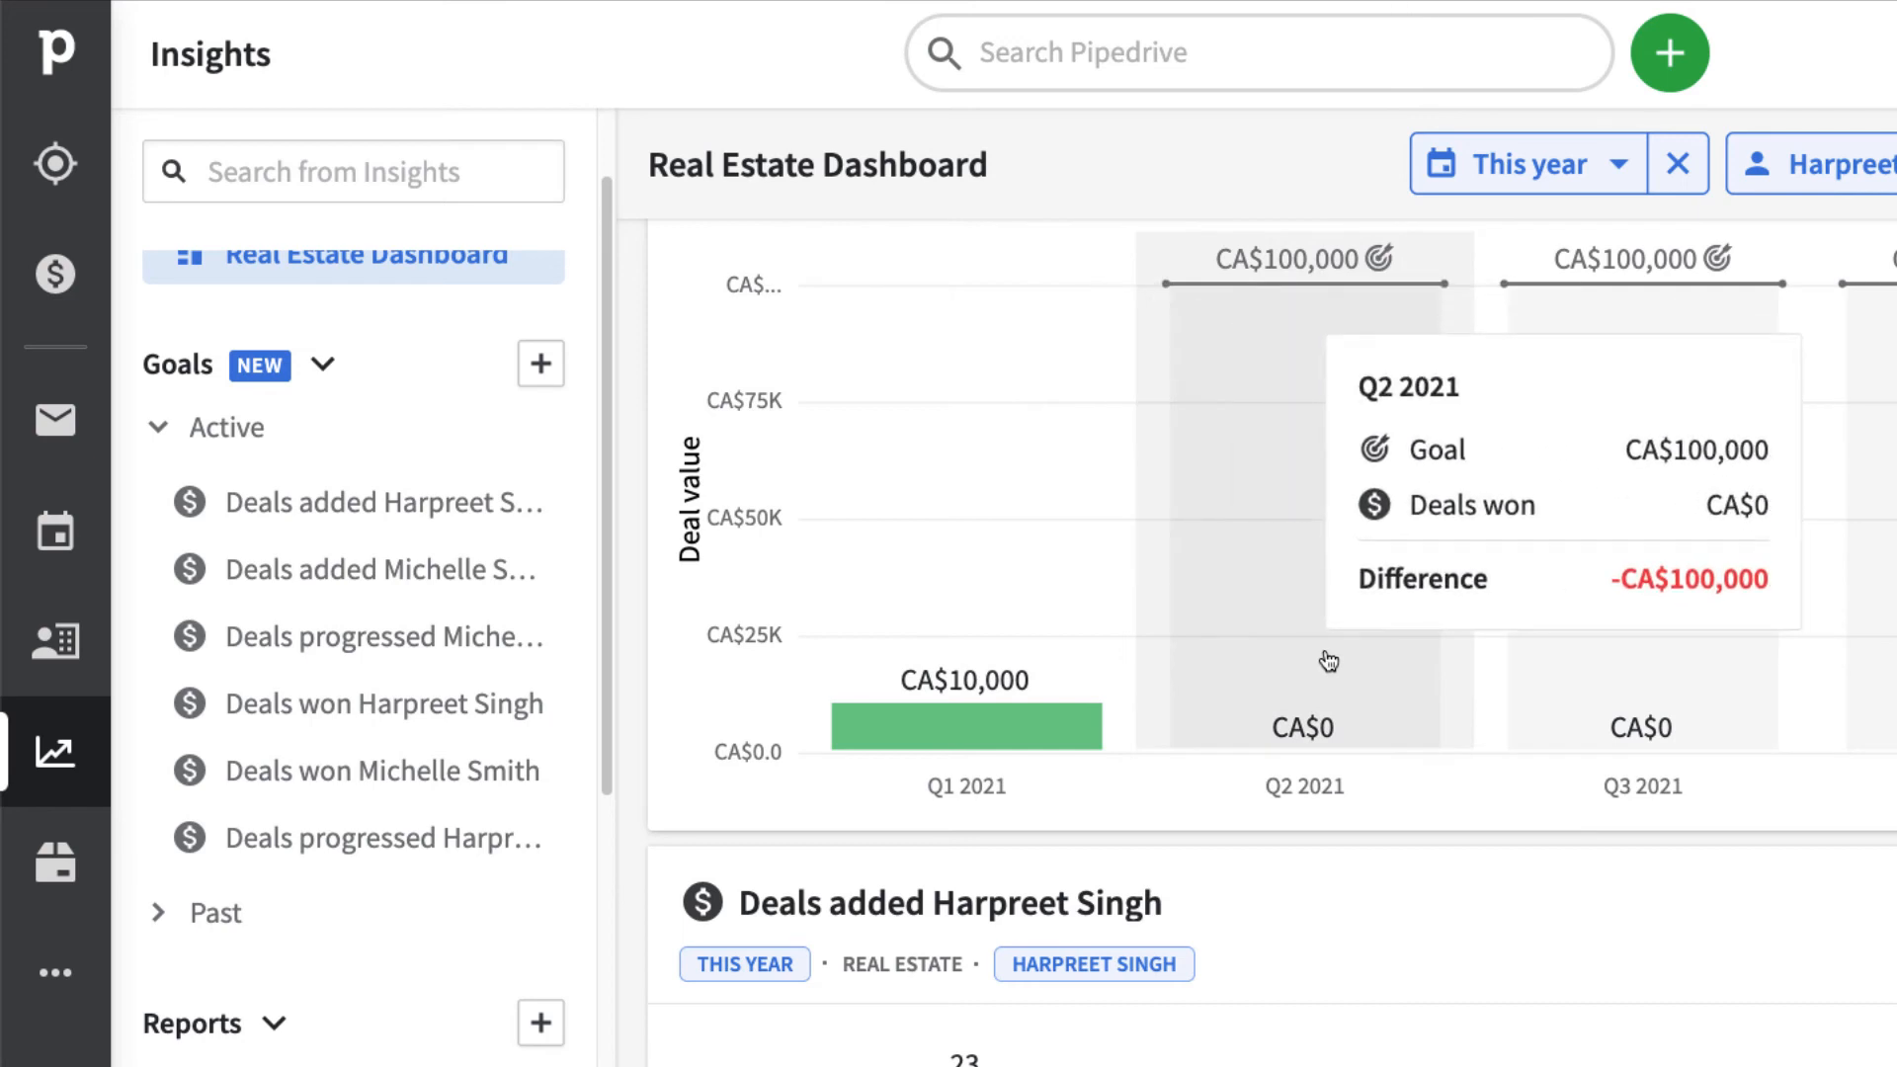
scroll(1329, 661, down, 6)
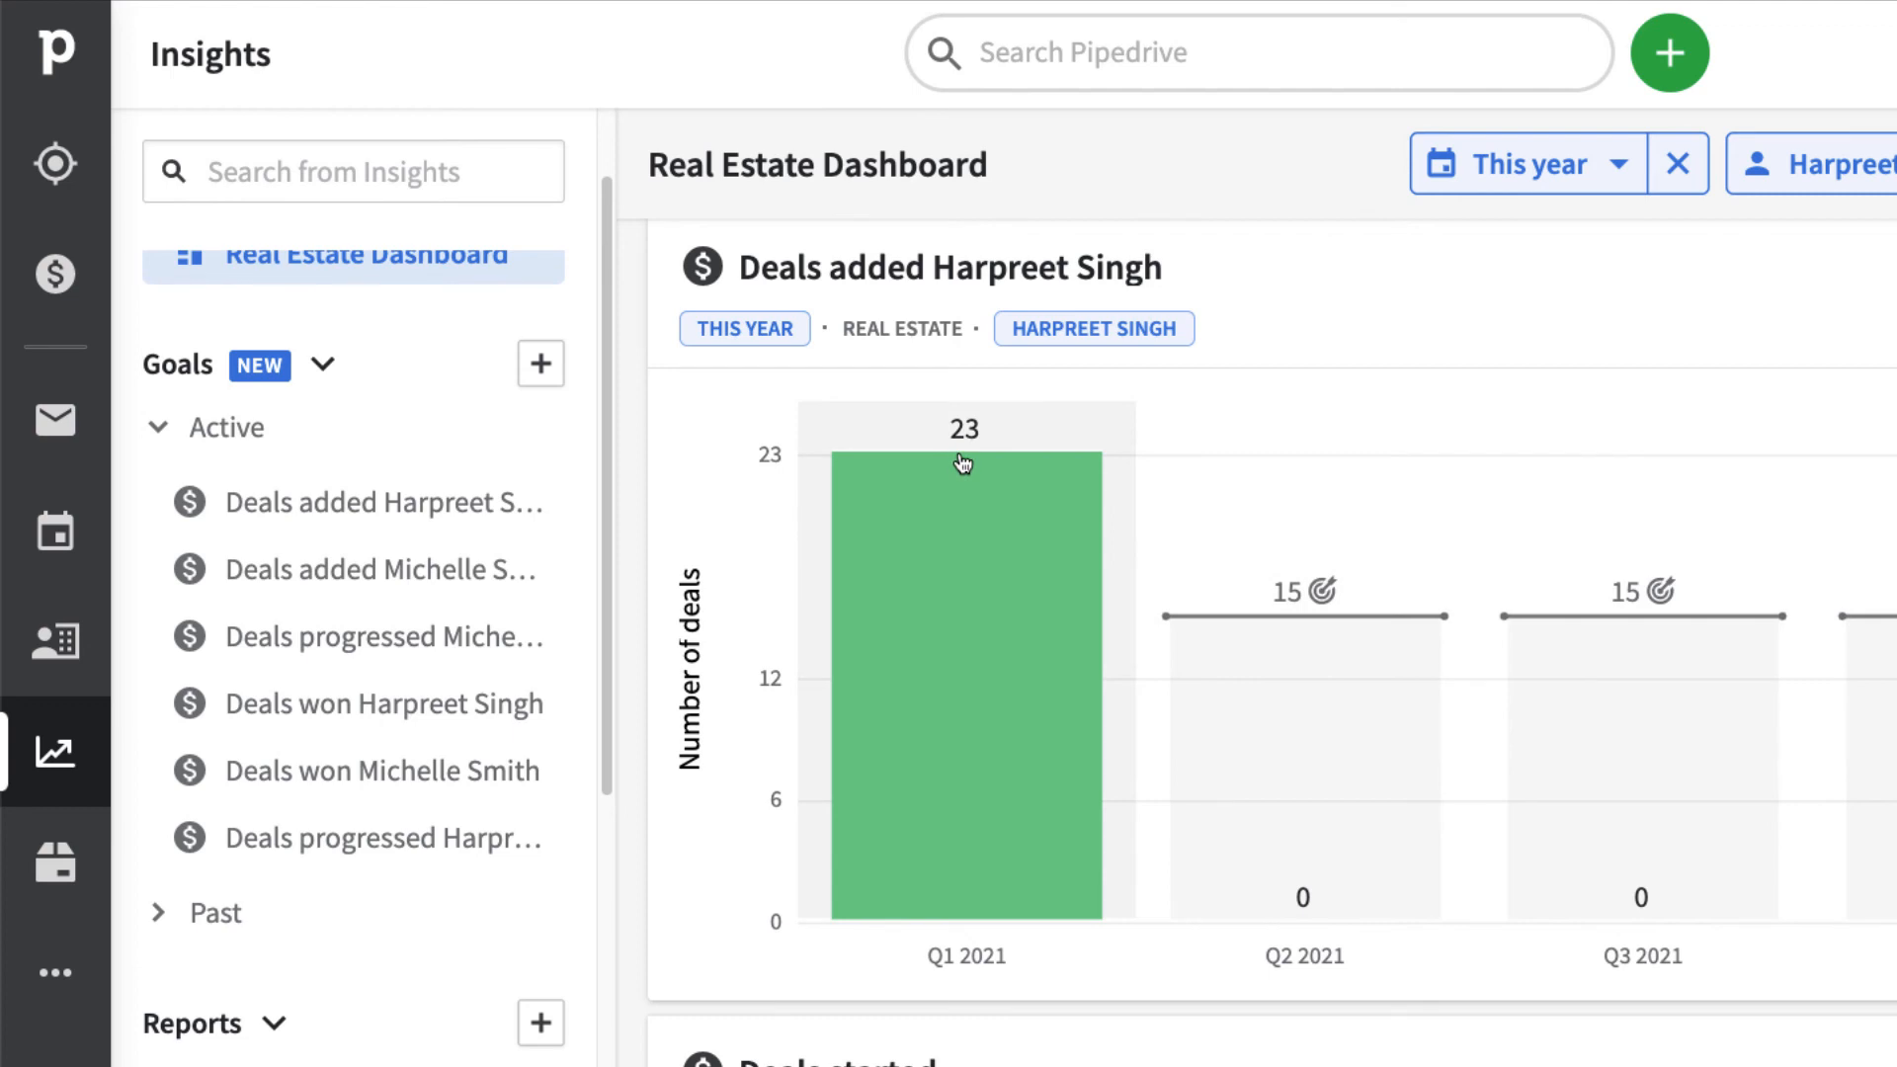
scroll(964, 462, up, 4)
scroll(1021, 657, down, 2)
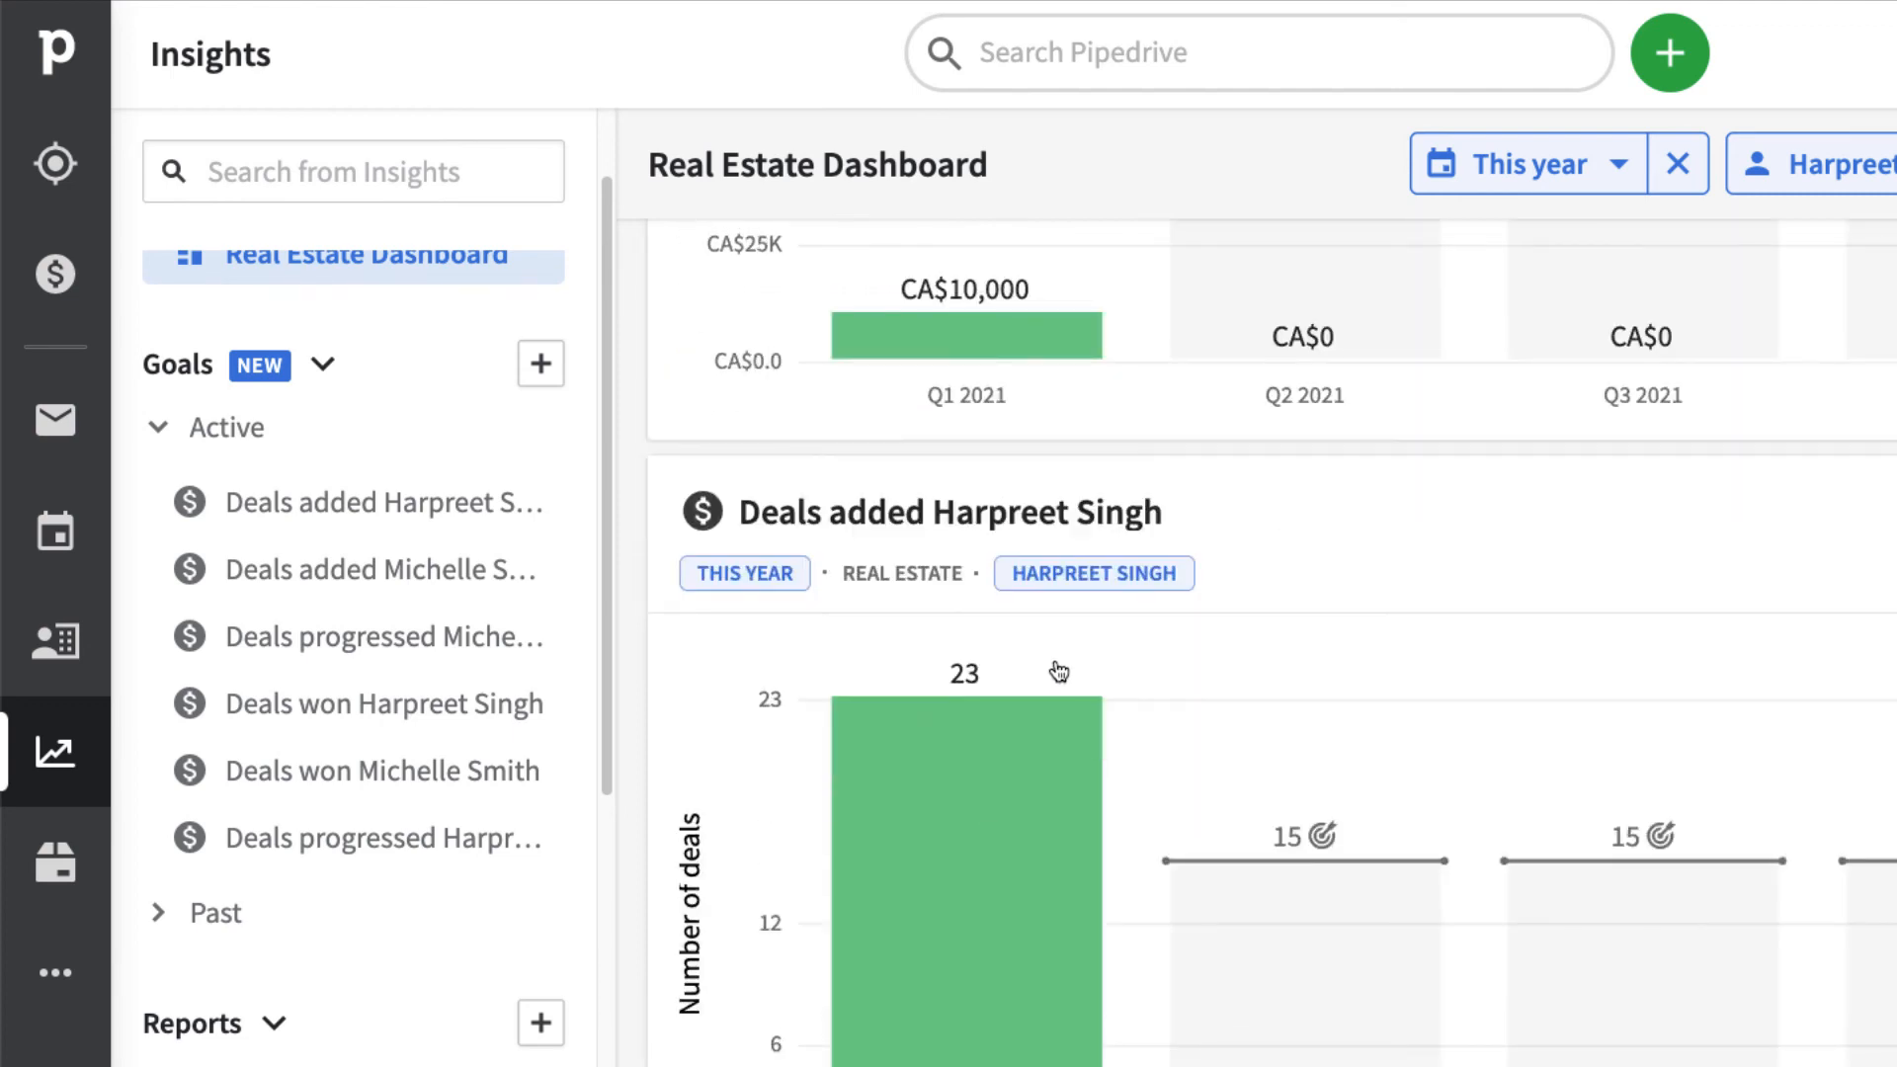
scroll(1059, 672, down, 3)
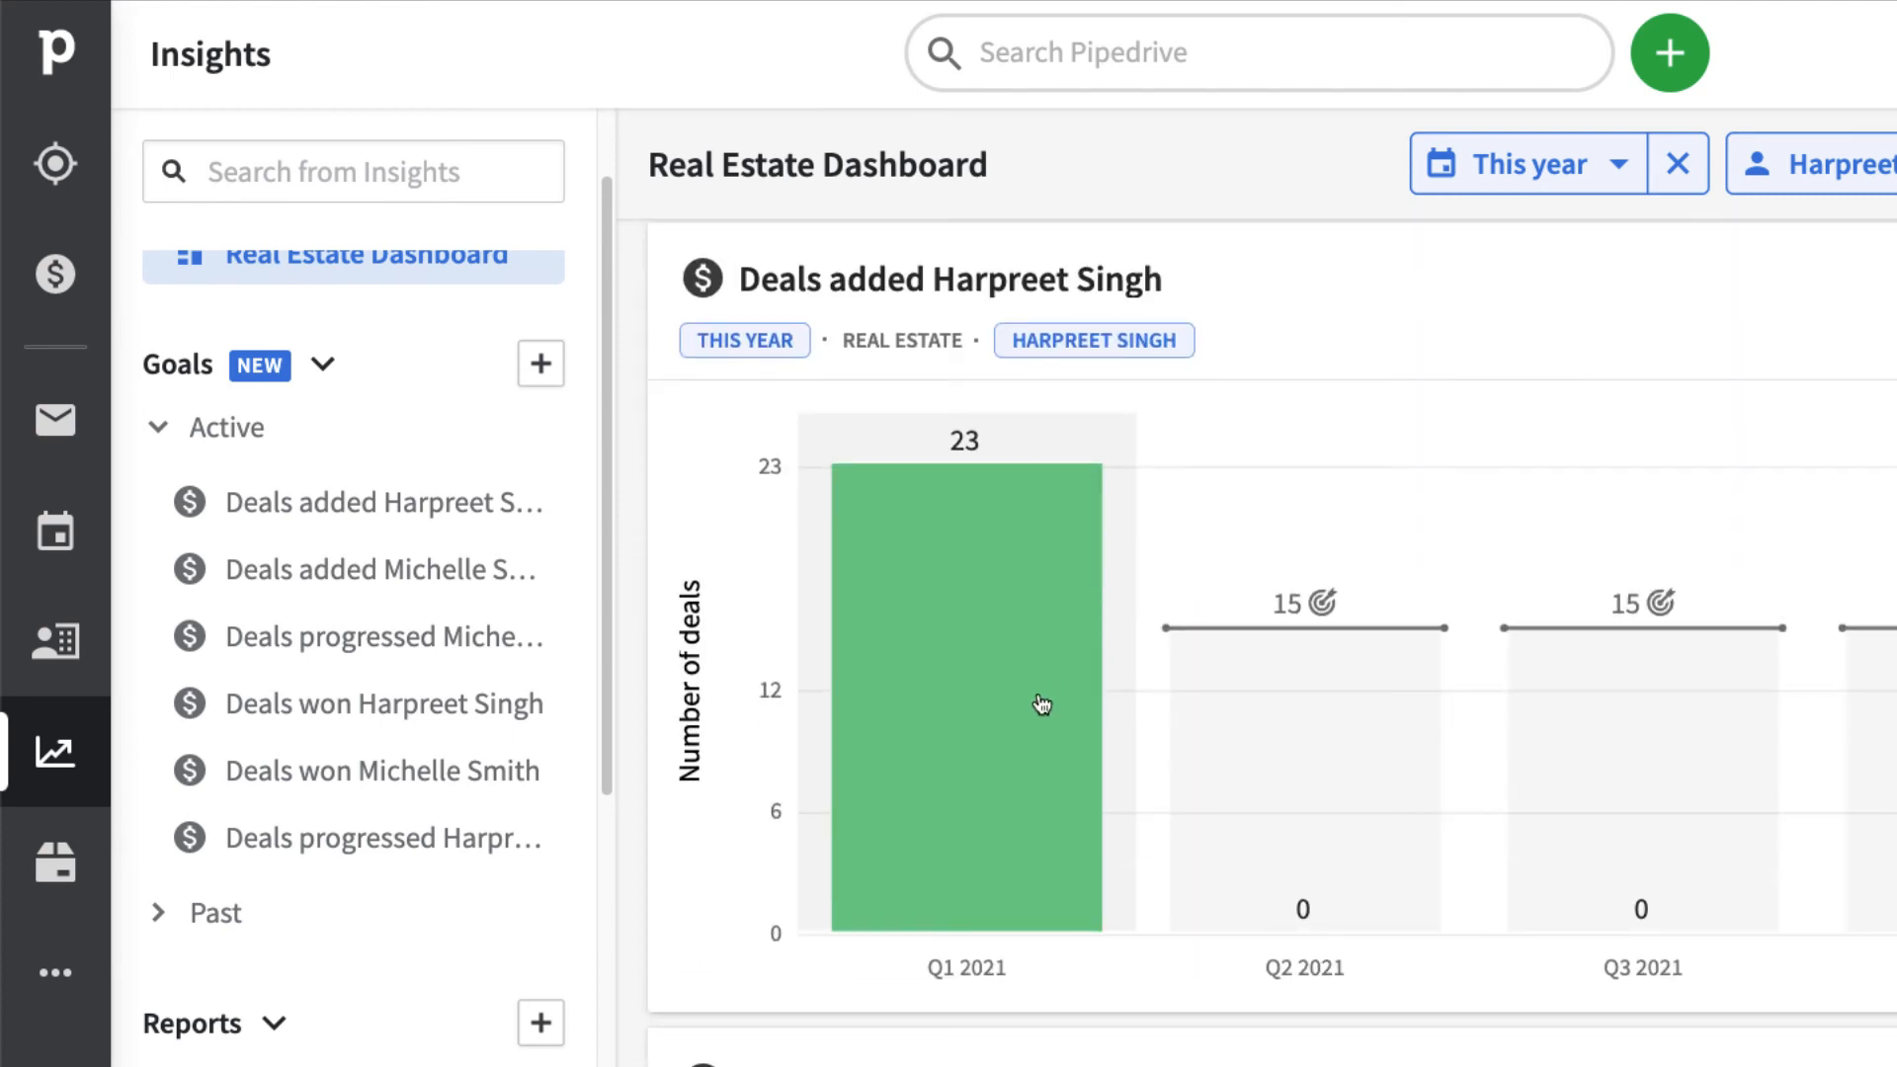
mouse_move(1164, 628)
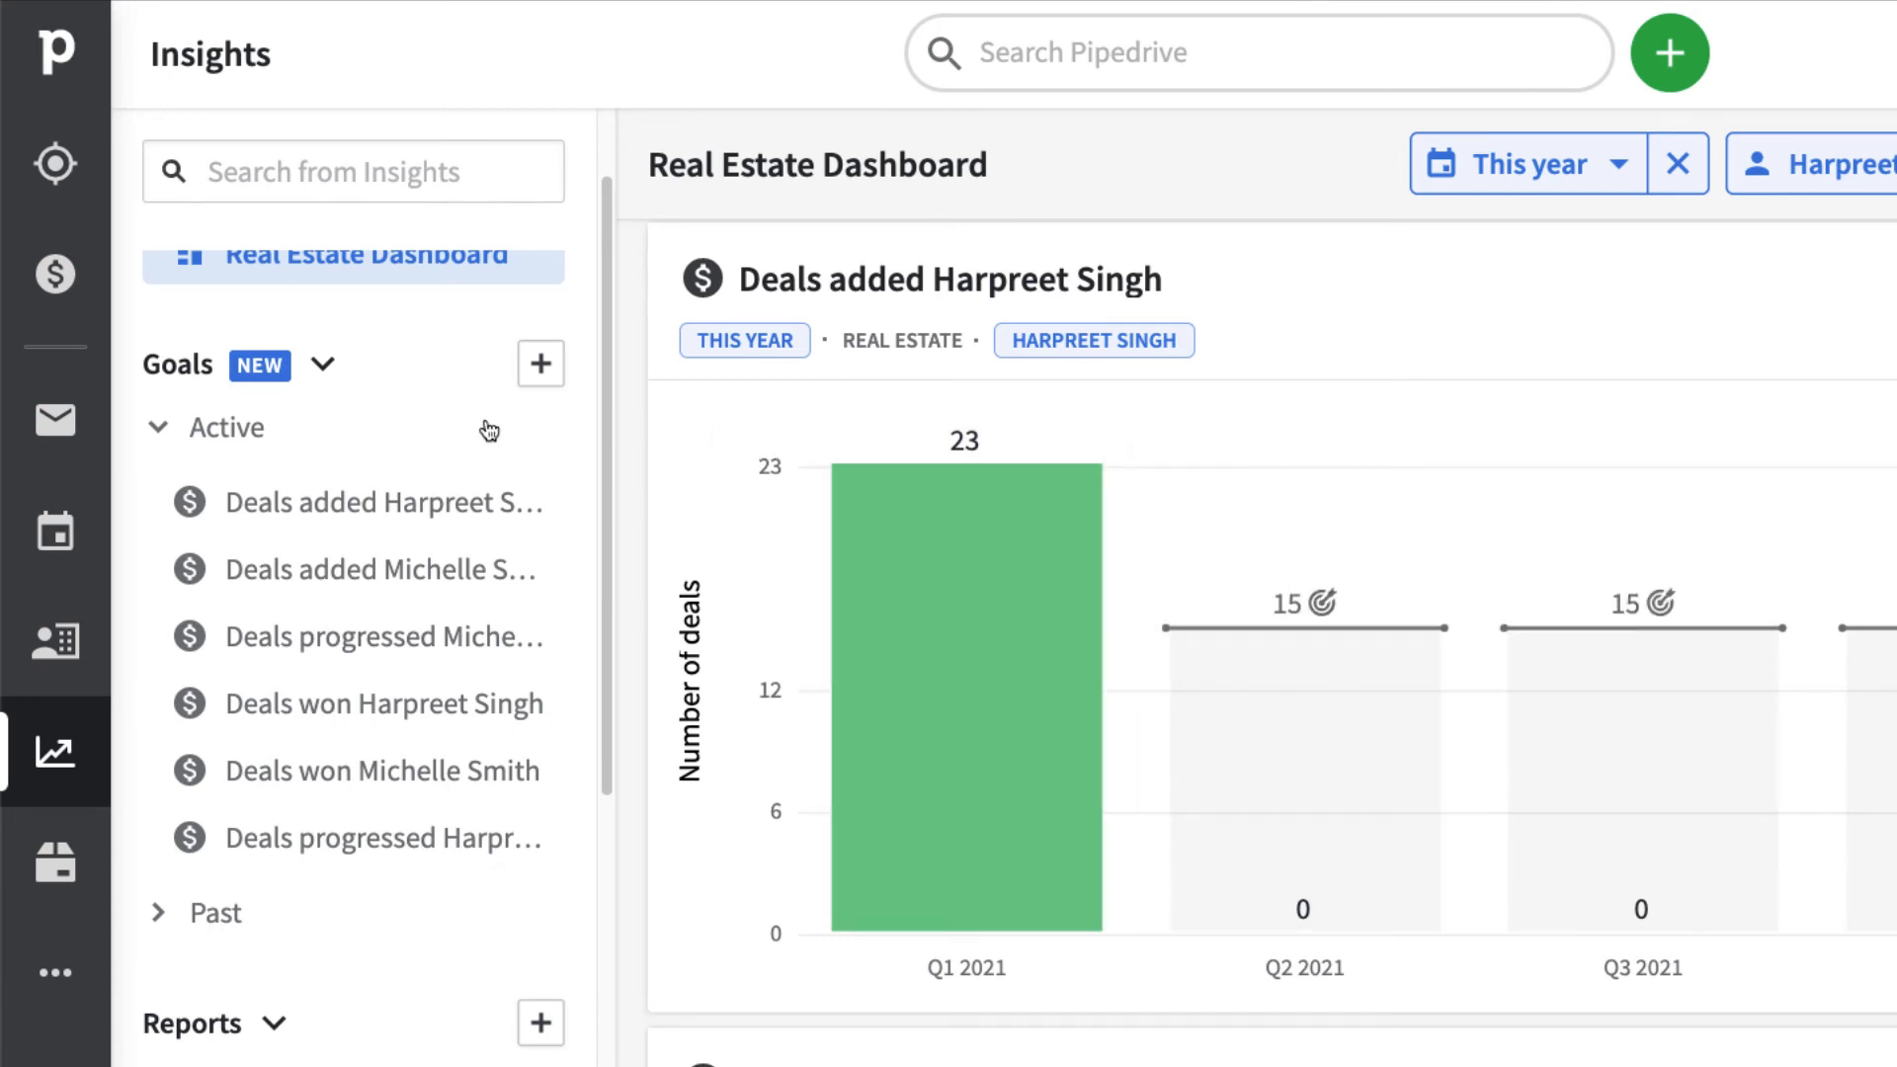
- Start a new goal for the Activity entity with Added as its goal type
scroll(455, 433, up, 1)
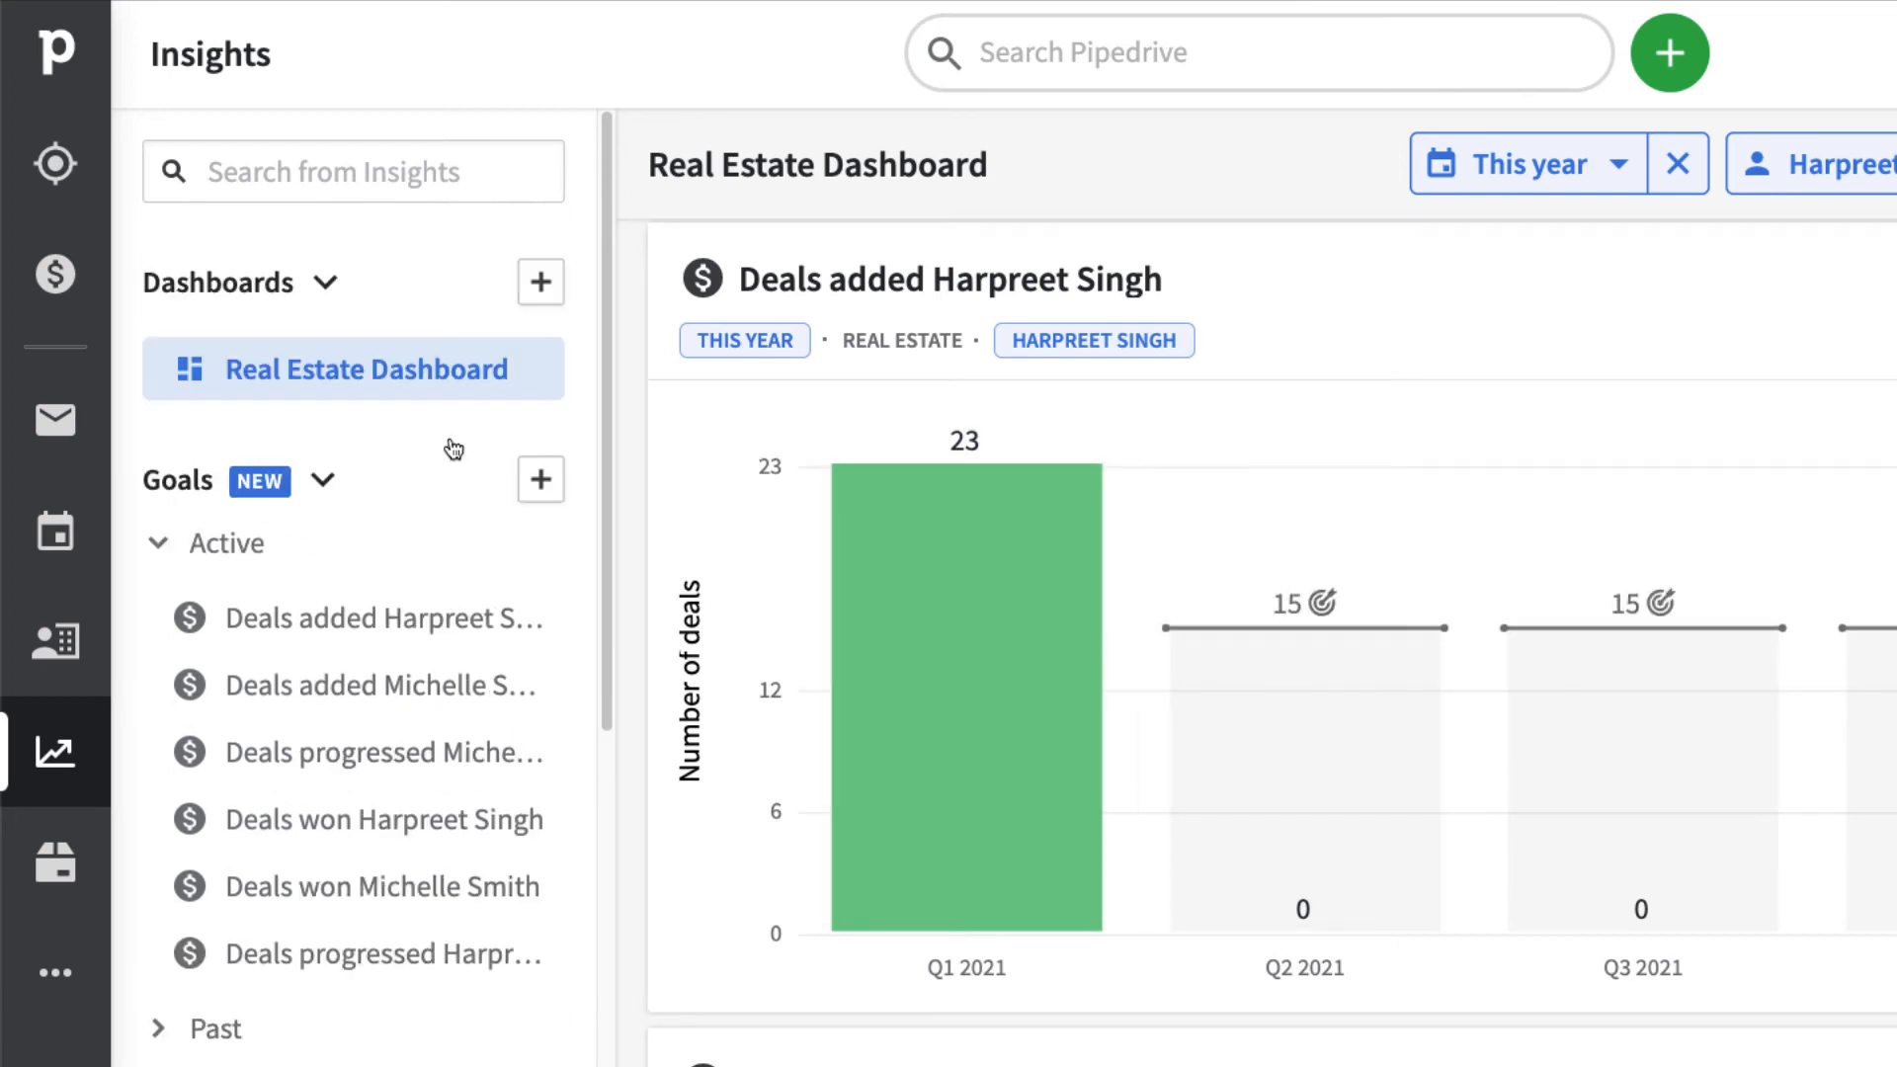
click(530, 487)
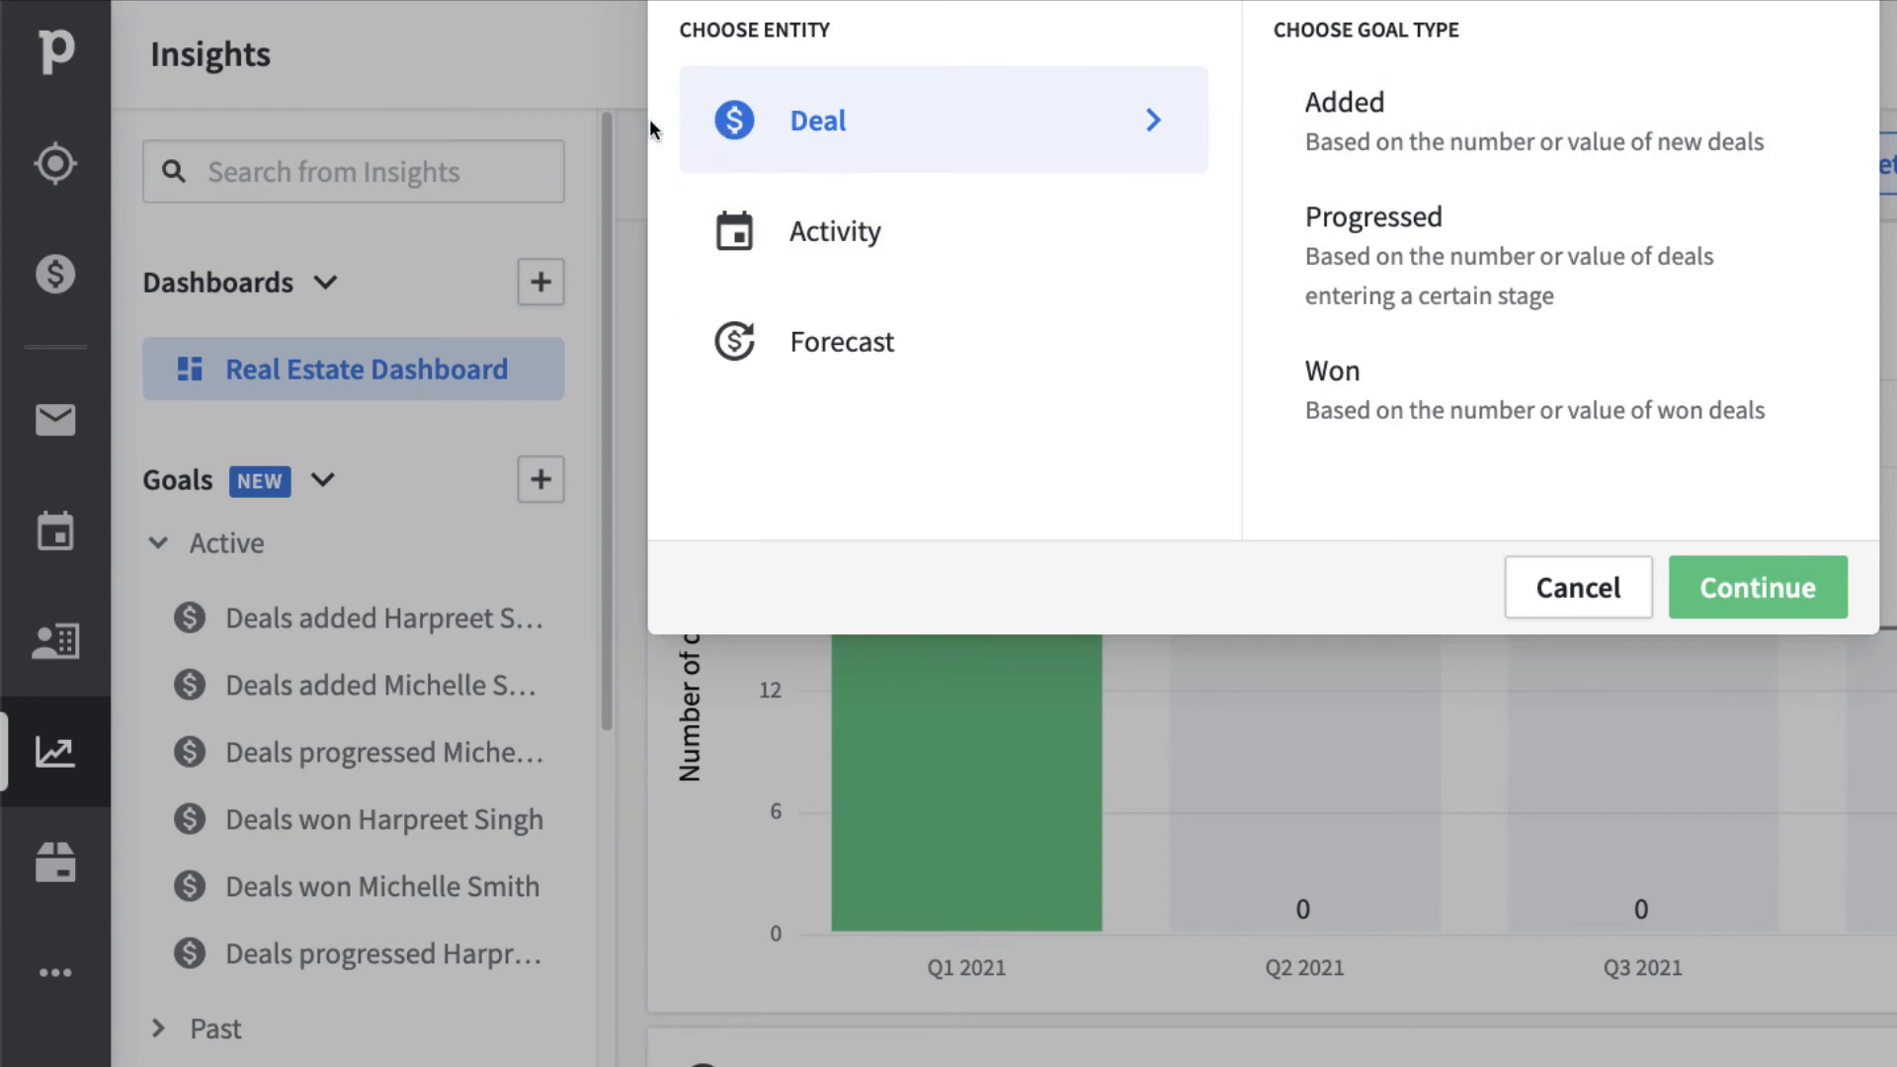
click(878, 235)
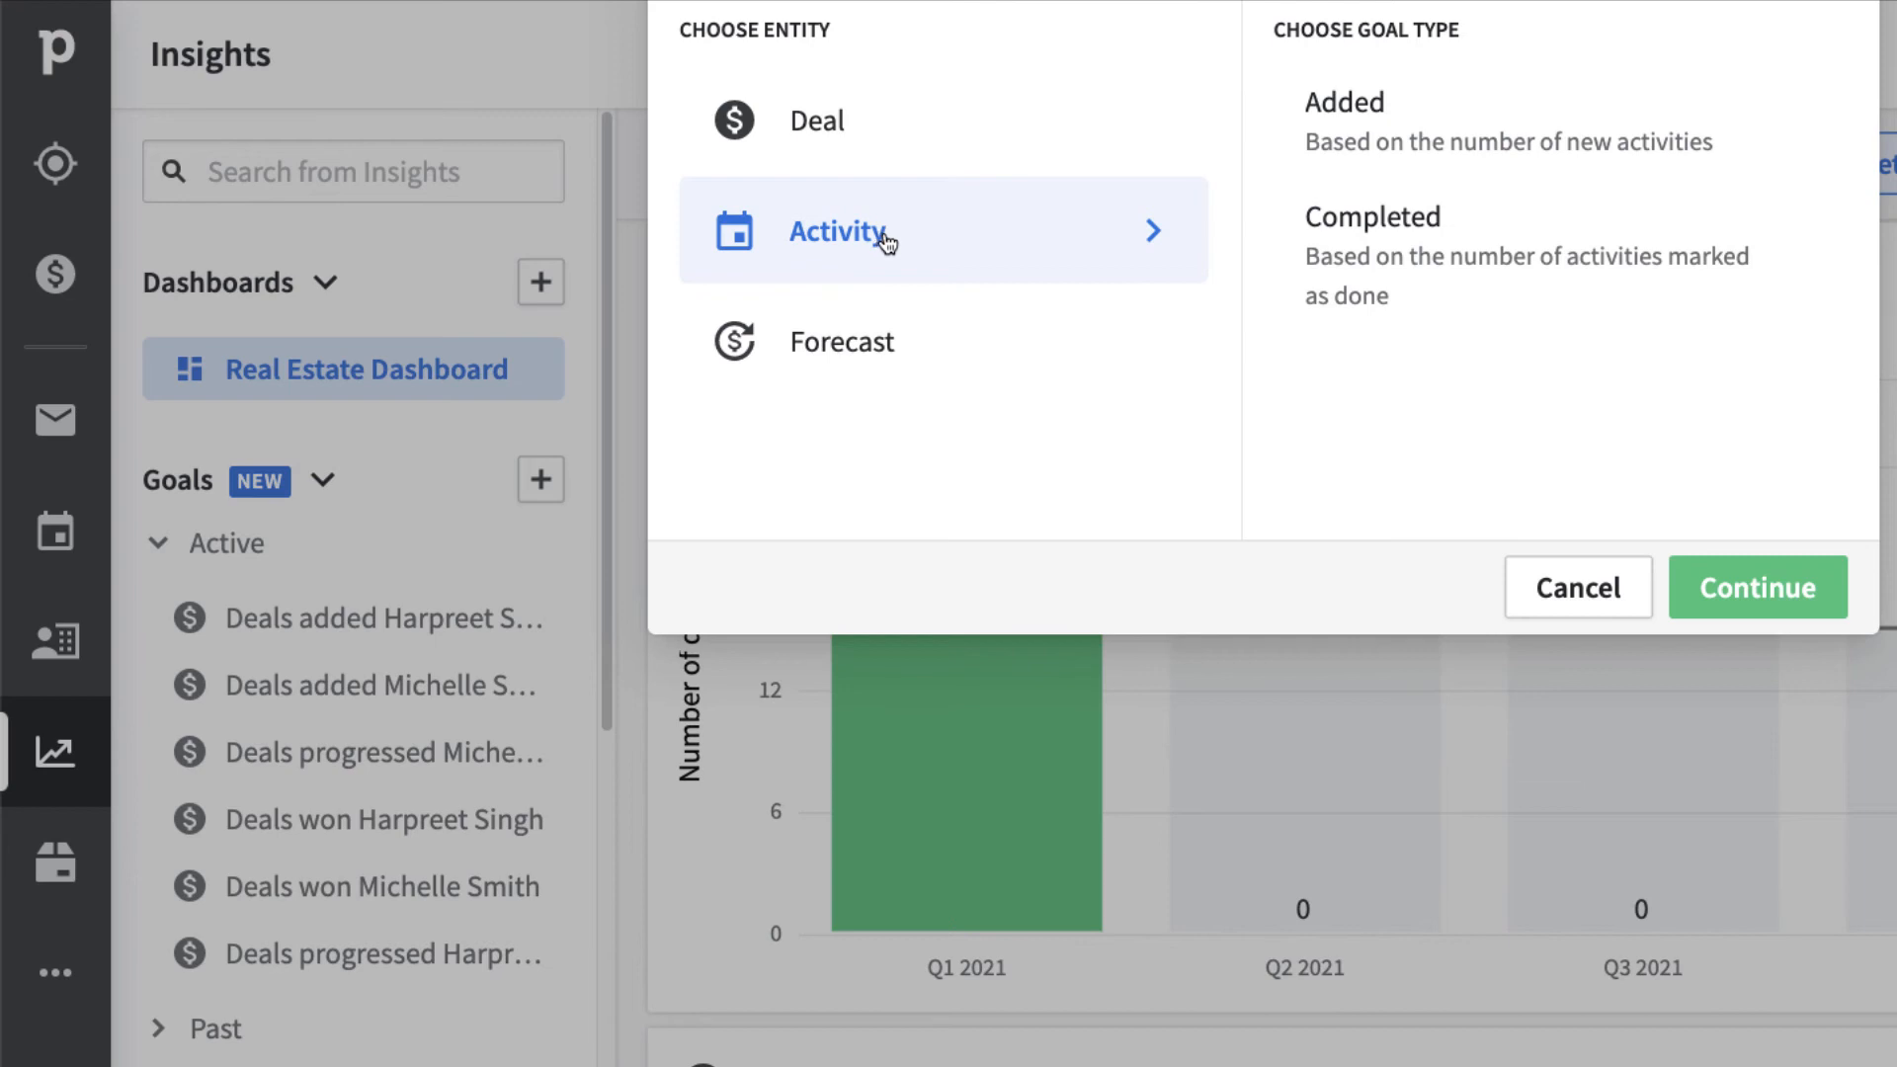
click(885, 241)
click(1450, 158)
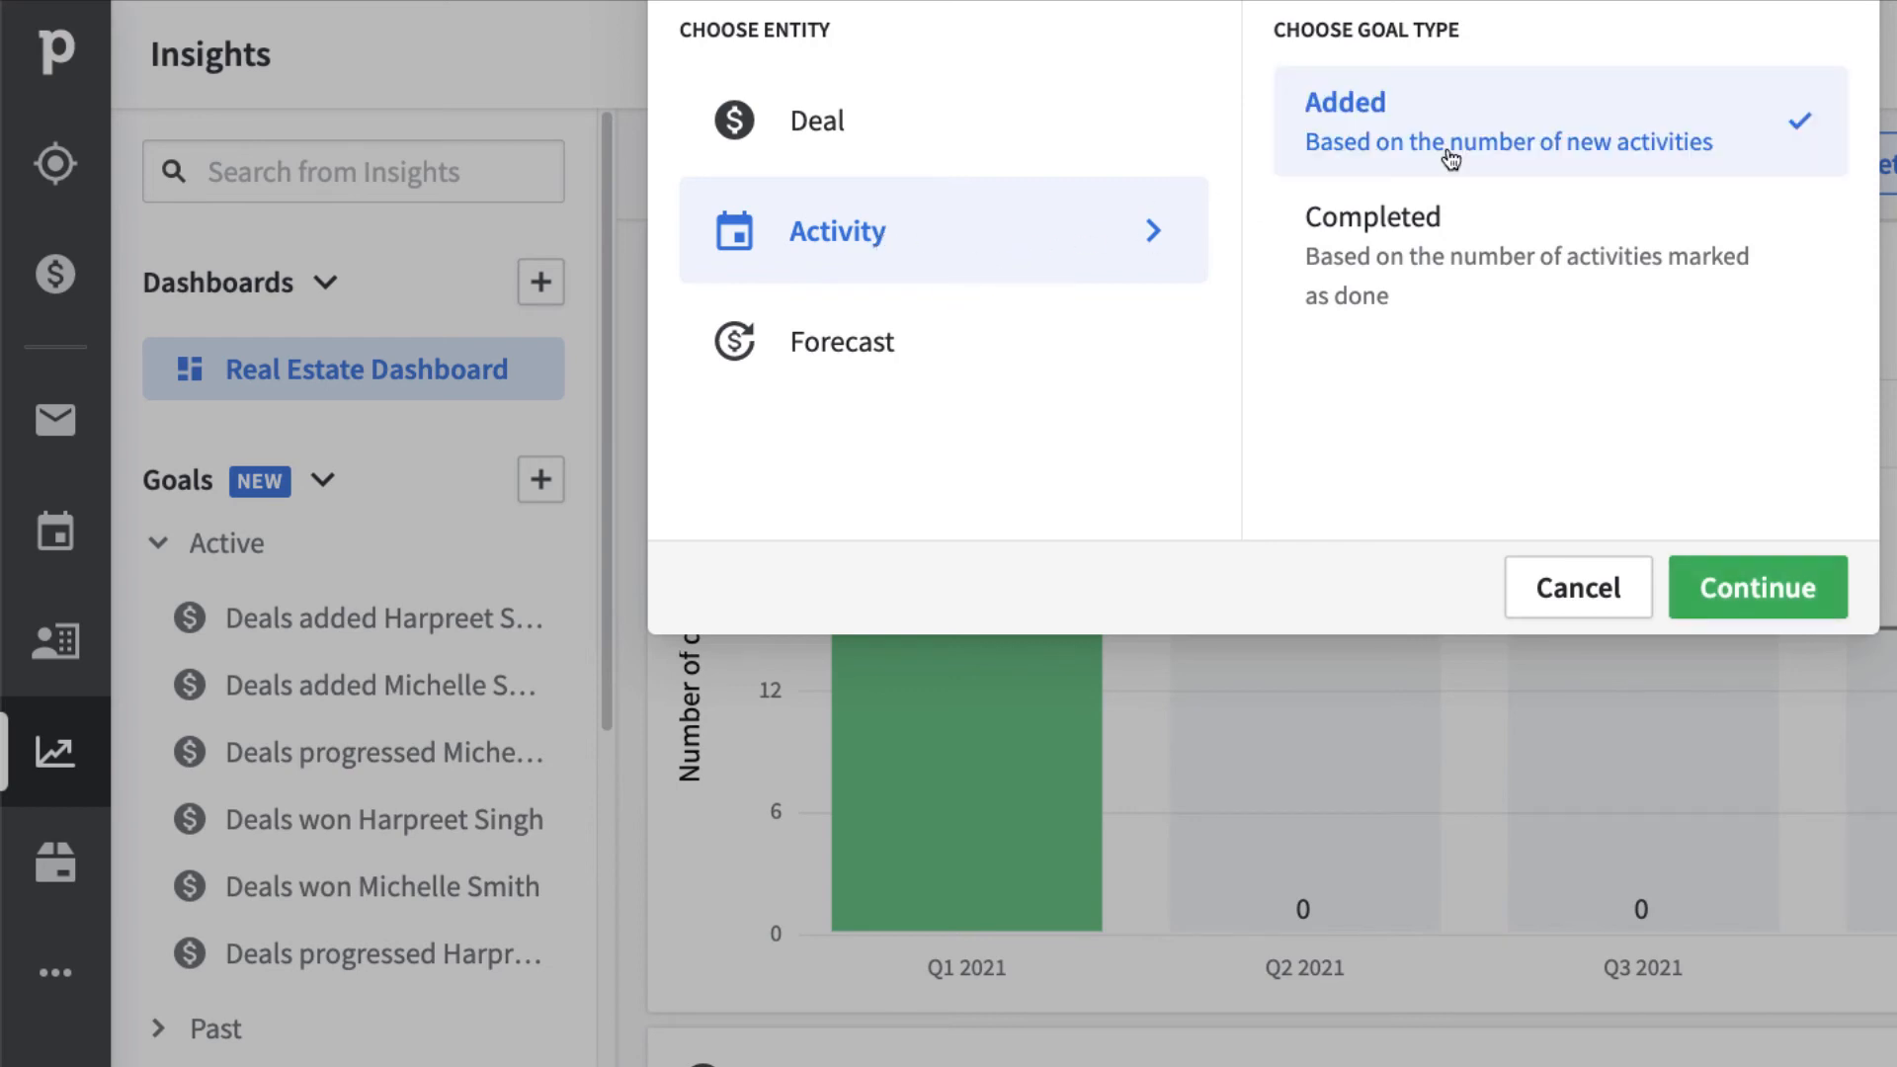
click(1773, 583)
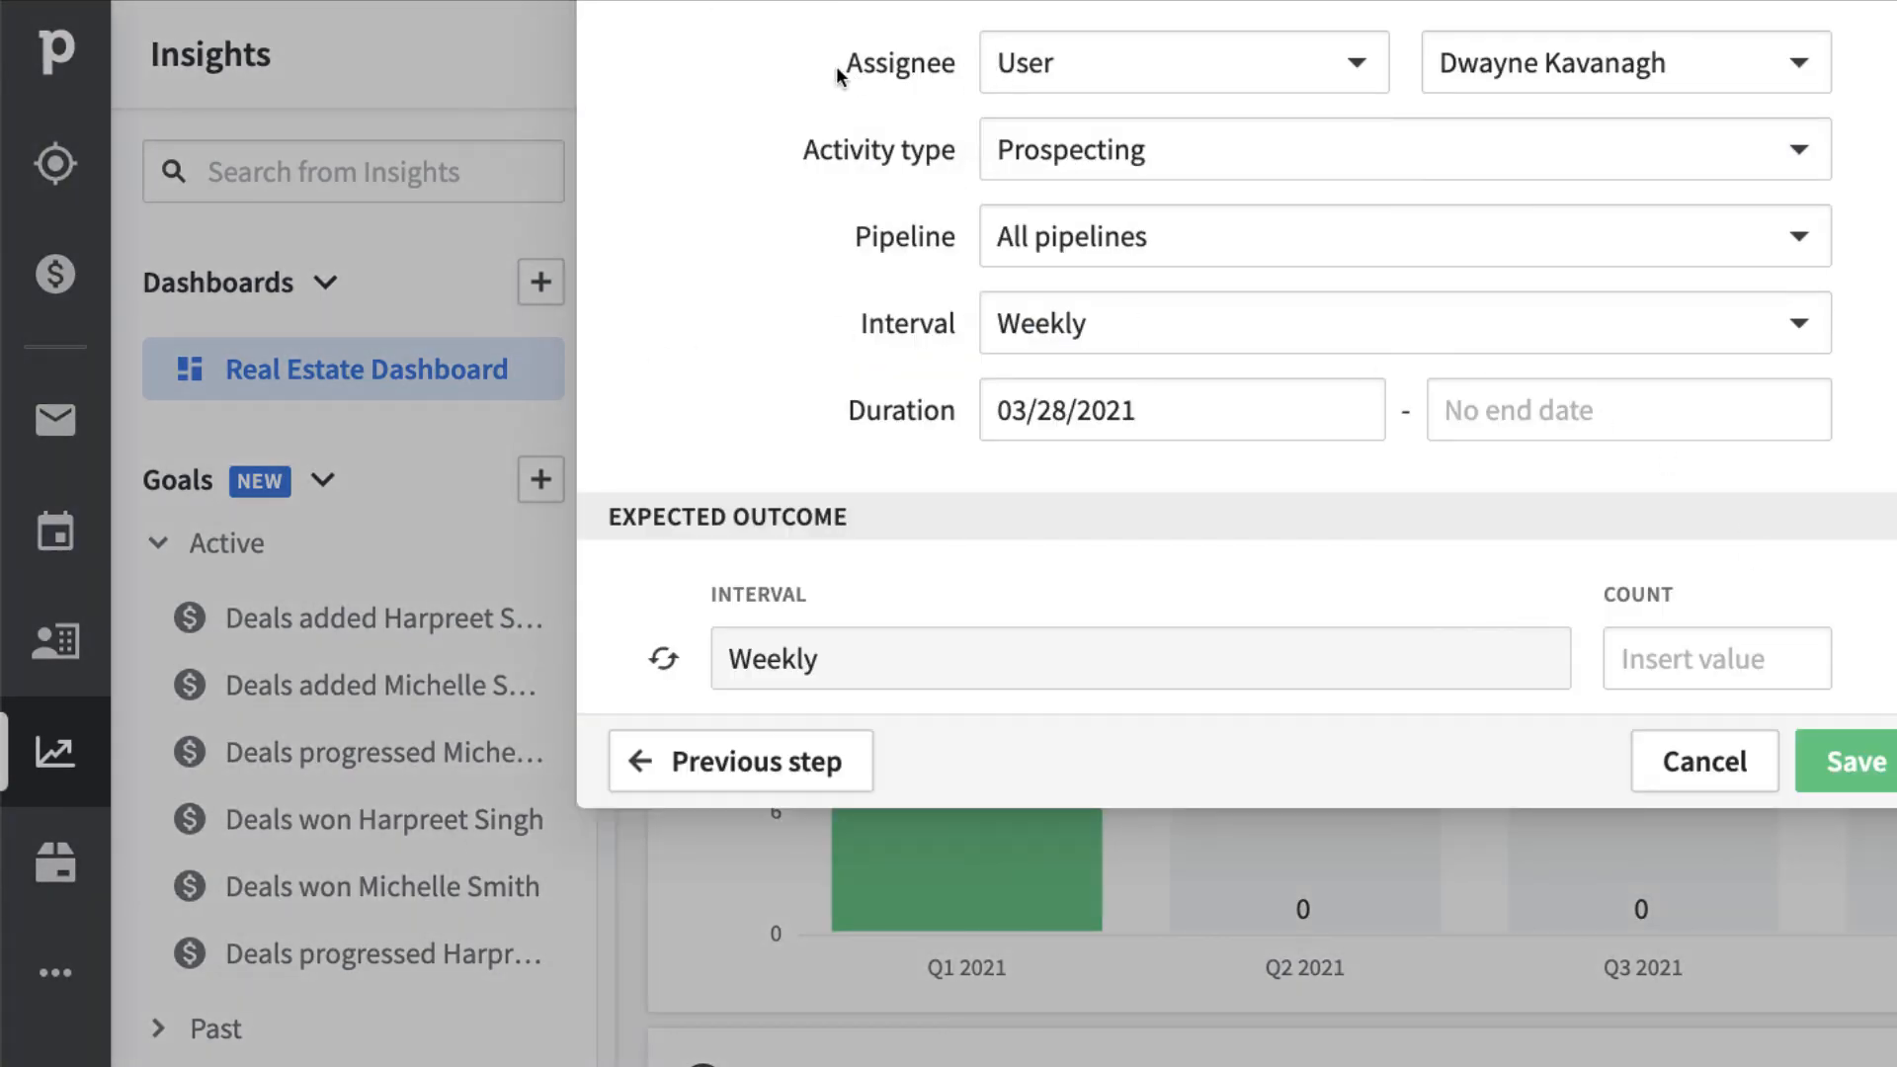
- Check the assignee types for the activity goal, keep User, and assign the goal to a different individual user
click(1183, 55)
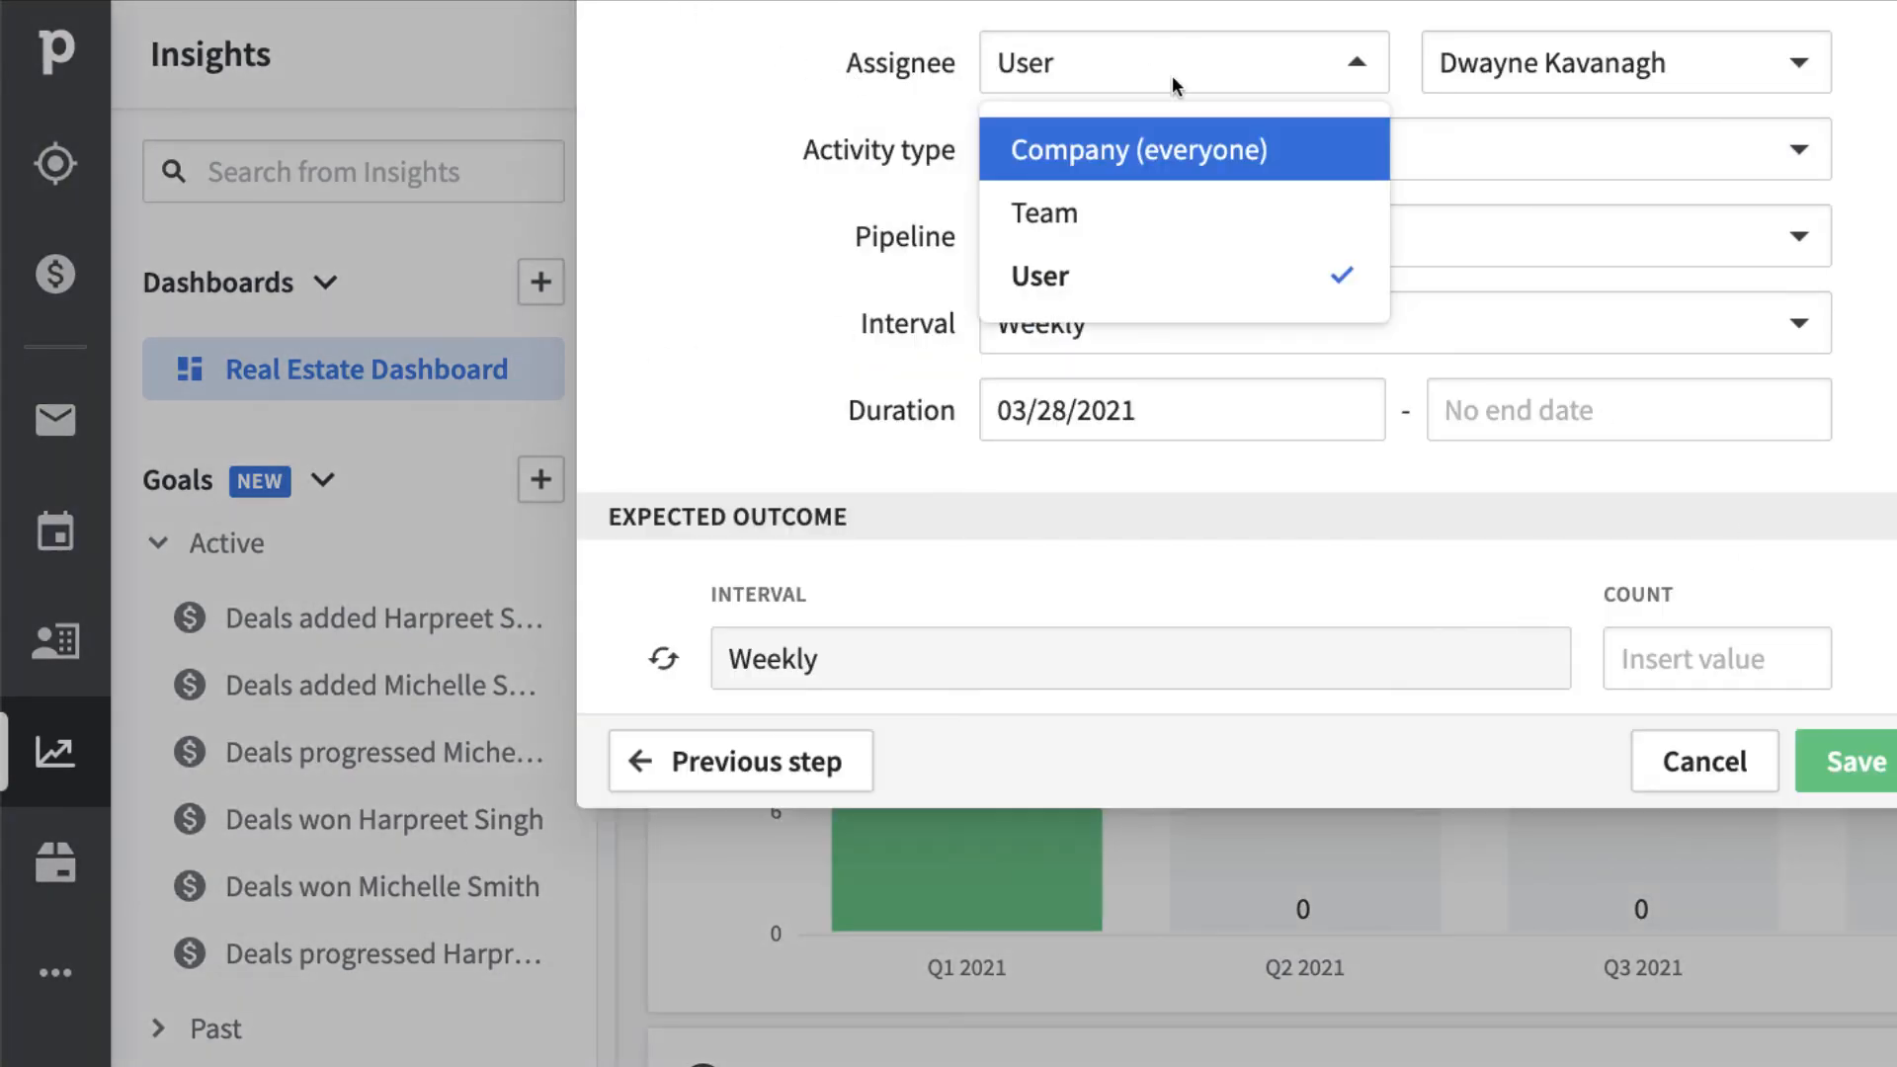
click(848, 122)
click(1746, 51)
click(1667, 367)
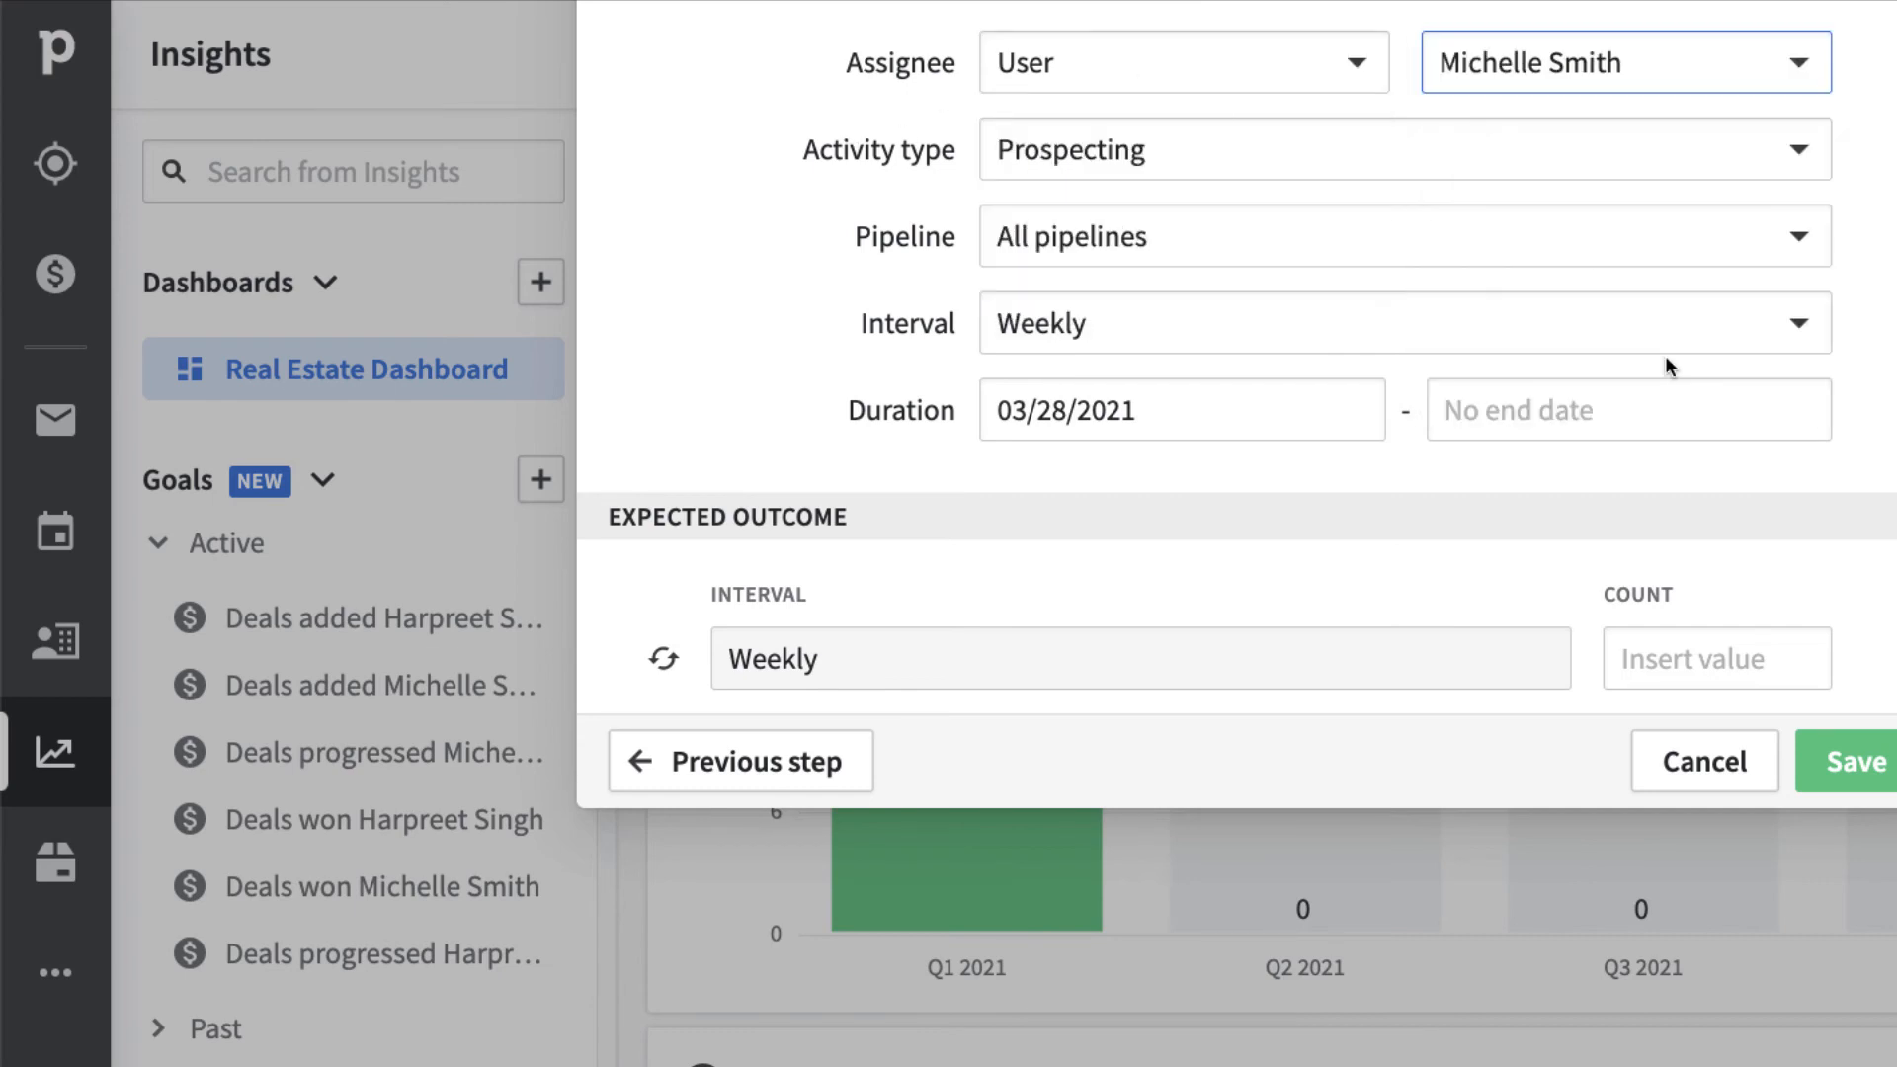
- Set the goal's activity type to Linkedin Outreach and its pipeline to Marketing & Lead Generation
click(1699, 166)
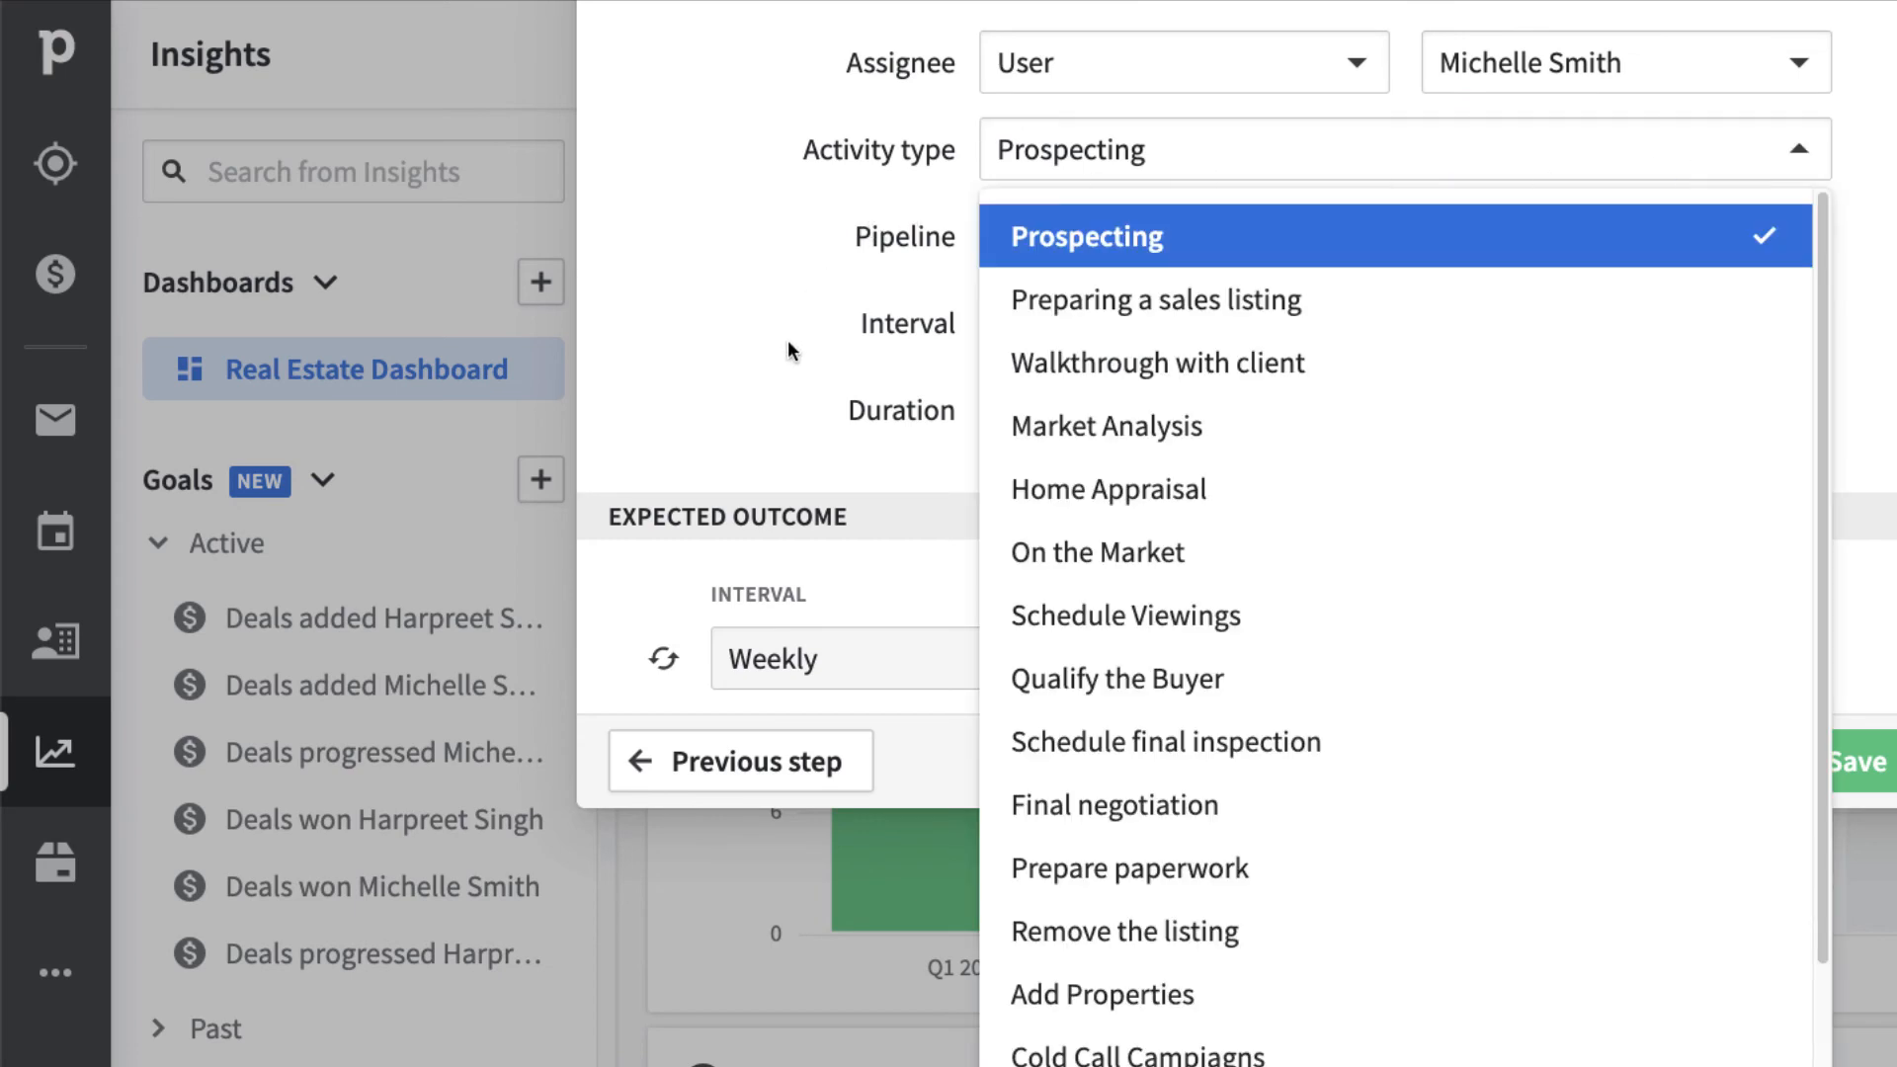
scroll(1086, 415, down, 3)
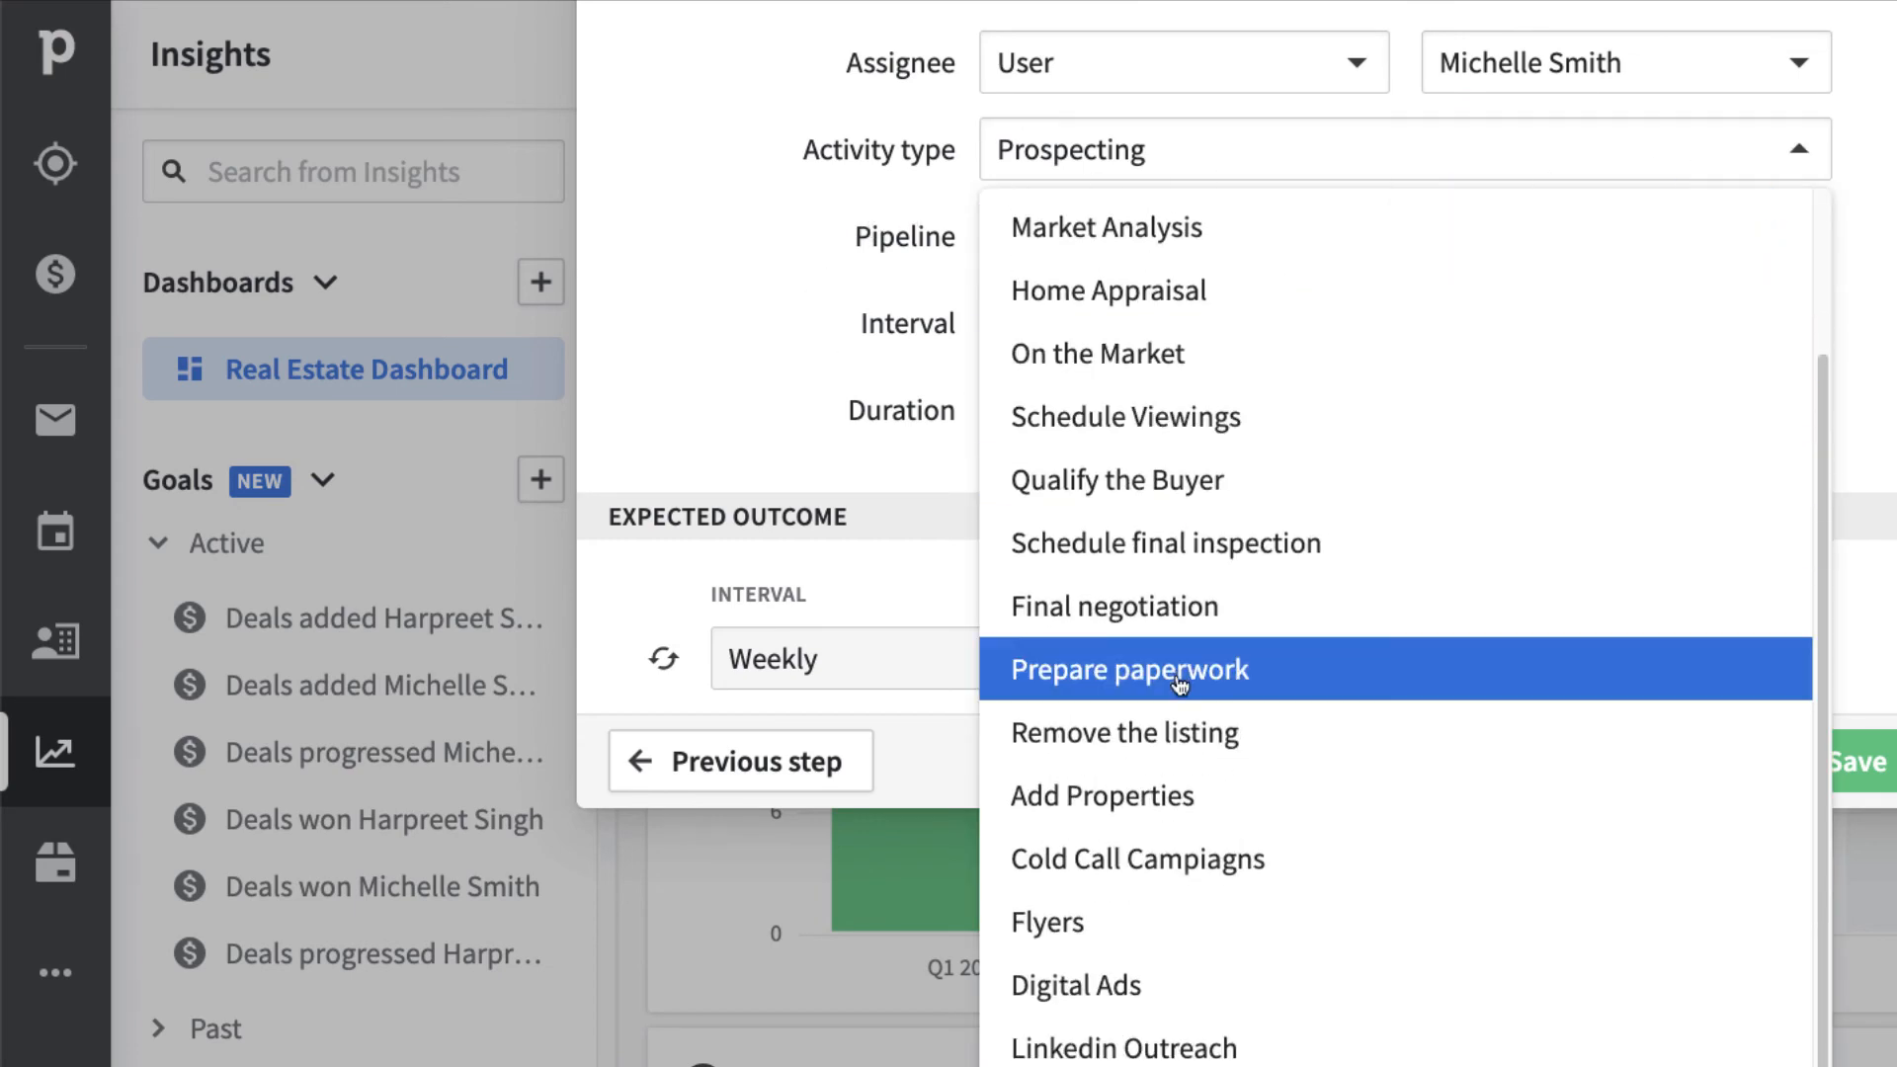
click(1183, 1048)
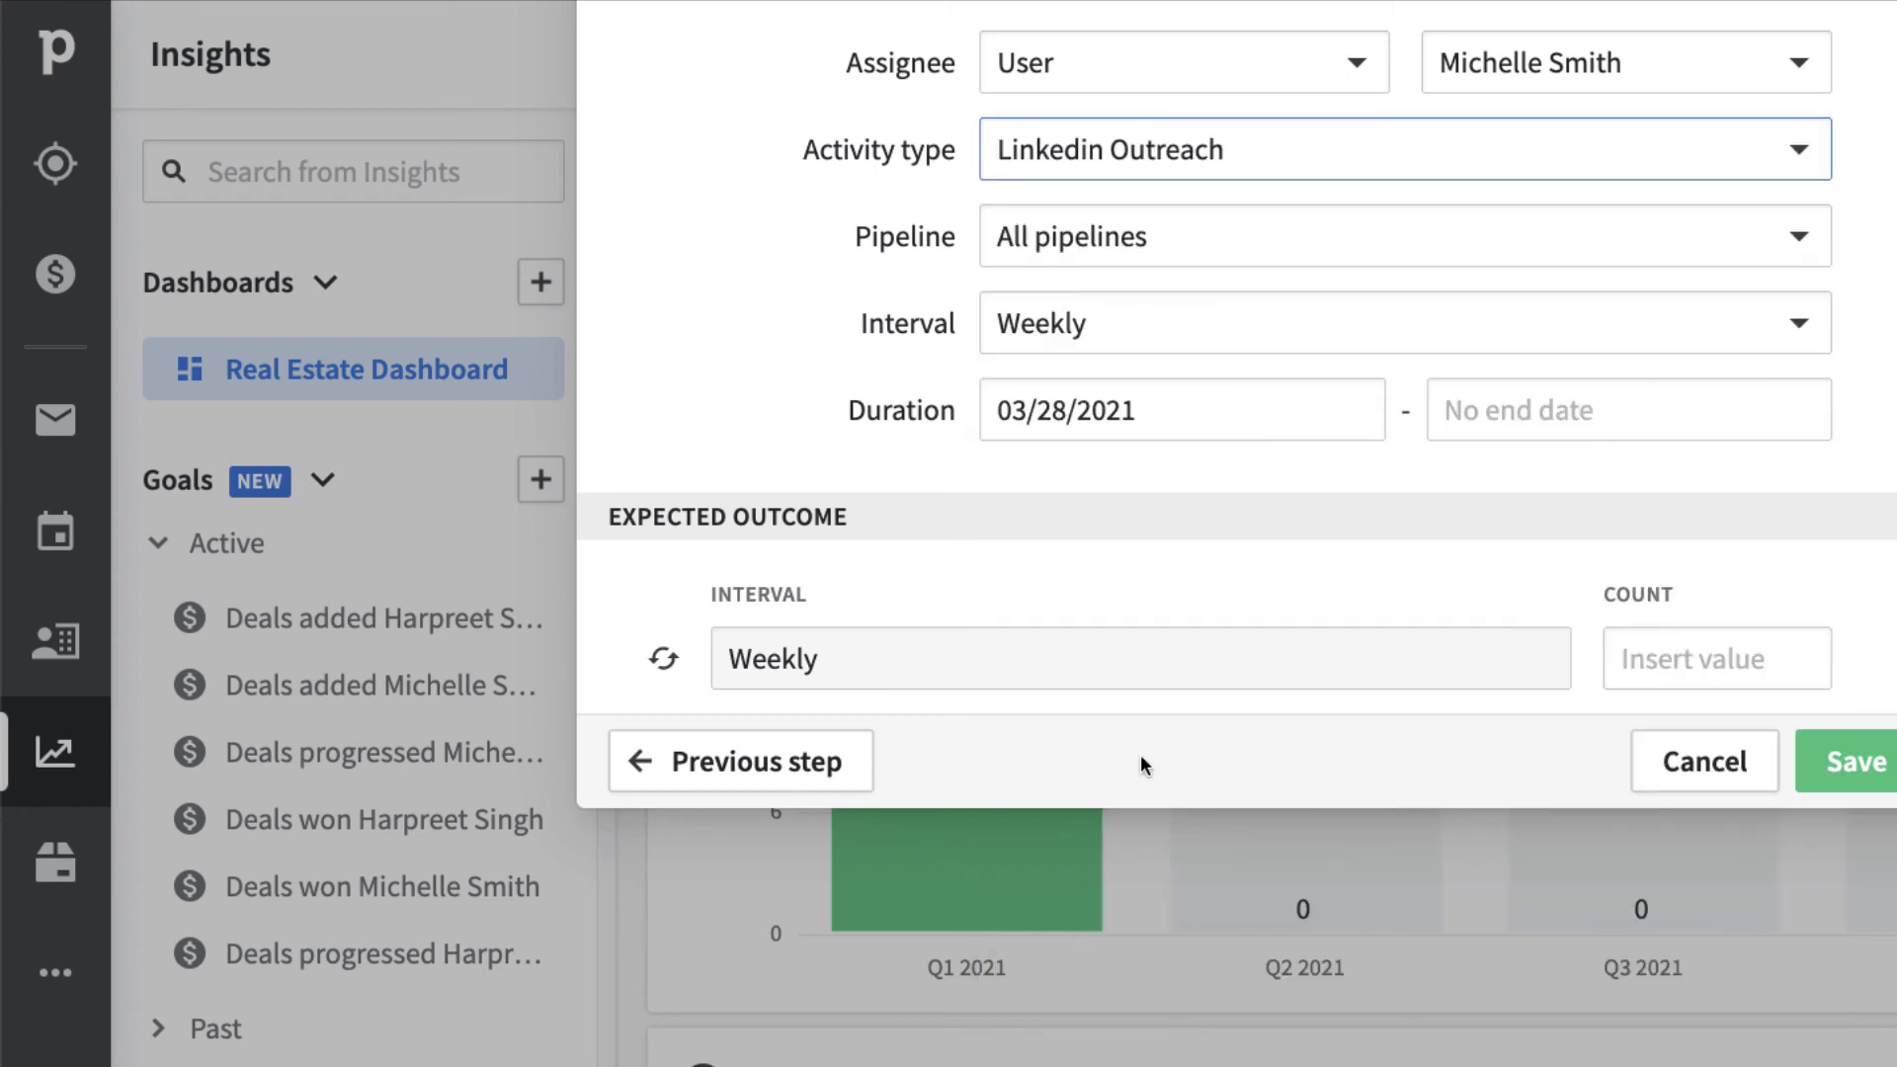
click(1242, 223)
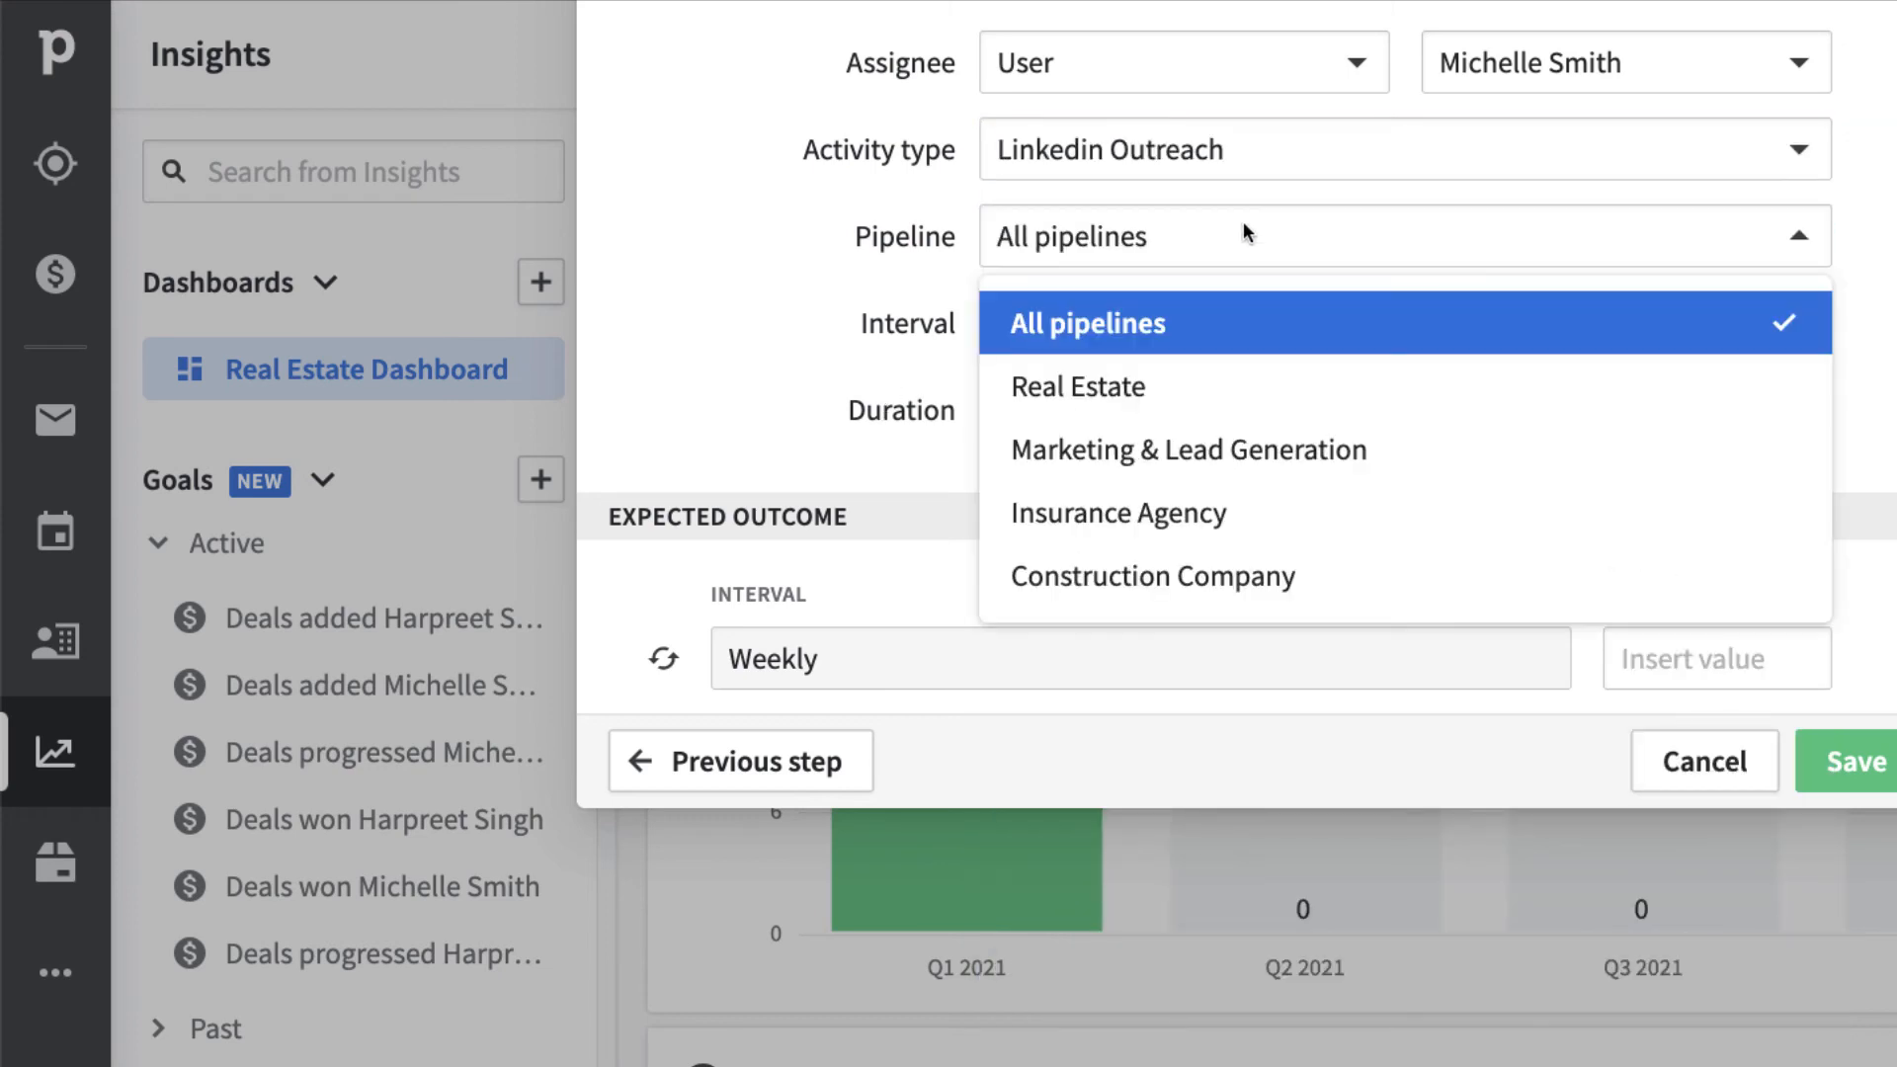
click(1291, 457)
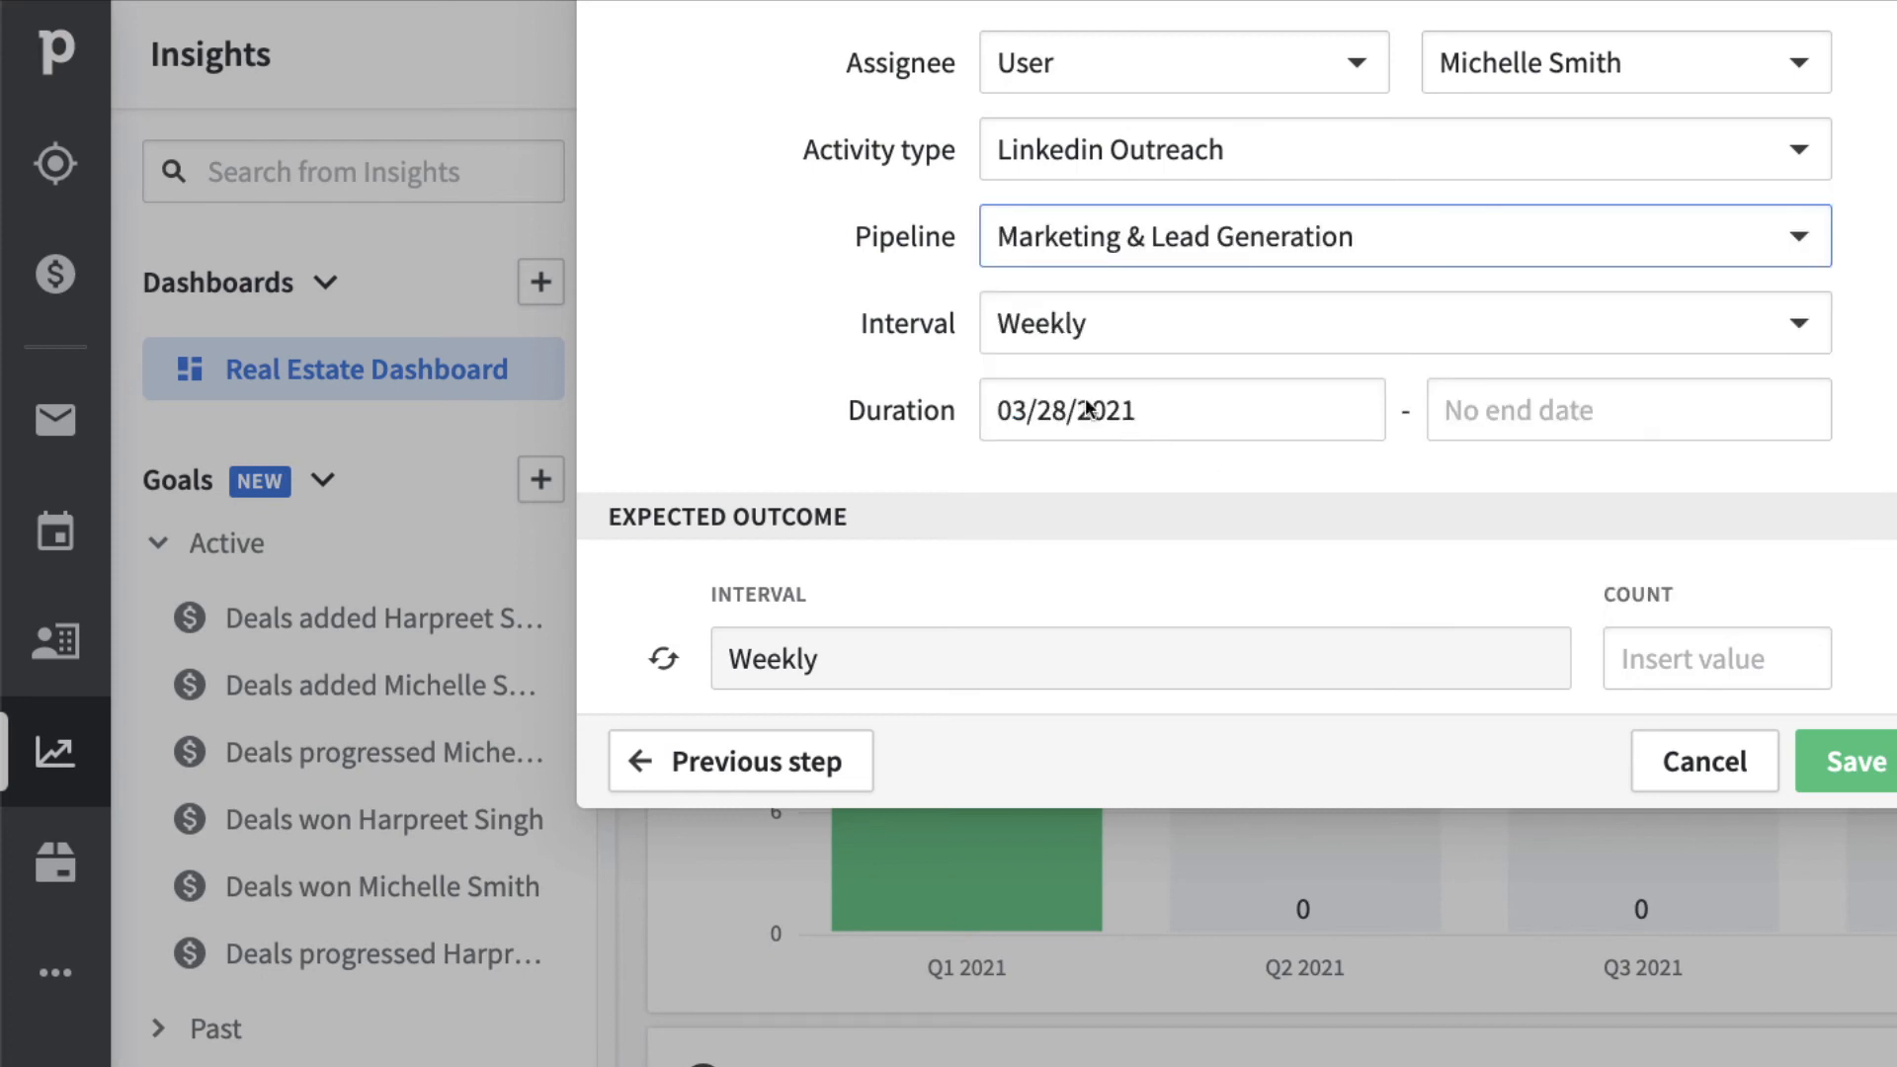
- Give the activity goal a Quarterly interval with an expected count of 1000, and save it
click(1217, 312)
click(1182, 518)
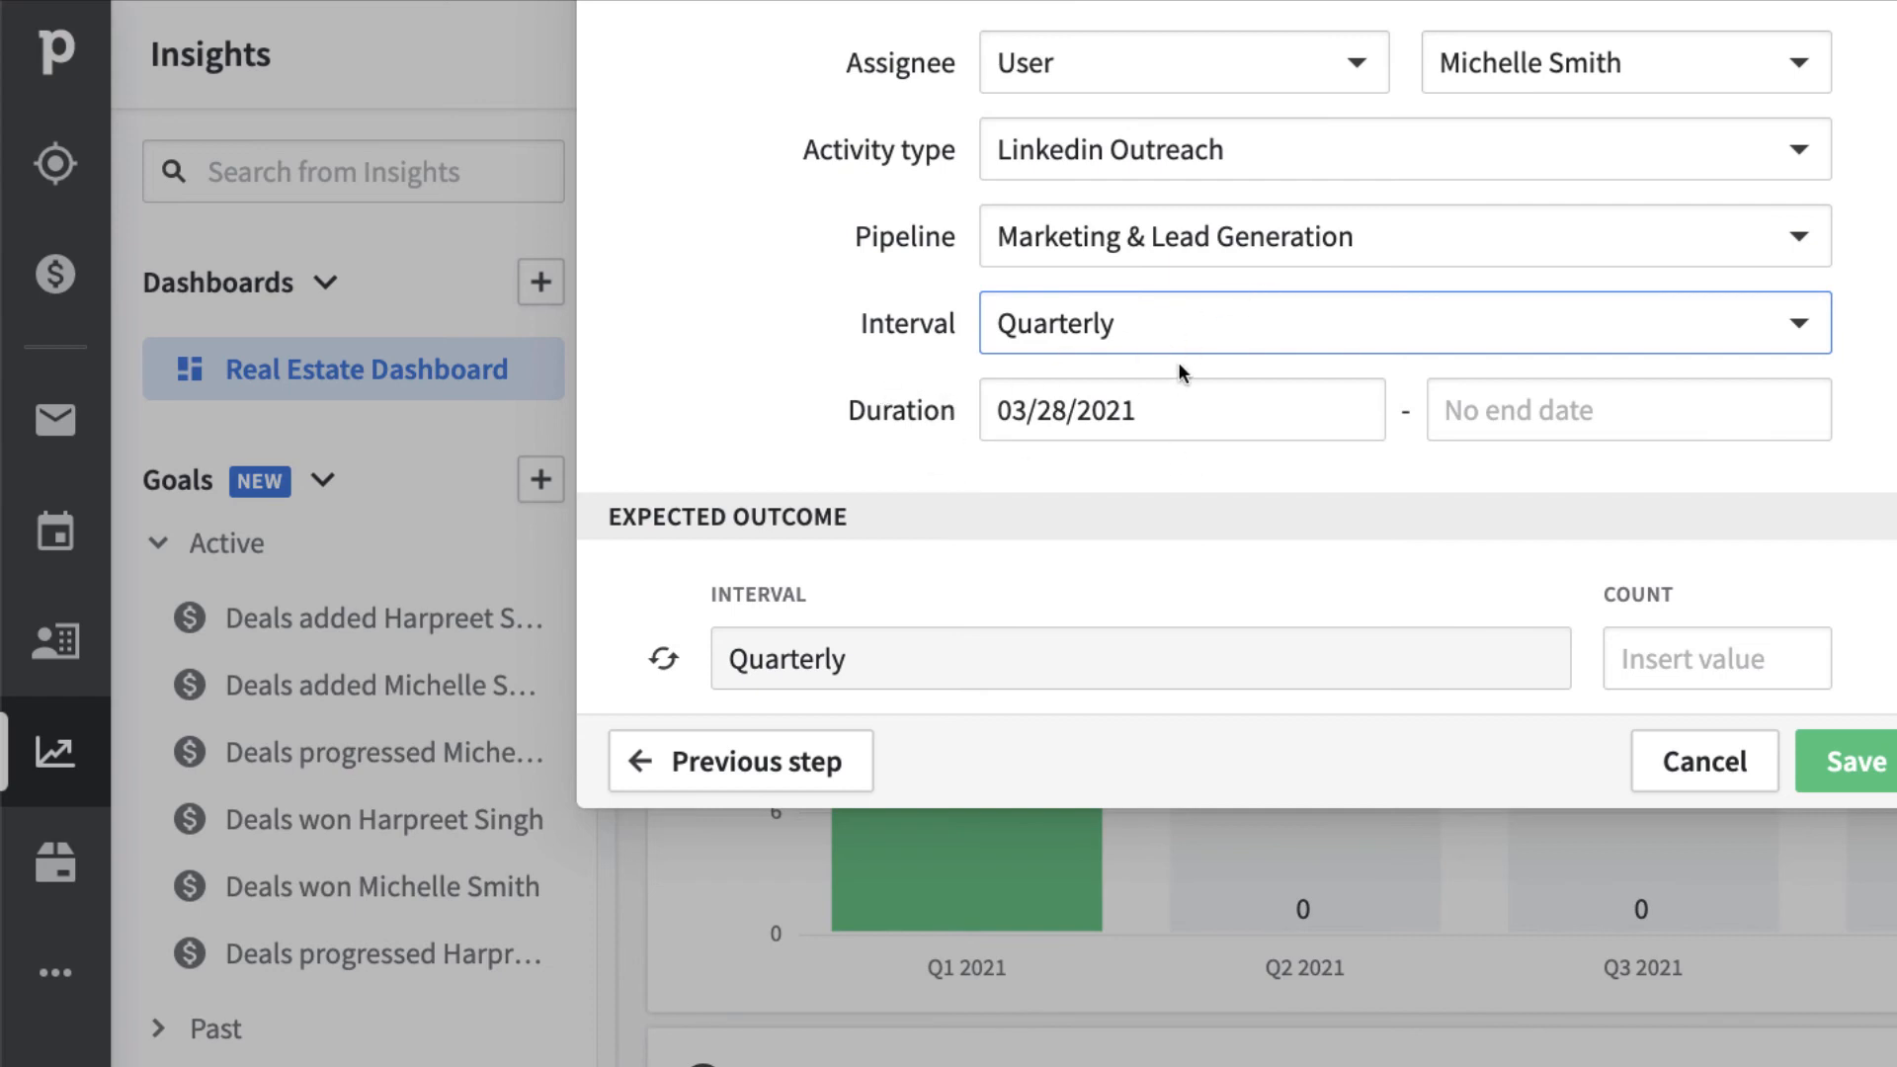
click(1666, 676)
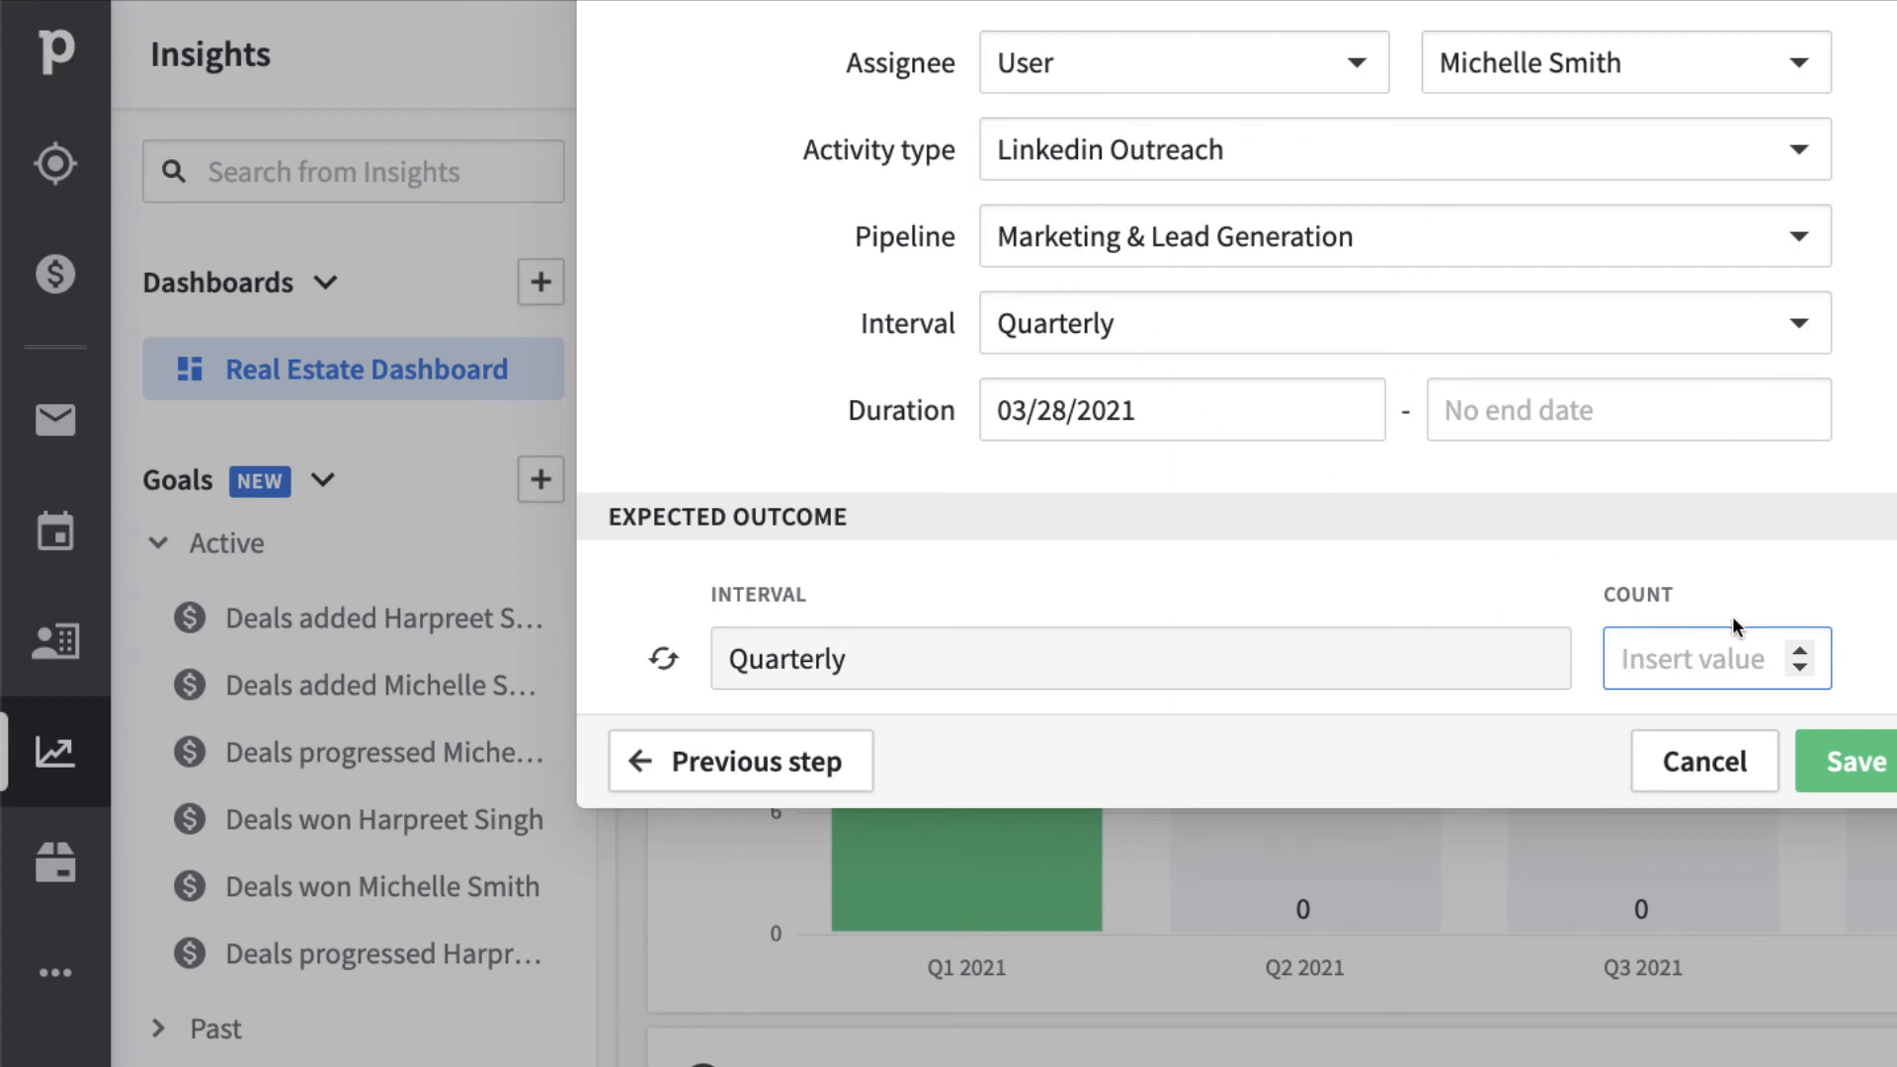
text(1000)
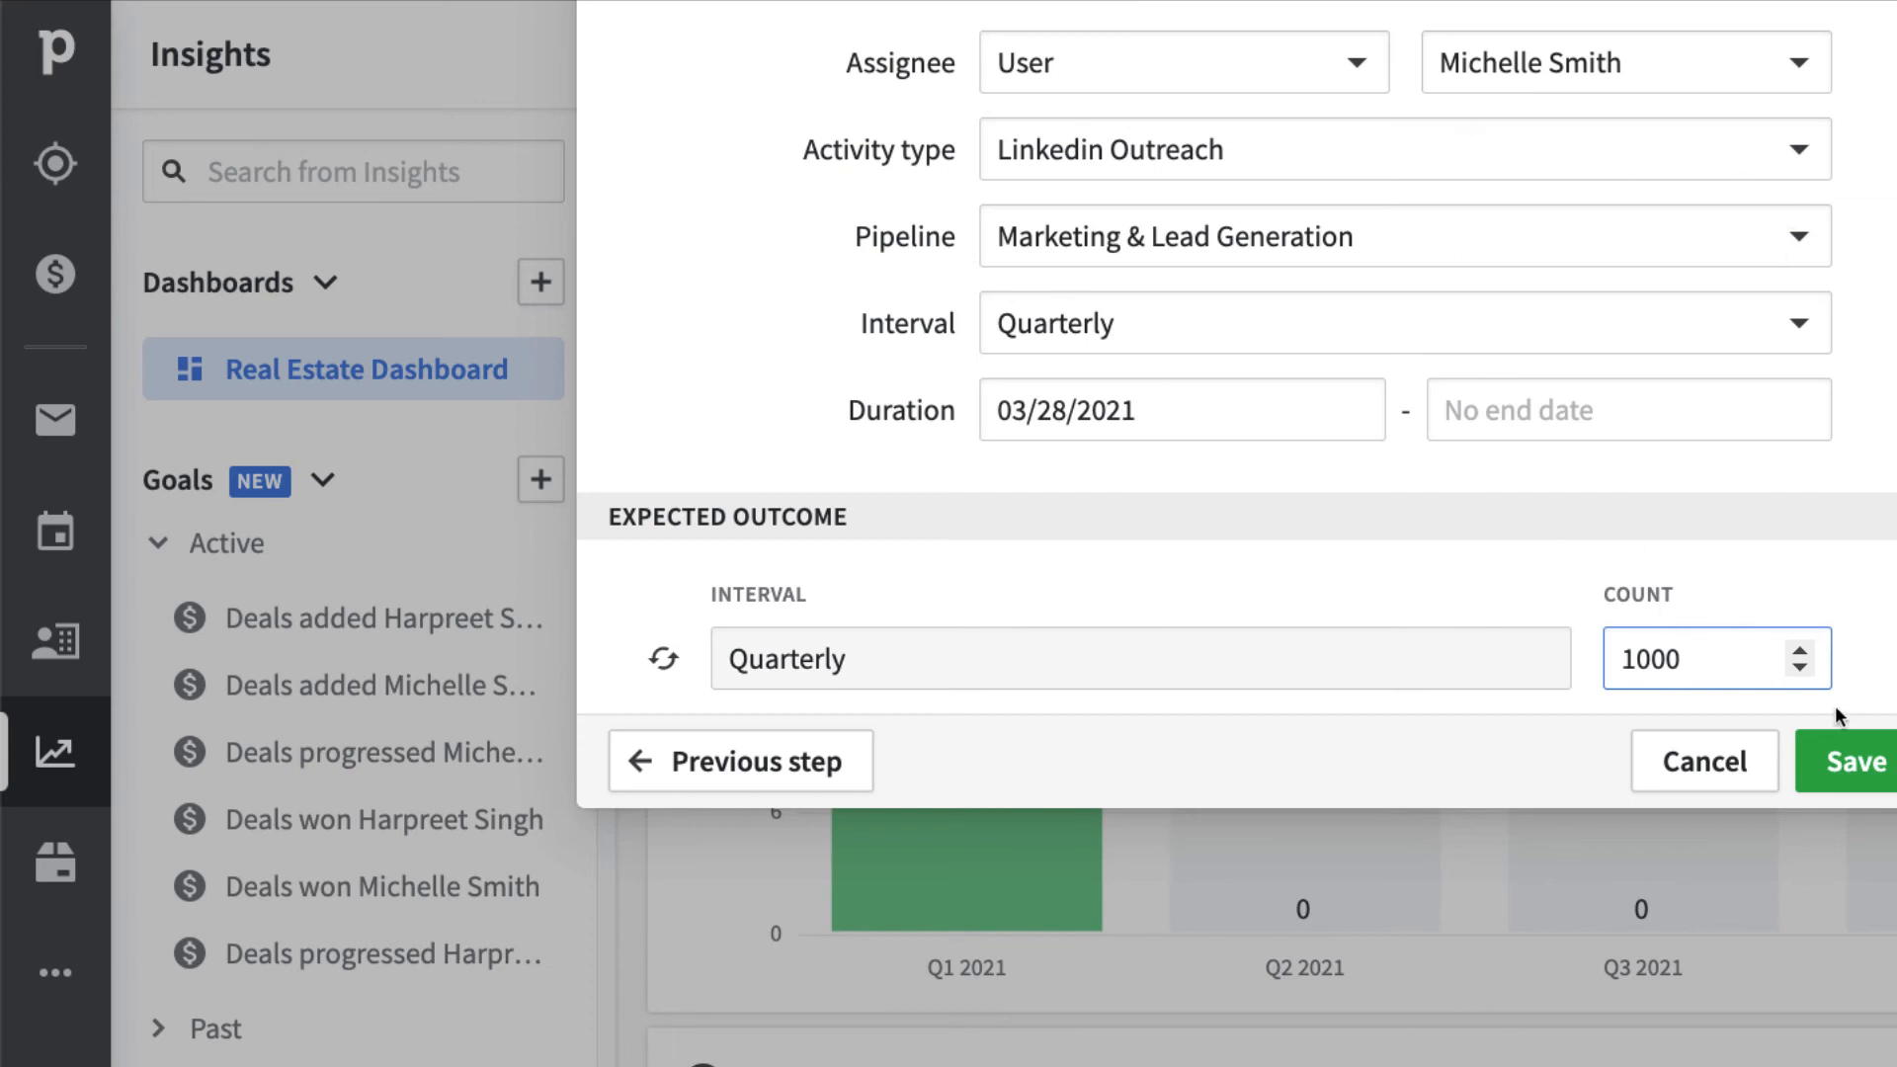
click(1860, 766)
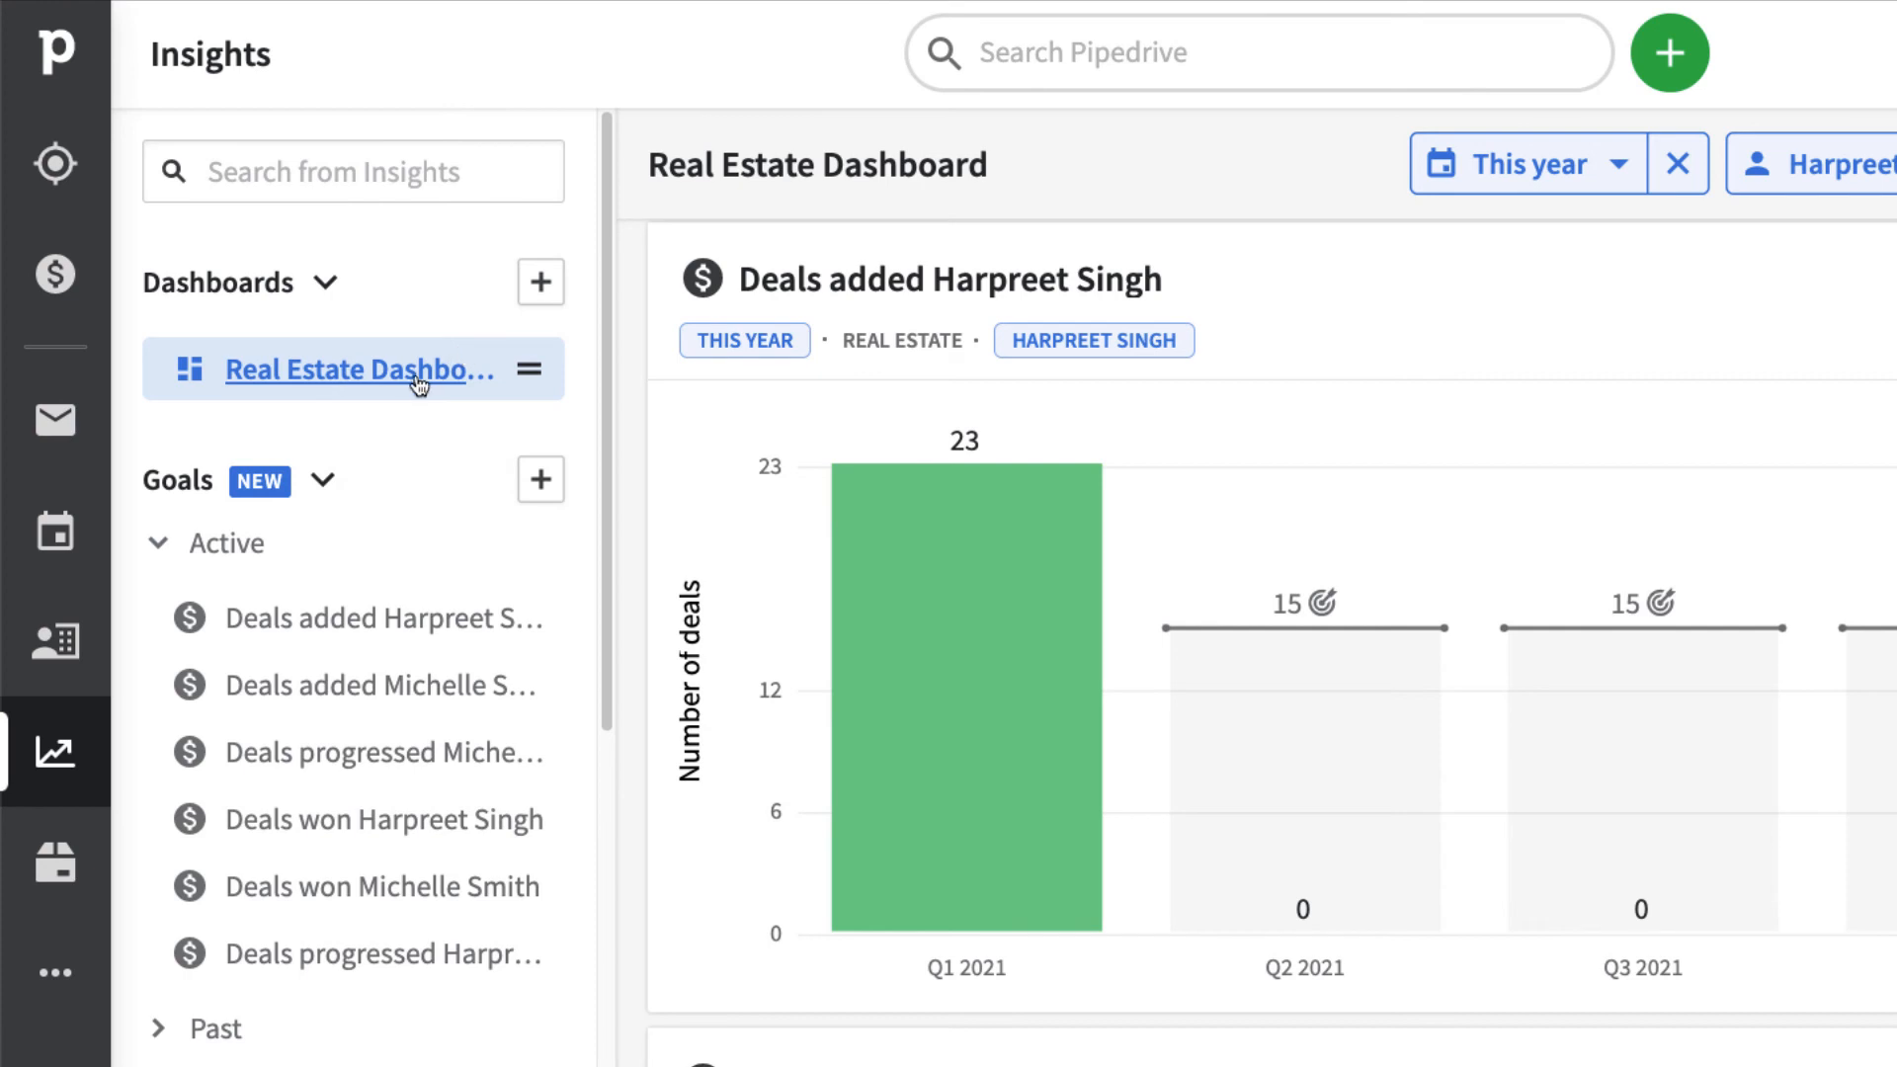
- Start another goal for the Forecast entity with Revenue forecast as its goal type
click(541, 484)
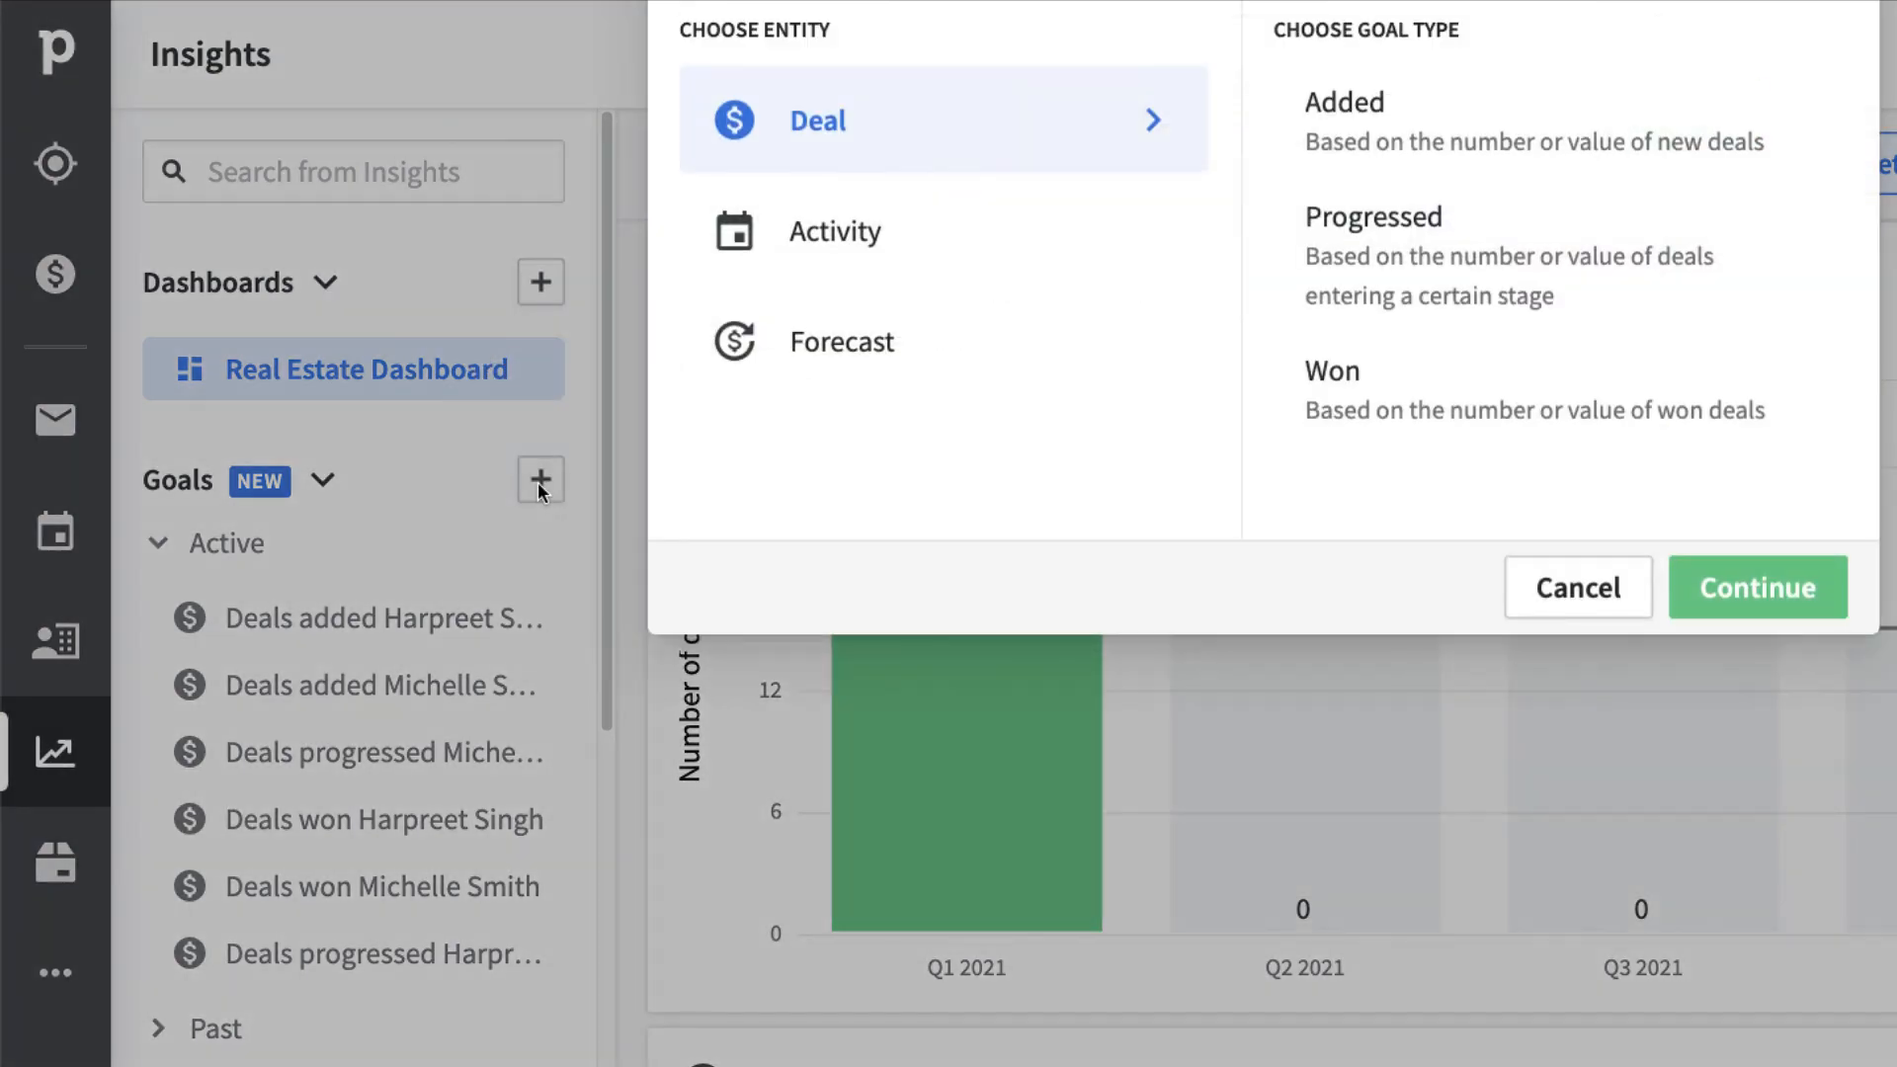
click(865, 377)
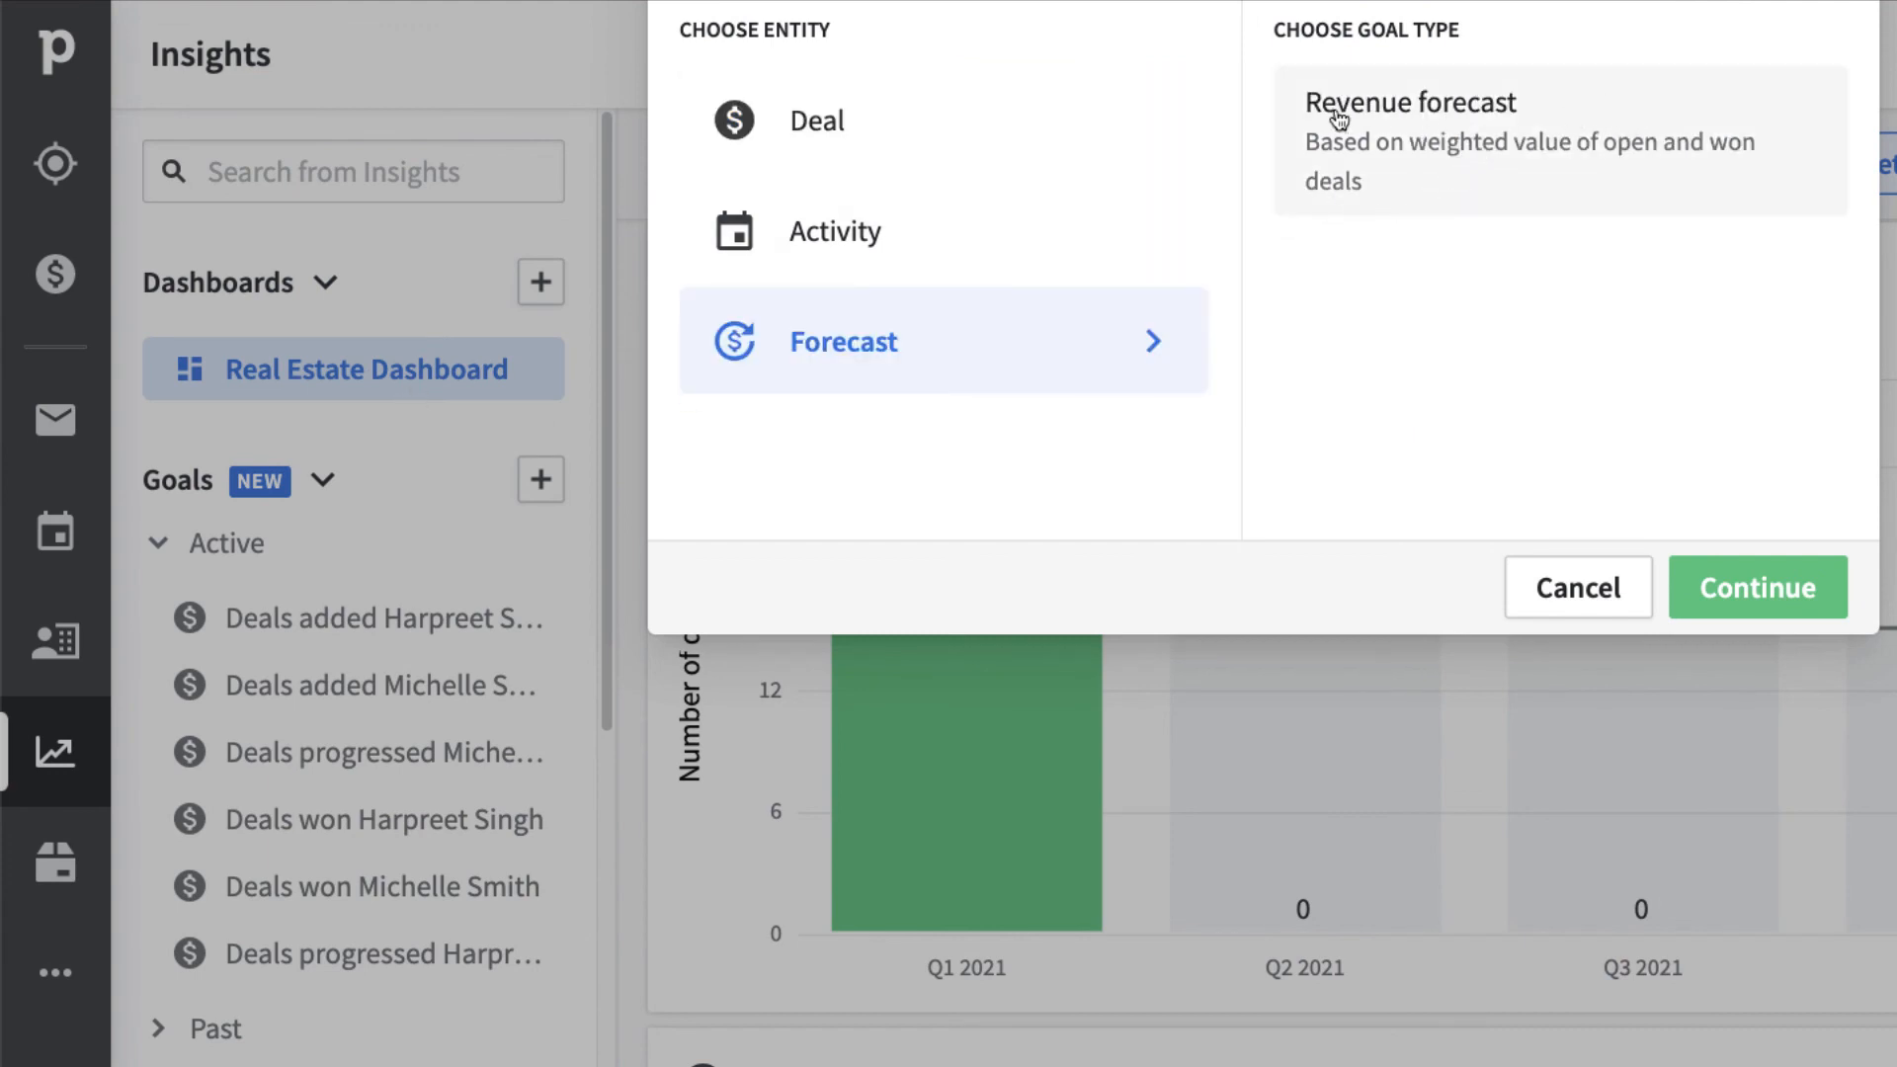
click(1555, 147)
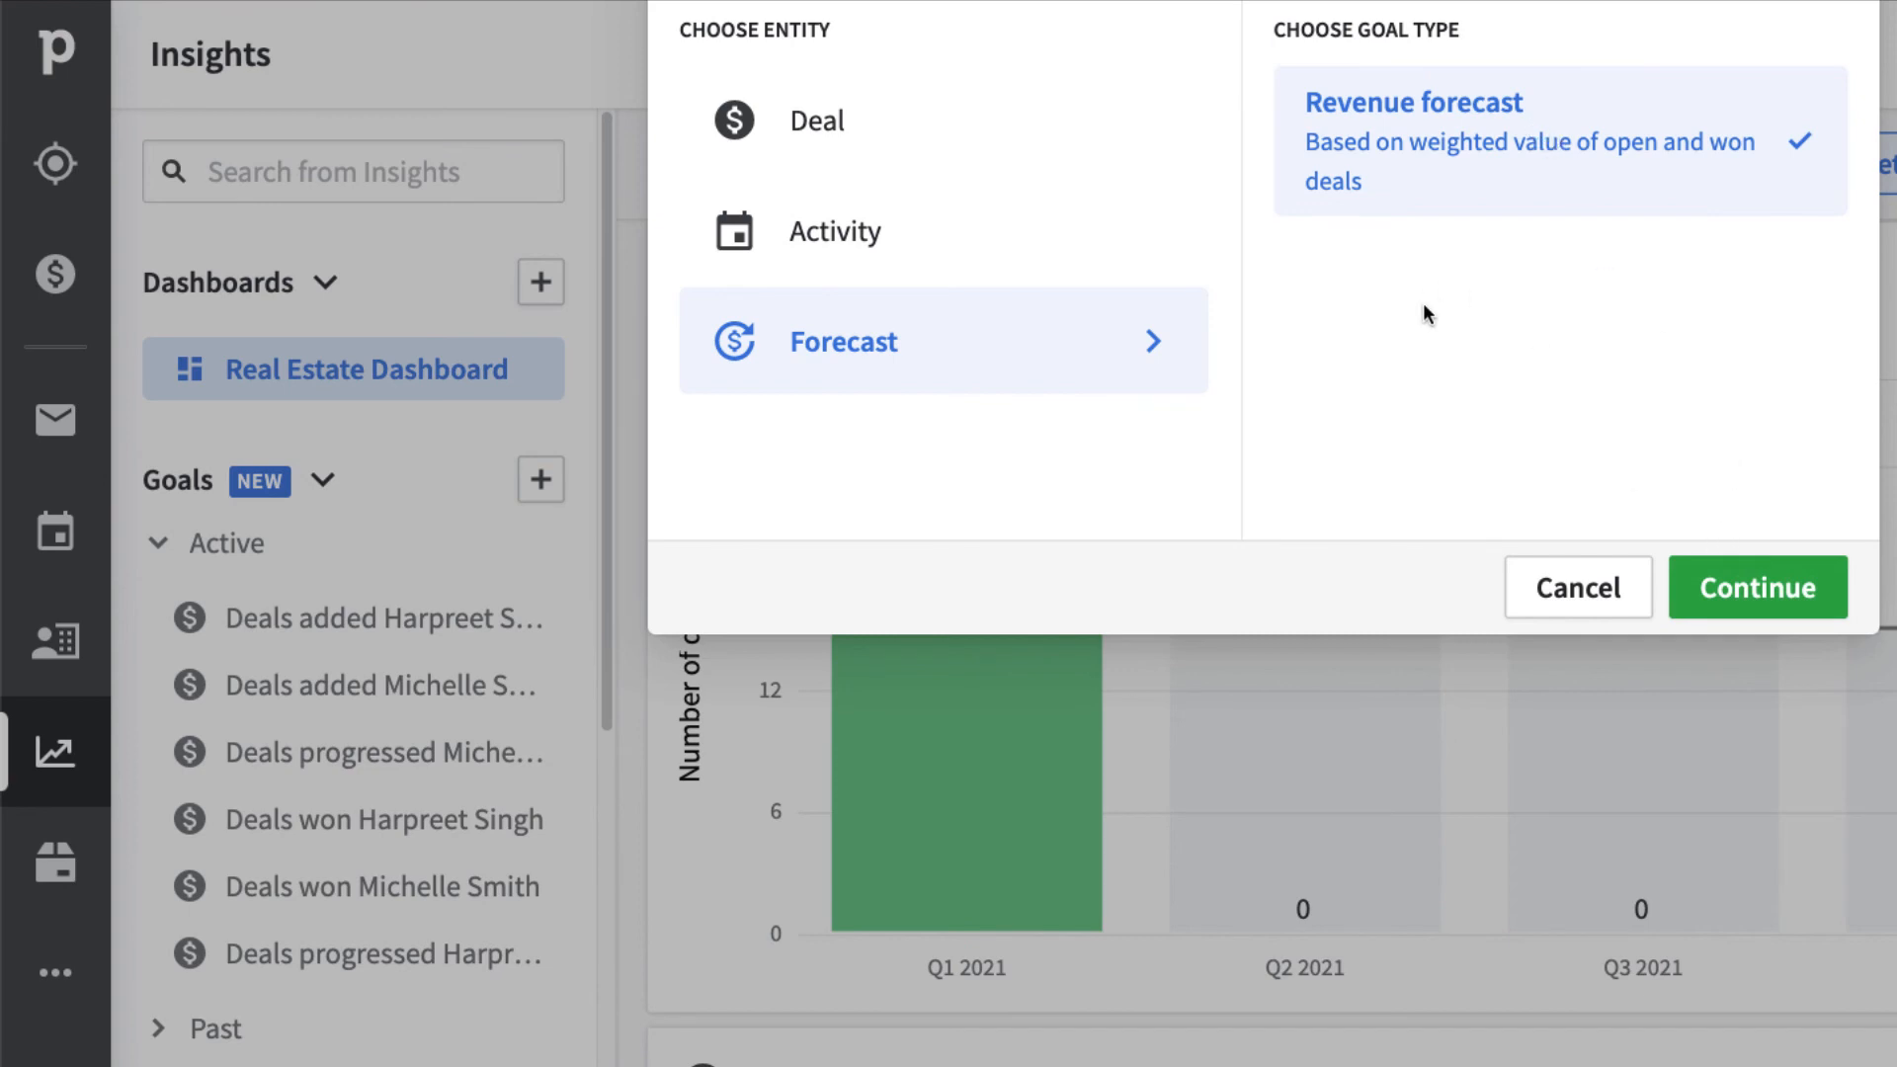
click(1755, 604)
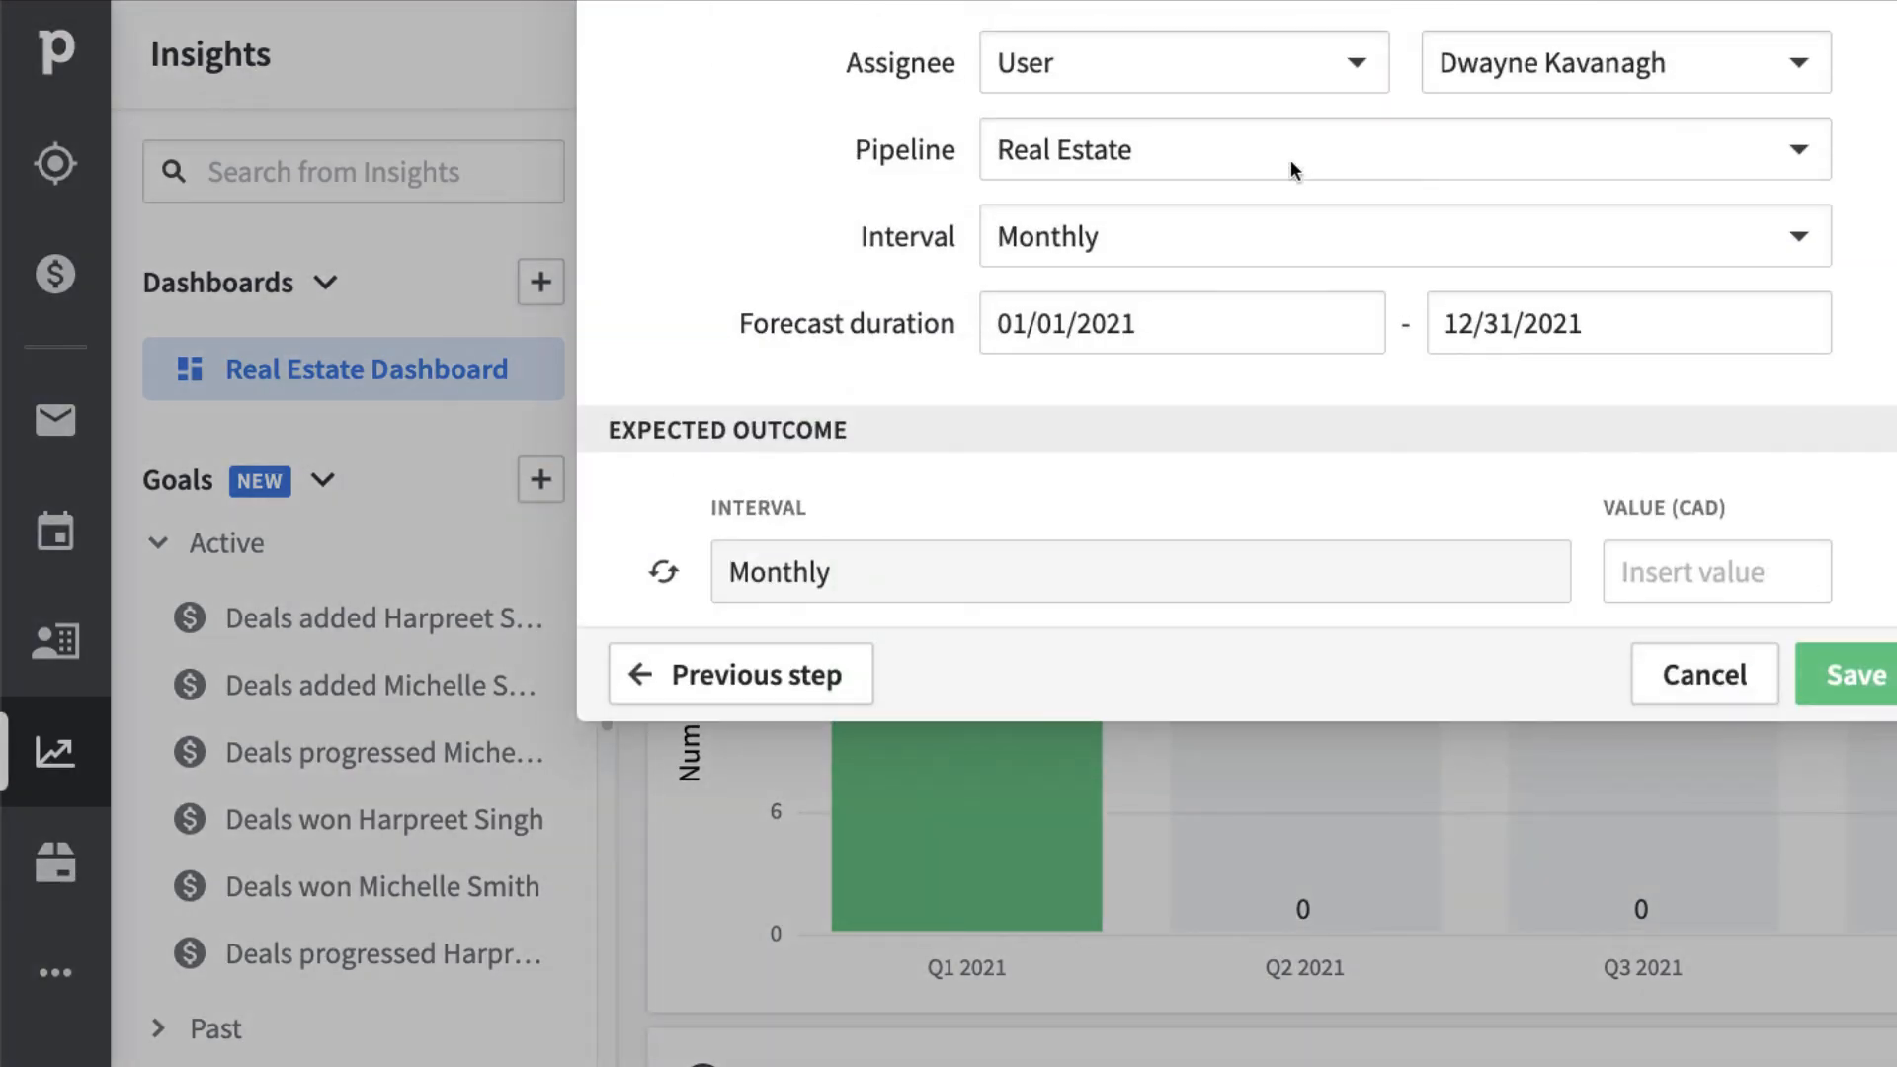
- Keep User as the forecast goal's assignee type and assign the goal to a different individual user
click(1220, 74)
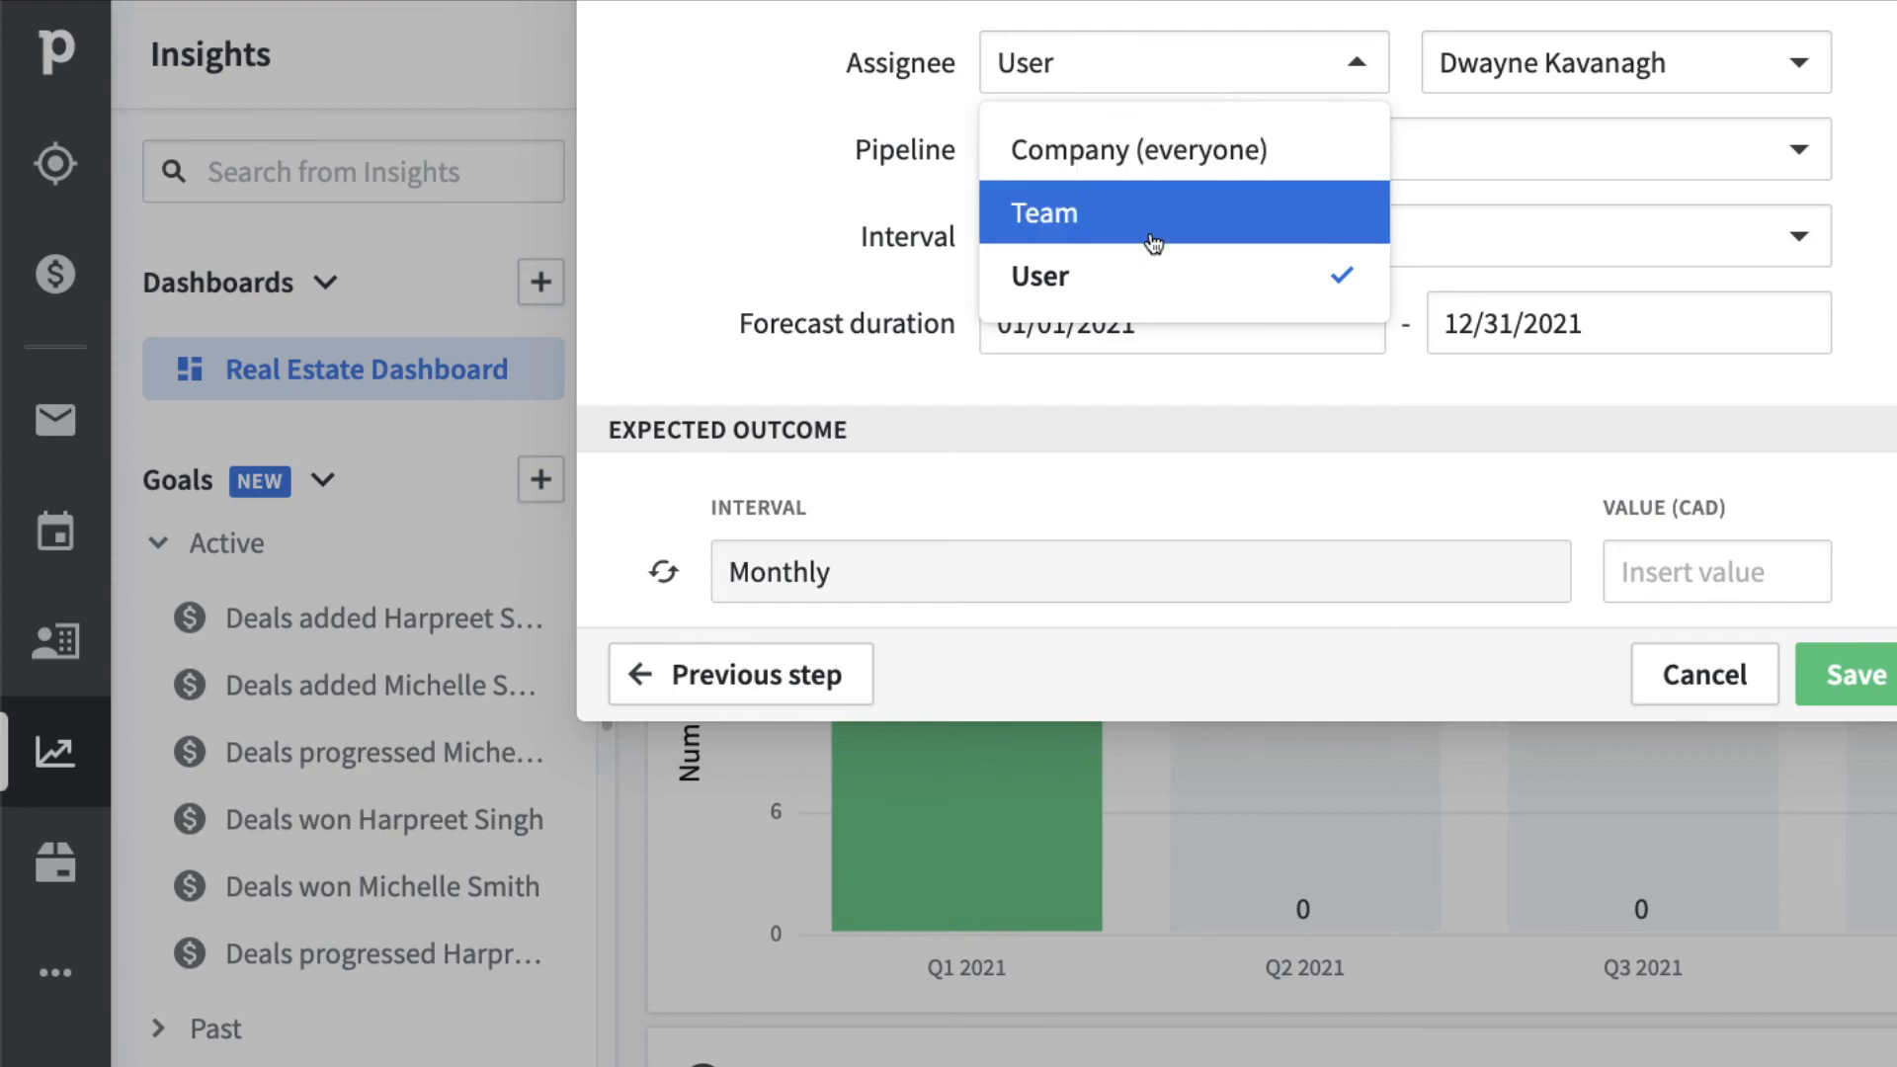
click(1129, 289)
click(1723, 59)
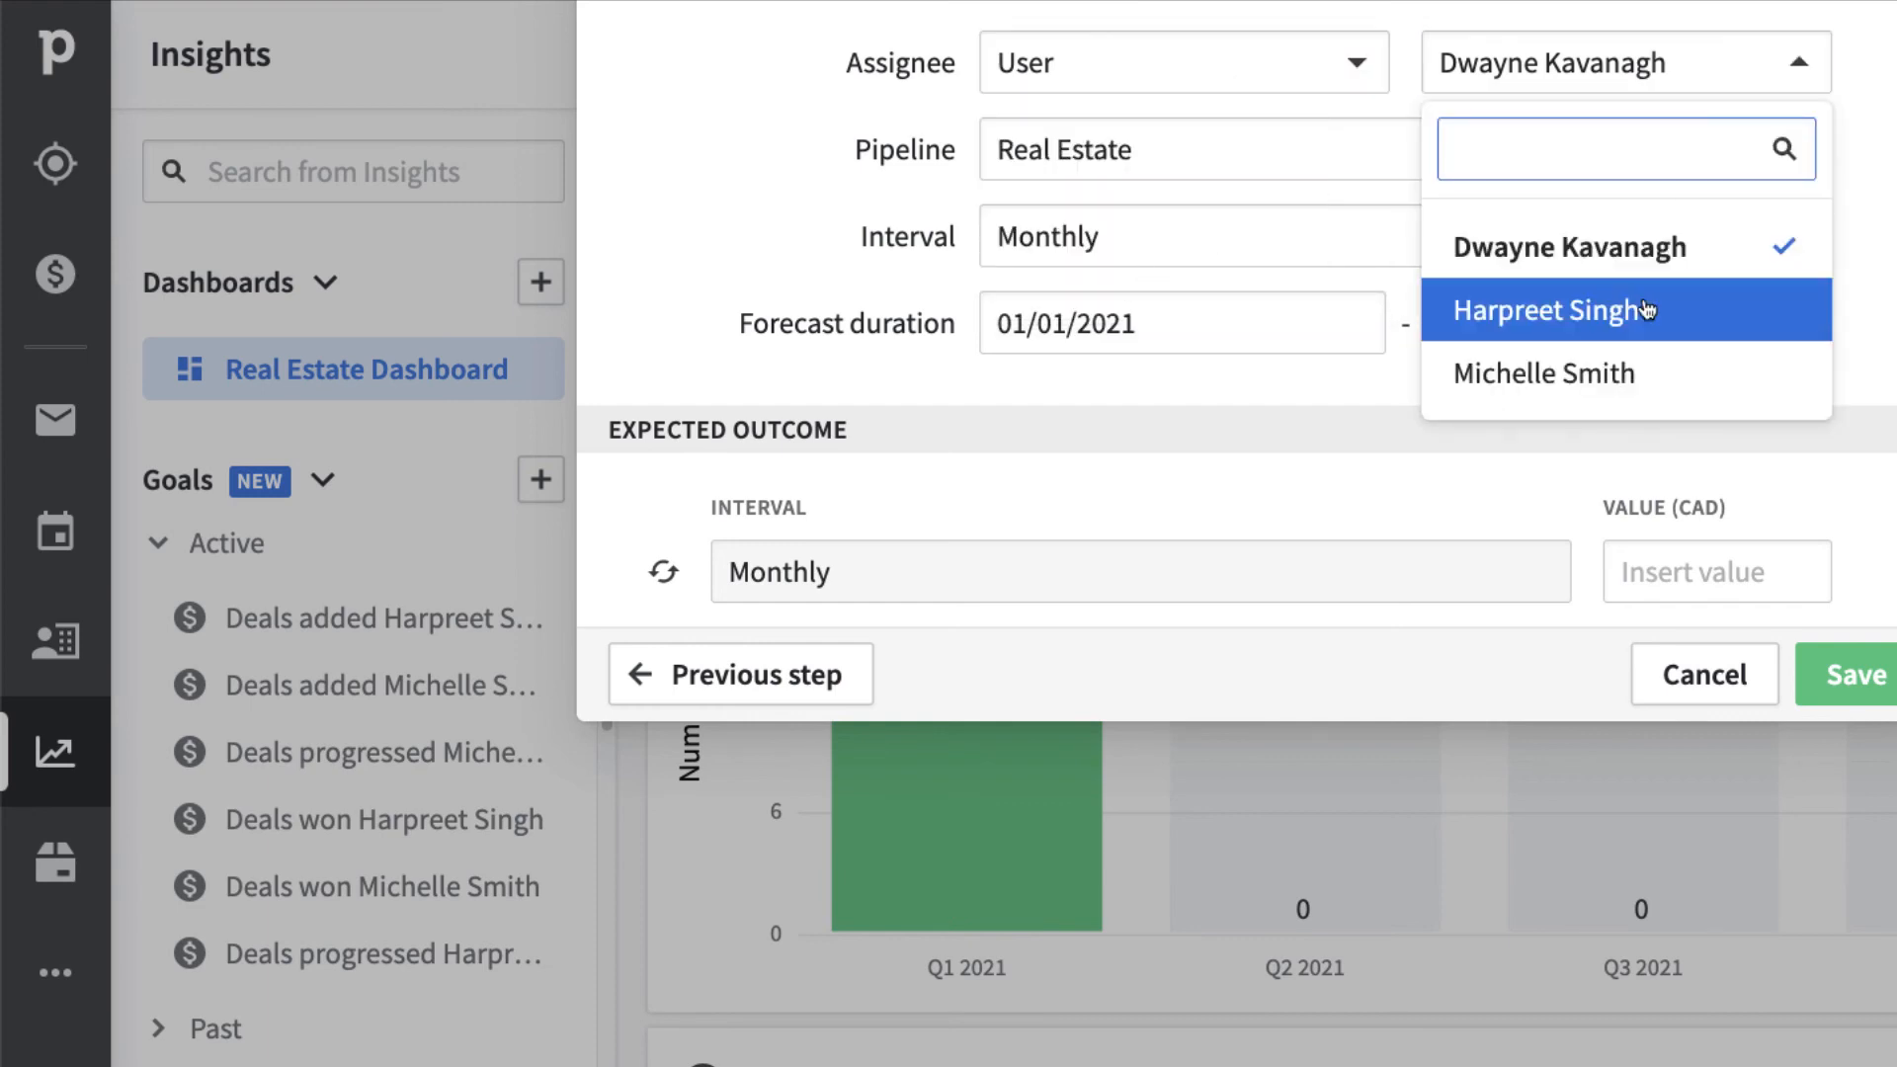
click(1651, 368)
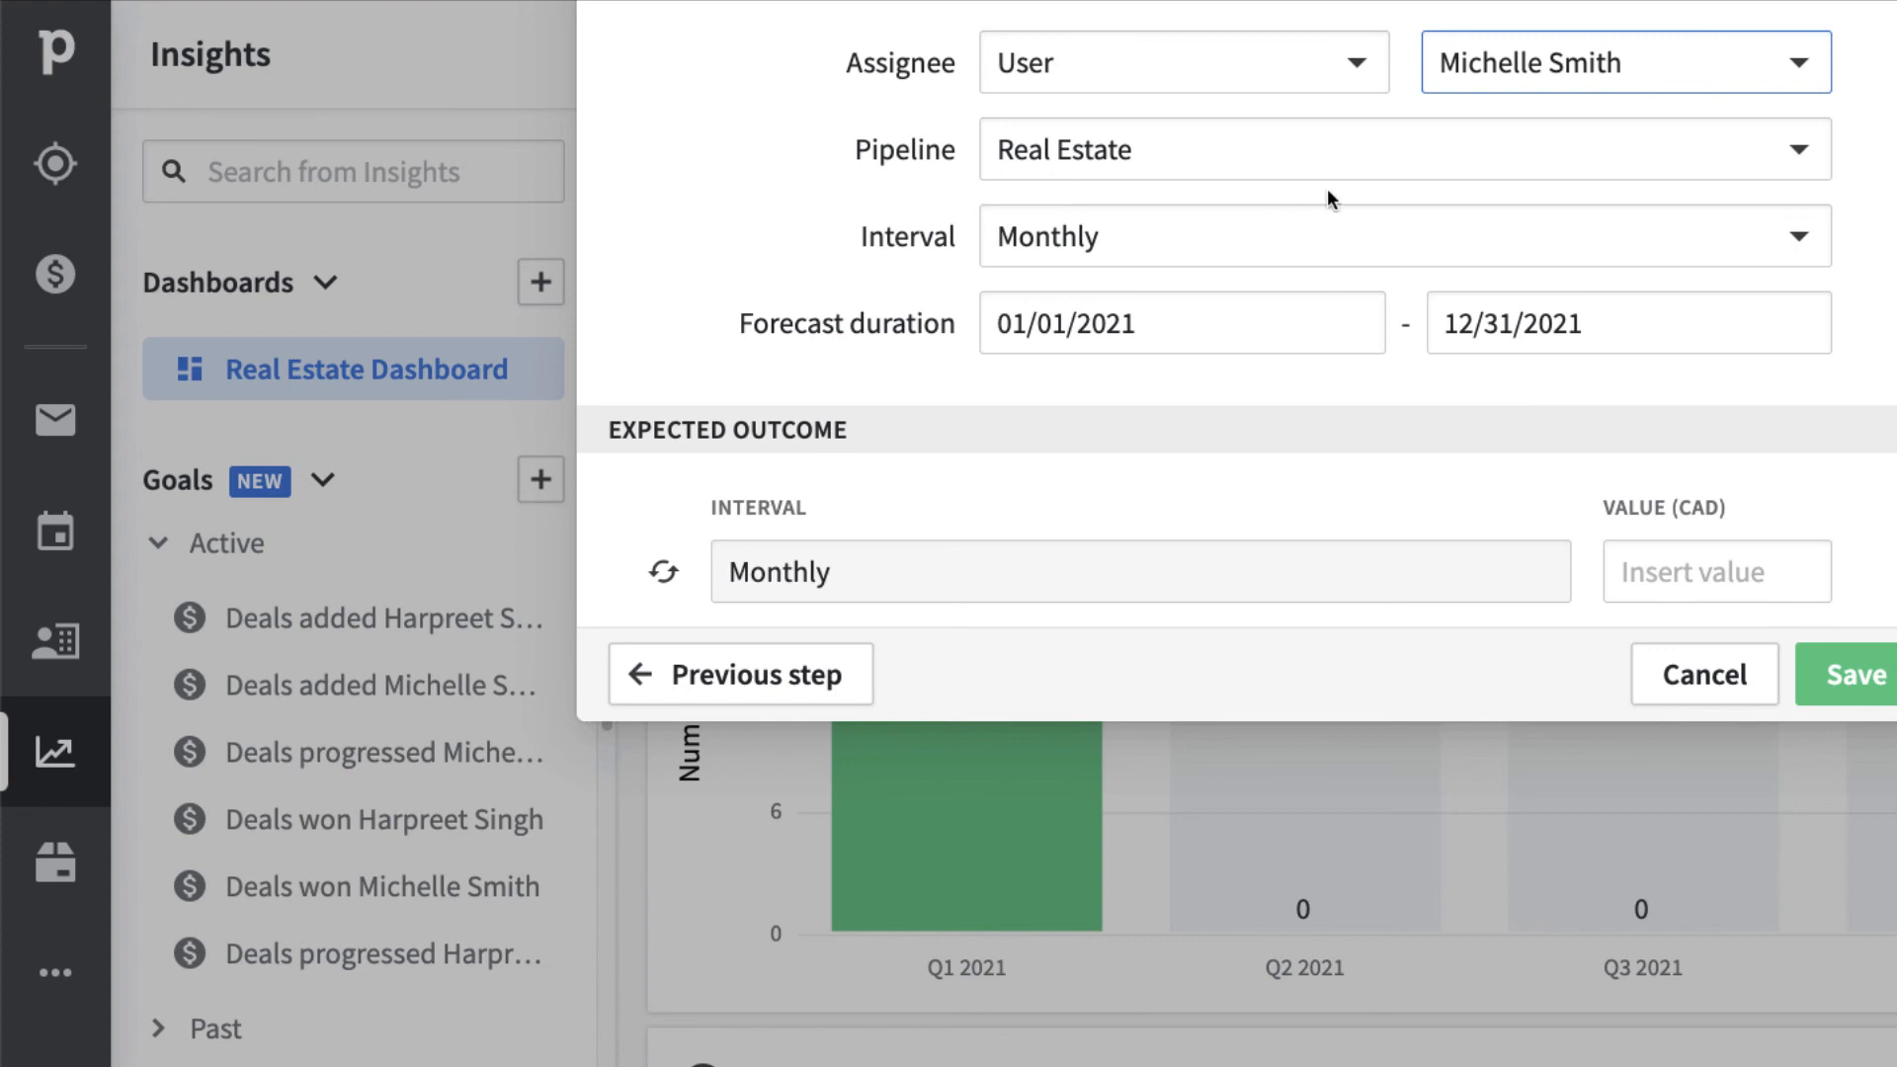
- Give the revenue forecast goal a Yearly interval with an expected value of 5000000 CAD, and close the goal form without saving
click(1270, 244)
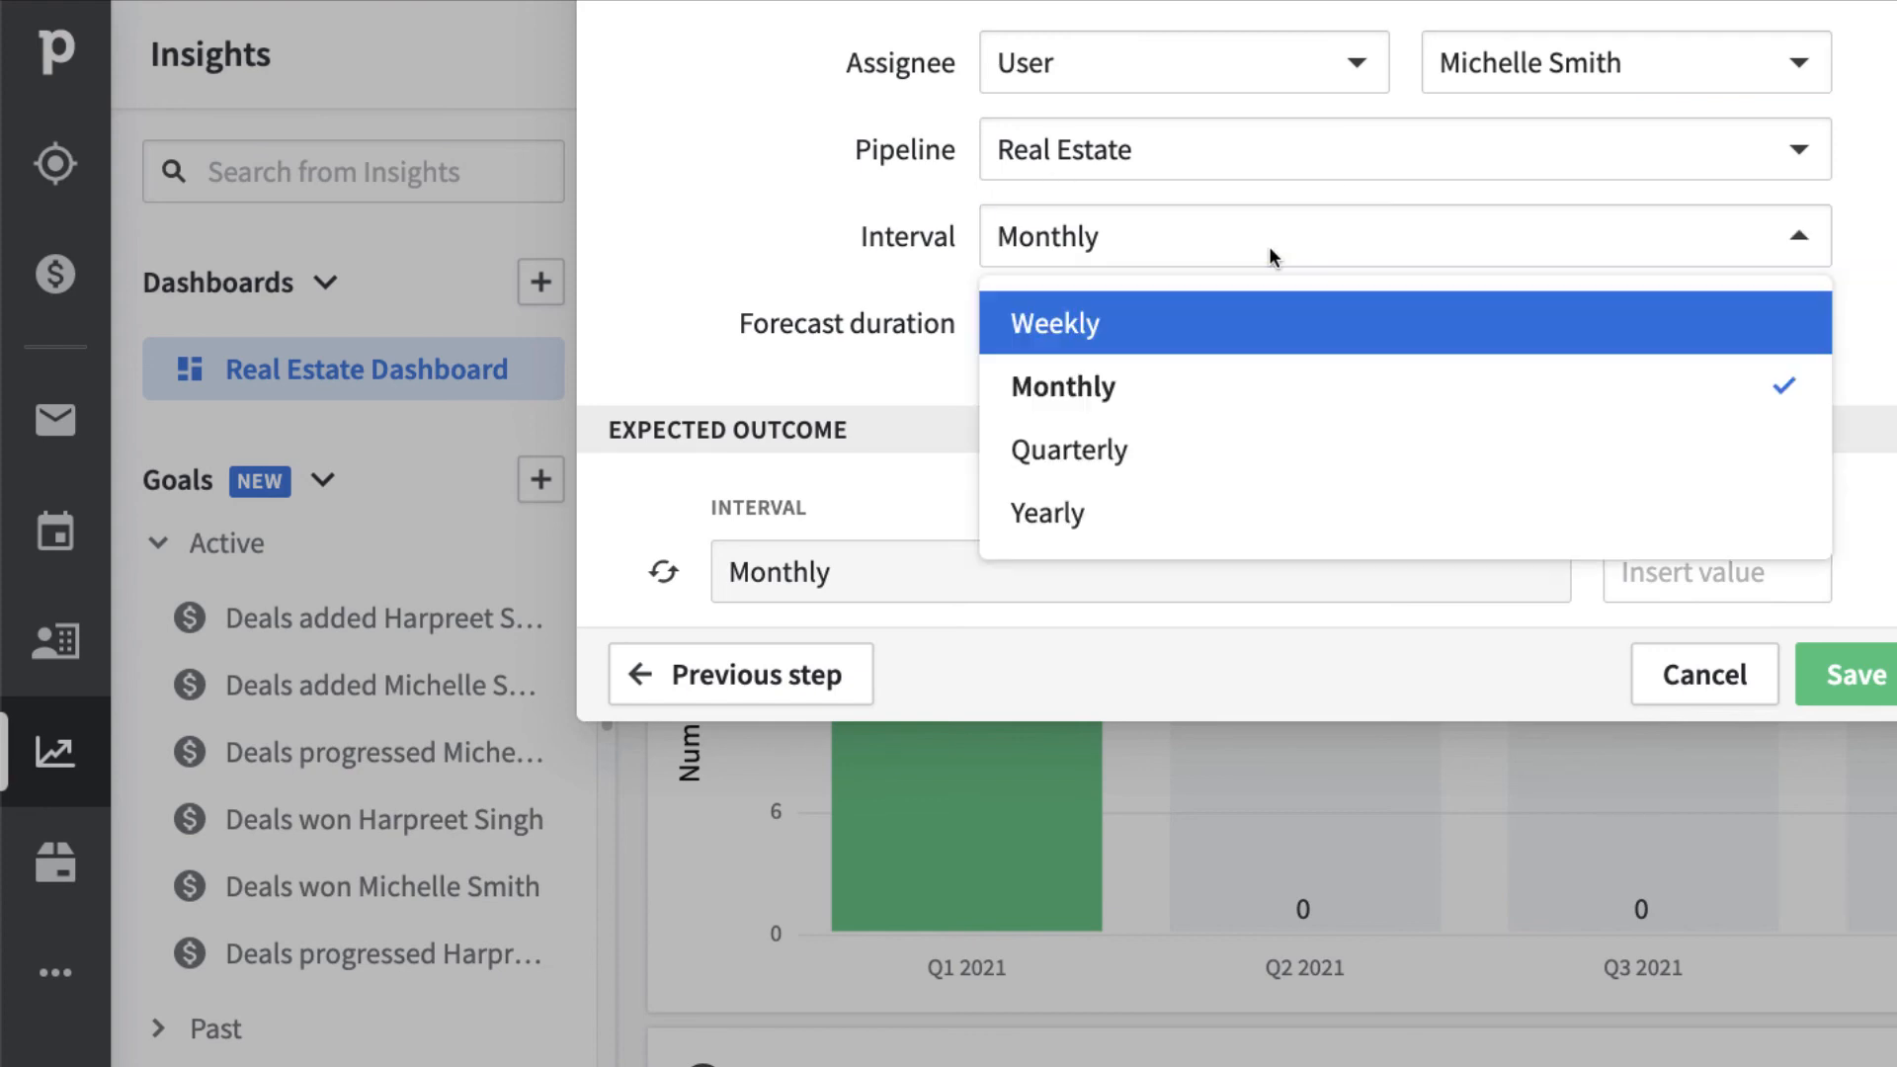
click(1164, 501)
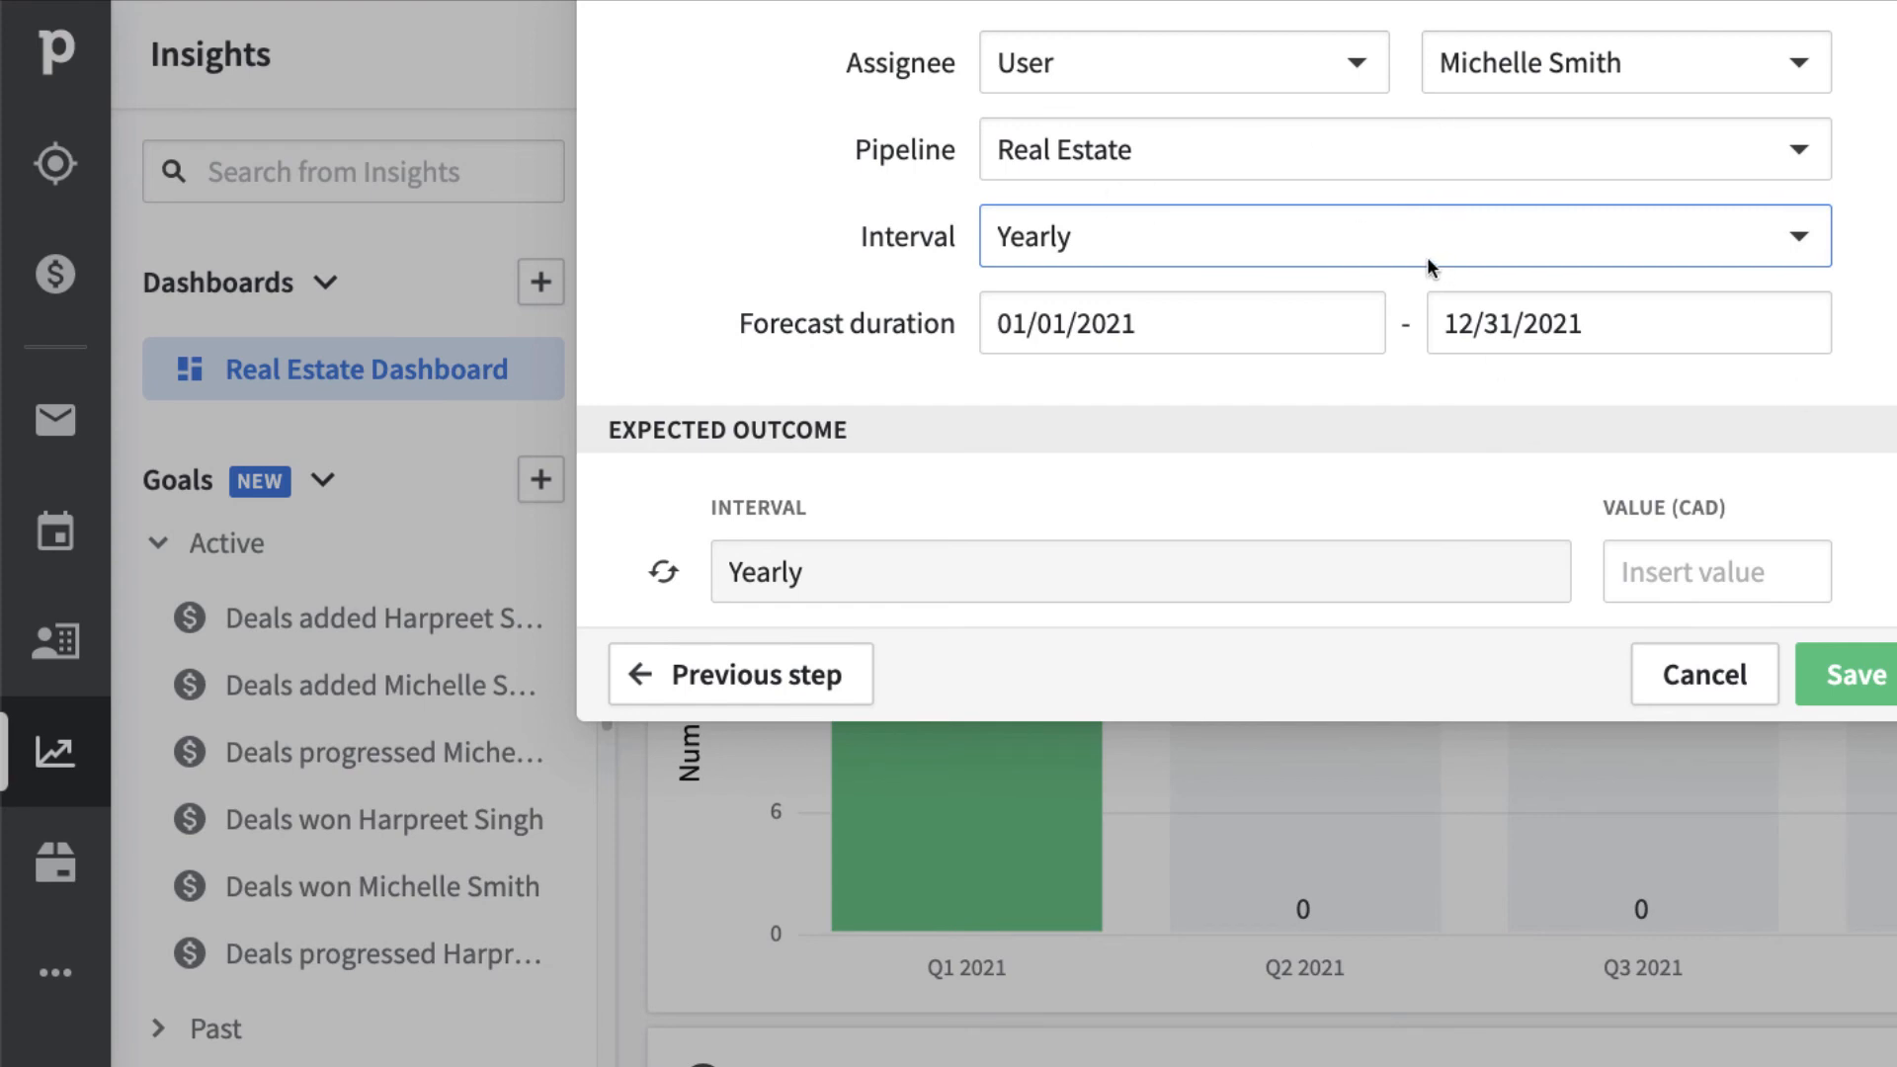
click(1669, 572)
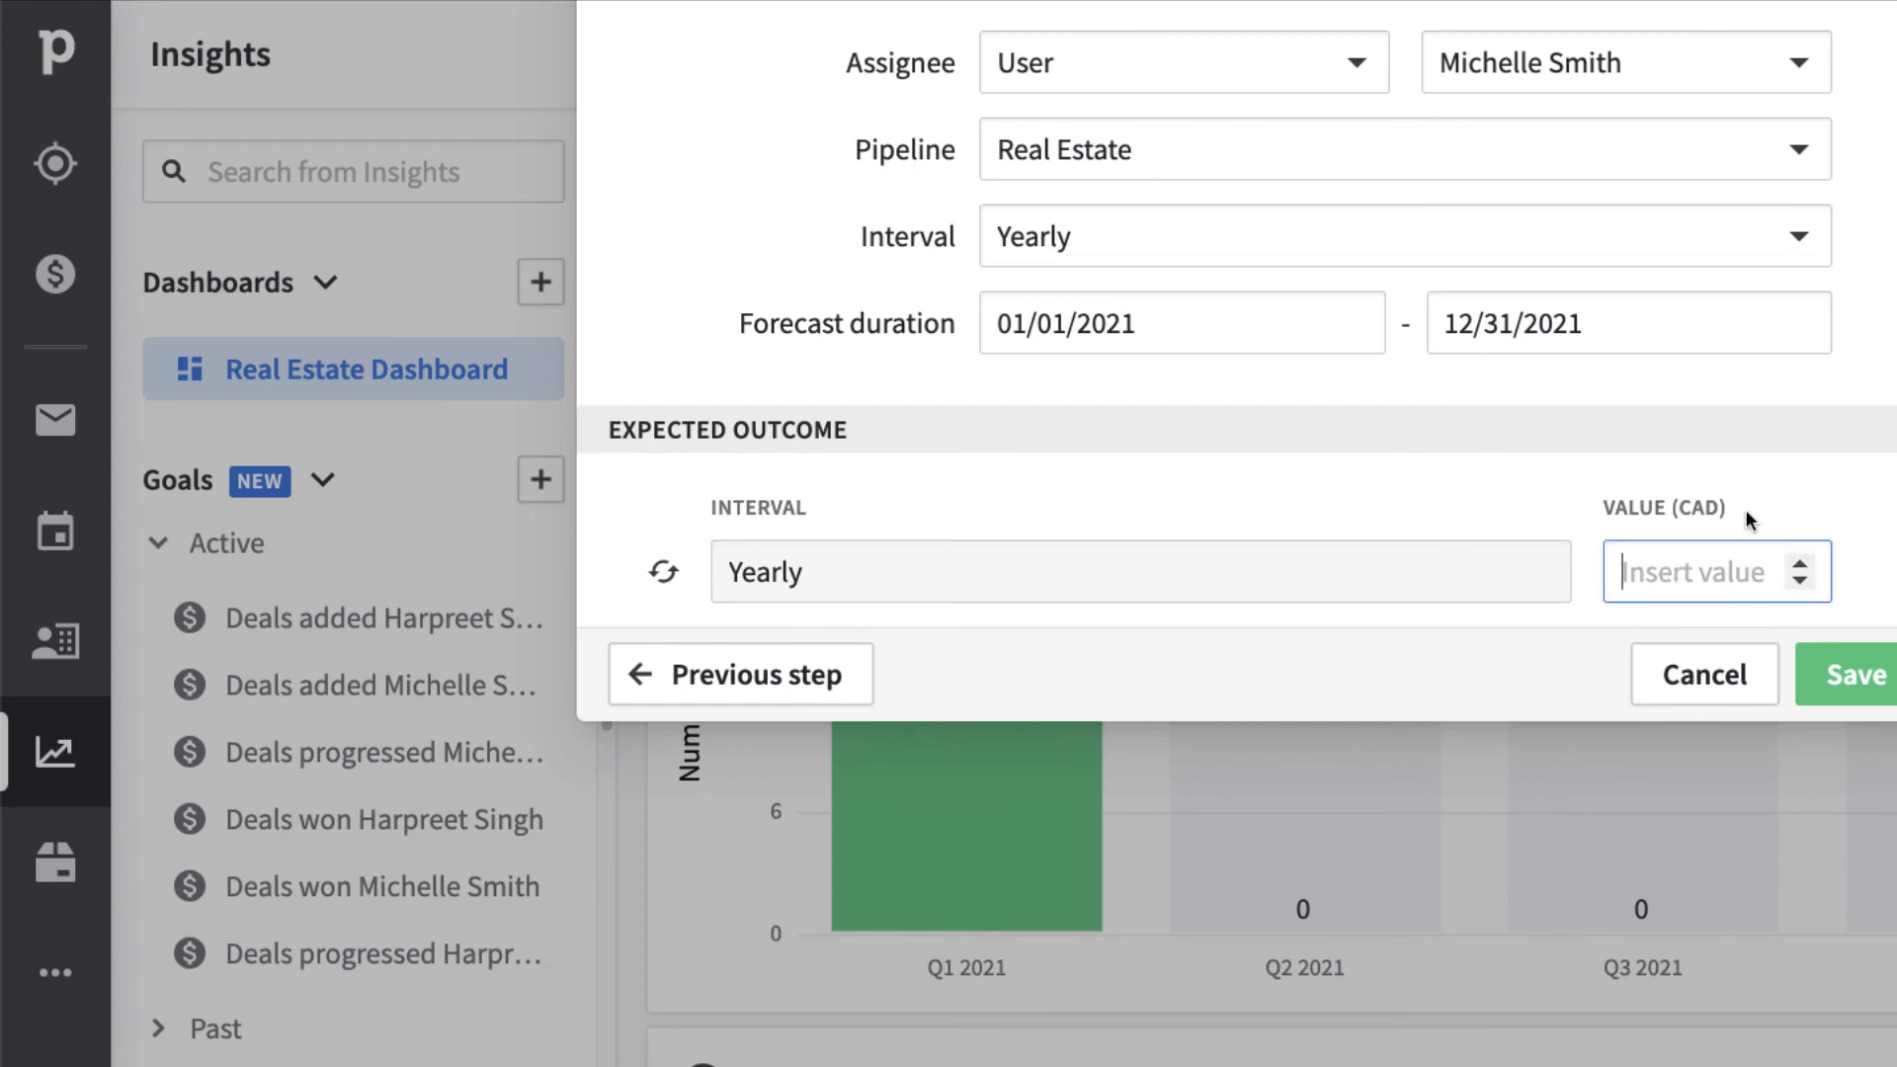
text(5)
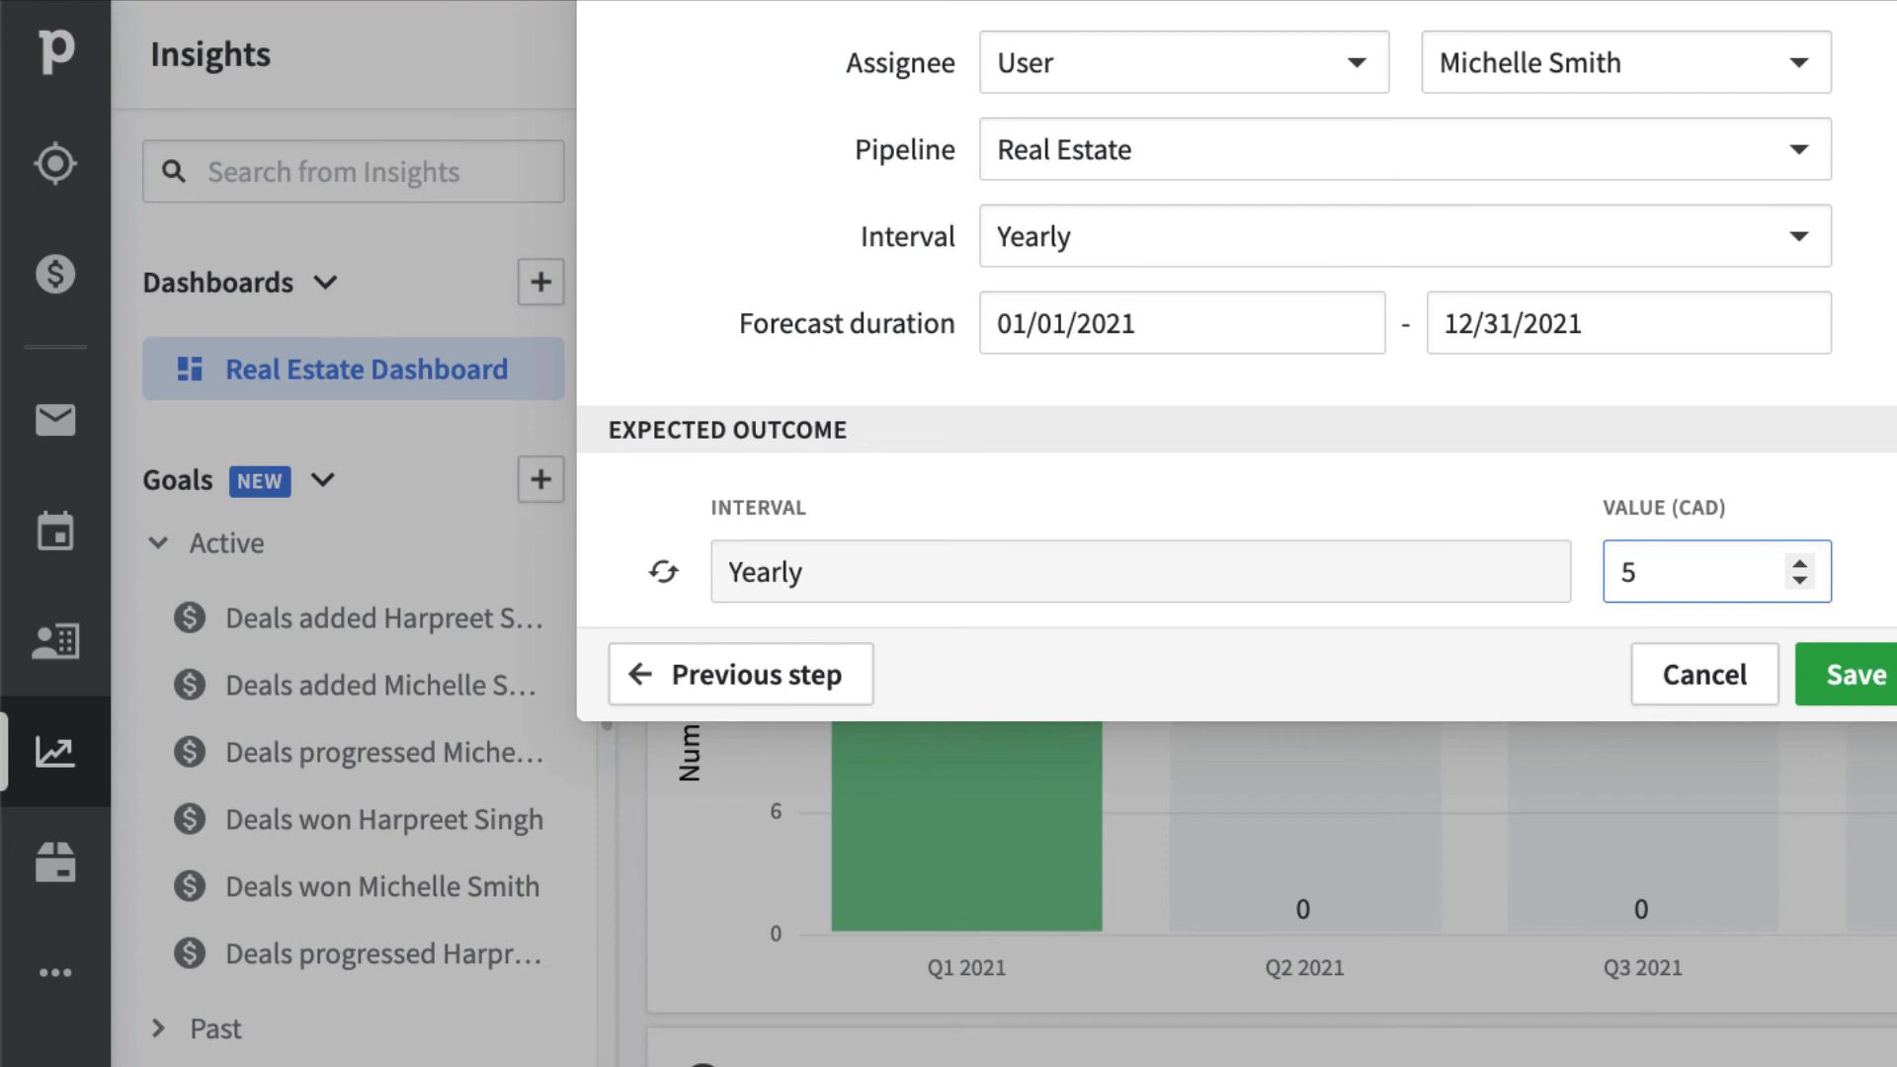
text(000000)
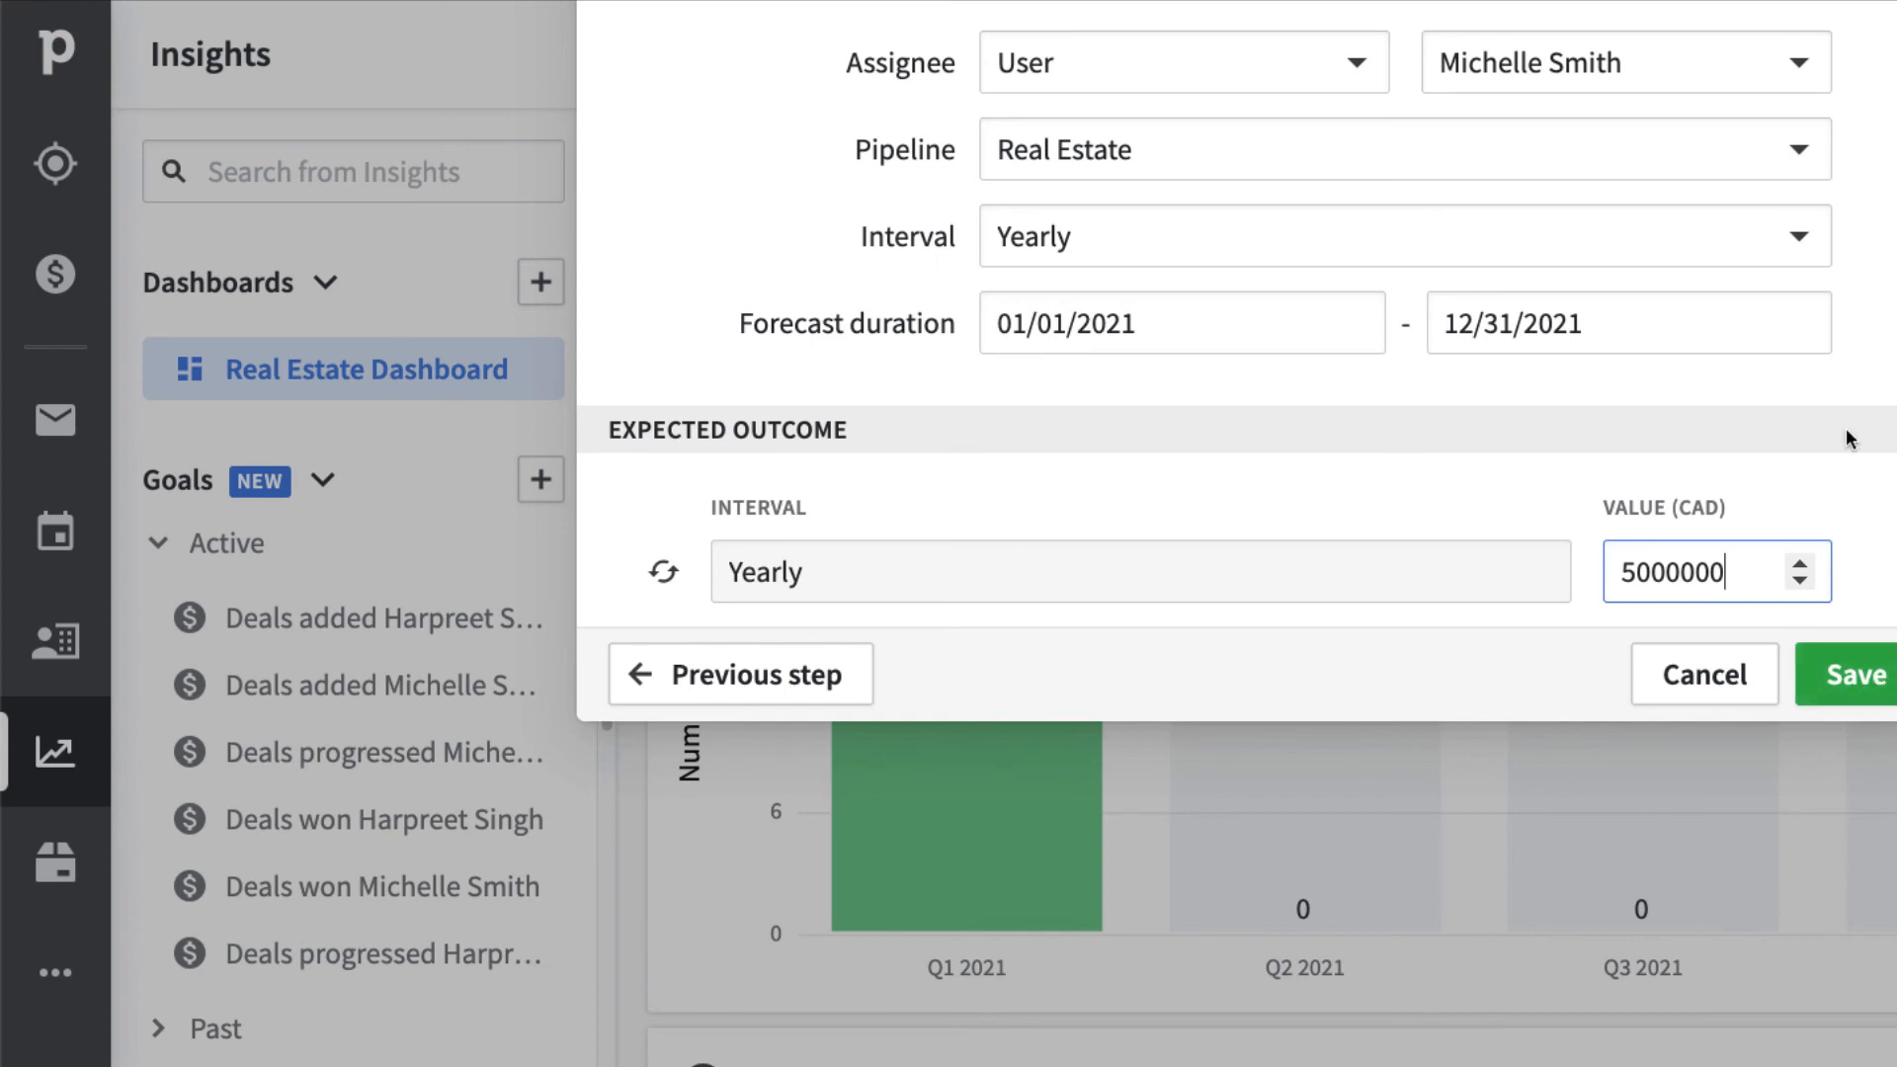
click(1888, 61)
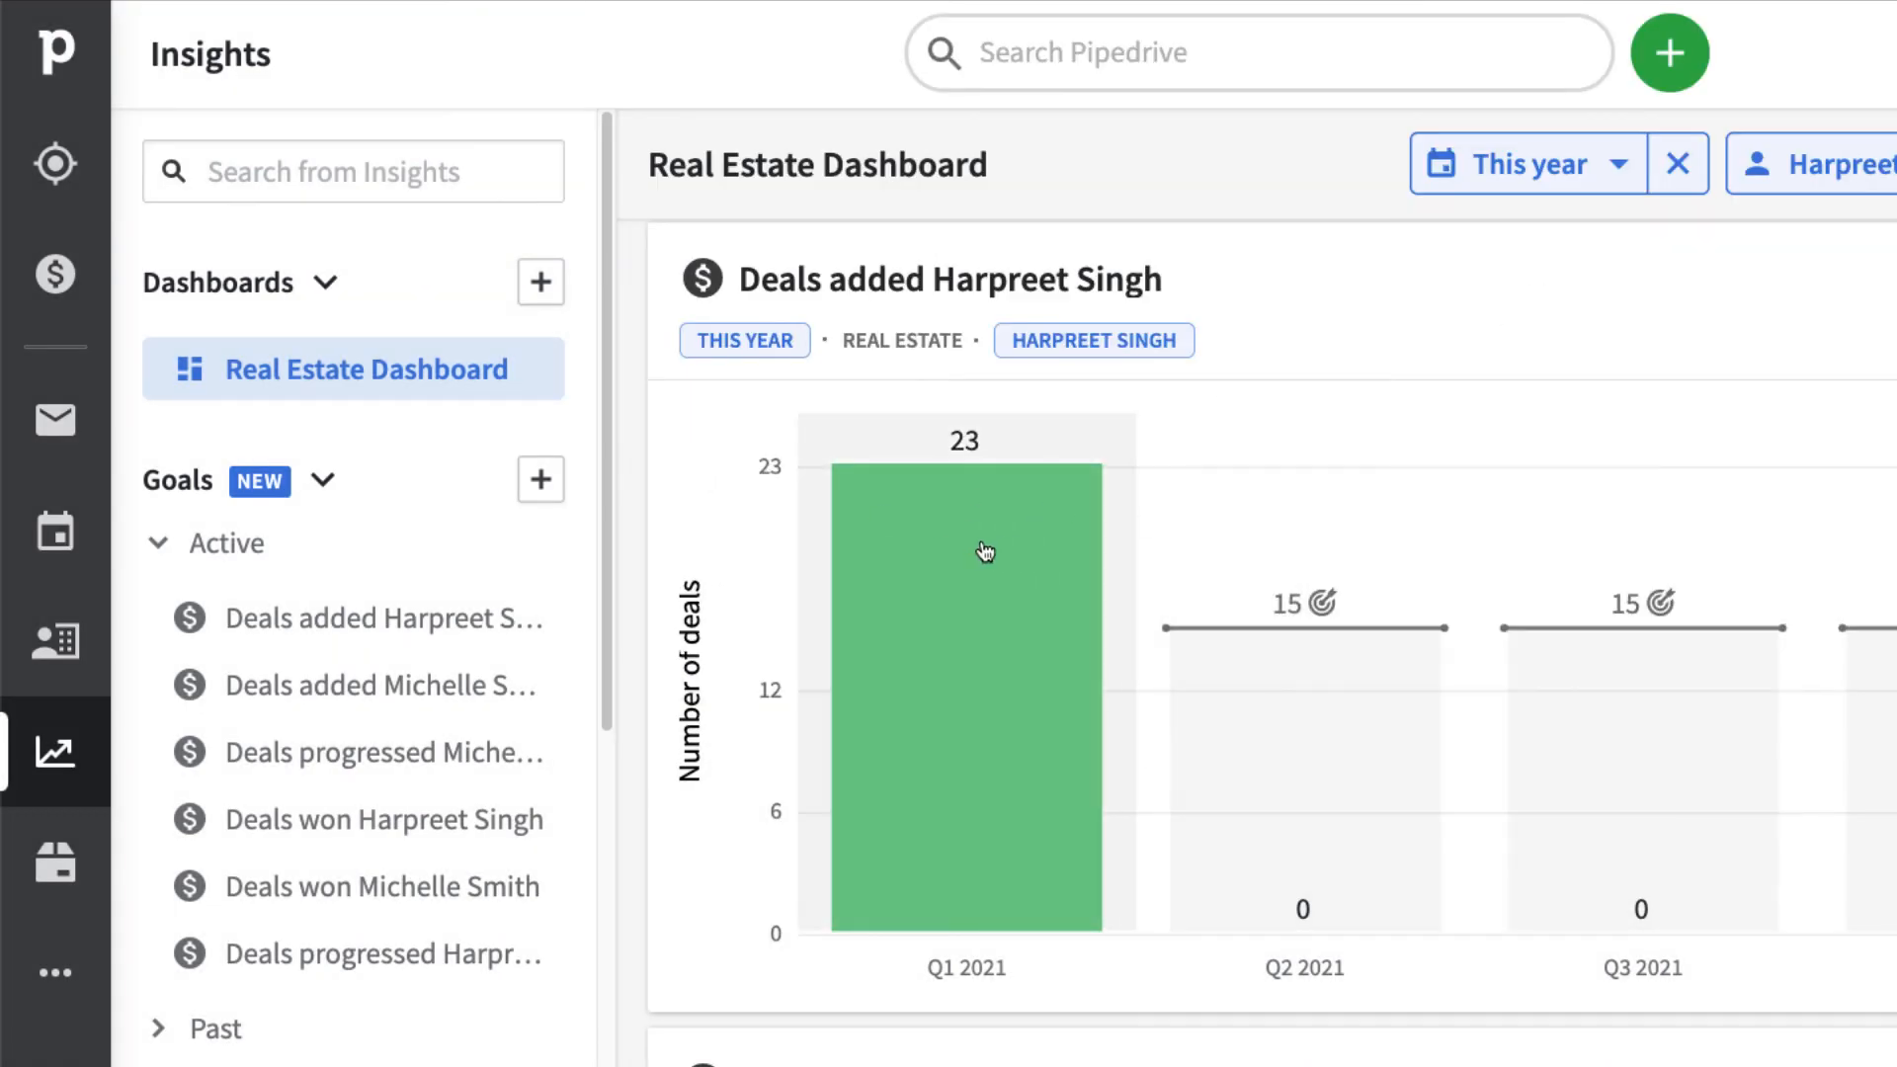
- Shorten the deals won goal chart on the Real Estate Dashboard and move it below the deals added goal chart
scroll(1165, 536, down, 2)
scroll(1165, 536, up, 3)
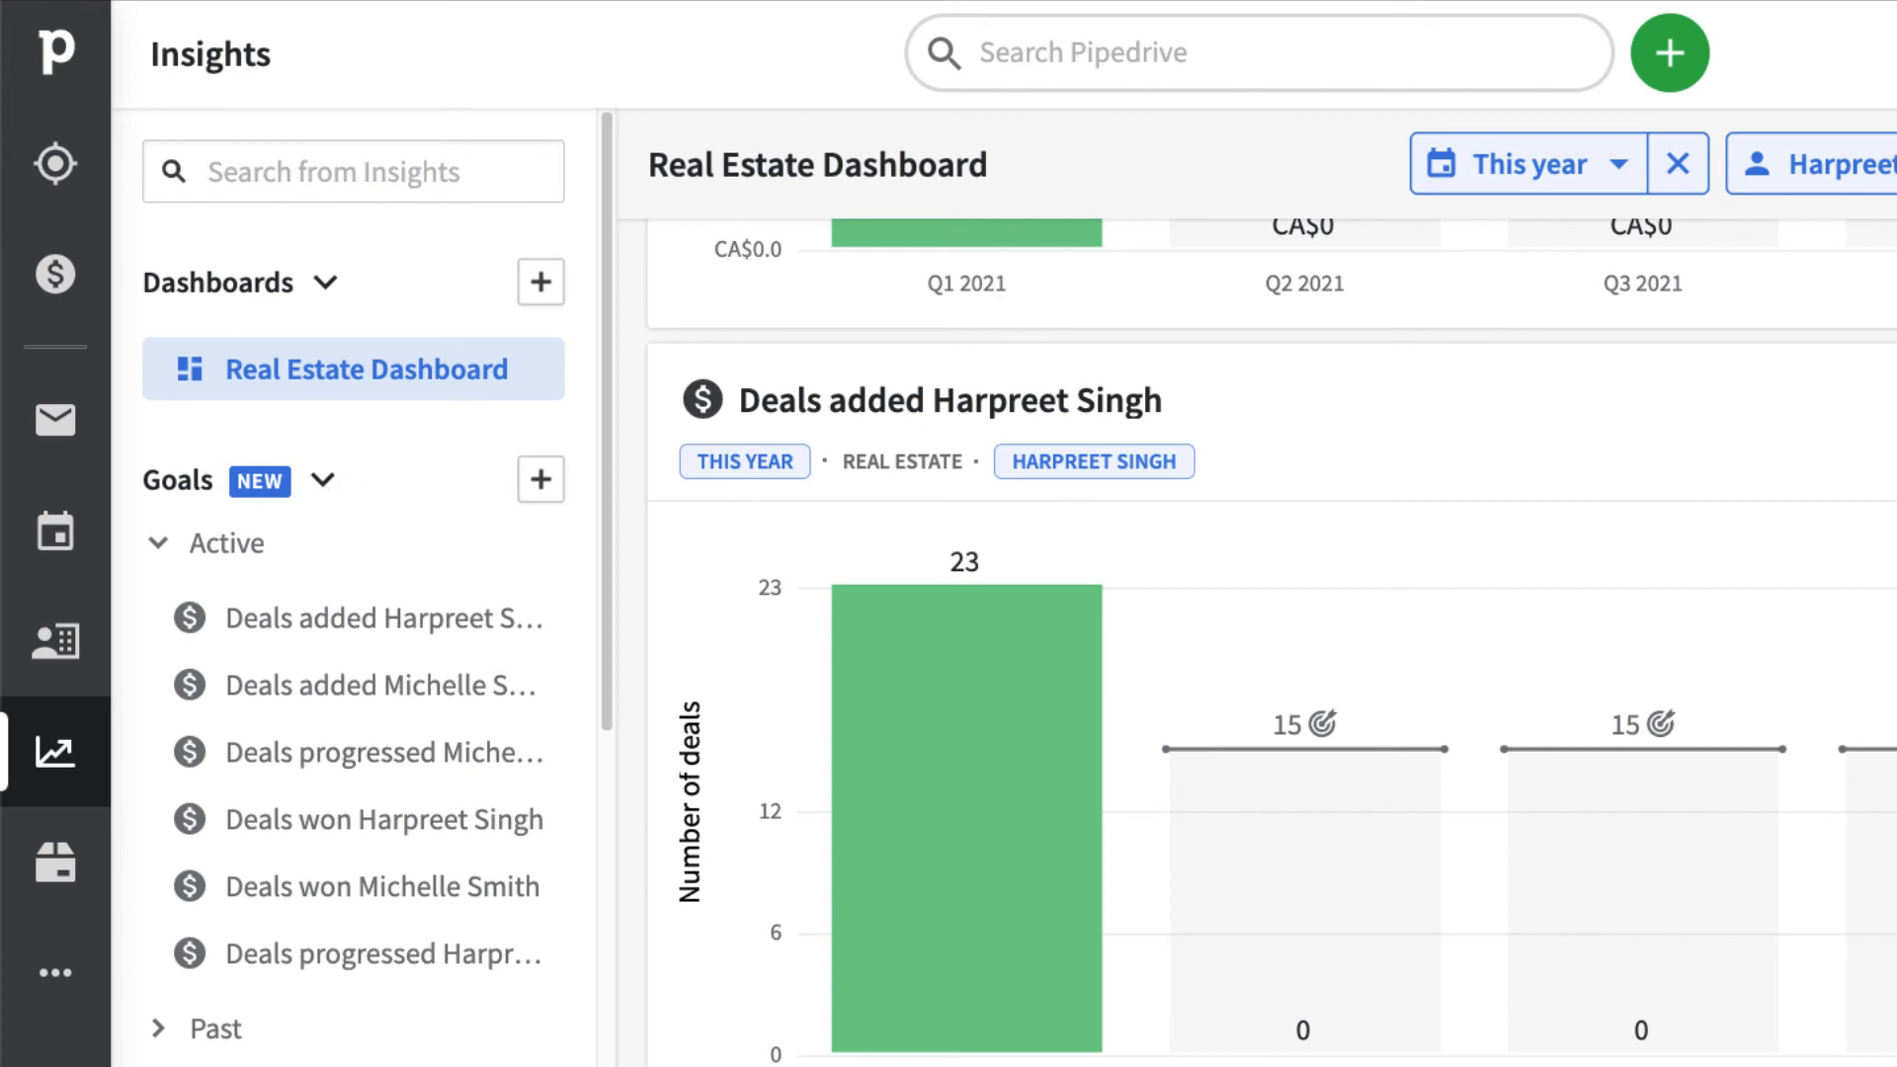
scroll(1858, 692, down, 5)
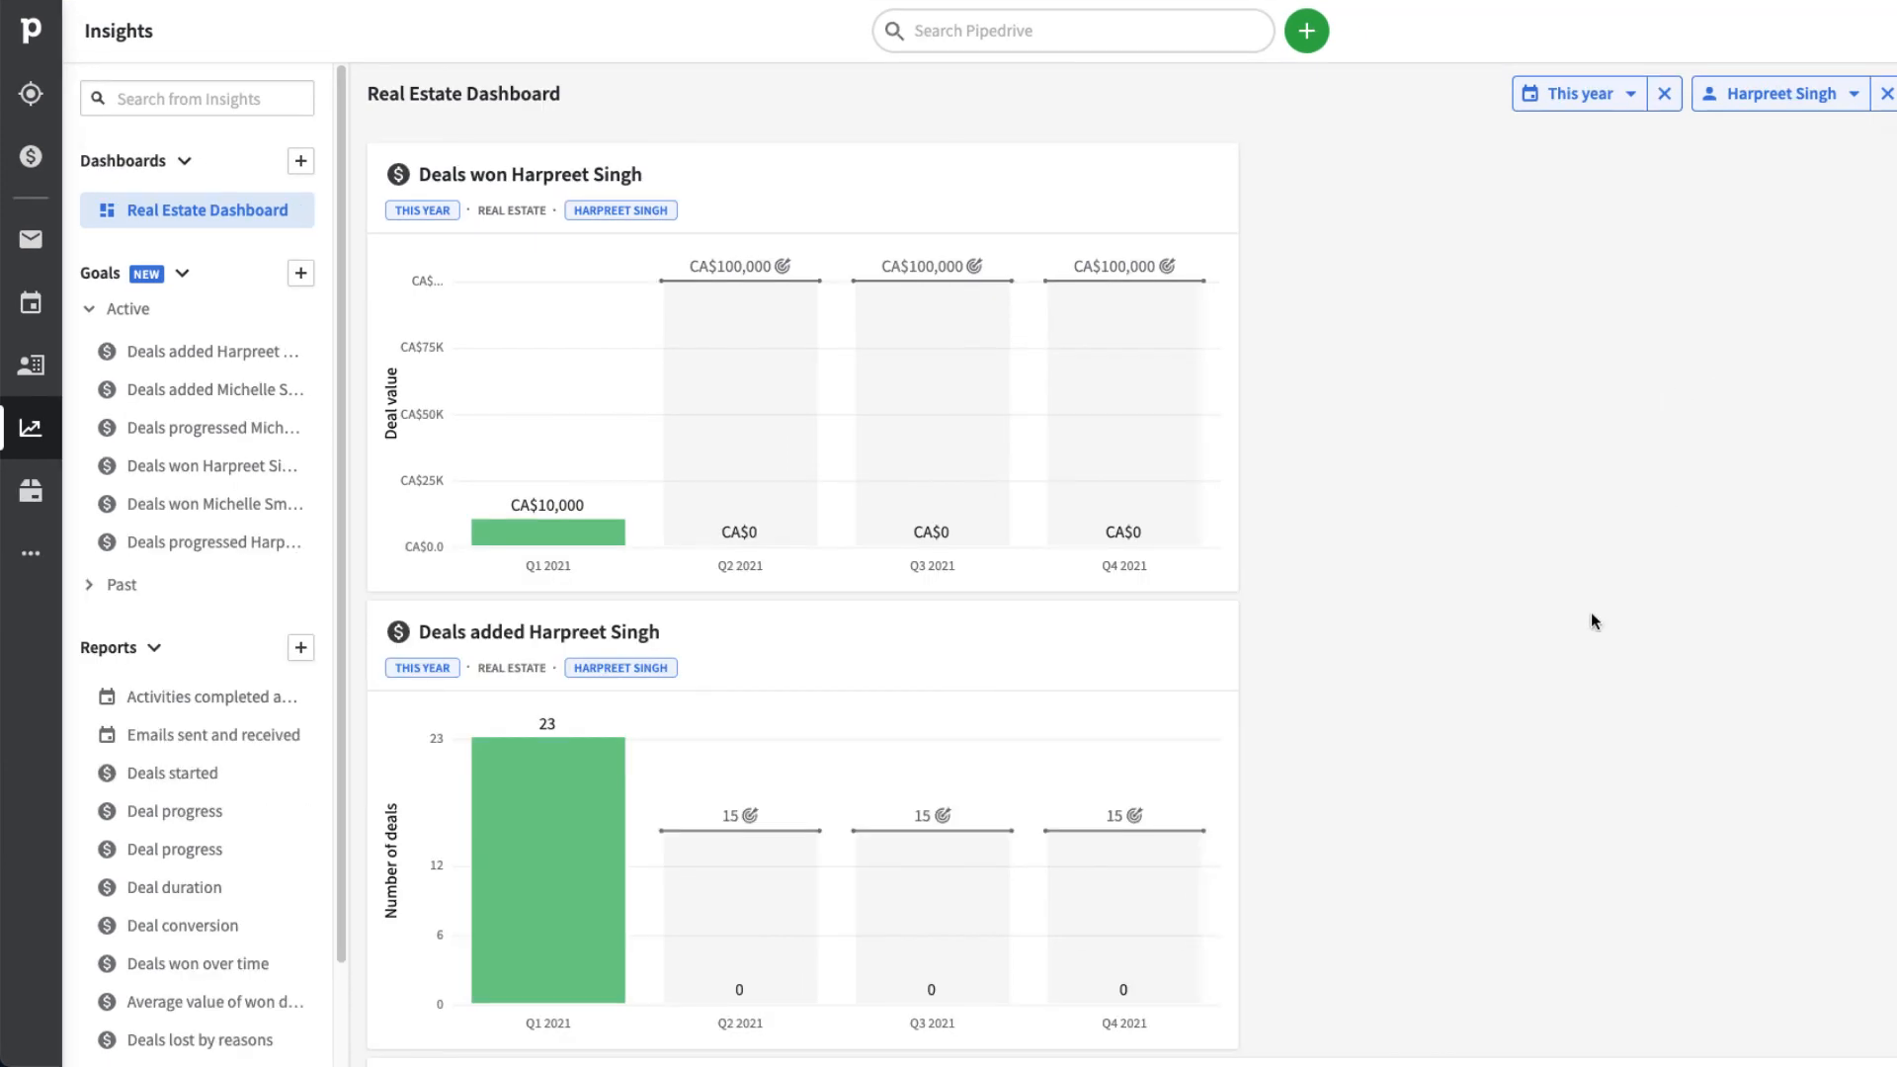
mouse_move(848, 504)
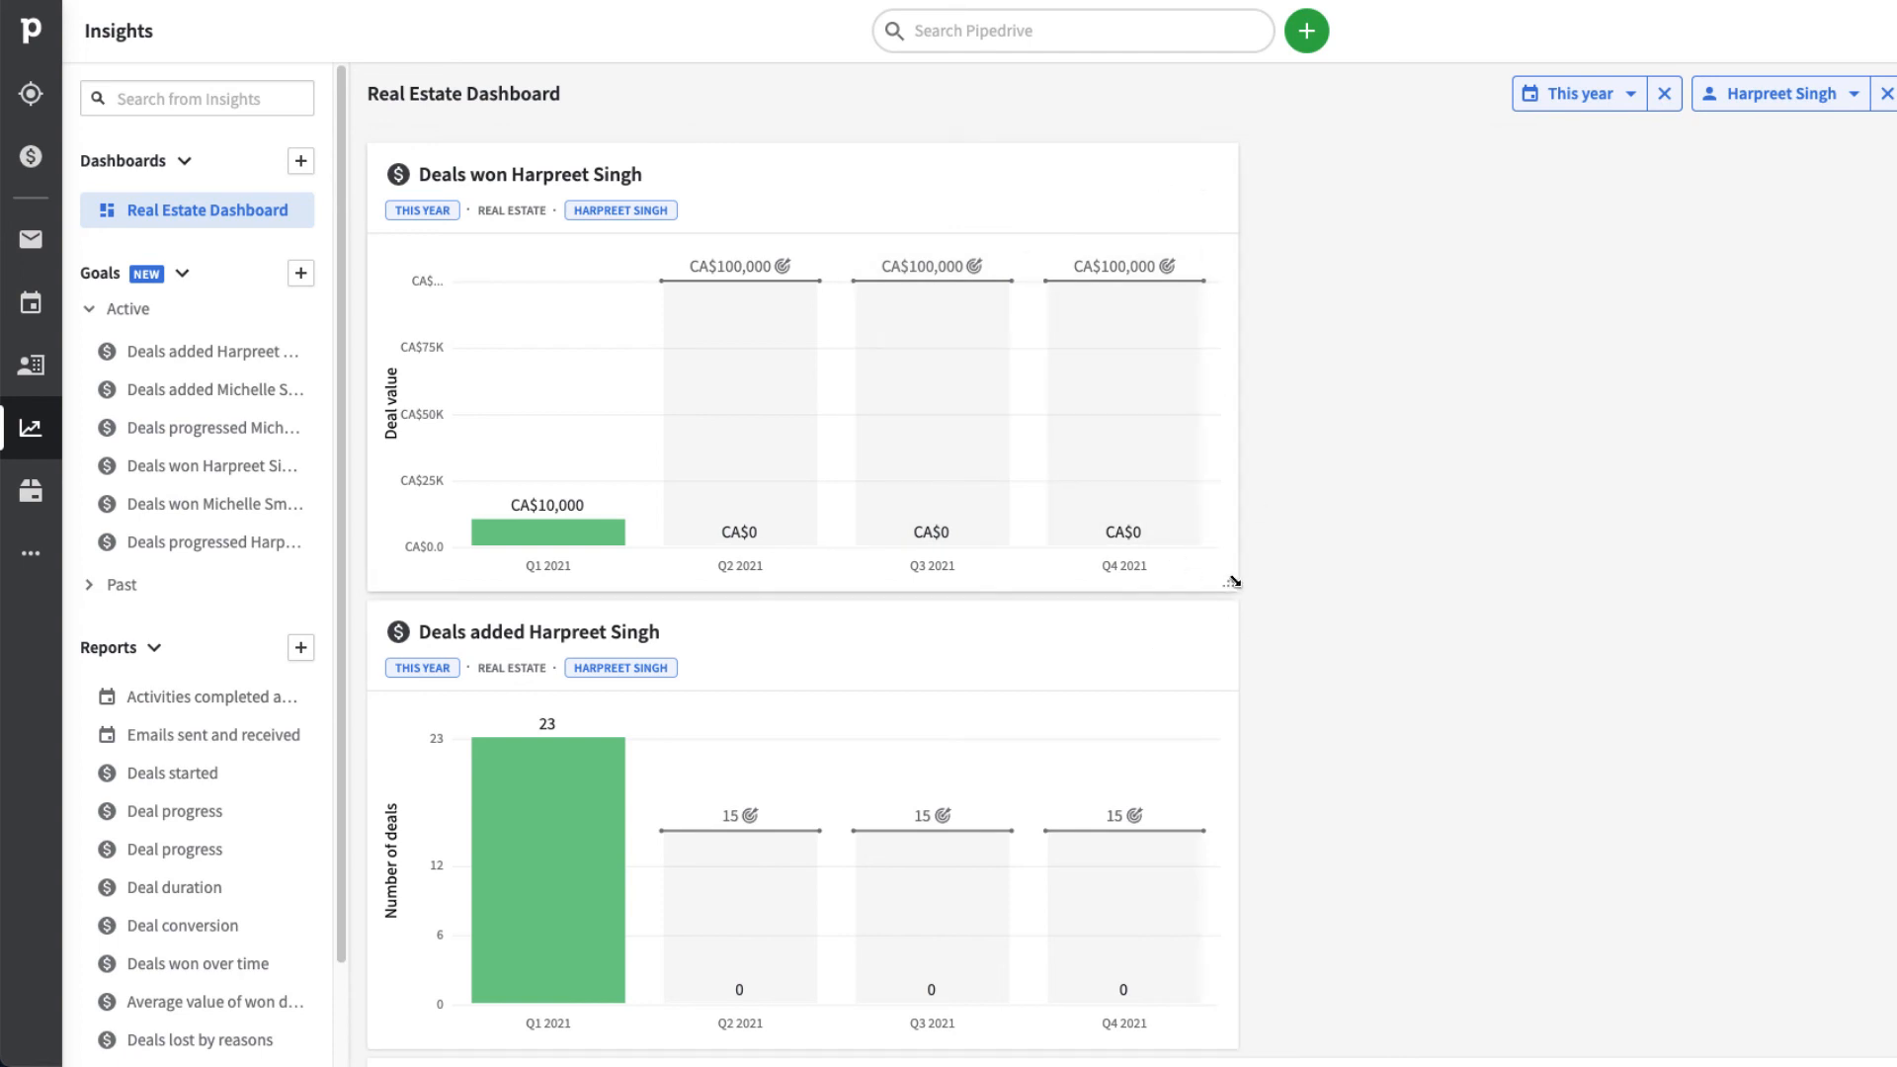
drag(1234, 582, 1256, 494)
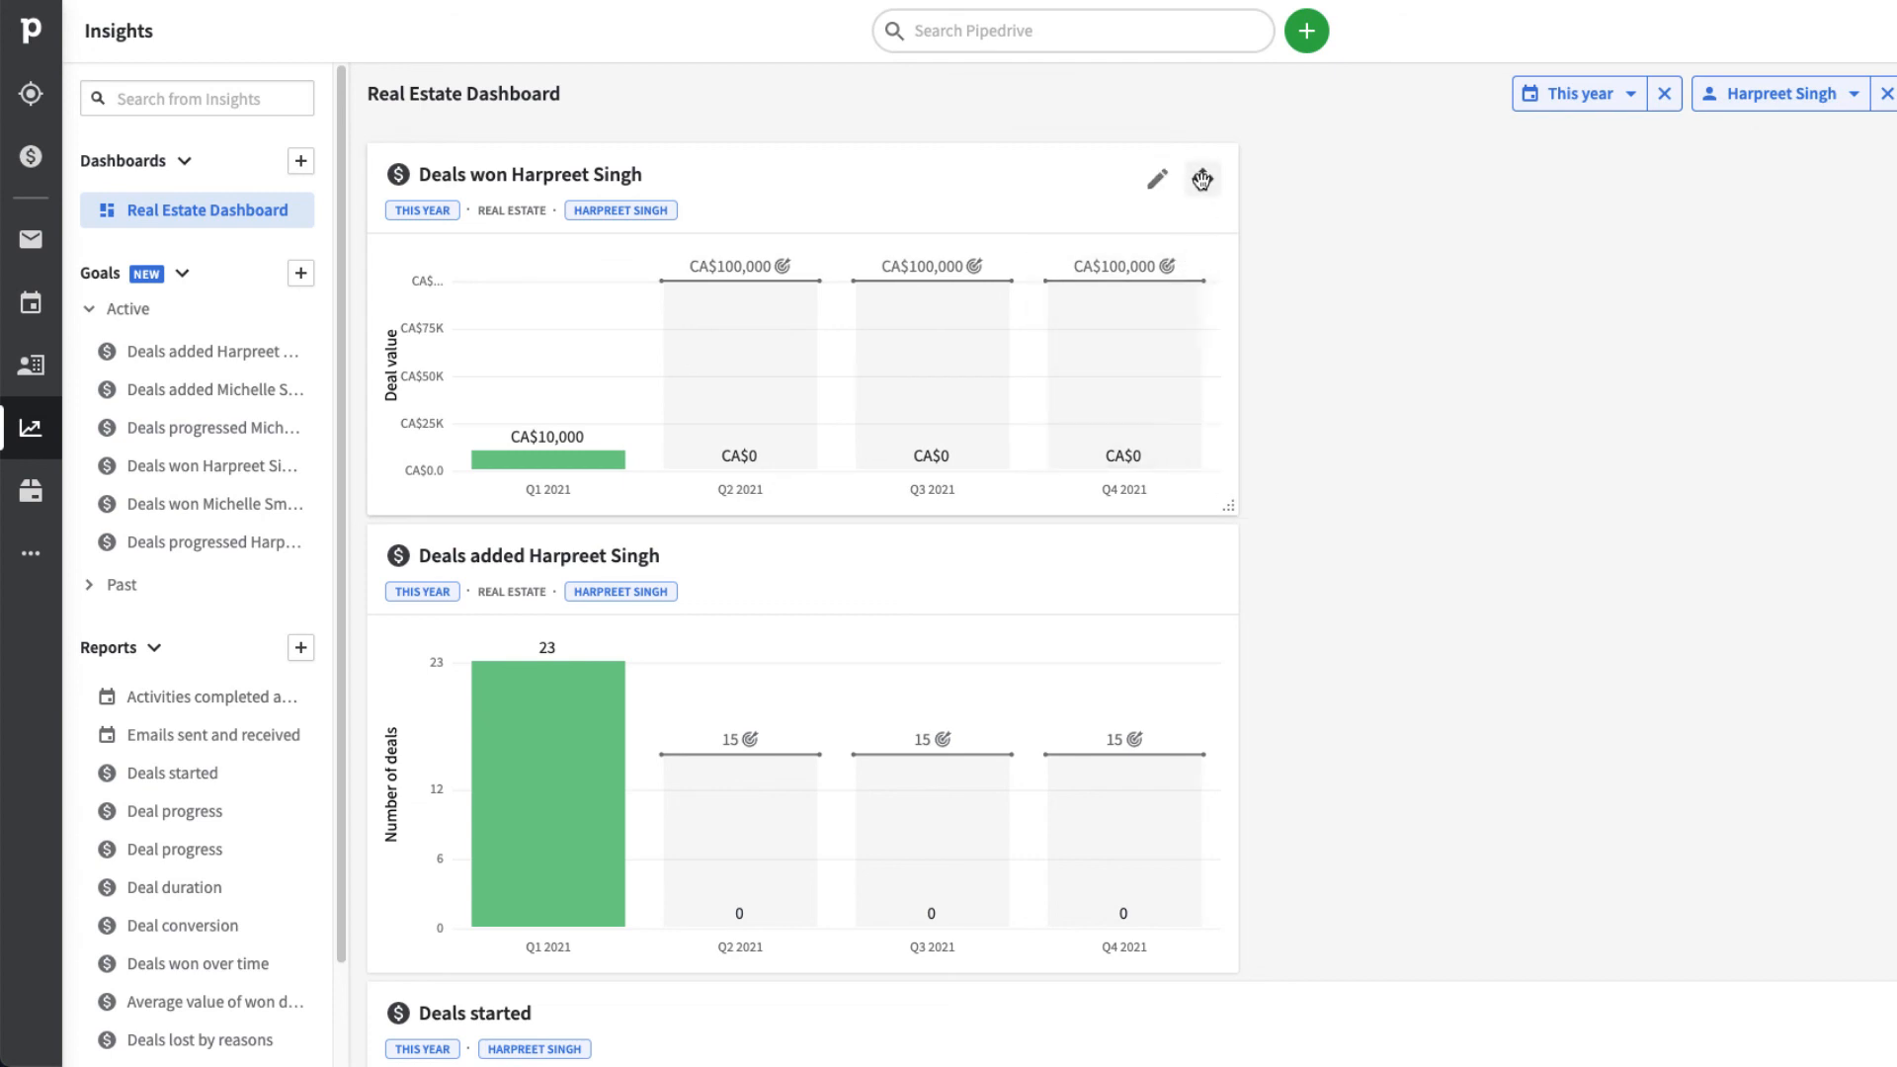
drag(1202, 178, 1168, 665)
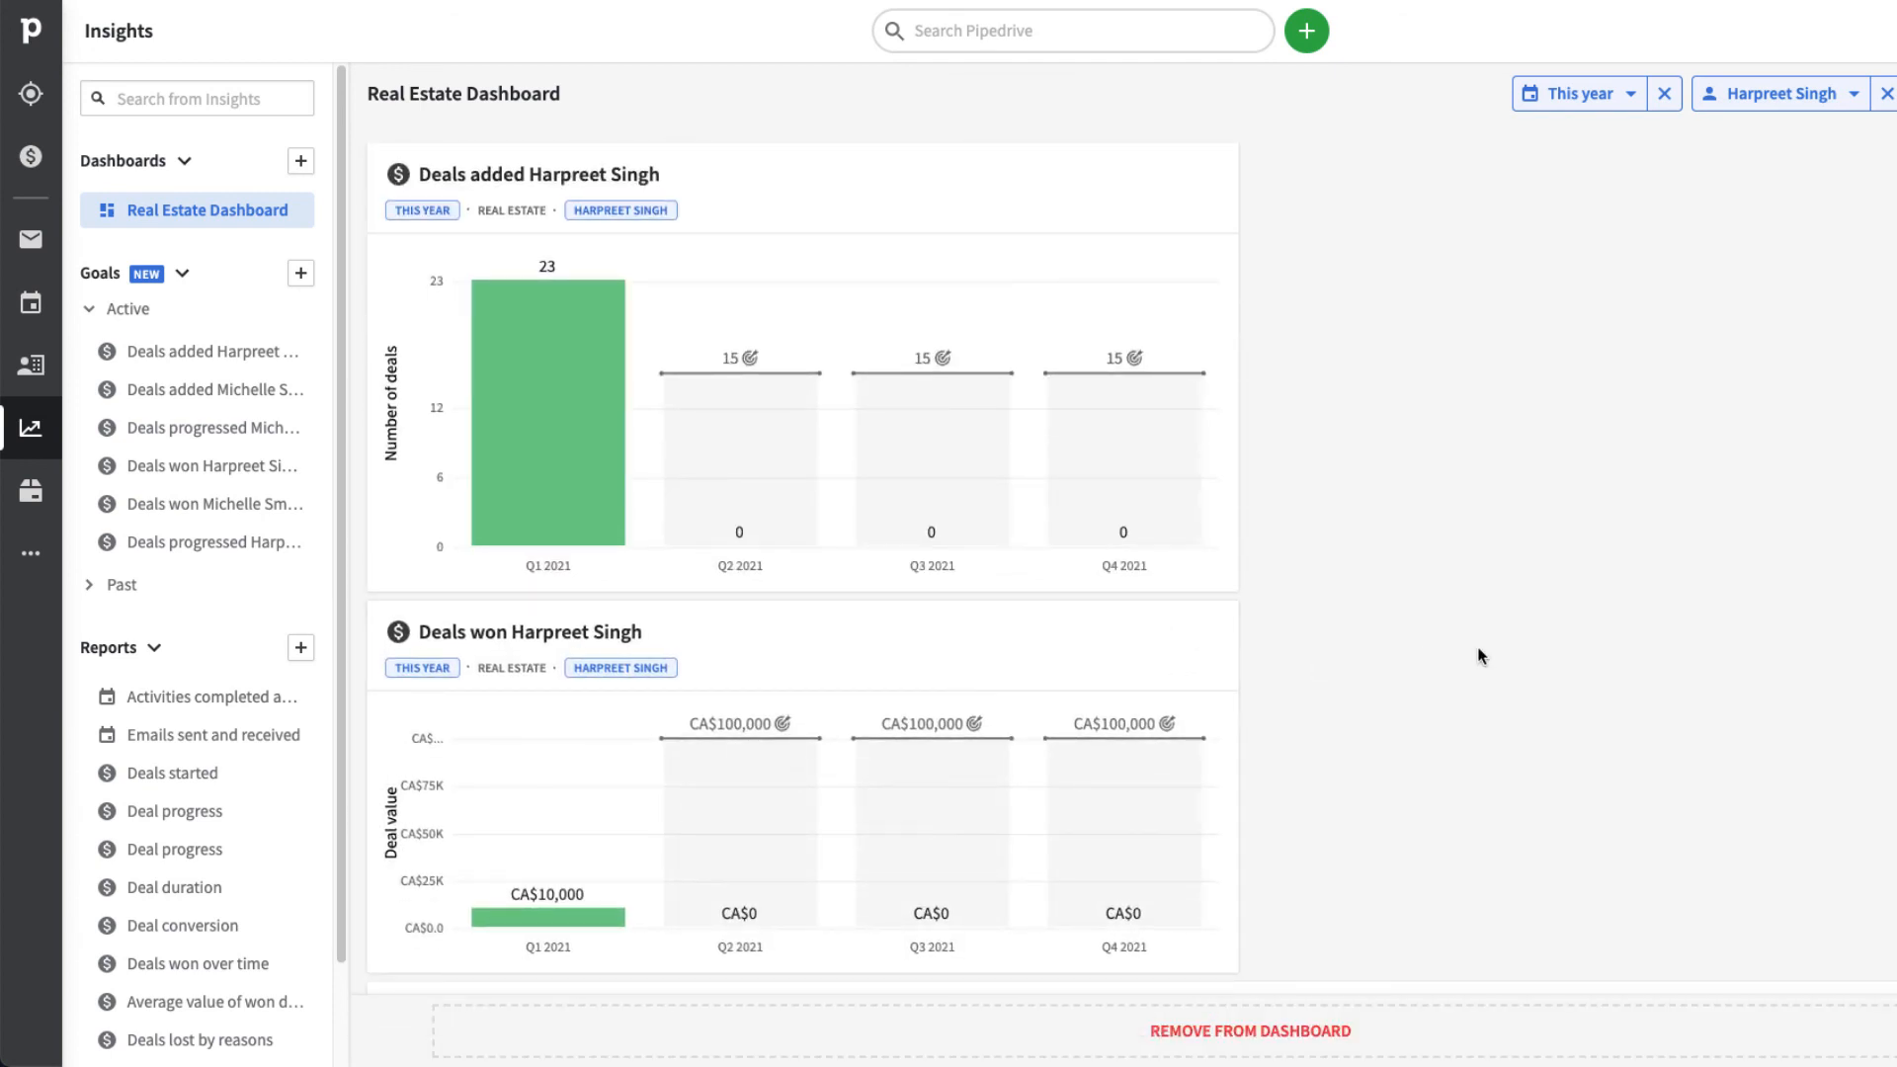
scroll(1478, 656, down, 2)
mouse_move(1212, 520)
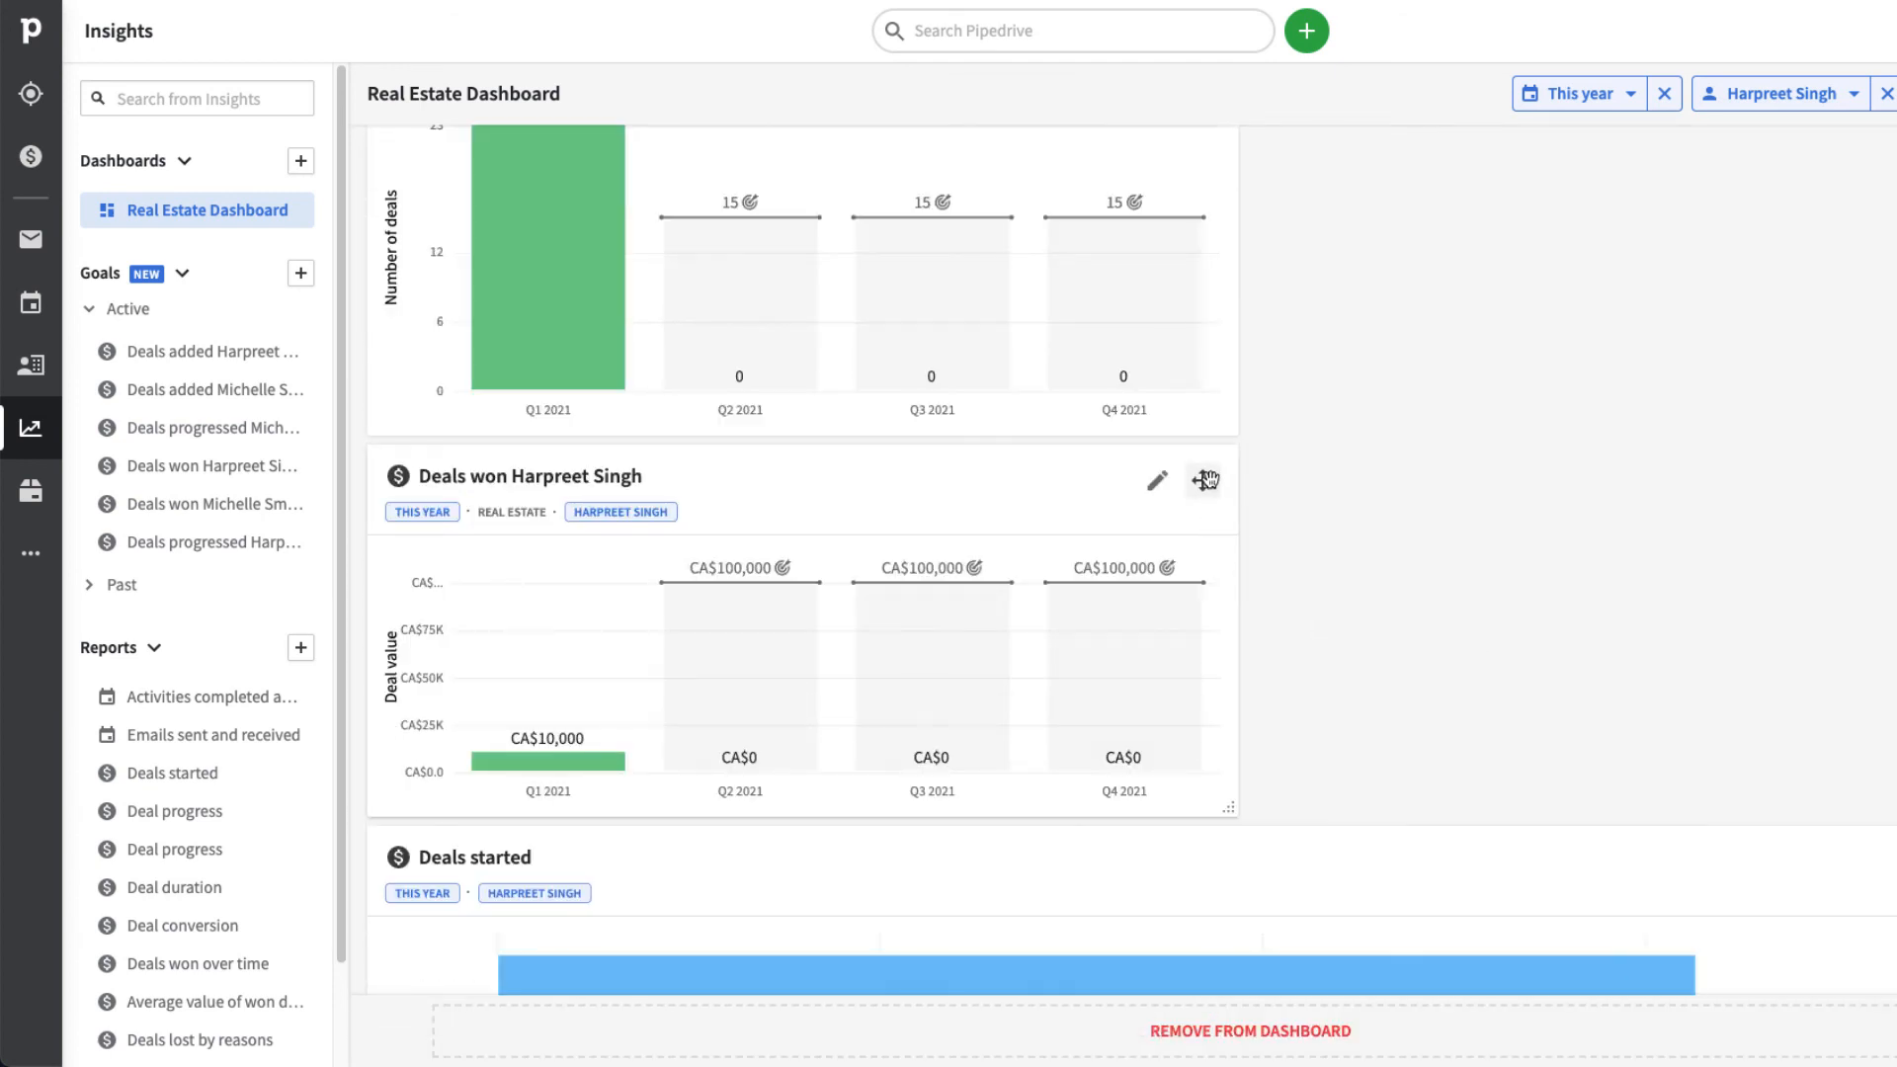
mouse_move(1208, 480)
mouse_down()
mouse_move(1389, 880)
mouse_move(1389, 852)
mouse_move(1275, 1023)
mouse_move(1289, 1031)
mouse_move(1304, 495)
mouse_move(1295, 529)
mouse_move(1151, 482)
mouse_move(1197, 472)
mouse_up()
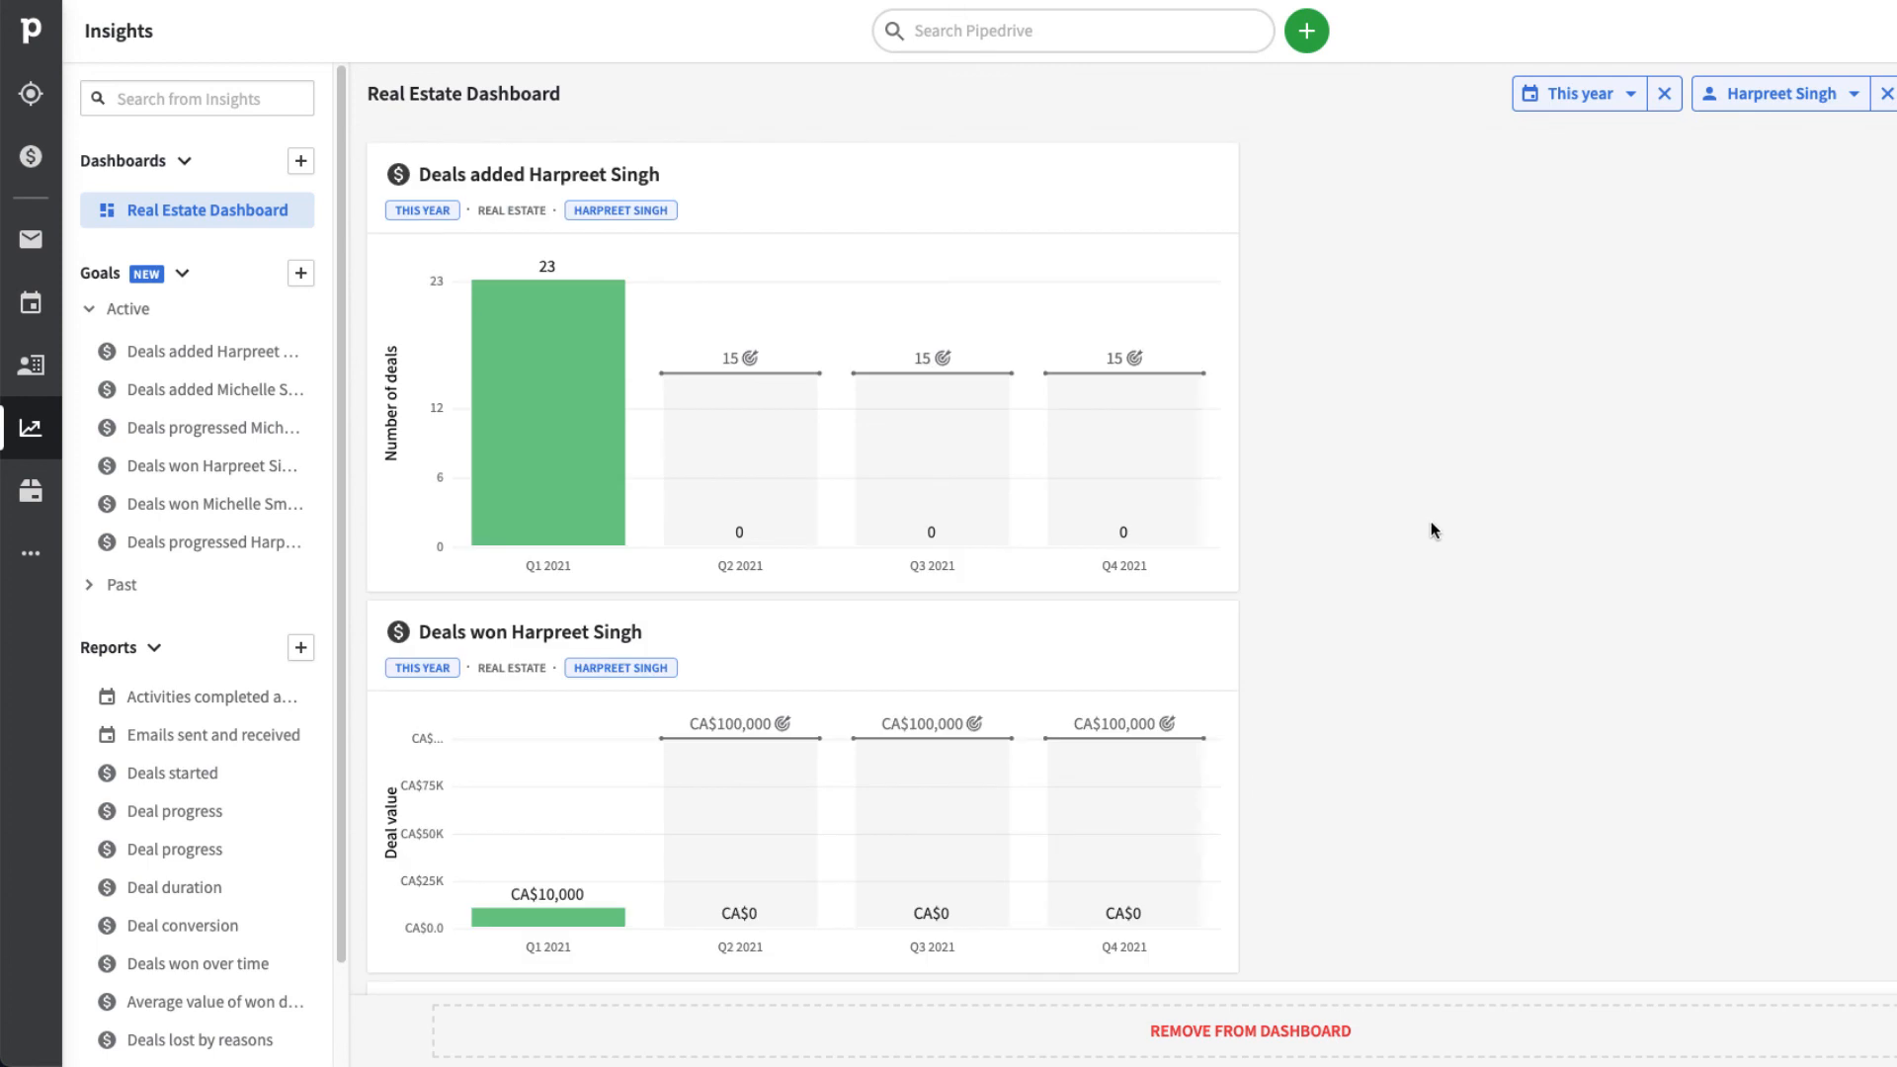
- Examine the Real Estate Dashboard's goal charts and its deals started, activities completed and planned, and deal progress reports
scroll(1468, 597, down, 2)
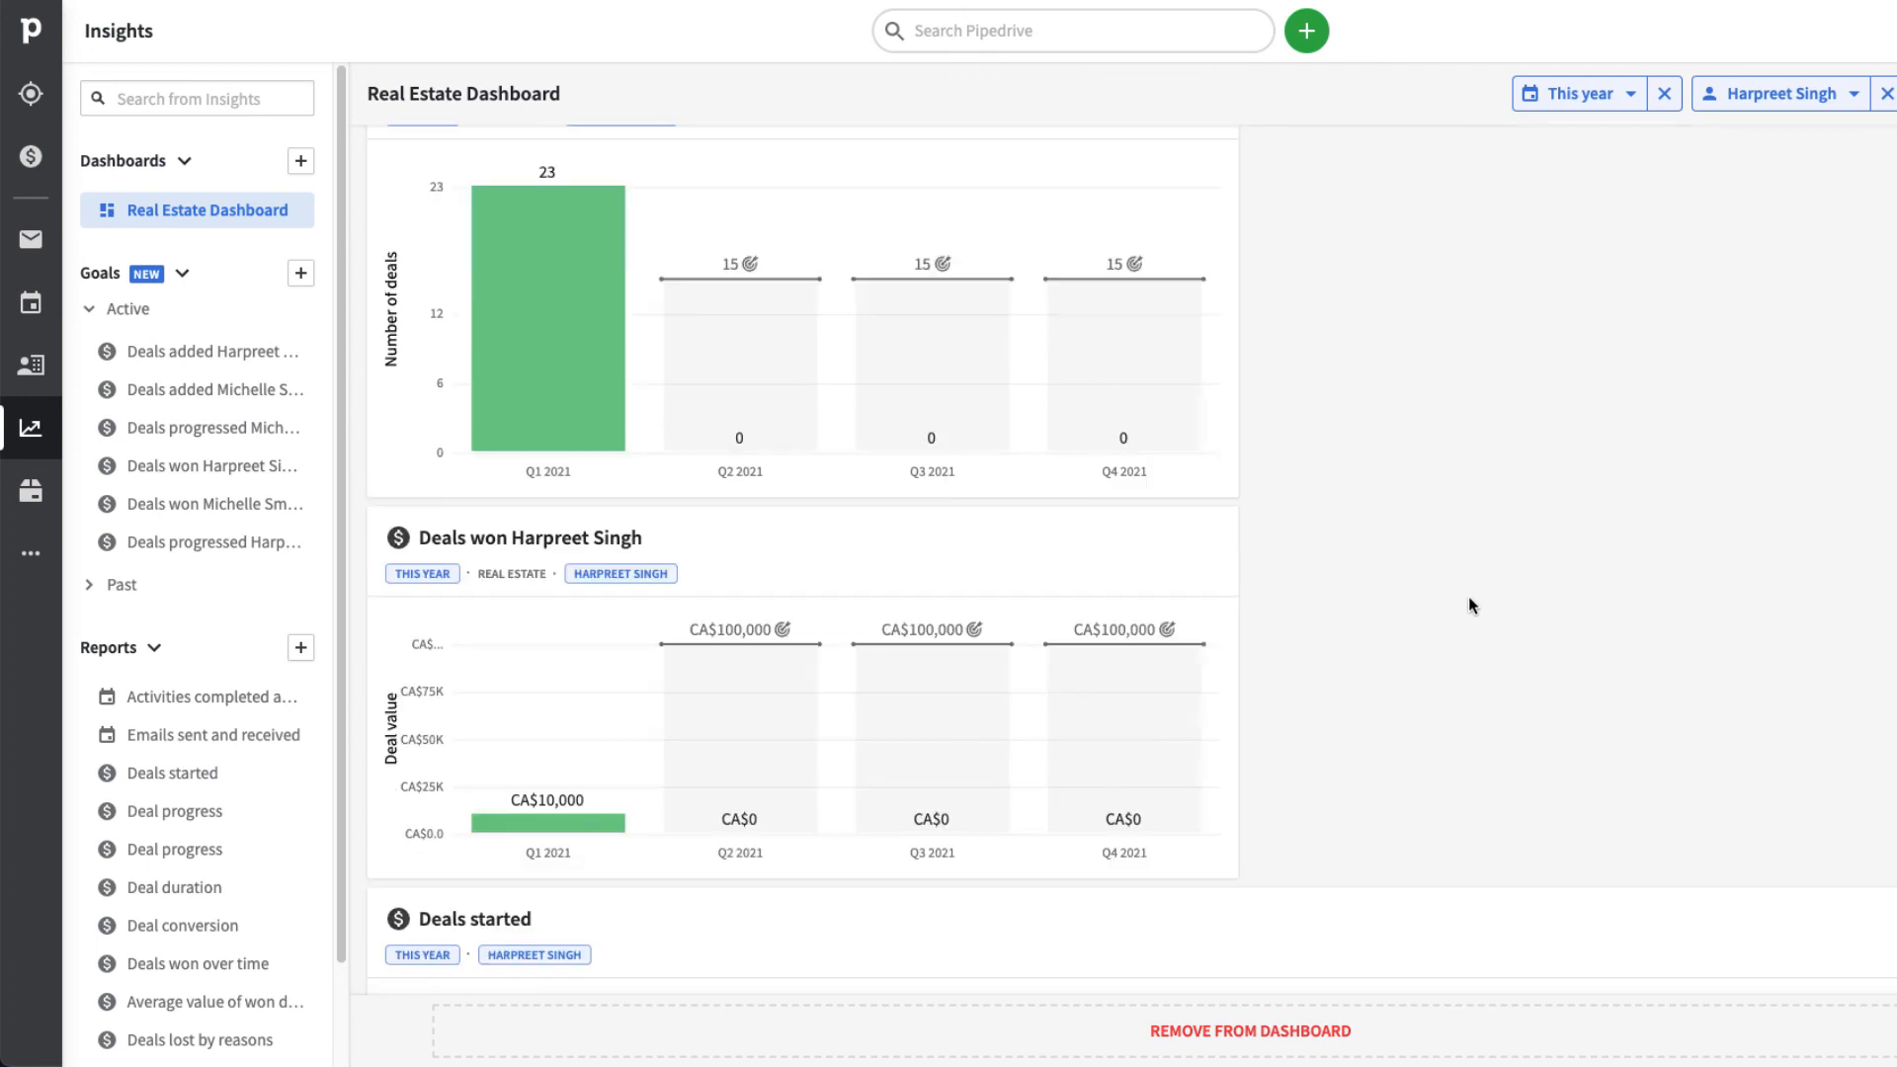
scroll(1469, 597, up, 2)
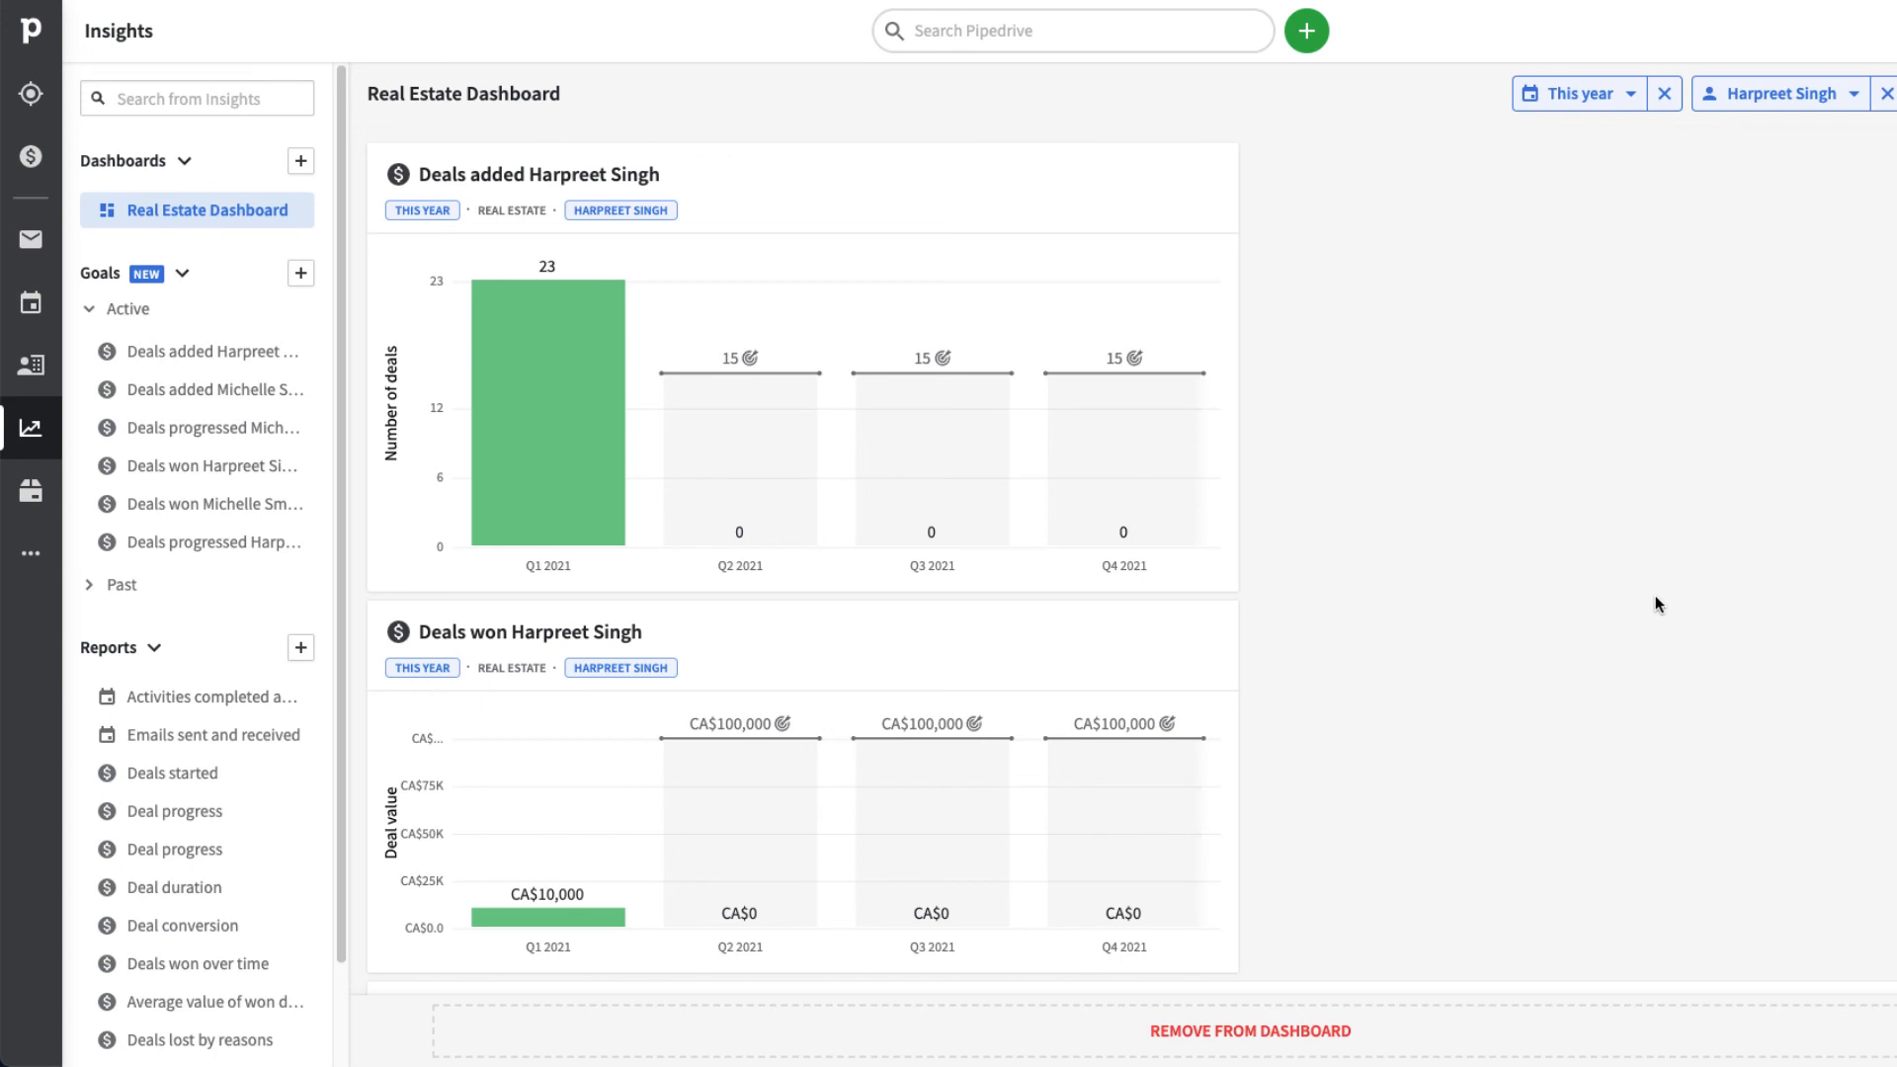
scroll(1618, 591, down, 10)
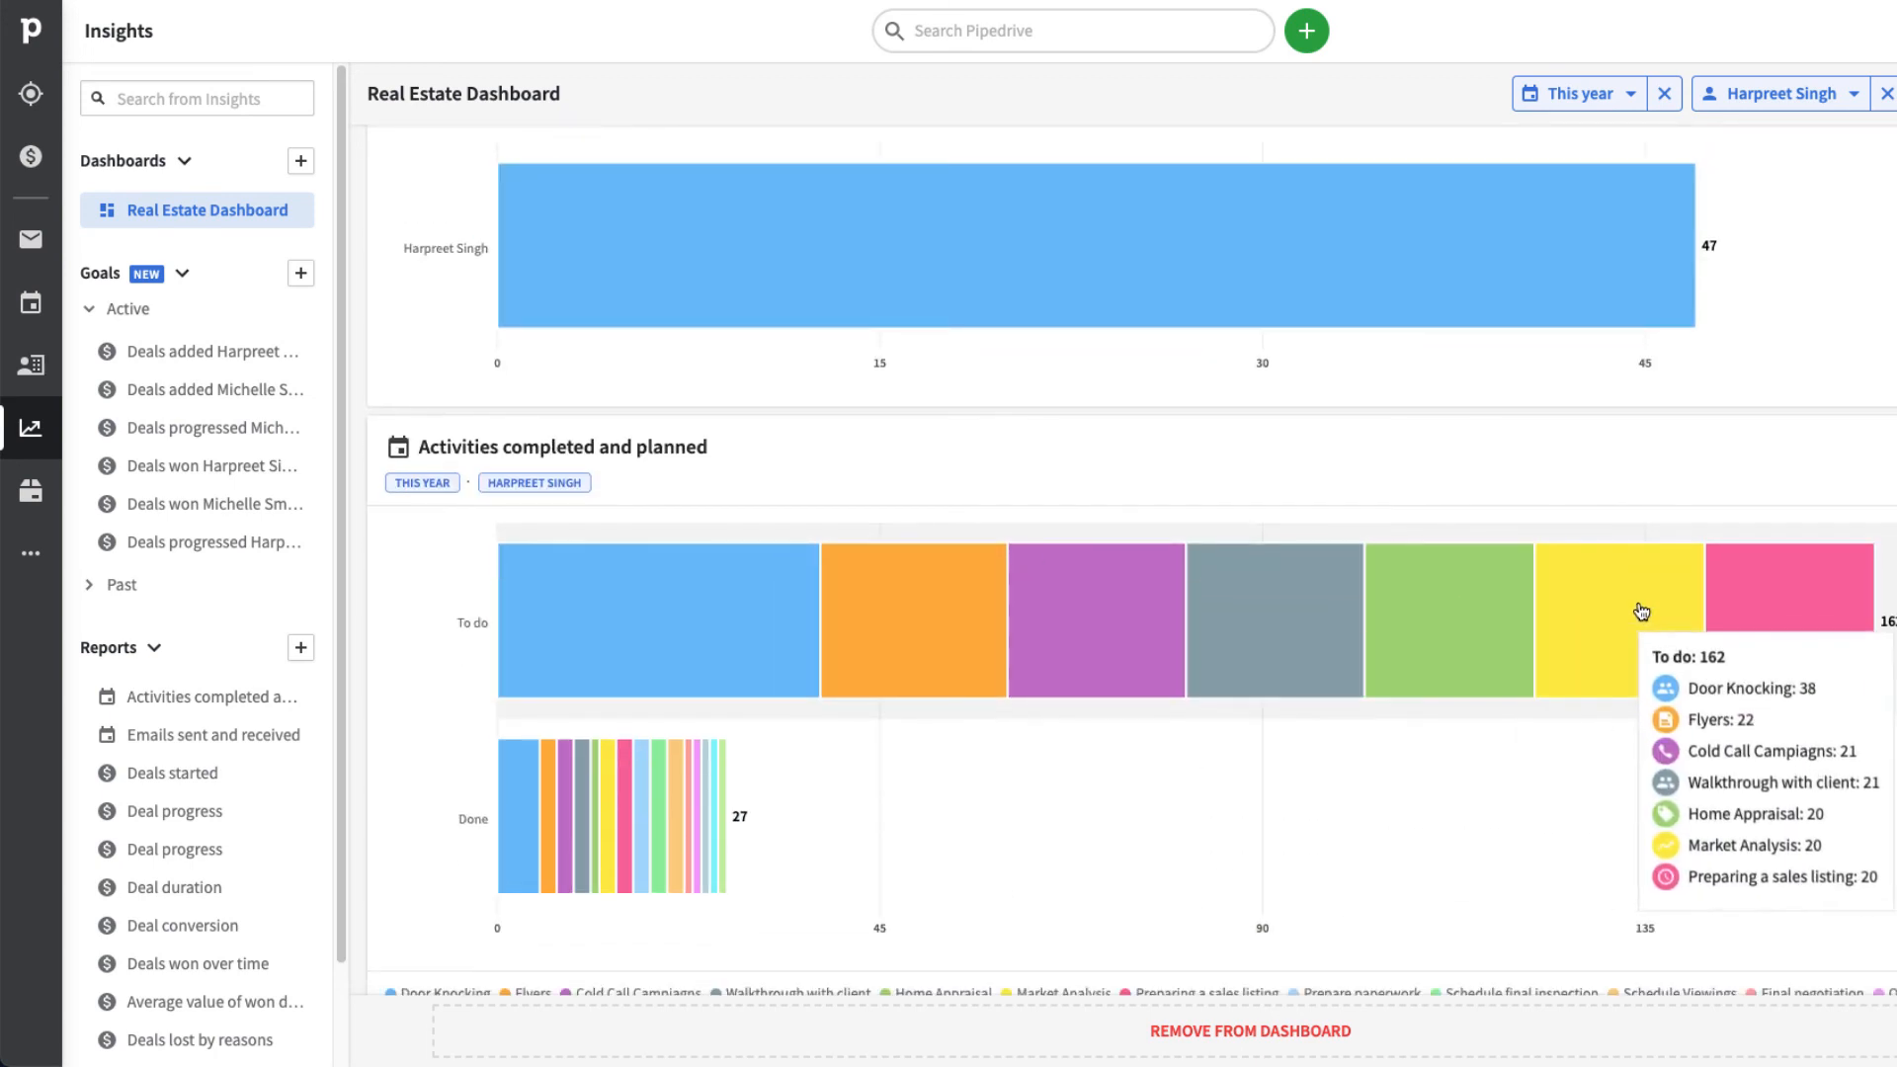
scroll(1673, 615, down, 1)
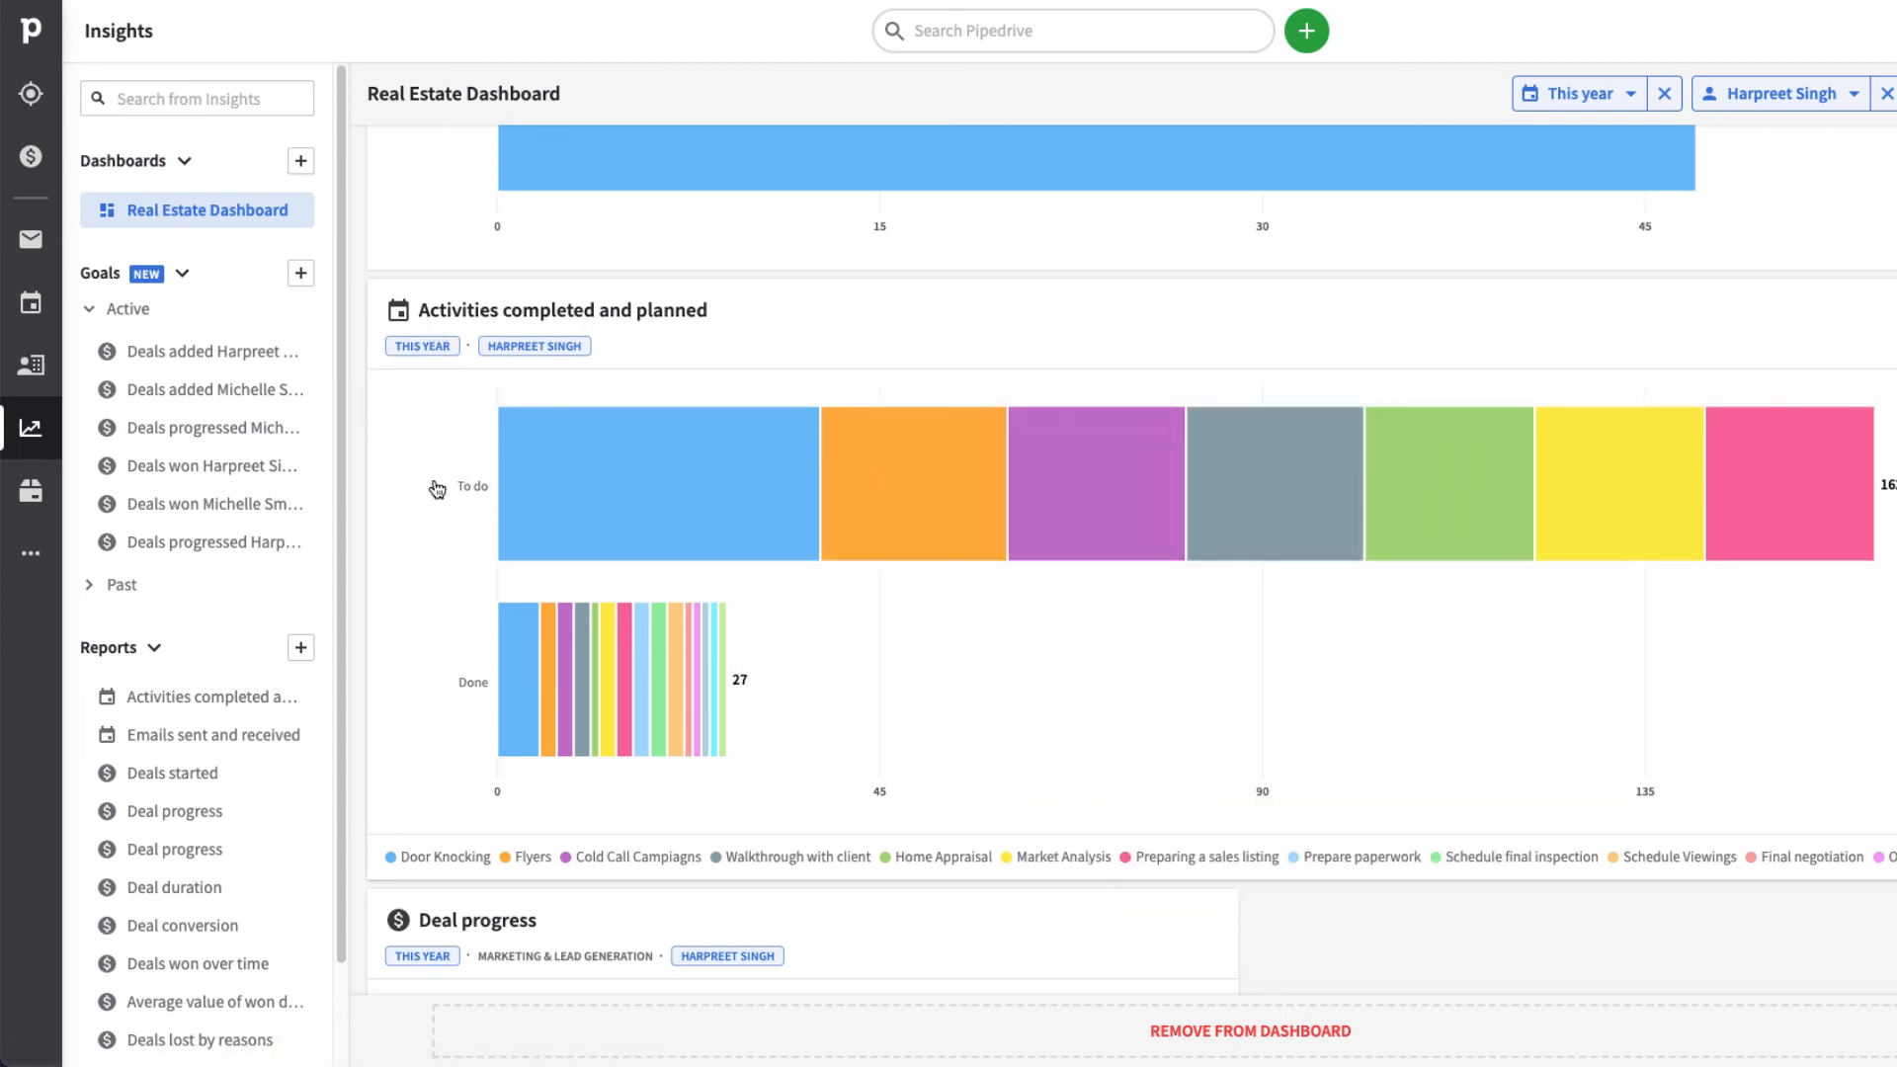
mouse_move(1041, 499)
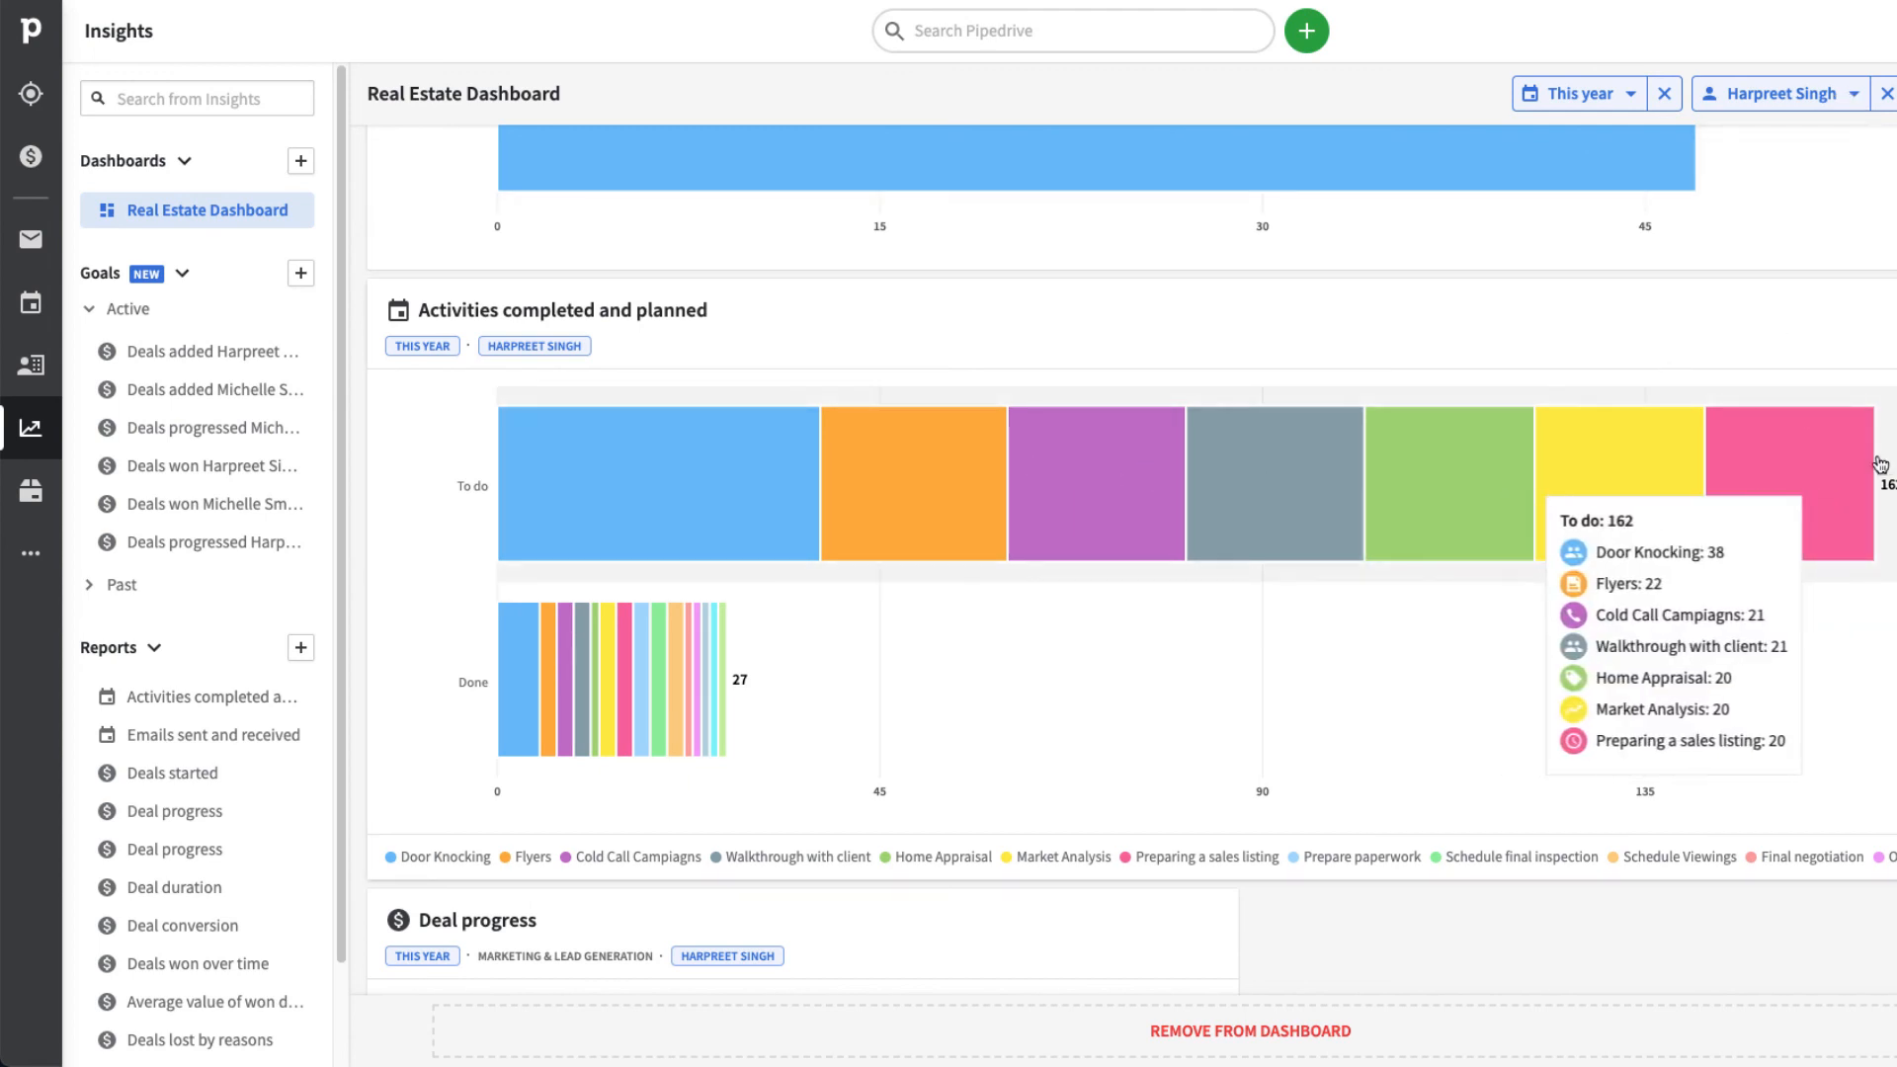
scroll(1588, 445, up, 10)
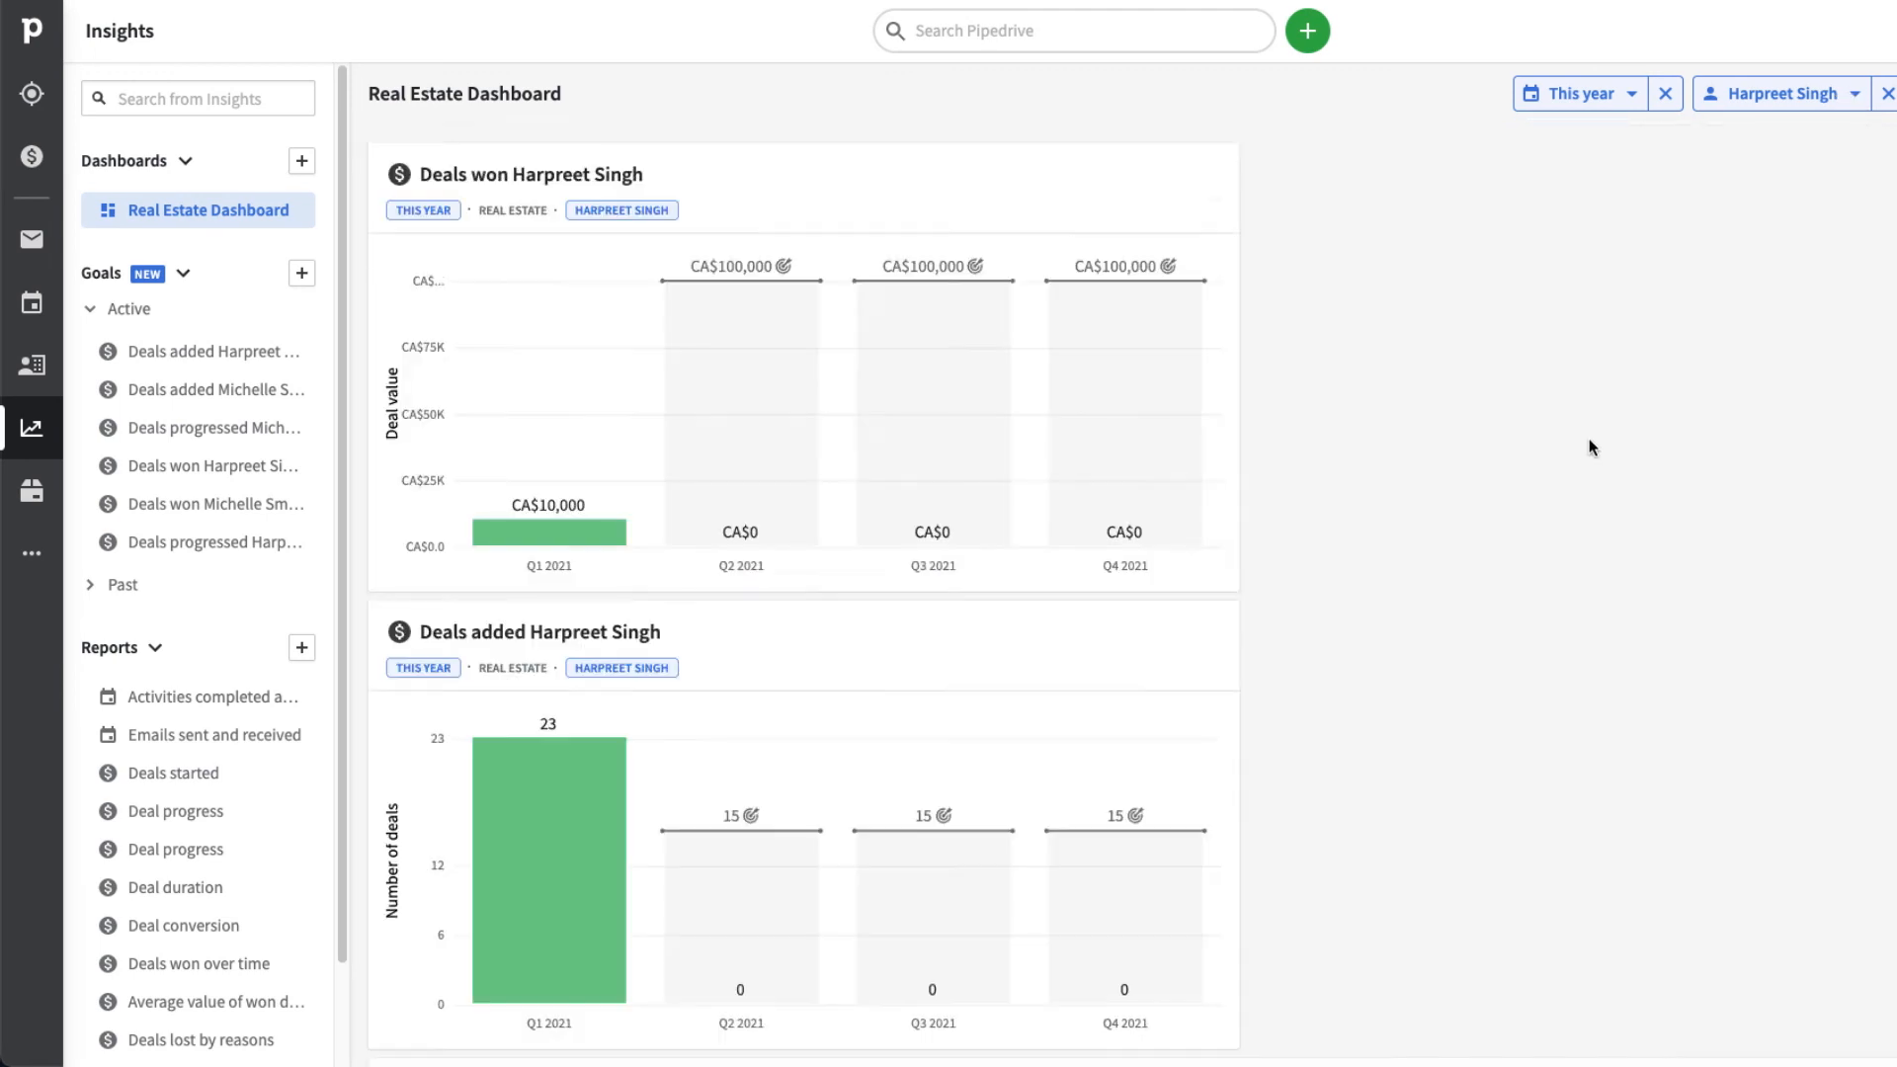
scroll(1571, 455, down, 2)
scroll(1563, 460, down, 10)
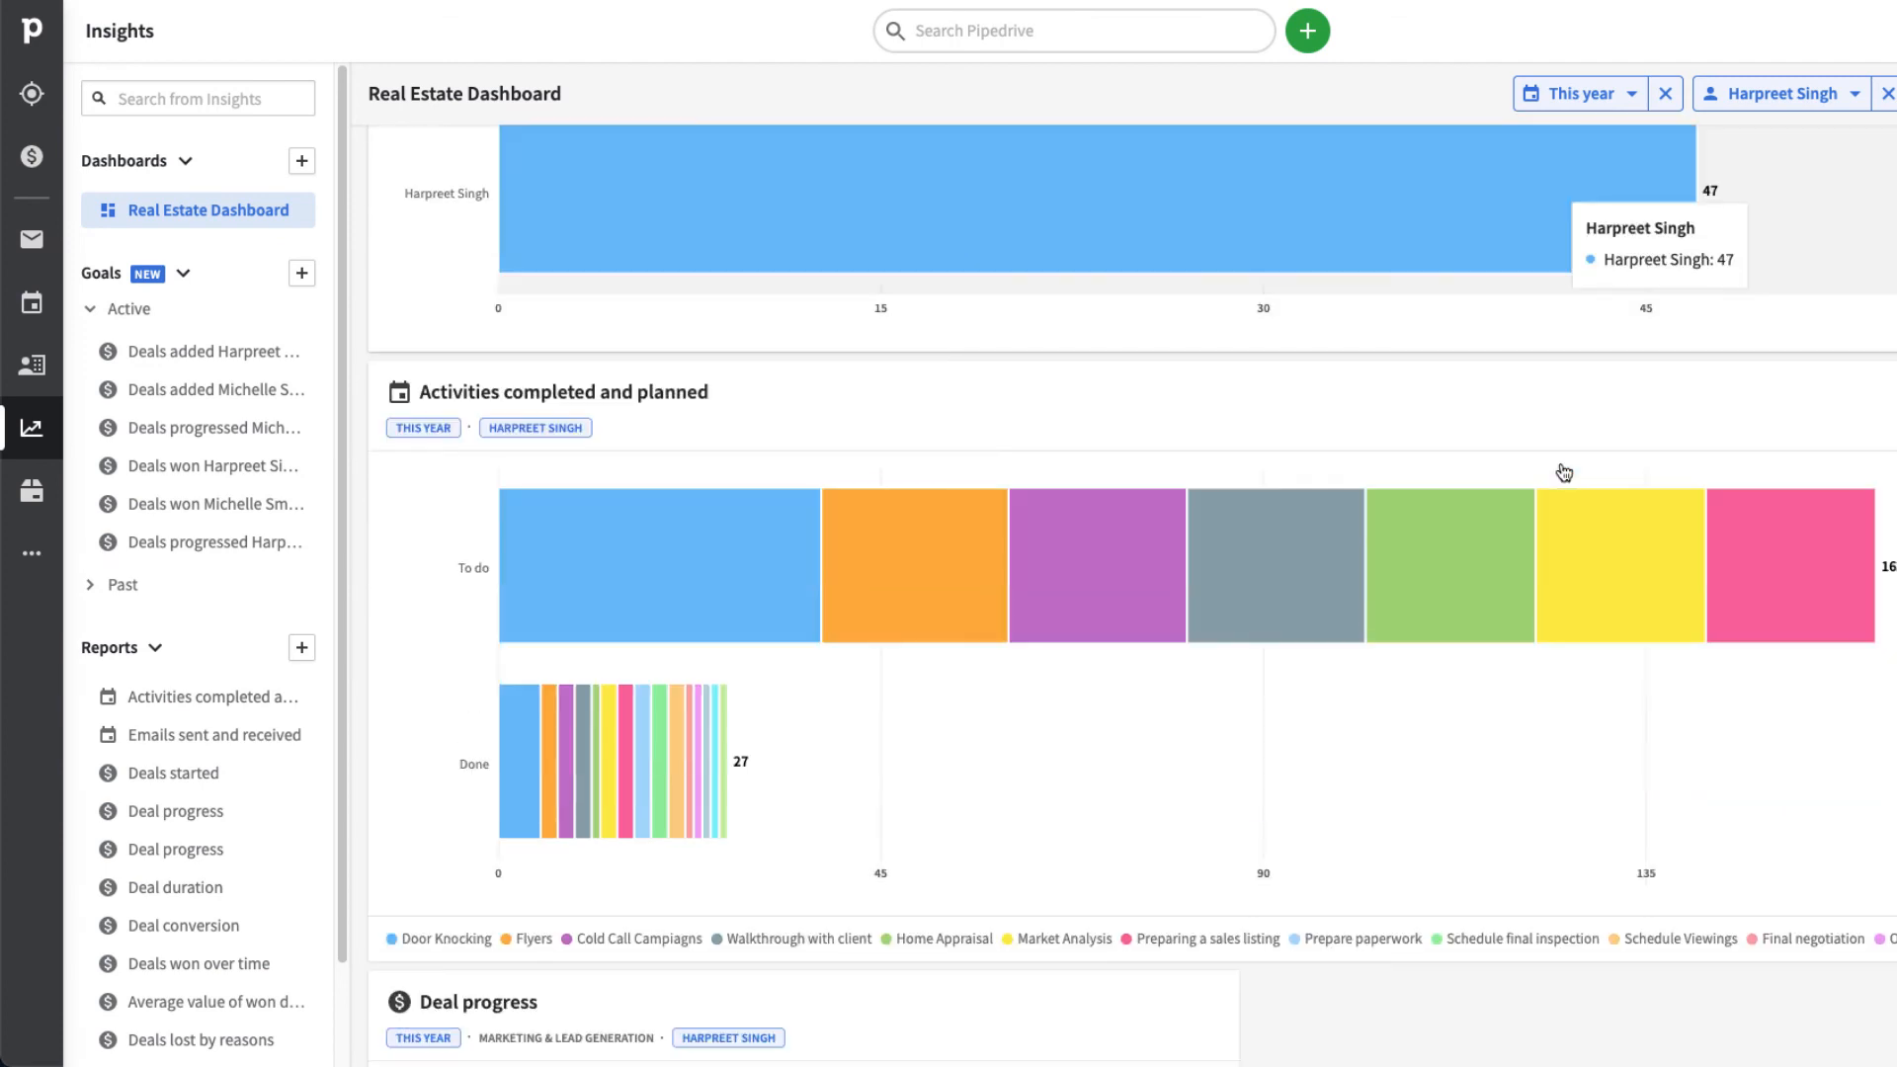
scroll(1201, 442, down, 4)
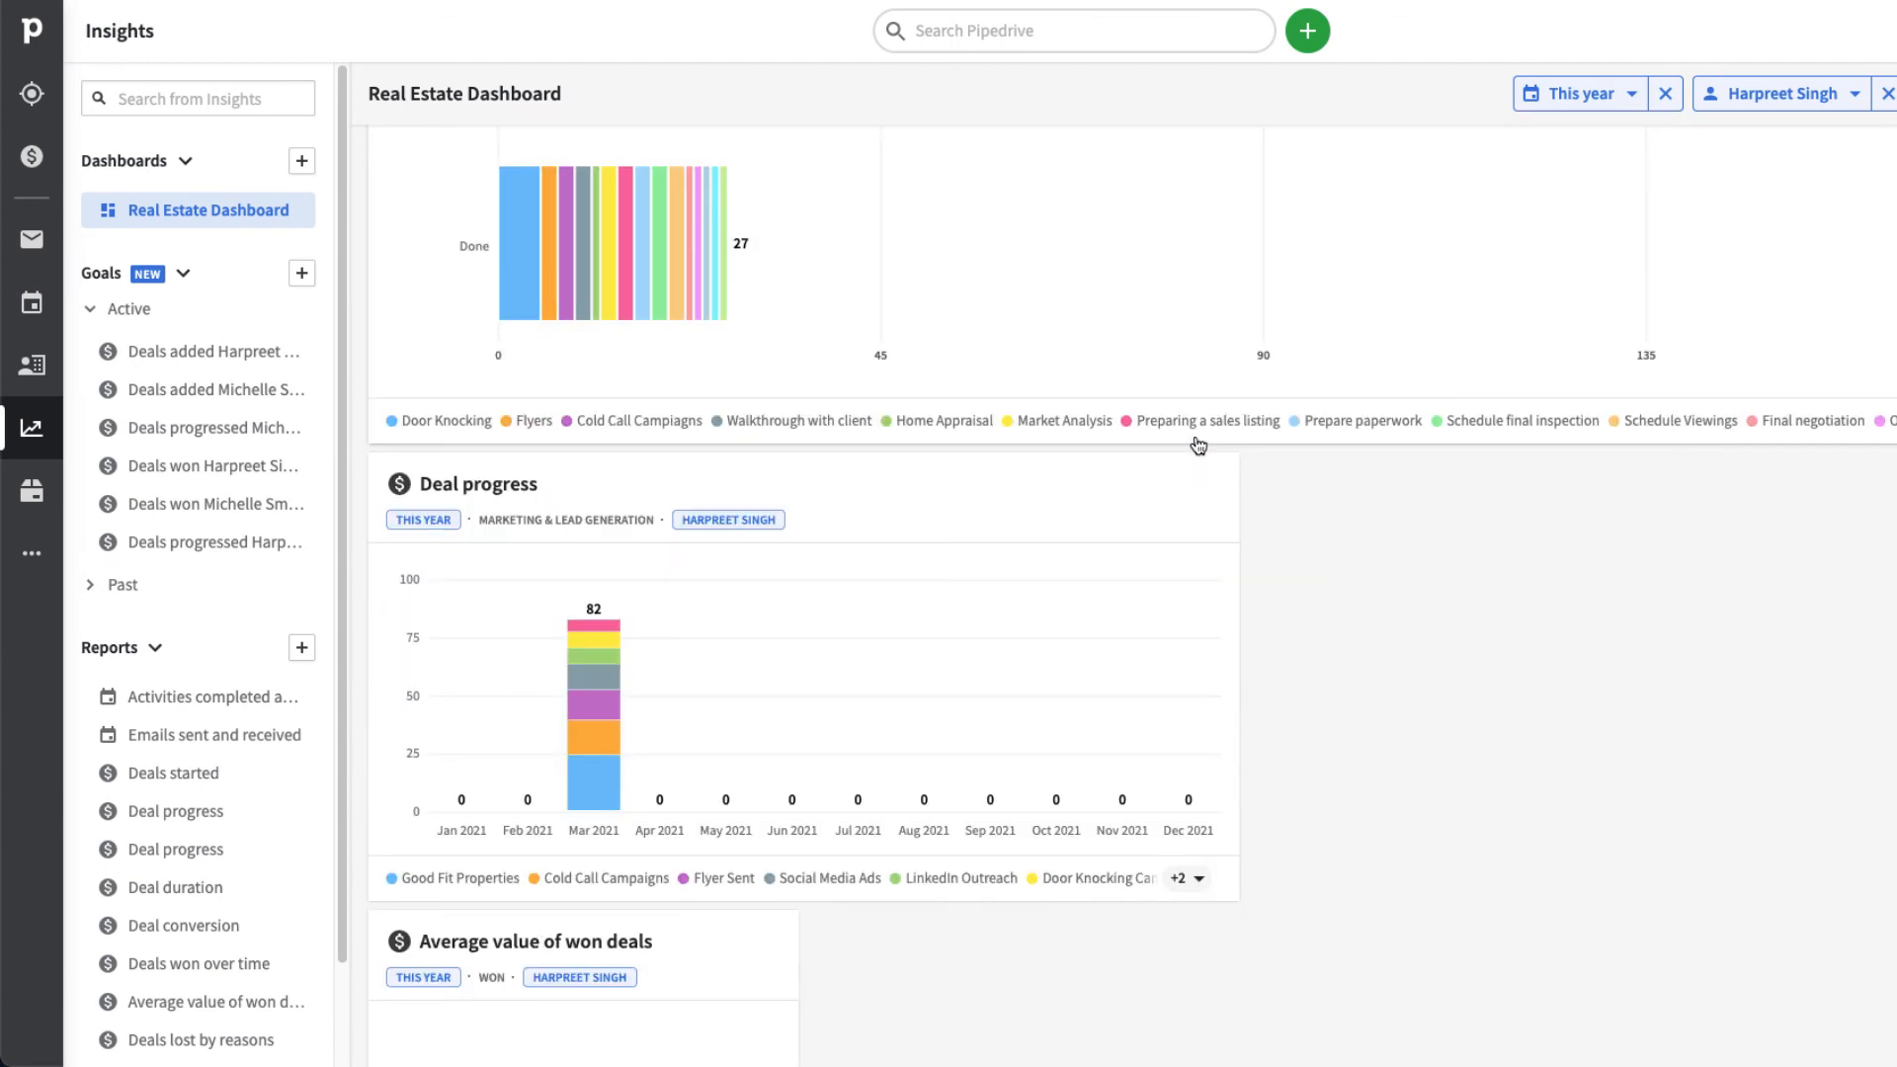
scroll(1221, 444, down, 3)
scroll(1225, 435, up, 11)
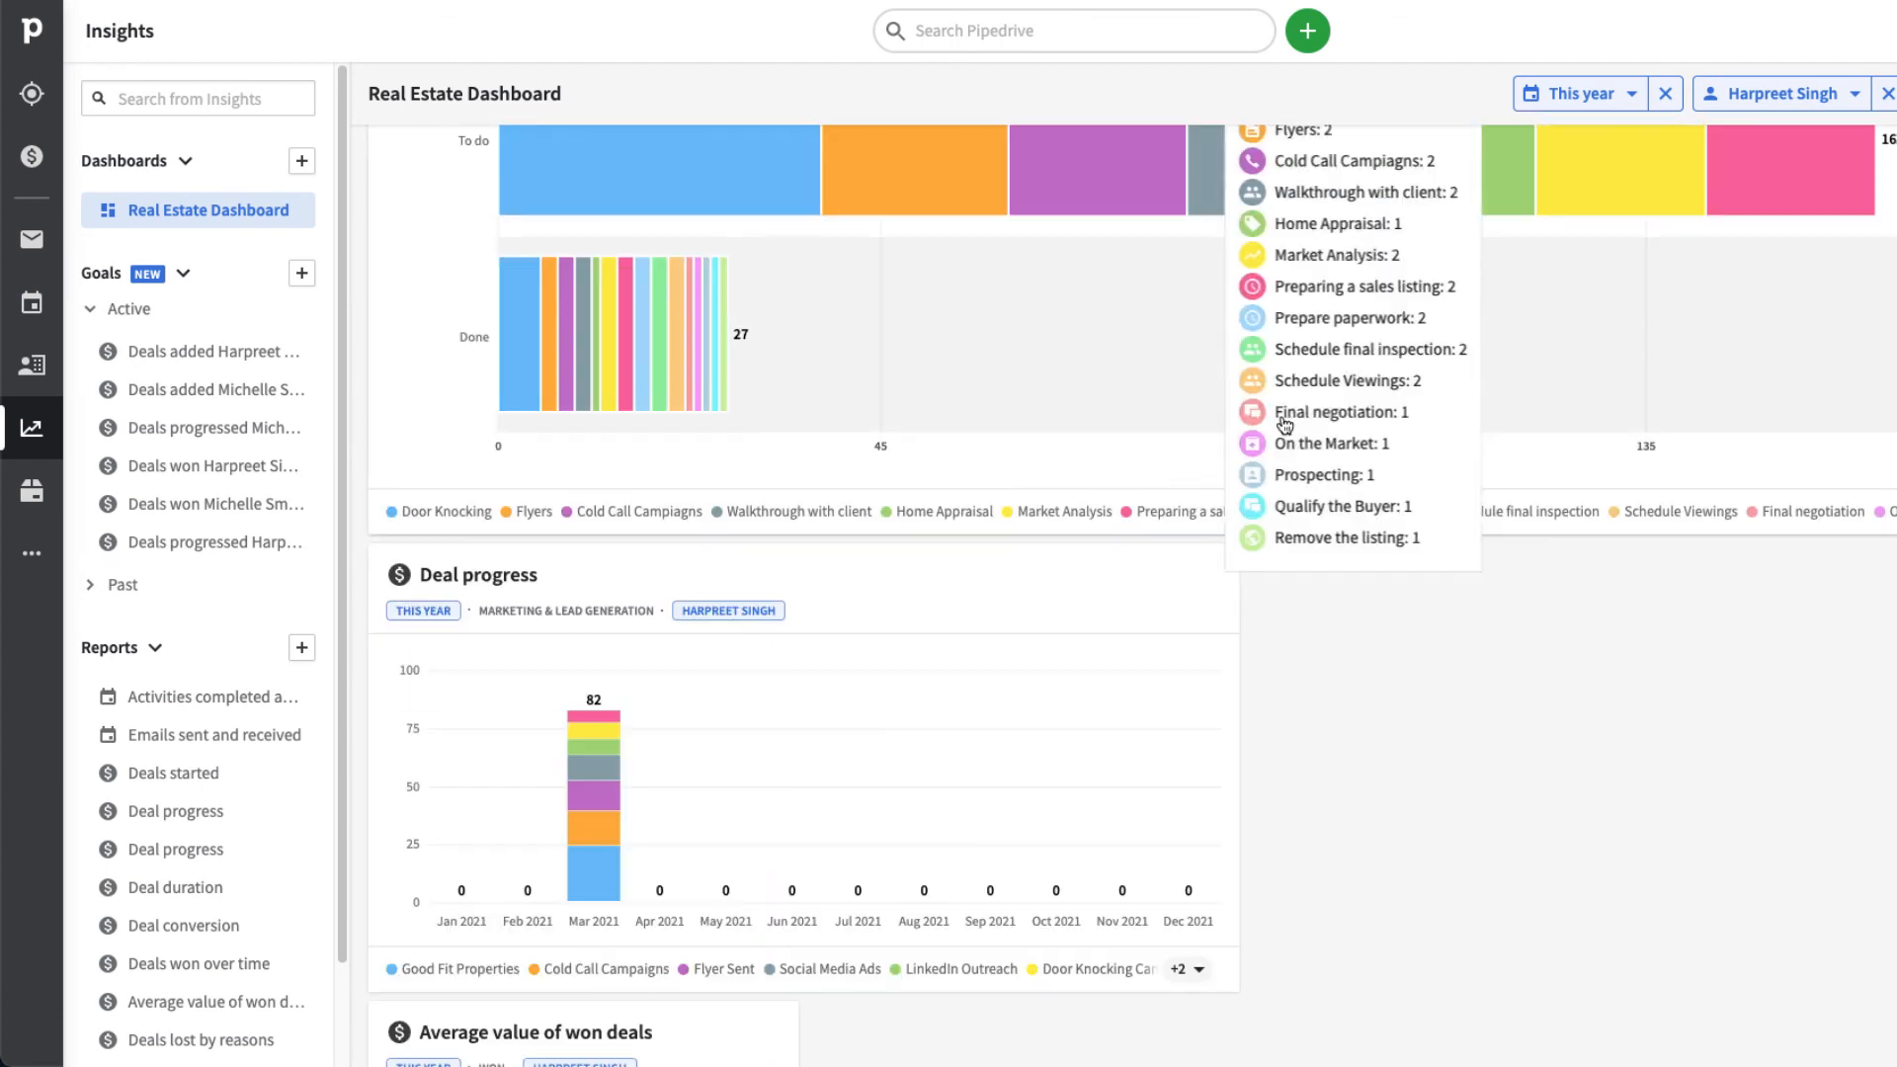
scroll(1466, 425, up, 9)
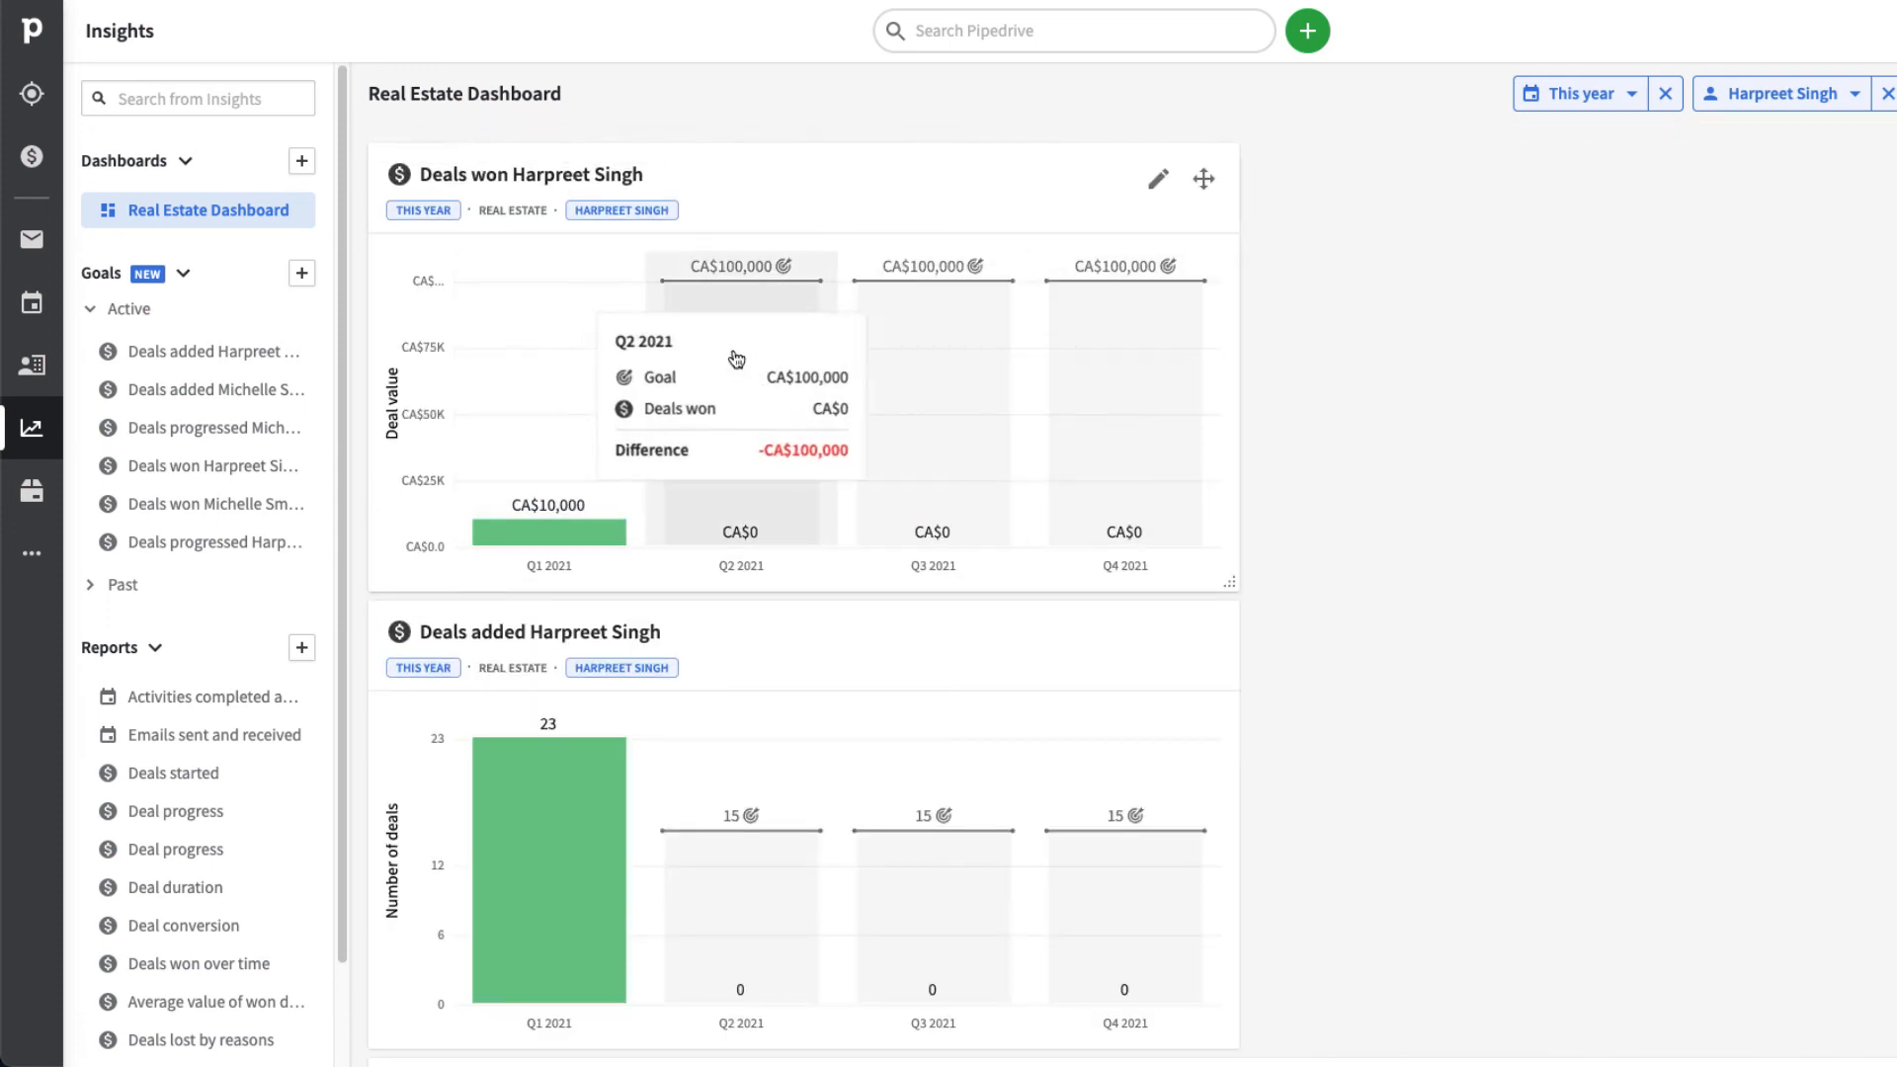
- Start a new report to review the report types offered for the Activity and Deal entities, and cancel it
scroll(237, 494, down, 1)
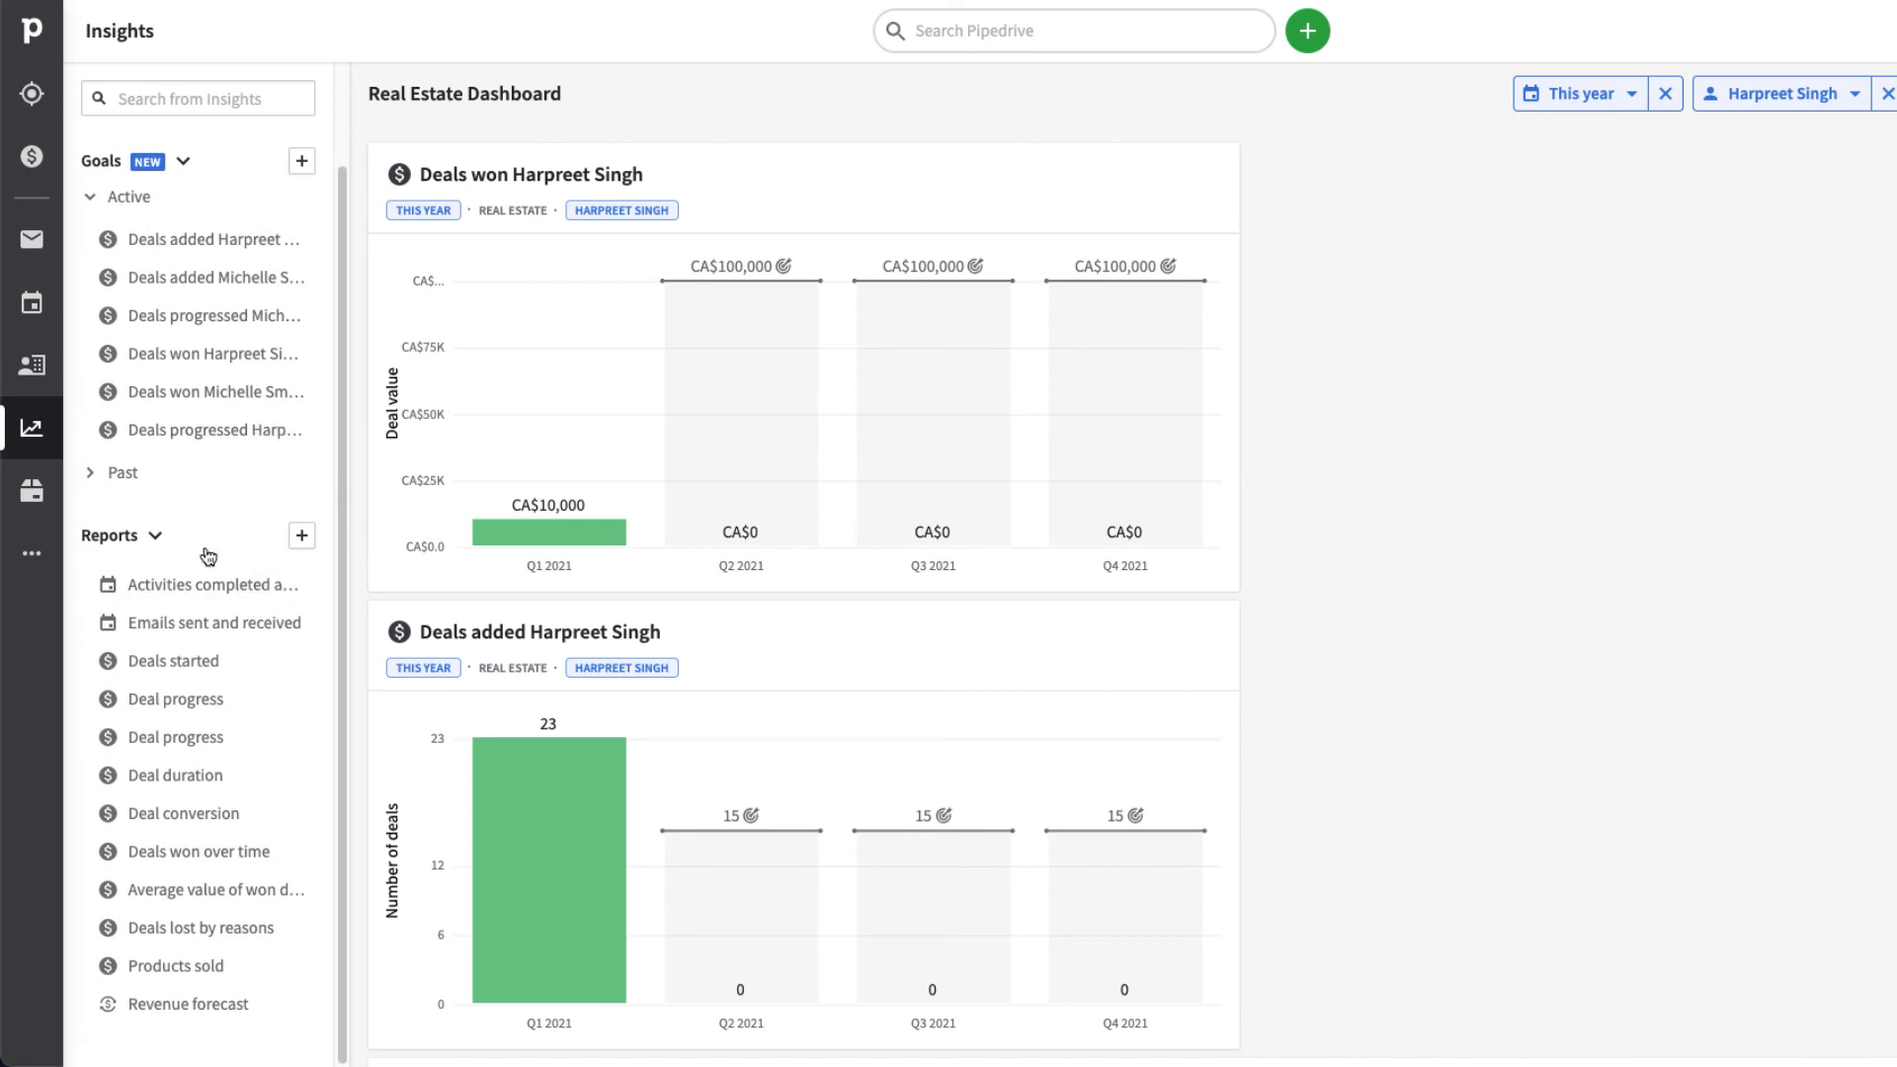
click(301, 535)
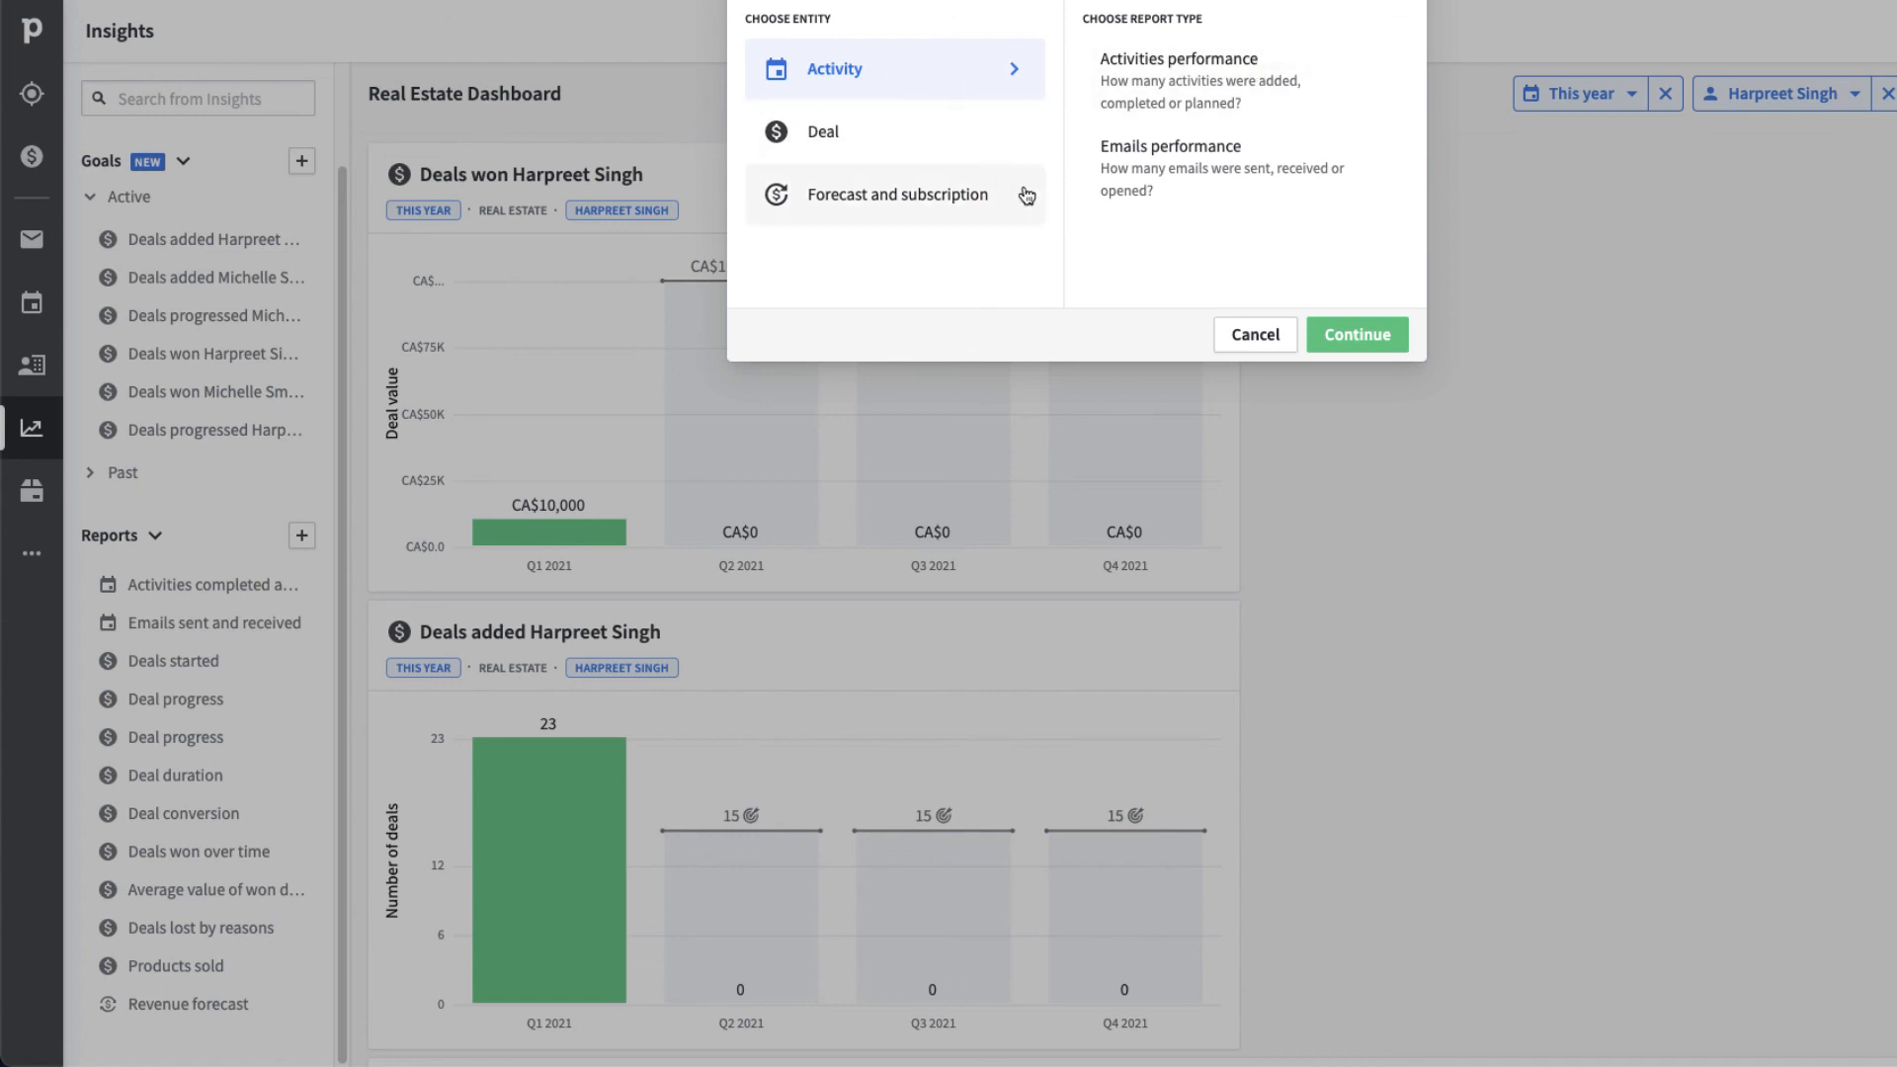
click(892, 138)
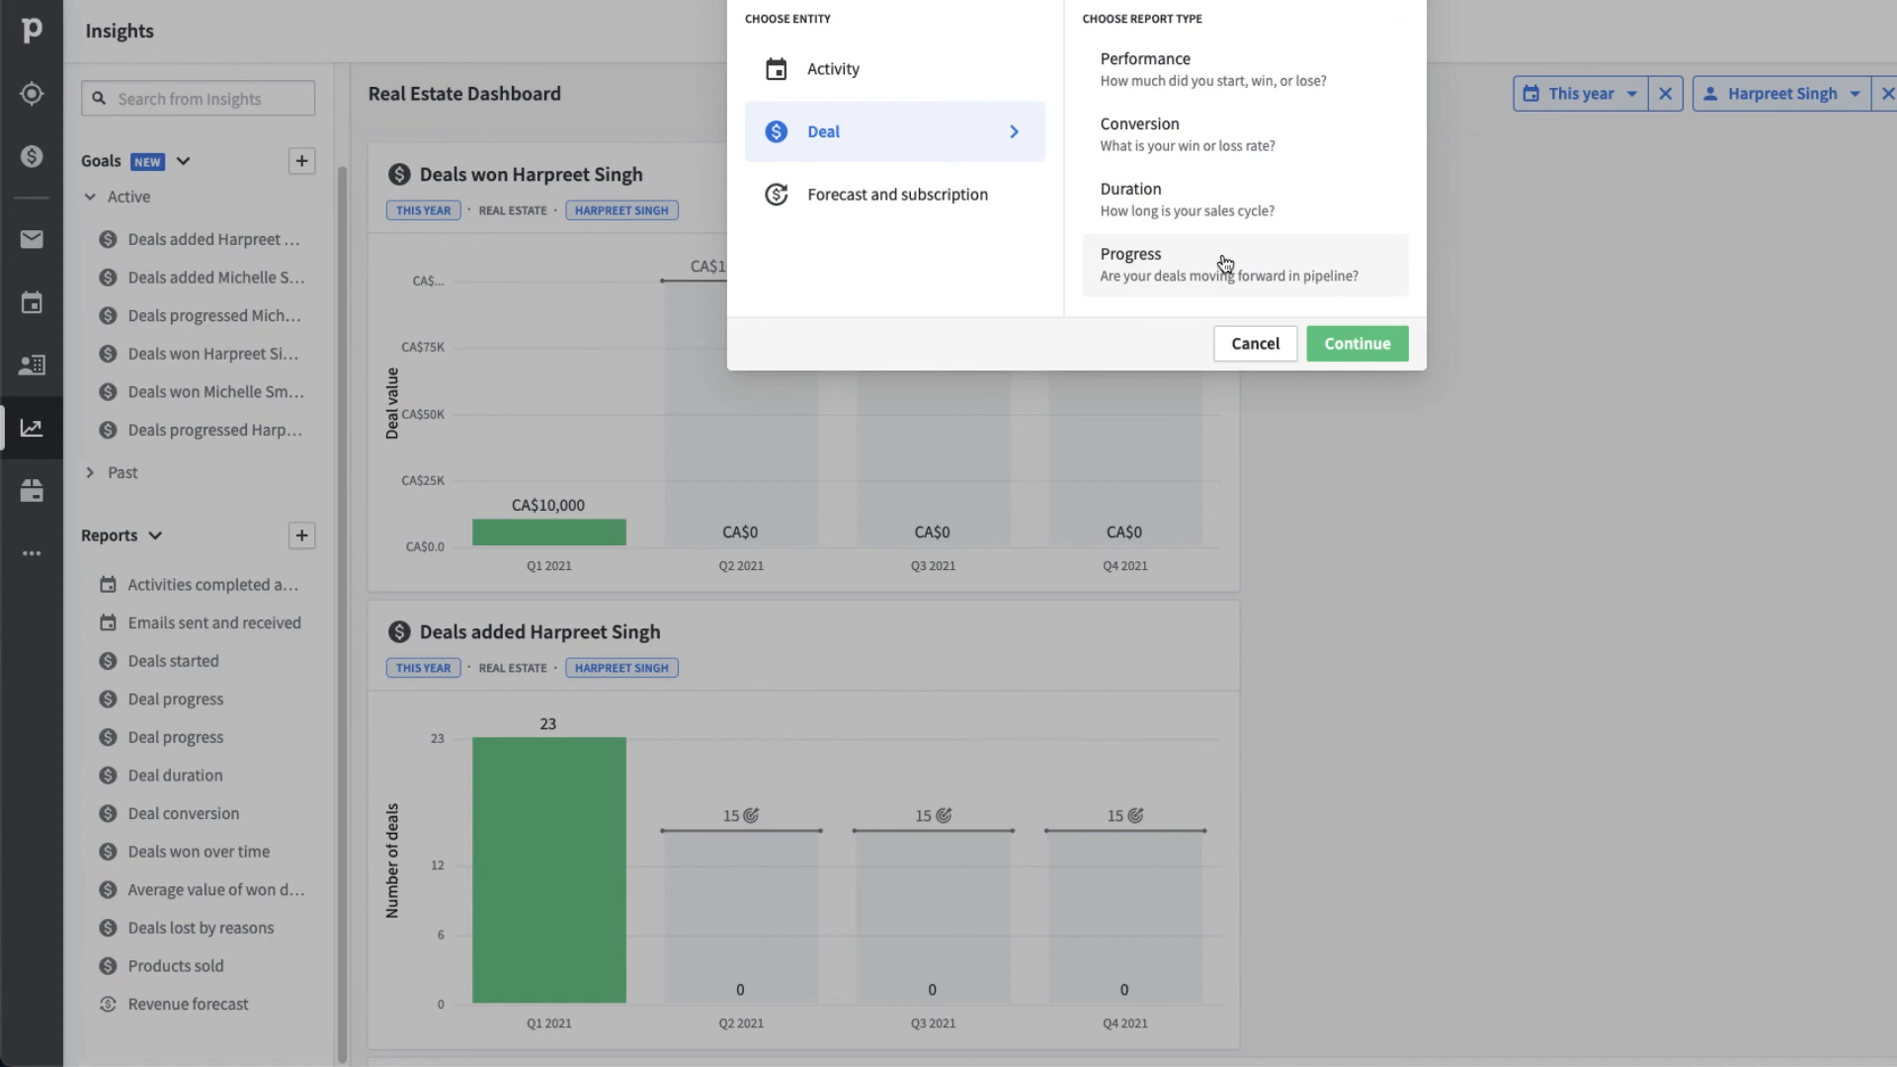
click(1476, 136)
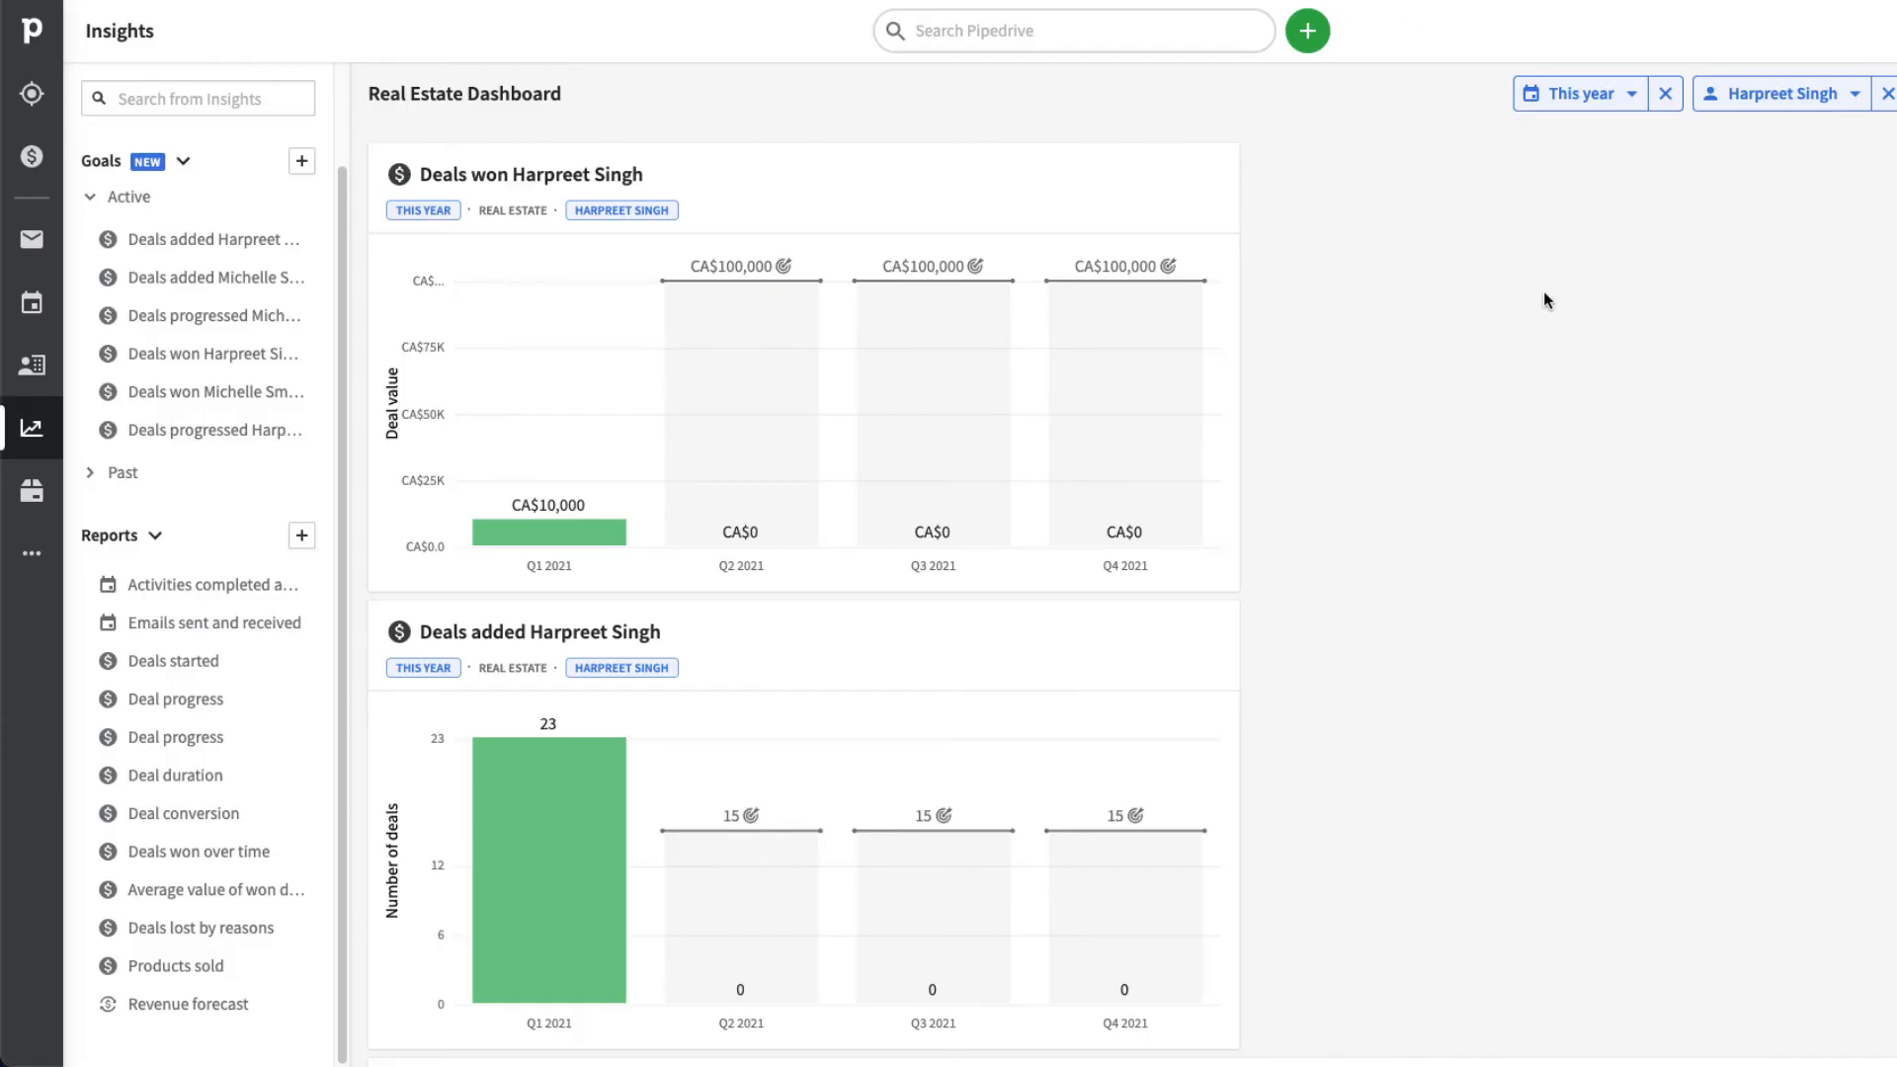
scroll(1648, 295, down, 3)
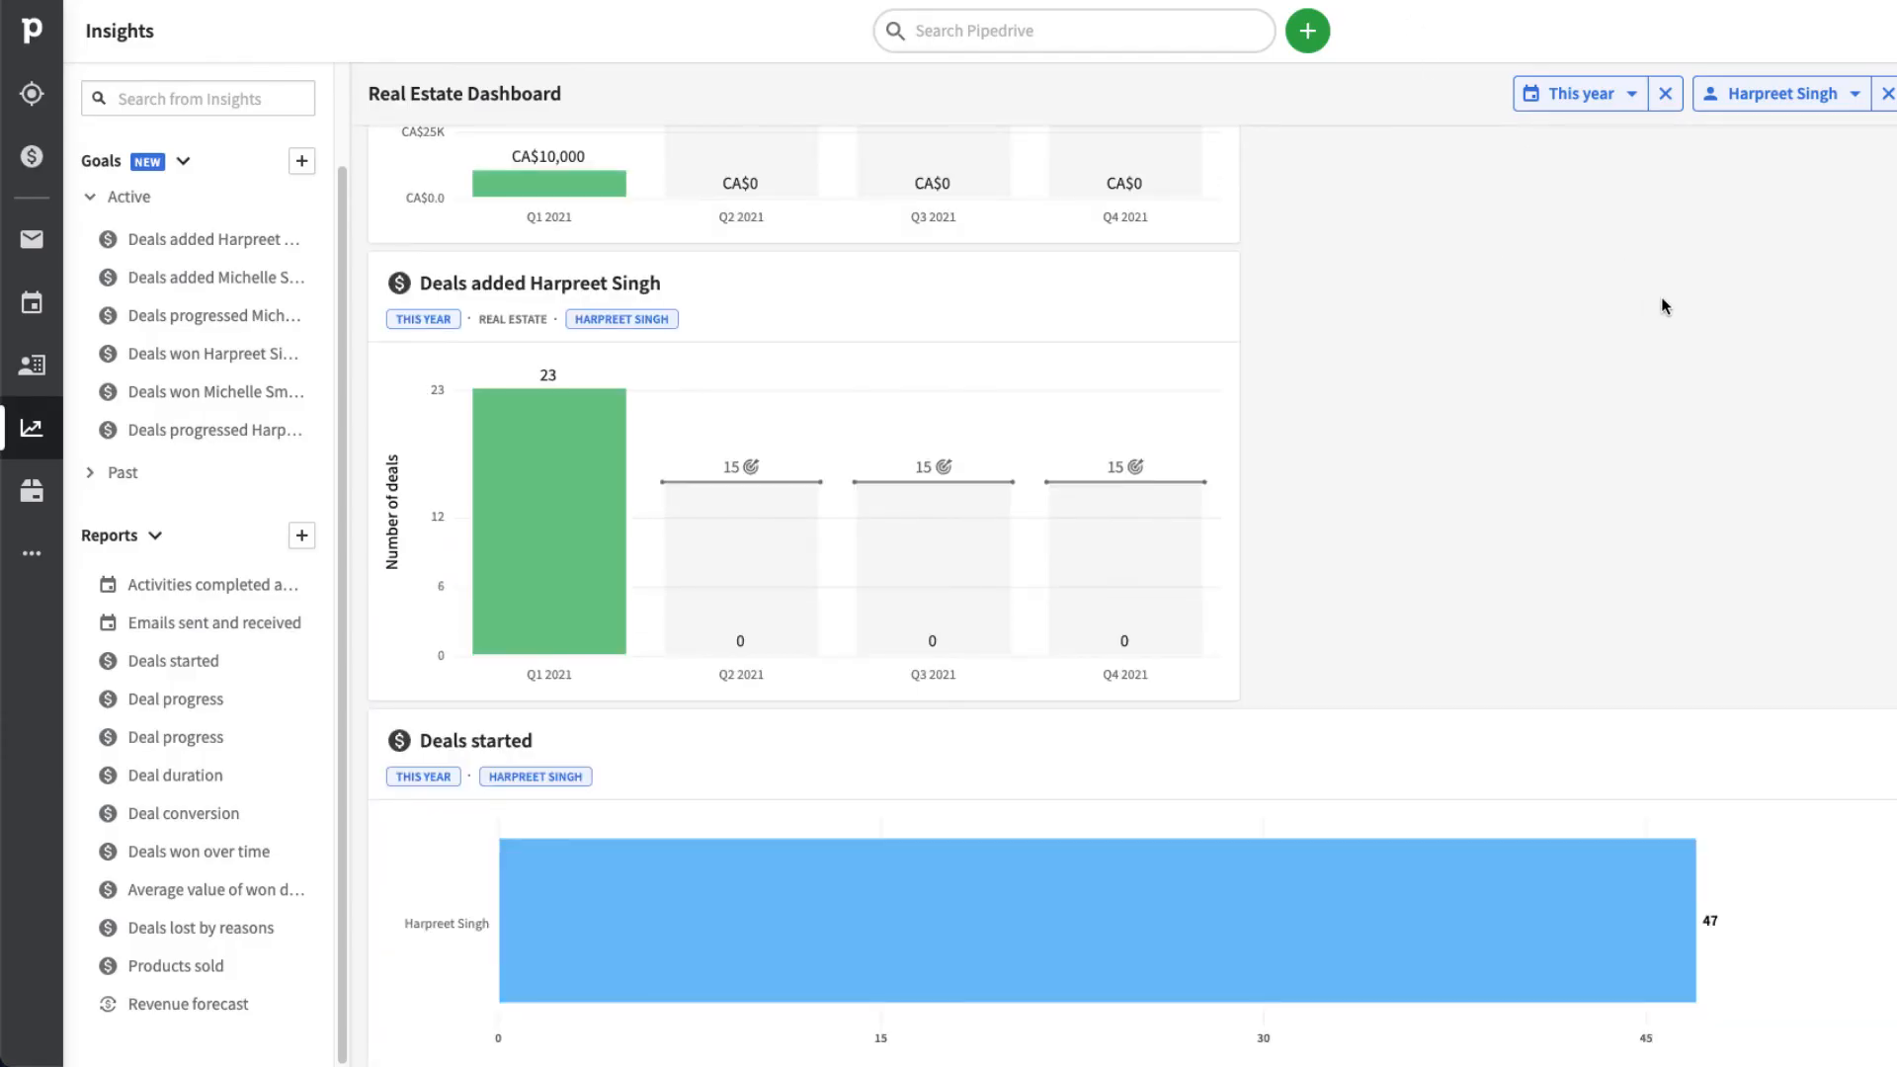
scroll(1662, 299, down, 1)
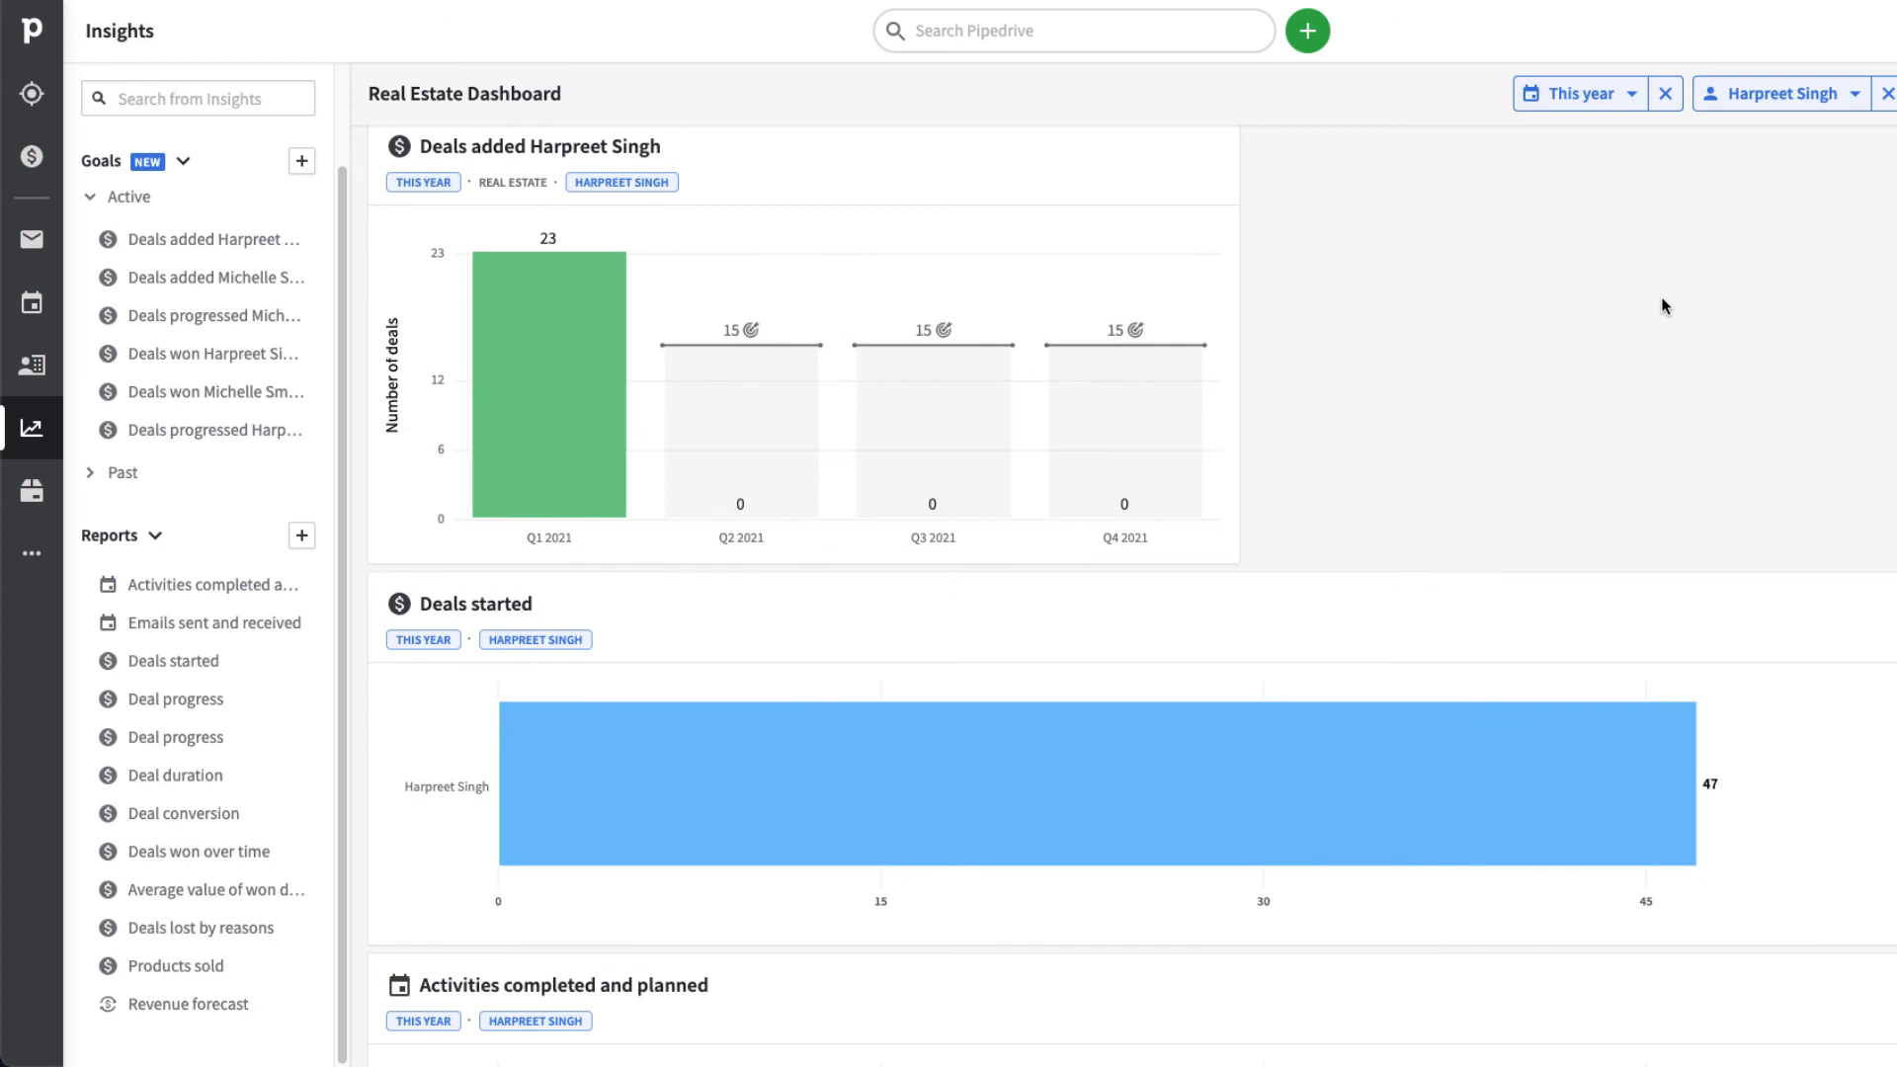
scroll(1663, 305, up, 4)
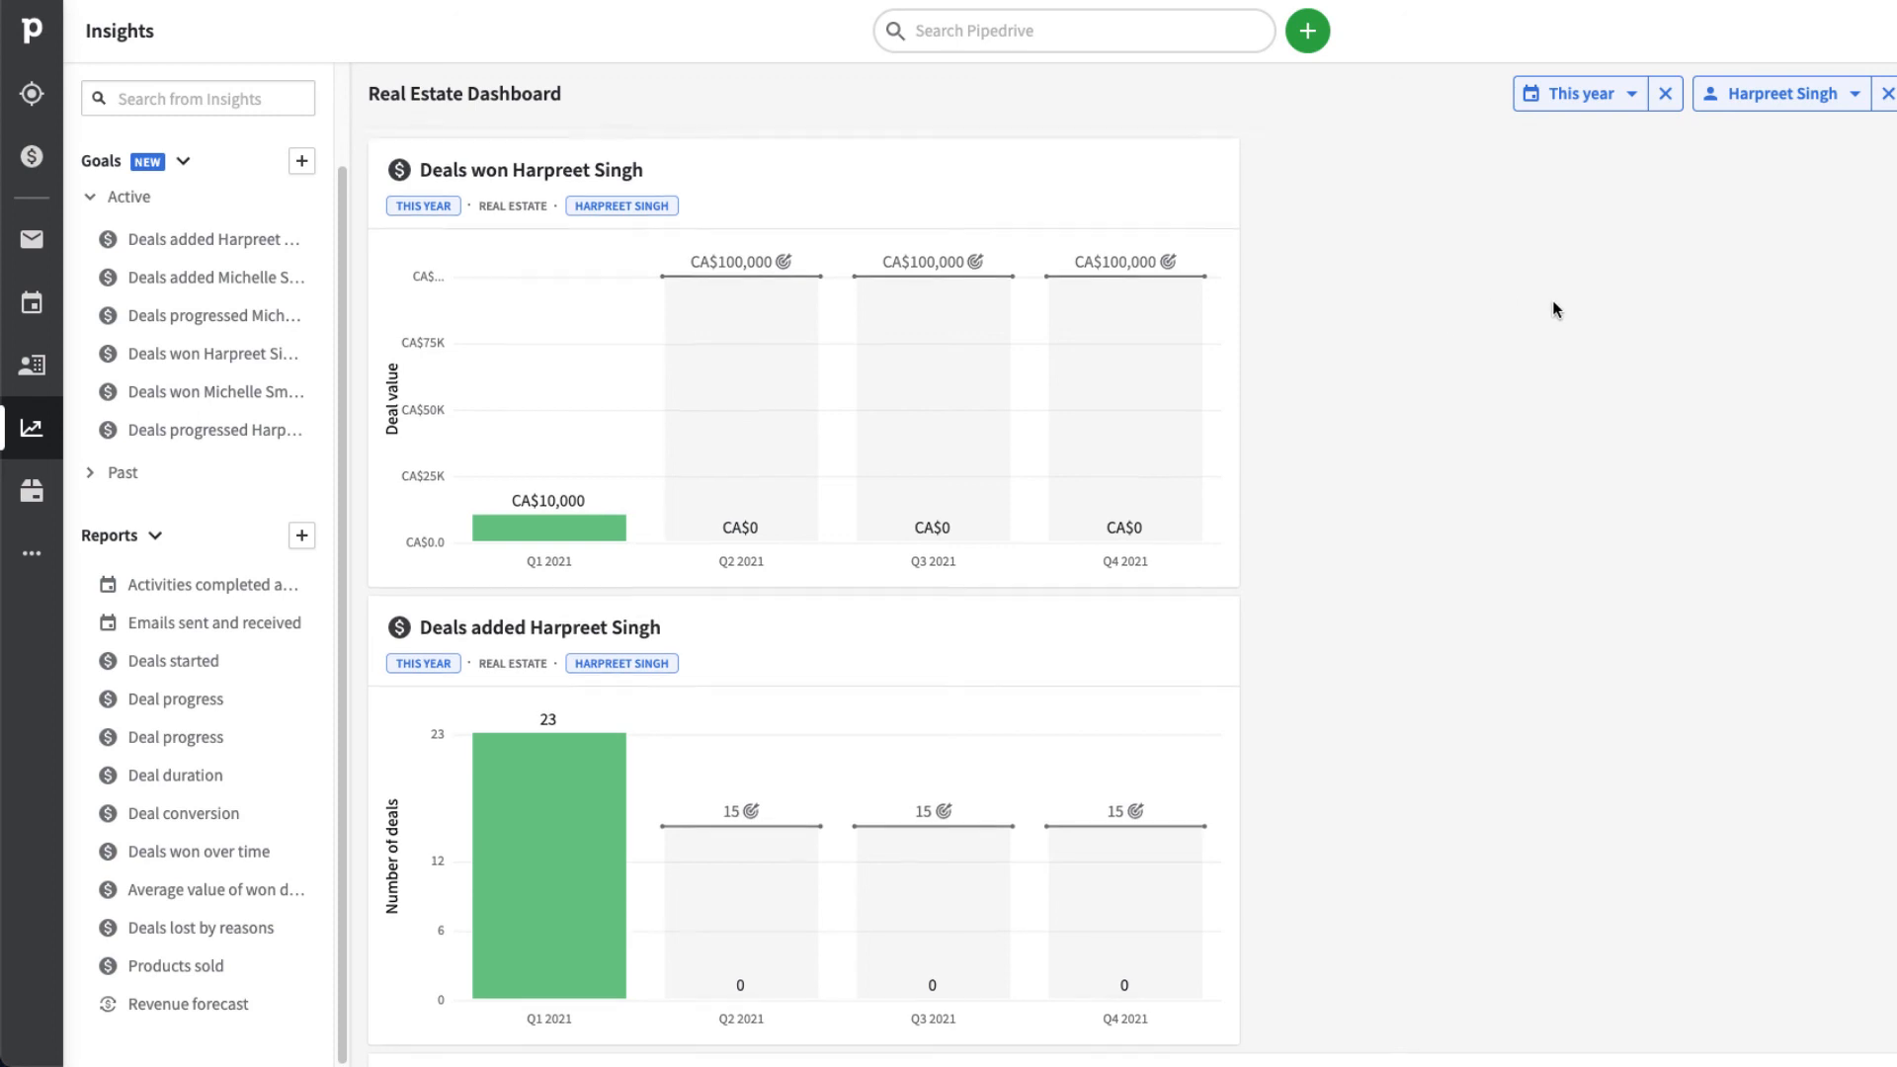
scroll(1554, 309, down, 1)
scroll(1554, 309, up, 1)
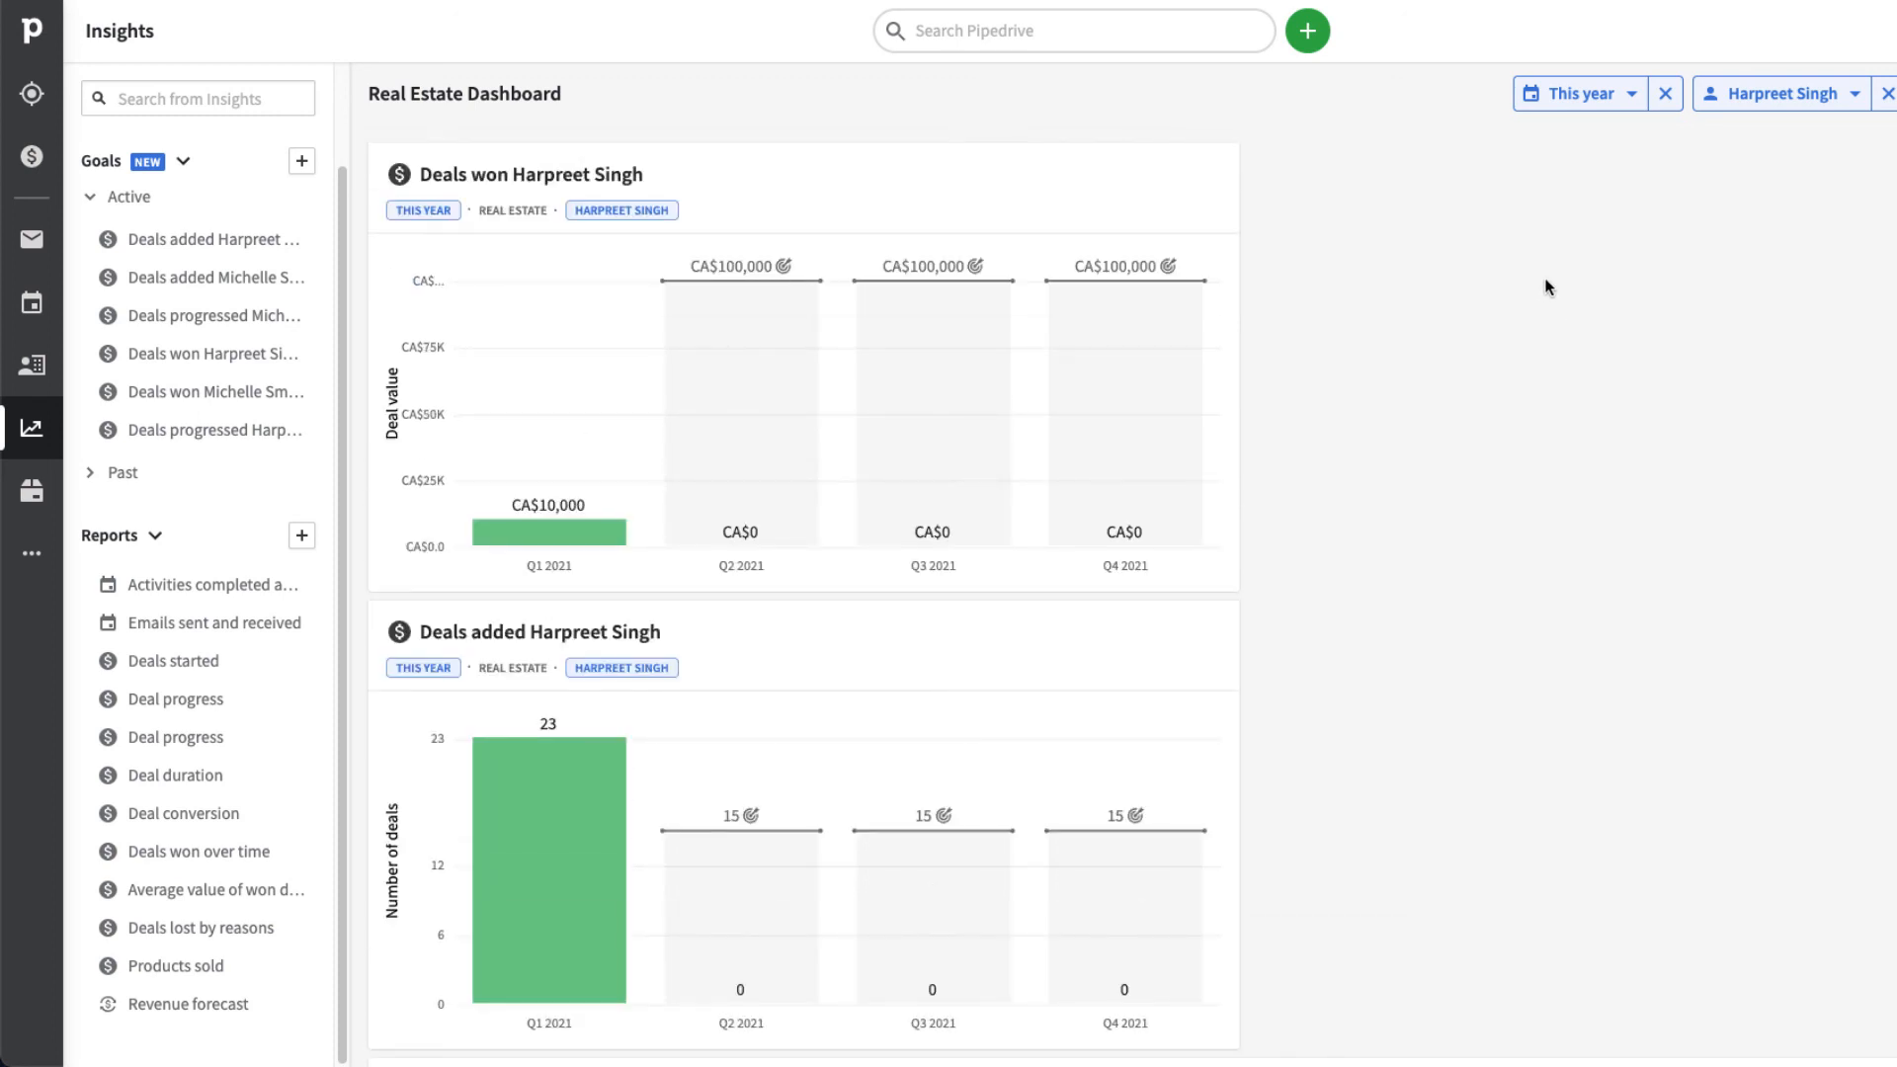